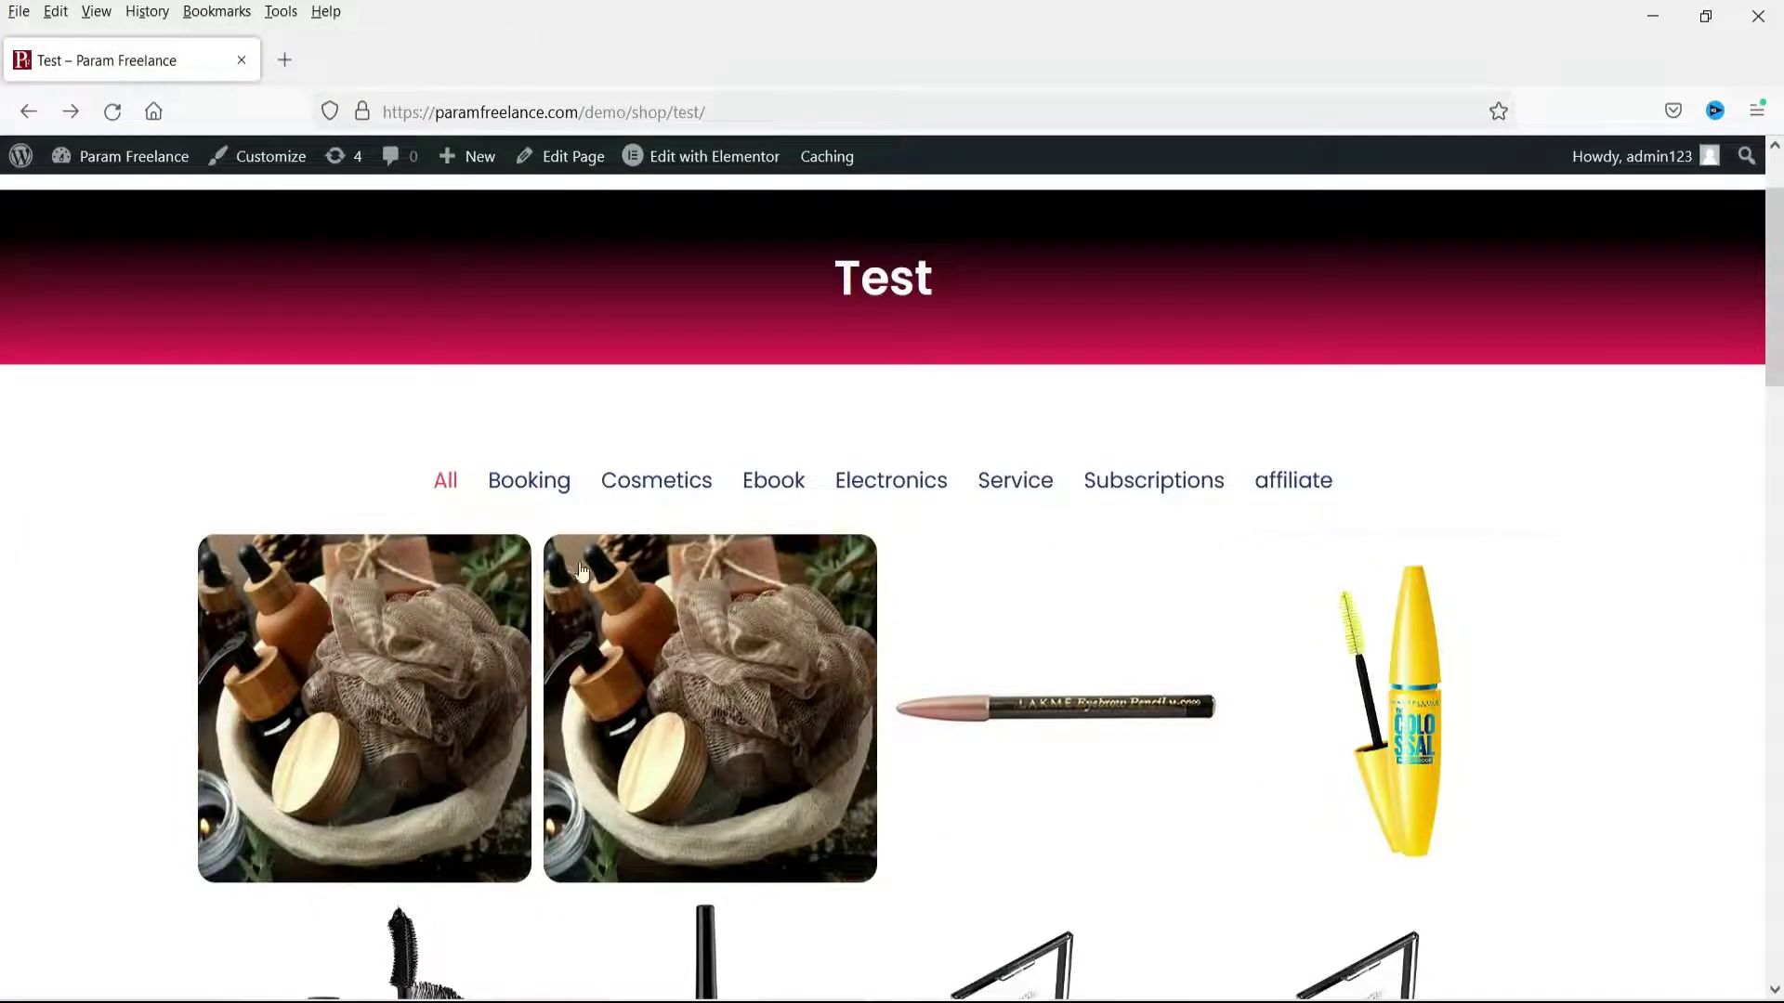
Scroll down the live Test page to view its filterable product portfolio
scroll(581, 569, "down", 4)
Filter the product grid by Booking, Cosmetics, Ebook and Electronics in turn
left_click(549, 493)
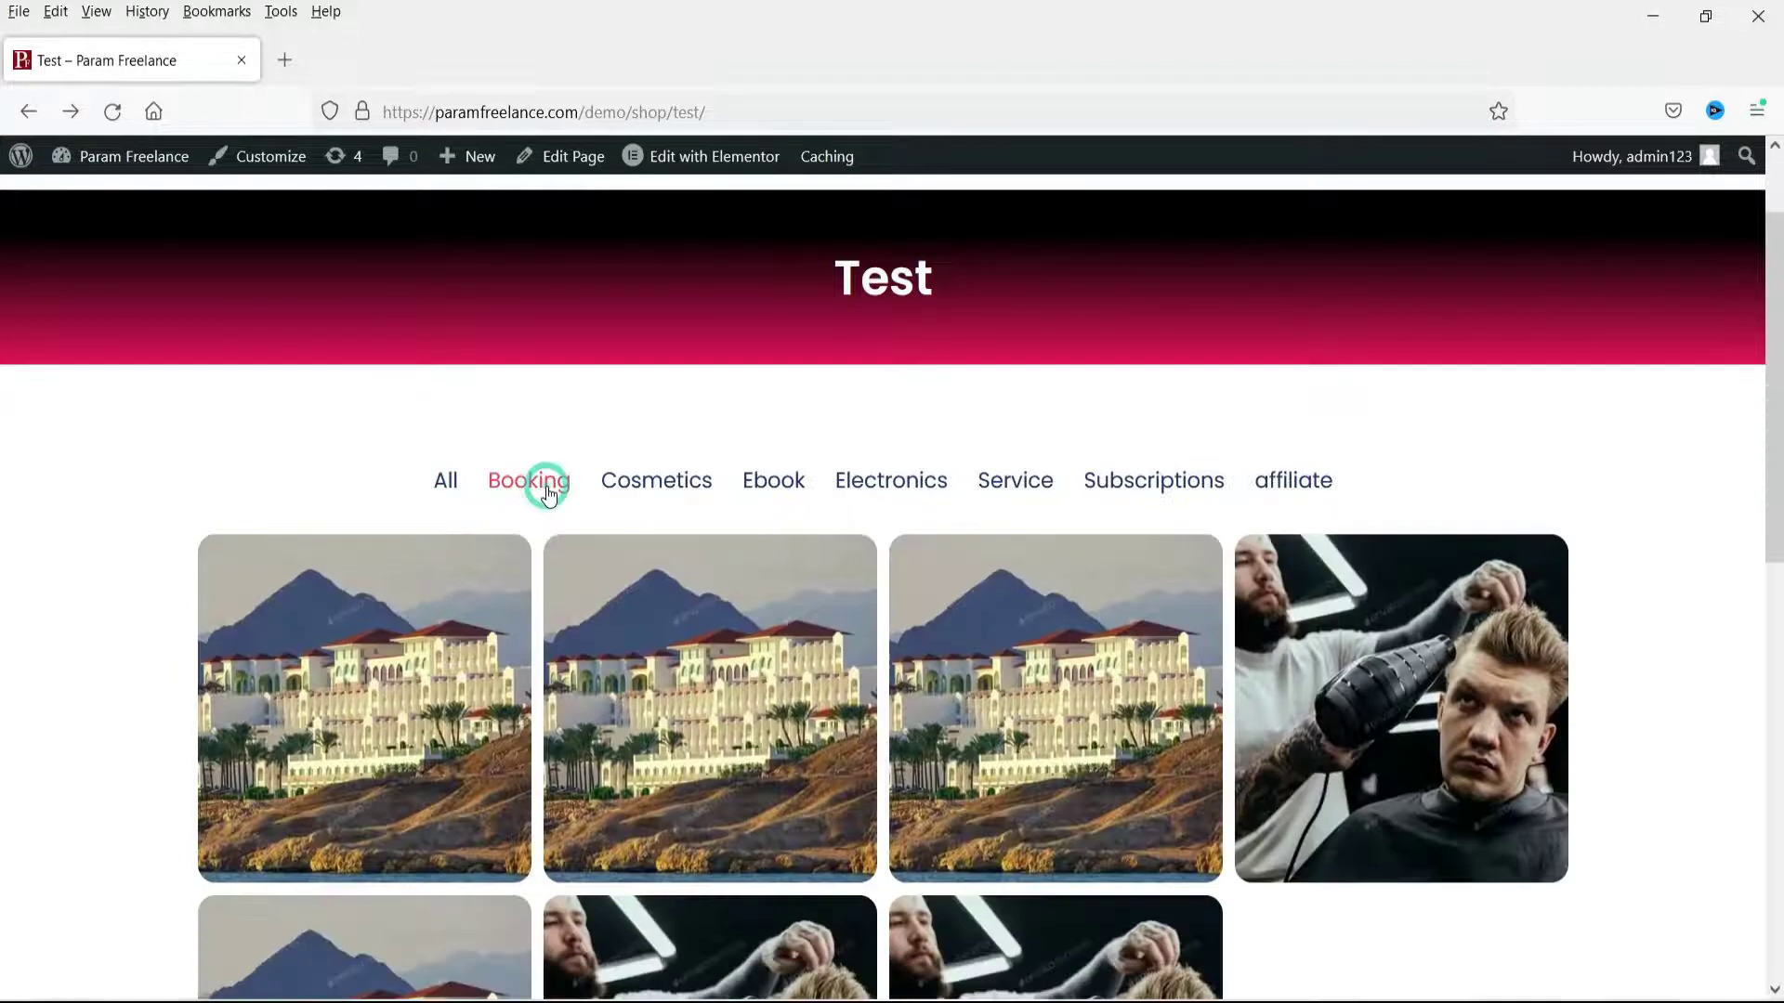
scroll(1162, 609, "down", 3)
scroll(1162, 605, "up", 3)
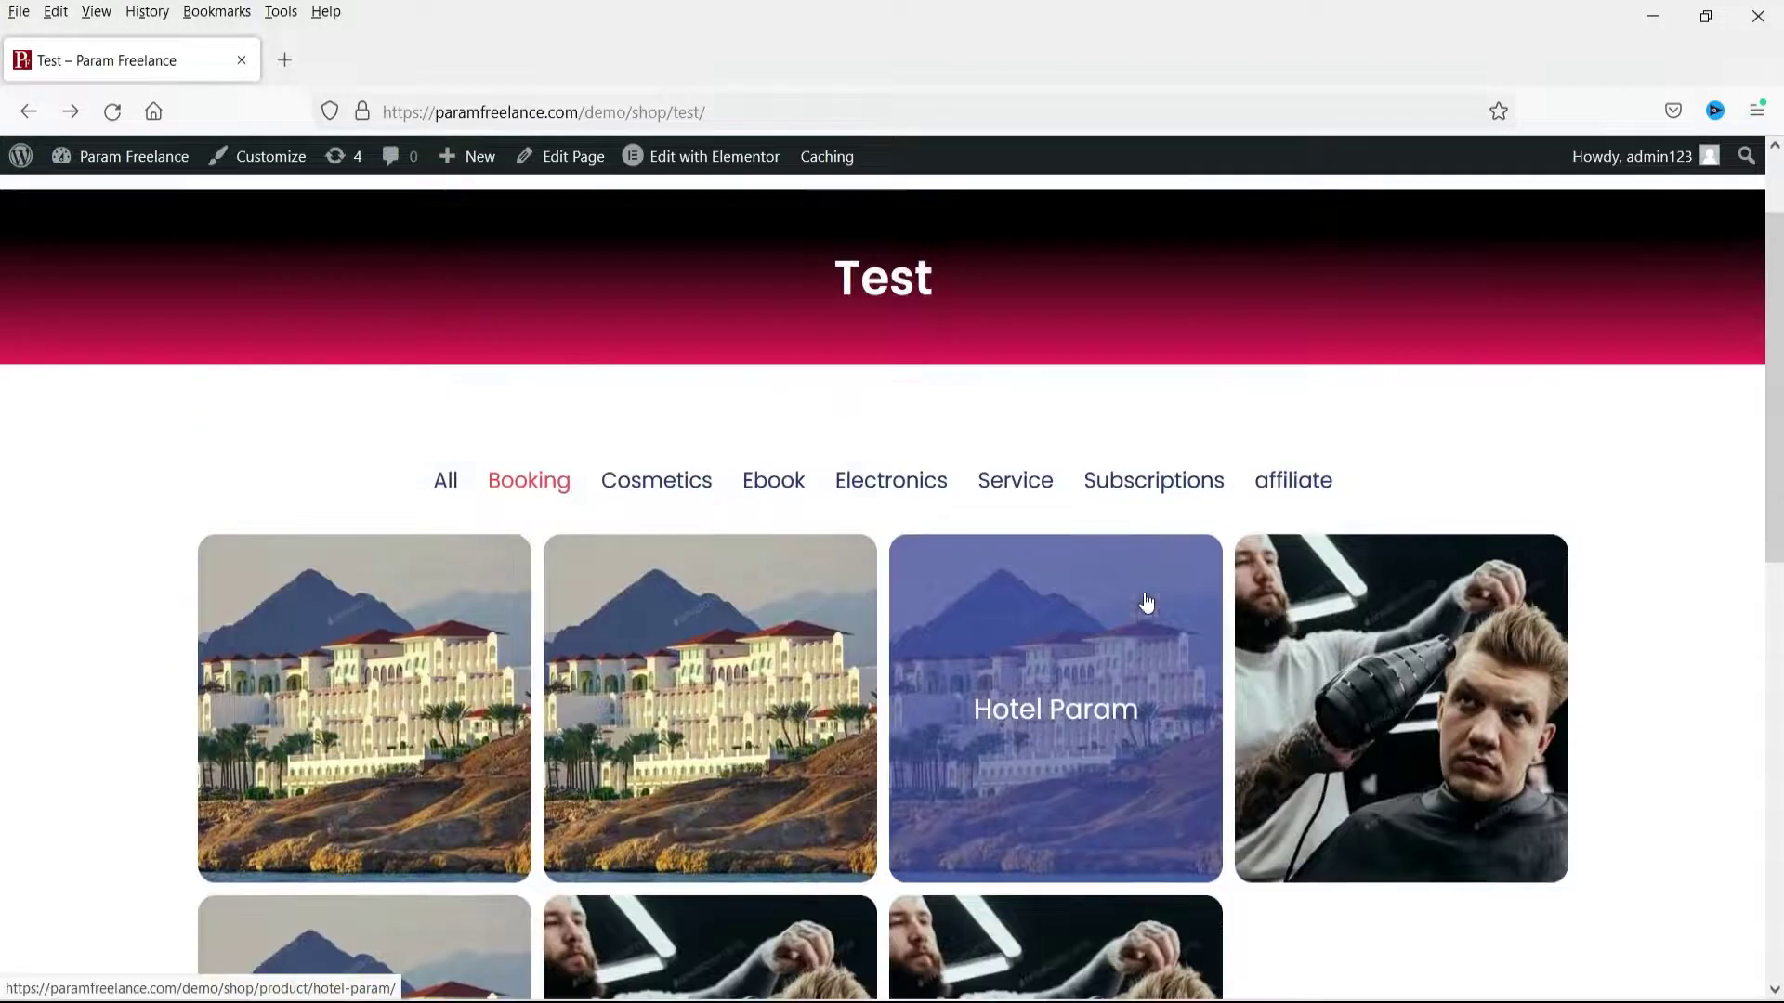
left_click(684, 490)
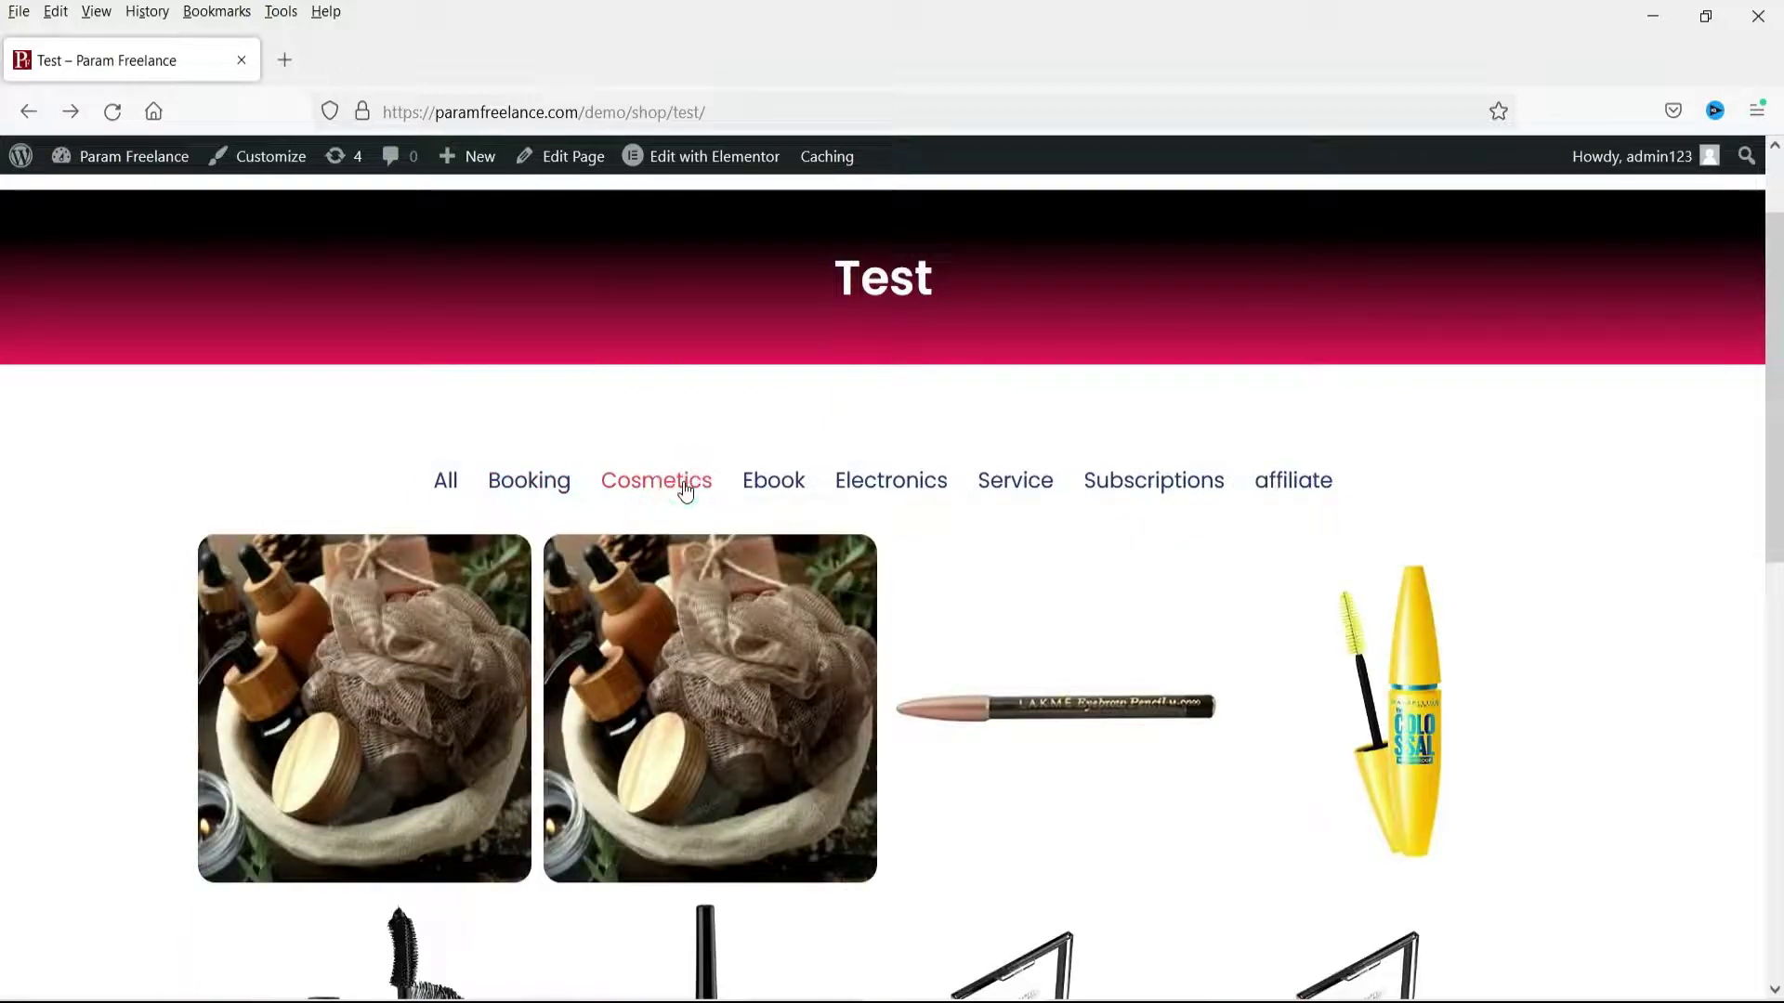
left_click(769, 490)
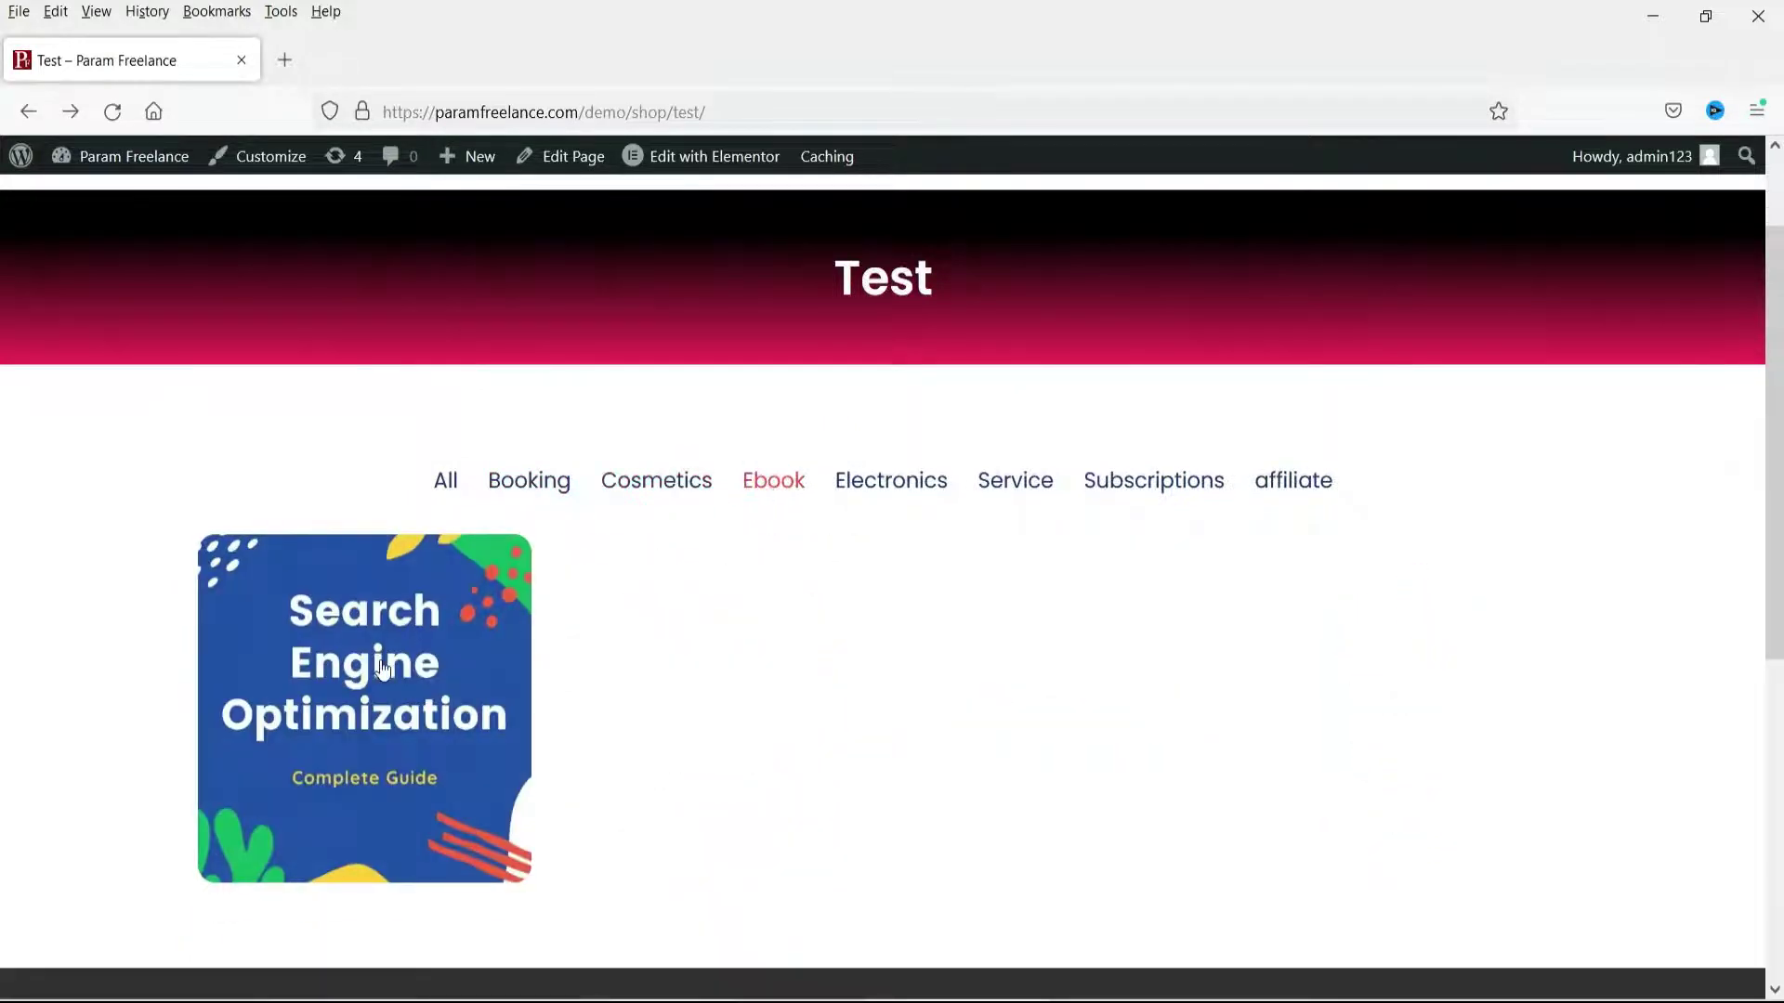
left_click(885, 487)
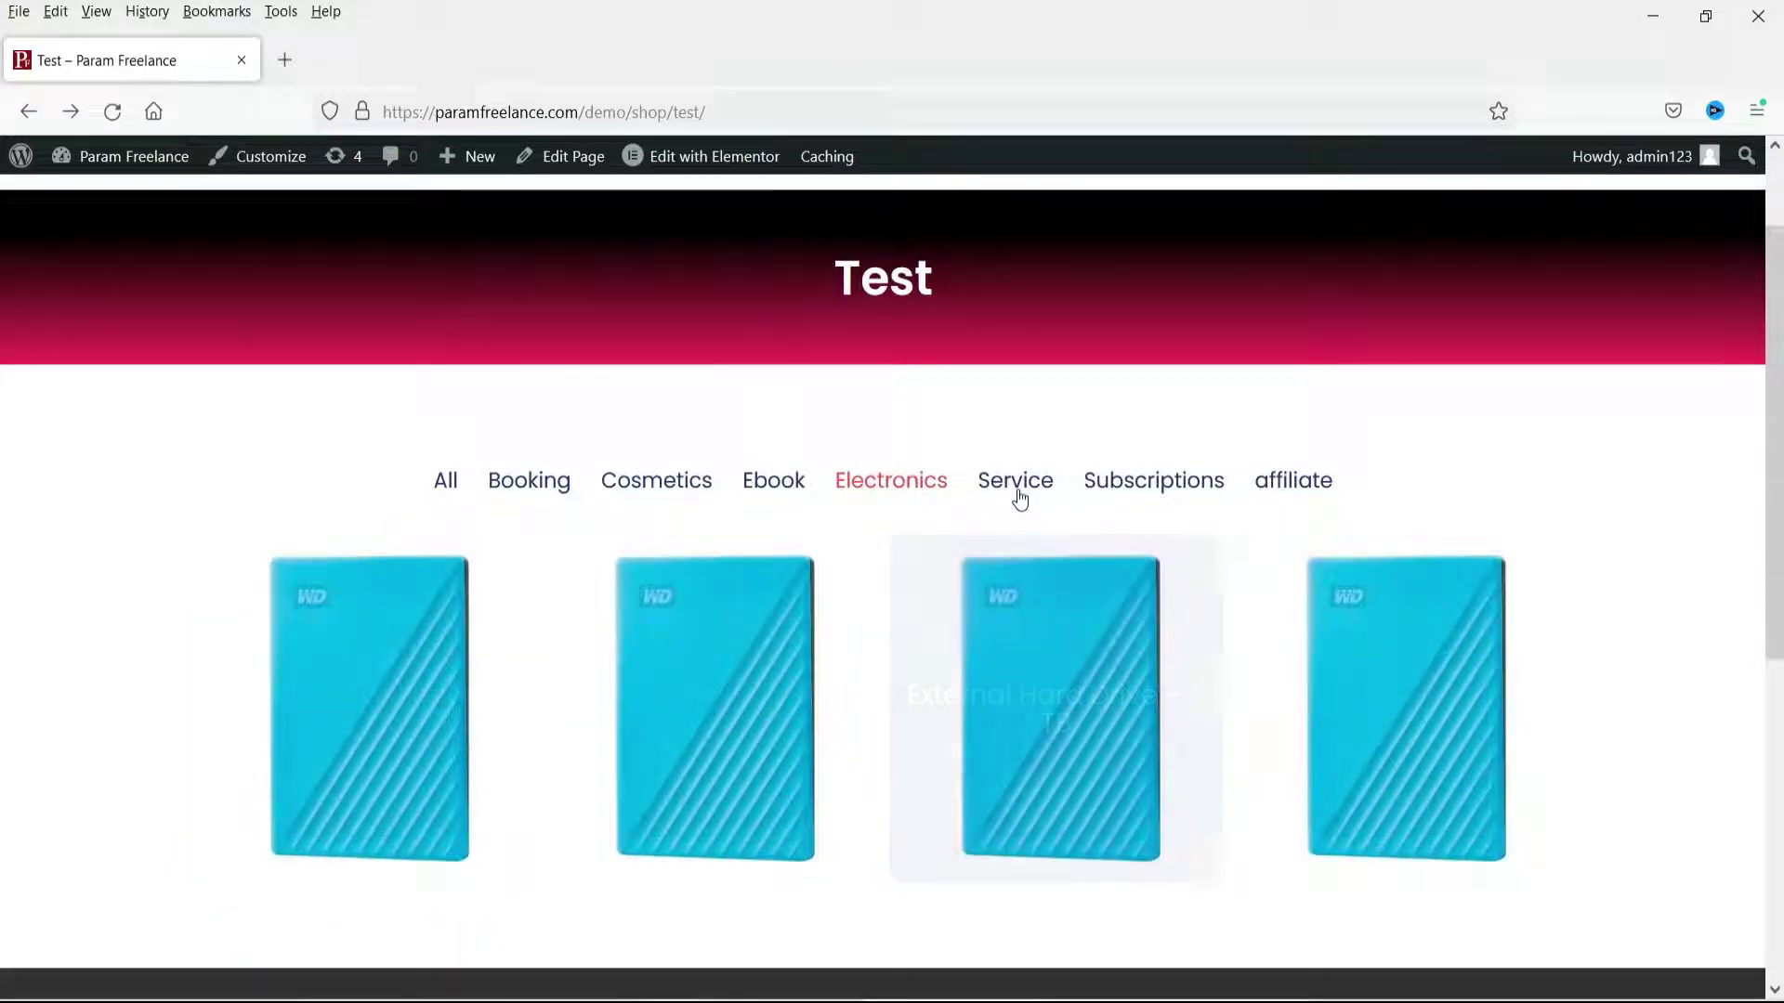
Filter by Service, Subscriptions, affiliate and Booking, show All, then go back from the product page
left_click(1018, 493)
left_click(1166, 490)
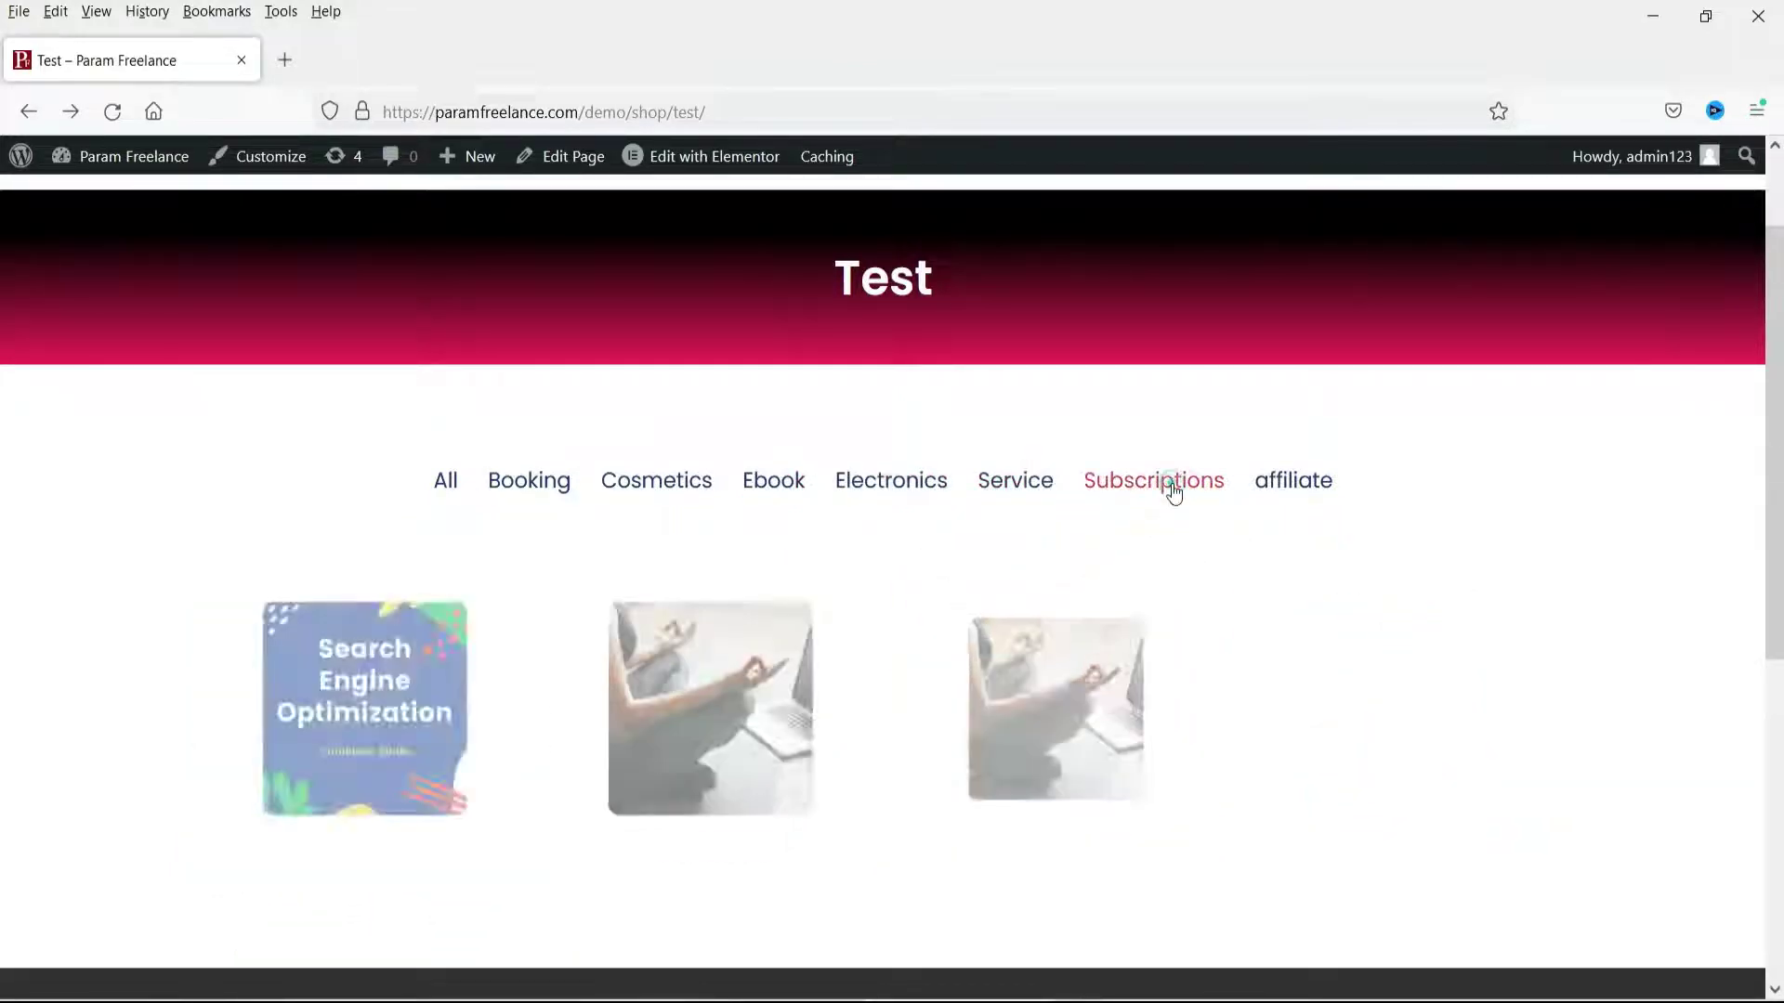
left_click(1300, 481)
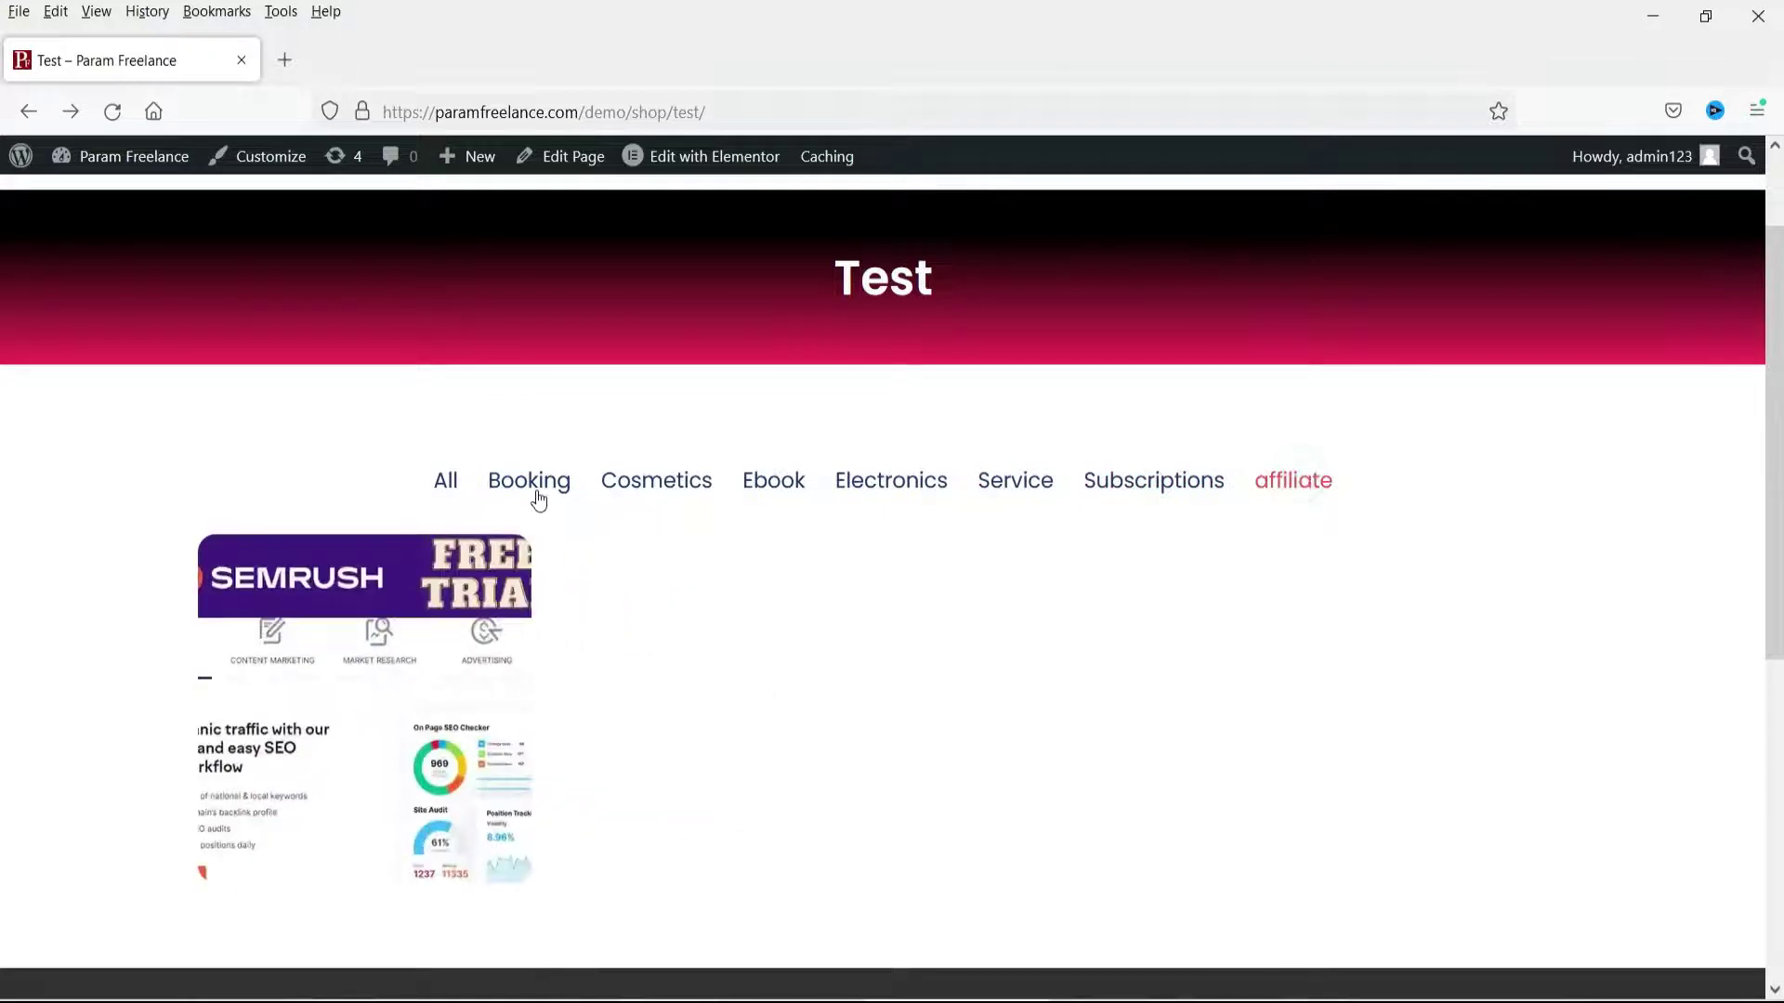
left_click(537, 495)
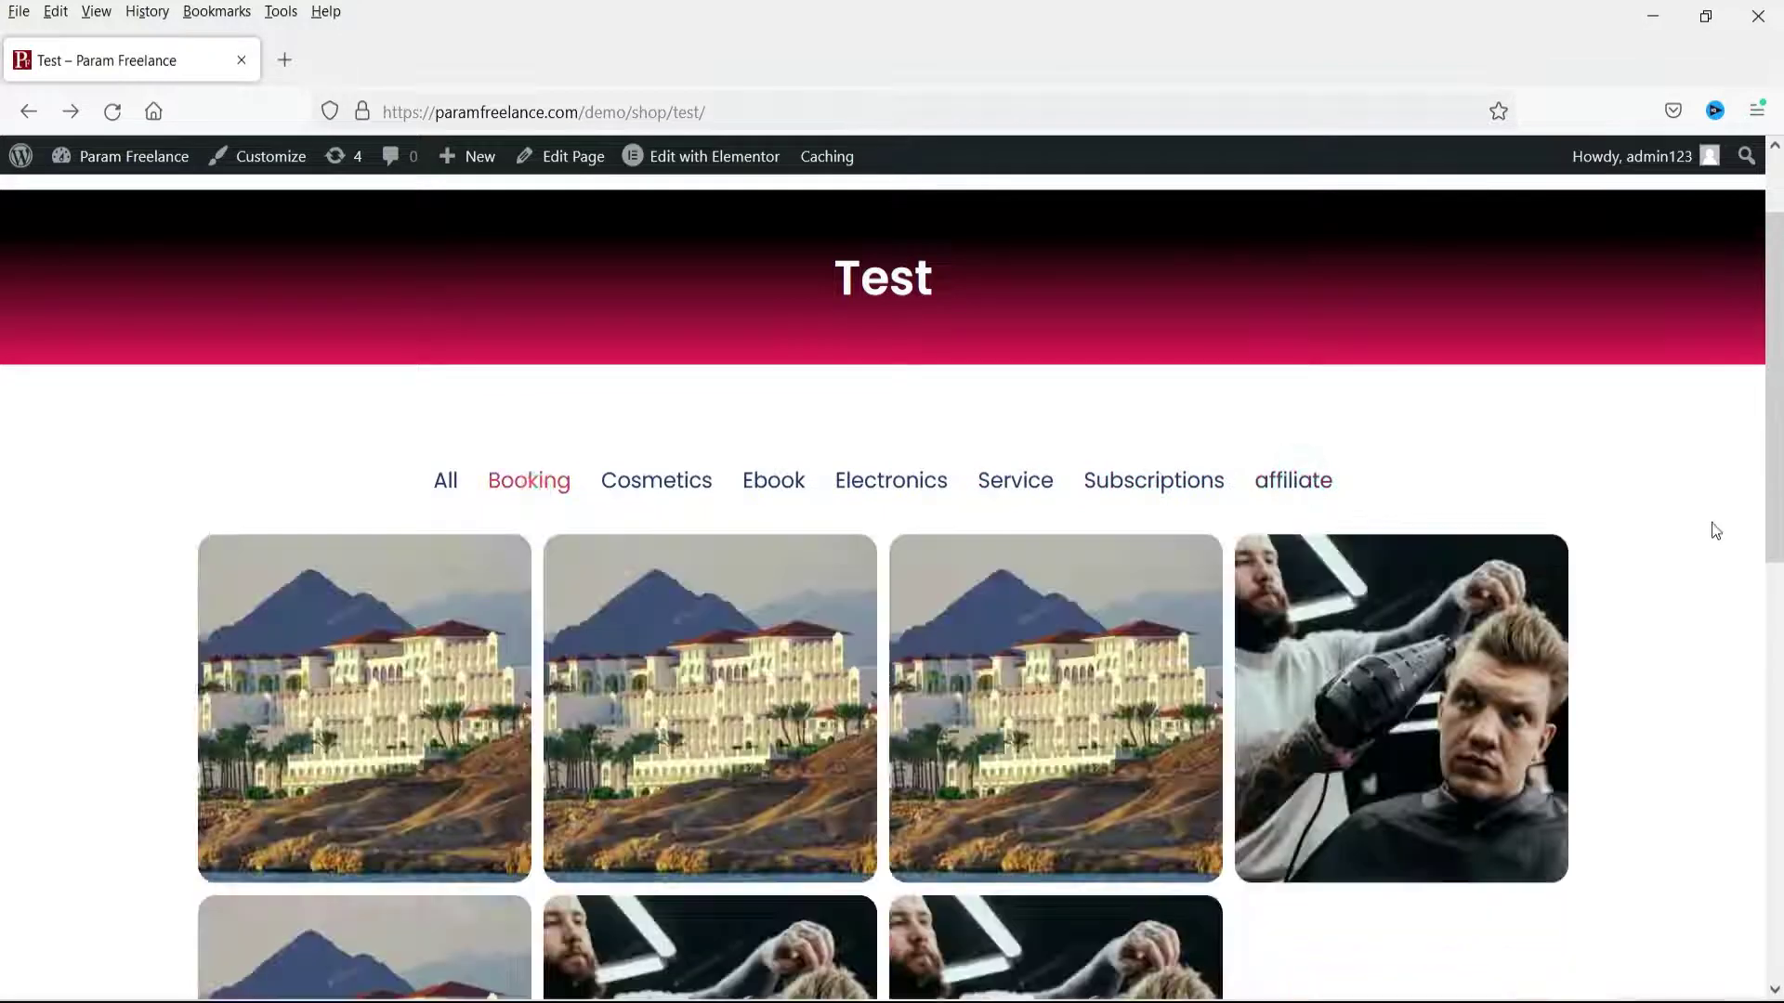
left_click(447, 487)
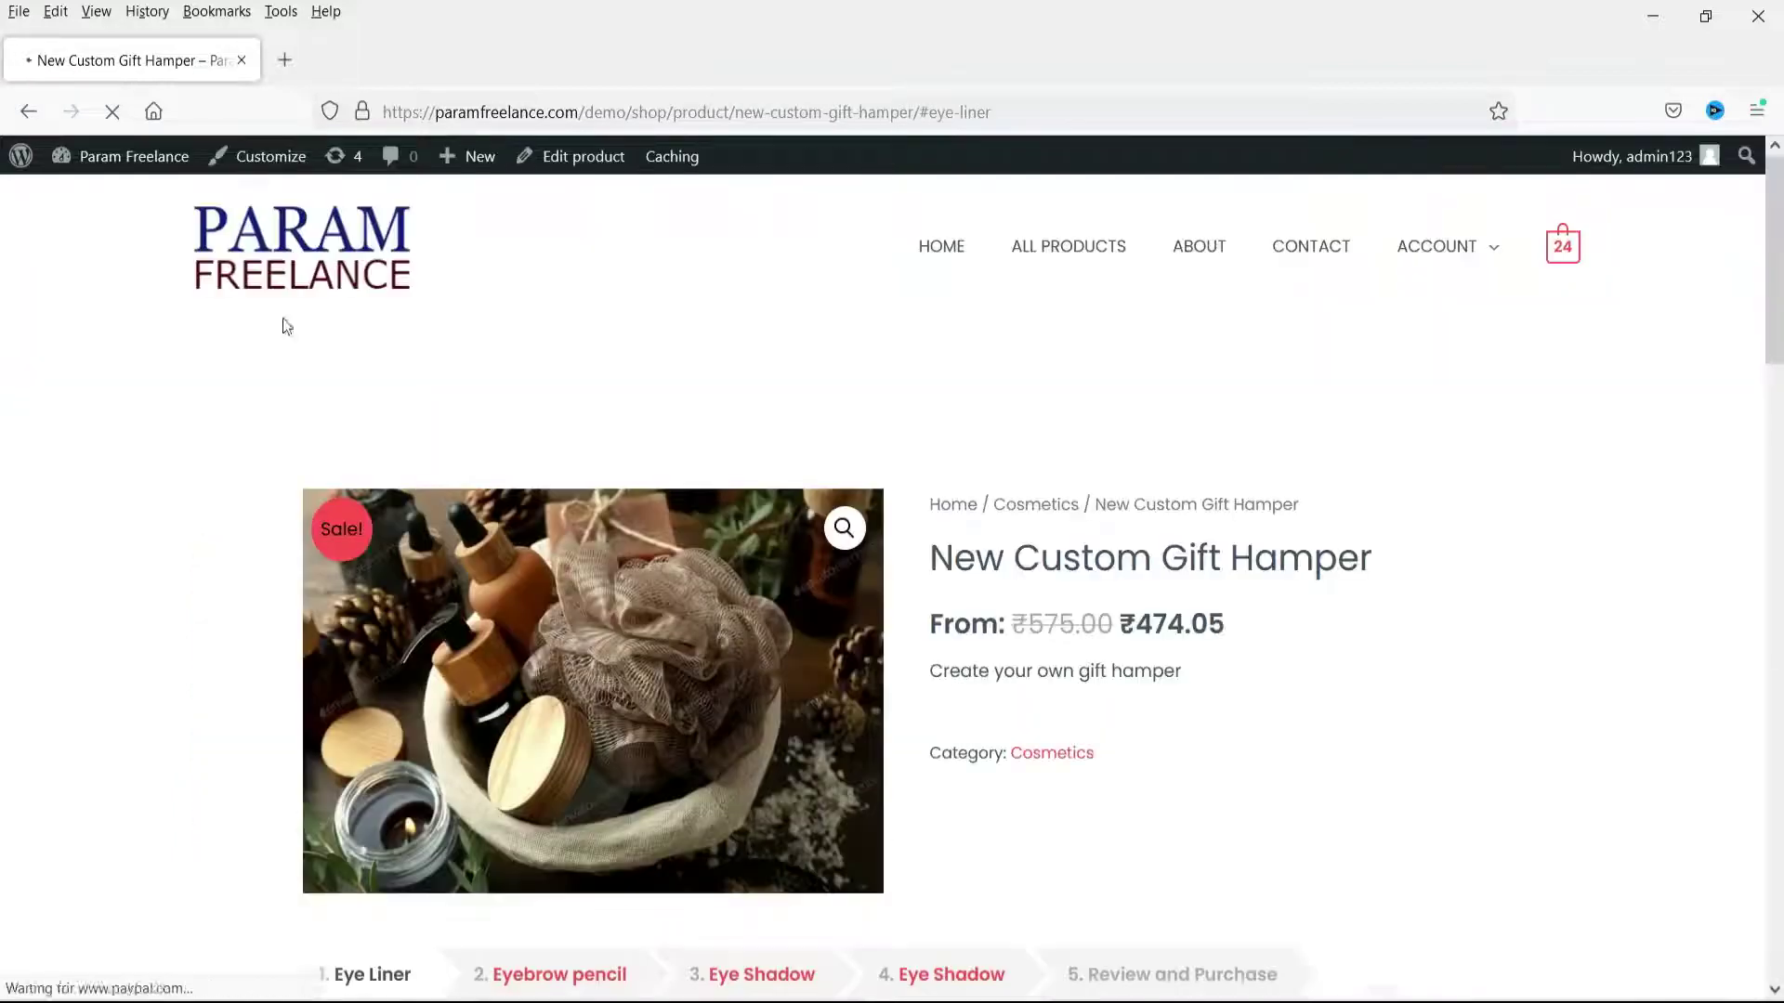
left_click(26, 113)
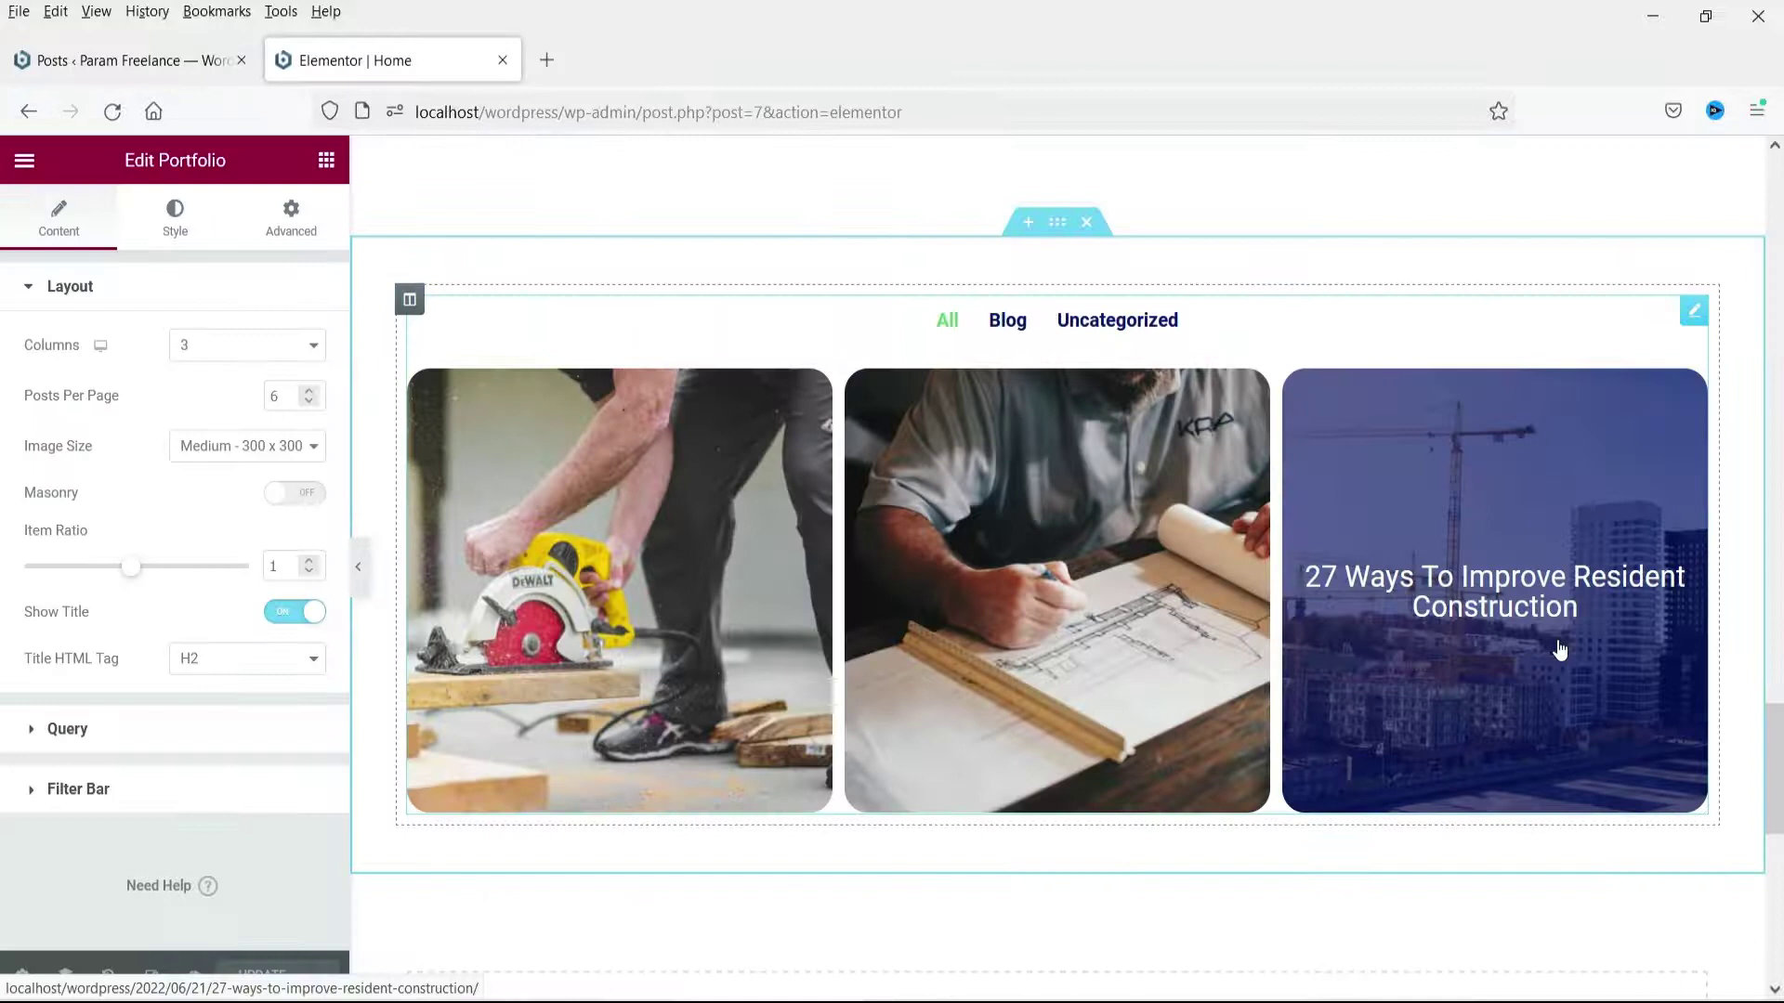
Expand the portfolio's Query section and list the available Source options
left_click(67, 728)
left_click(247, 406)
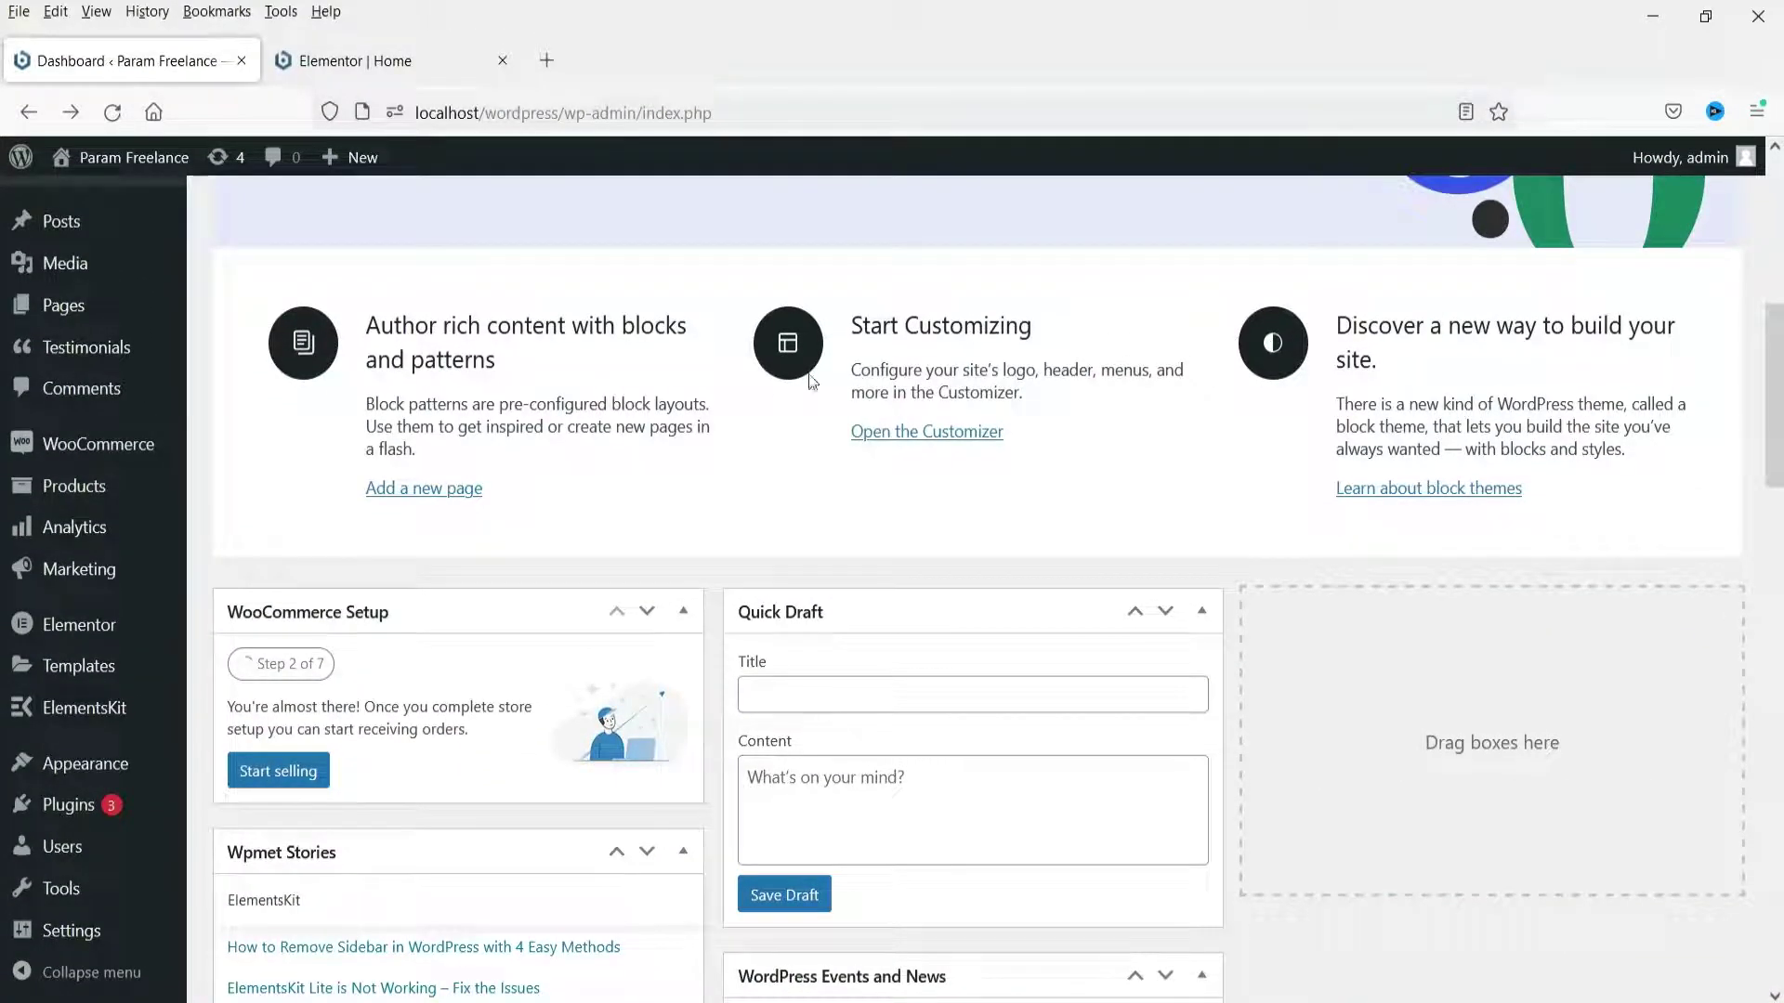
Return to the Elementor Home editor and scroll to the empty drop area below the testimonials
left_click(360, 74)
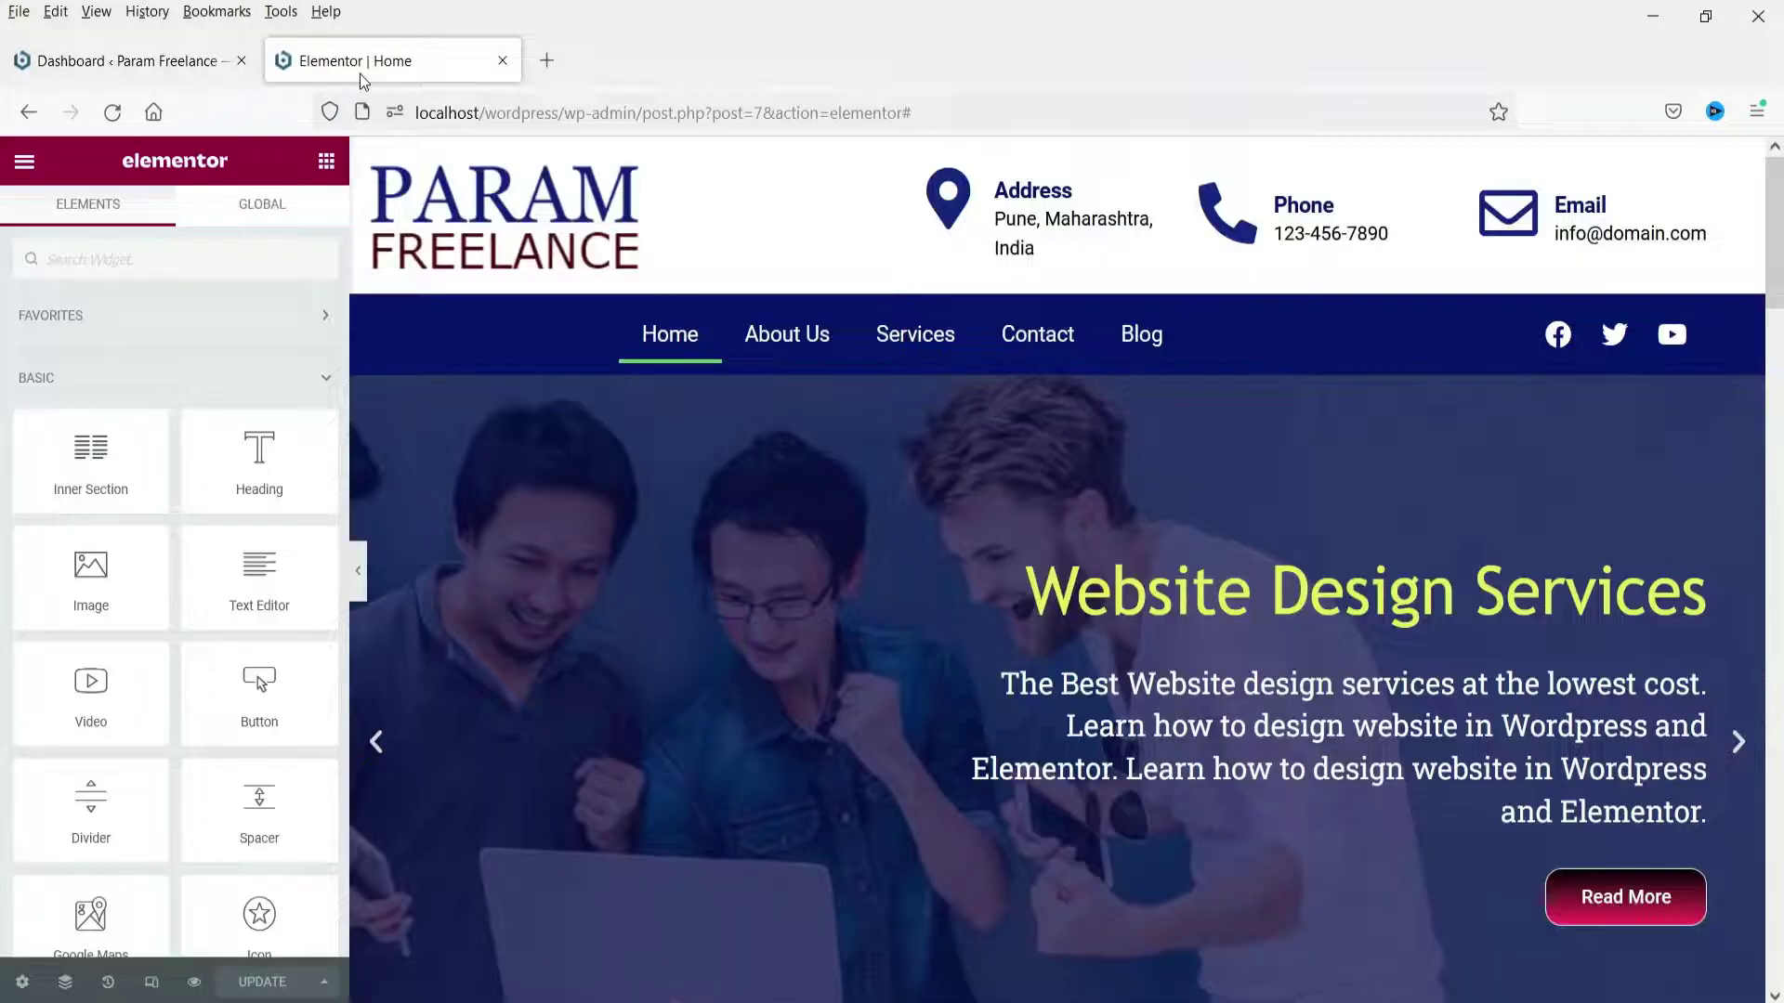
scroll(1273, 312, "down", 4)
scroll(1193, 679, "down", 4)
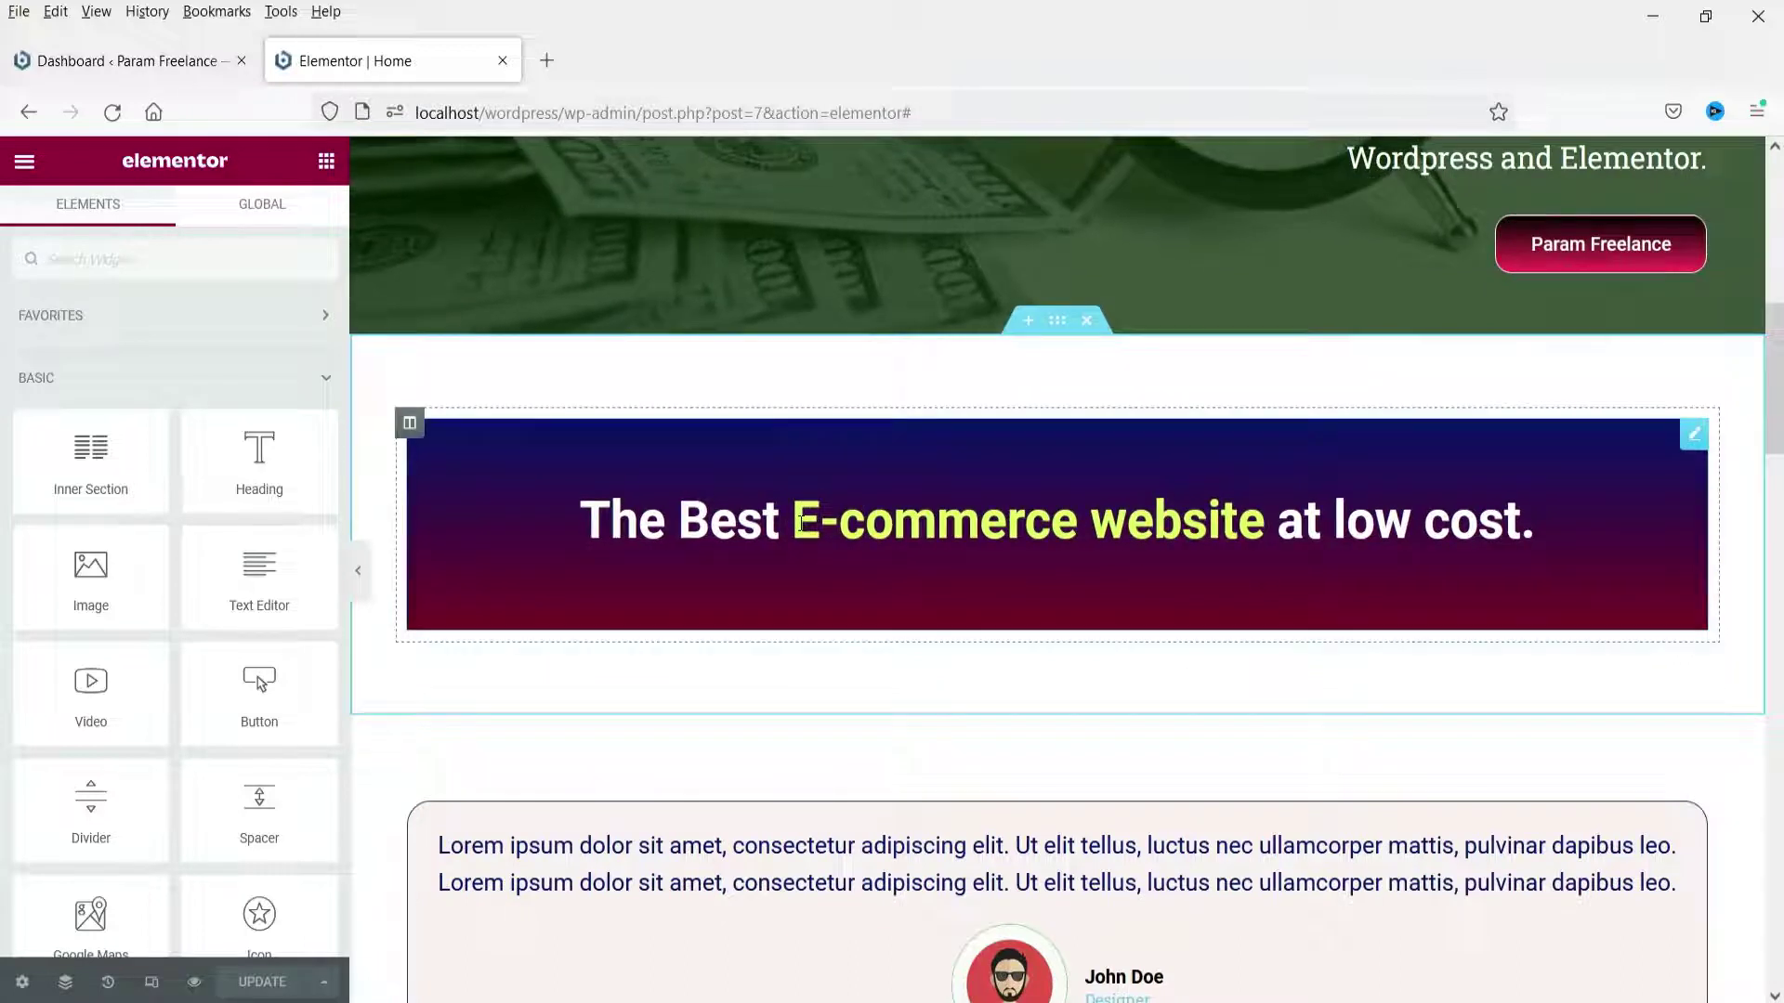
scroll(796, 498, "down", 3)
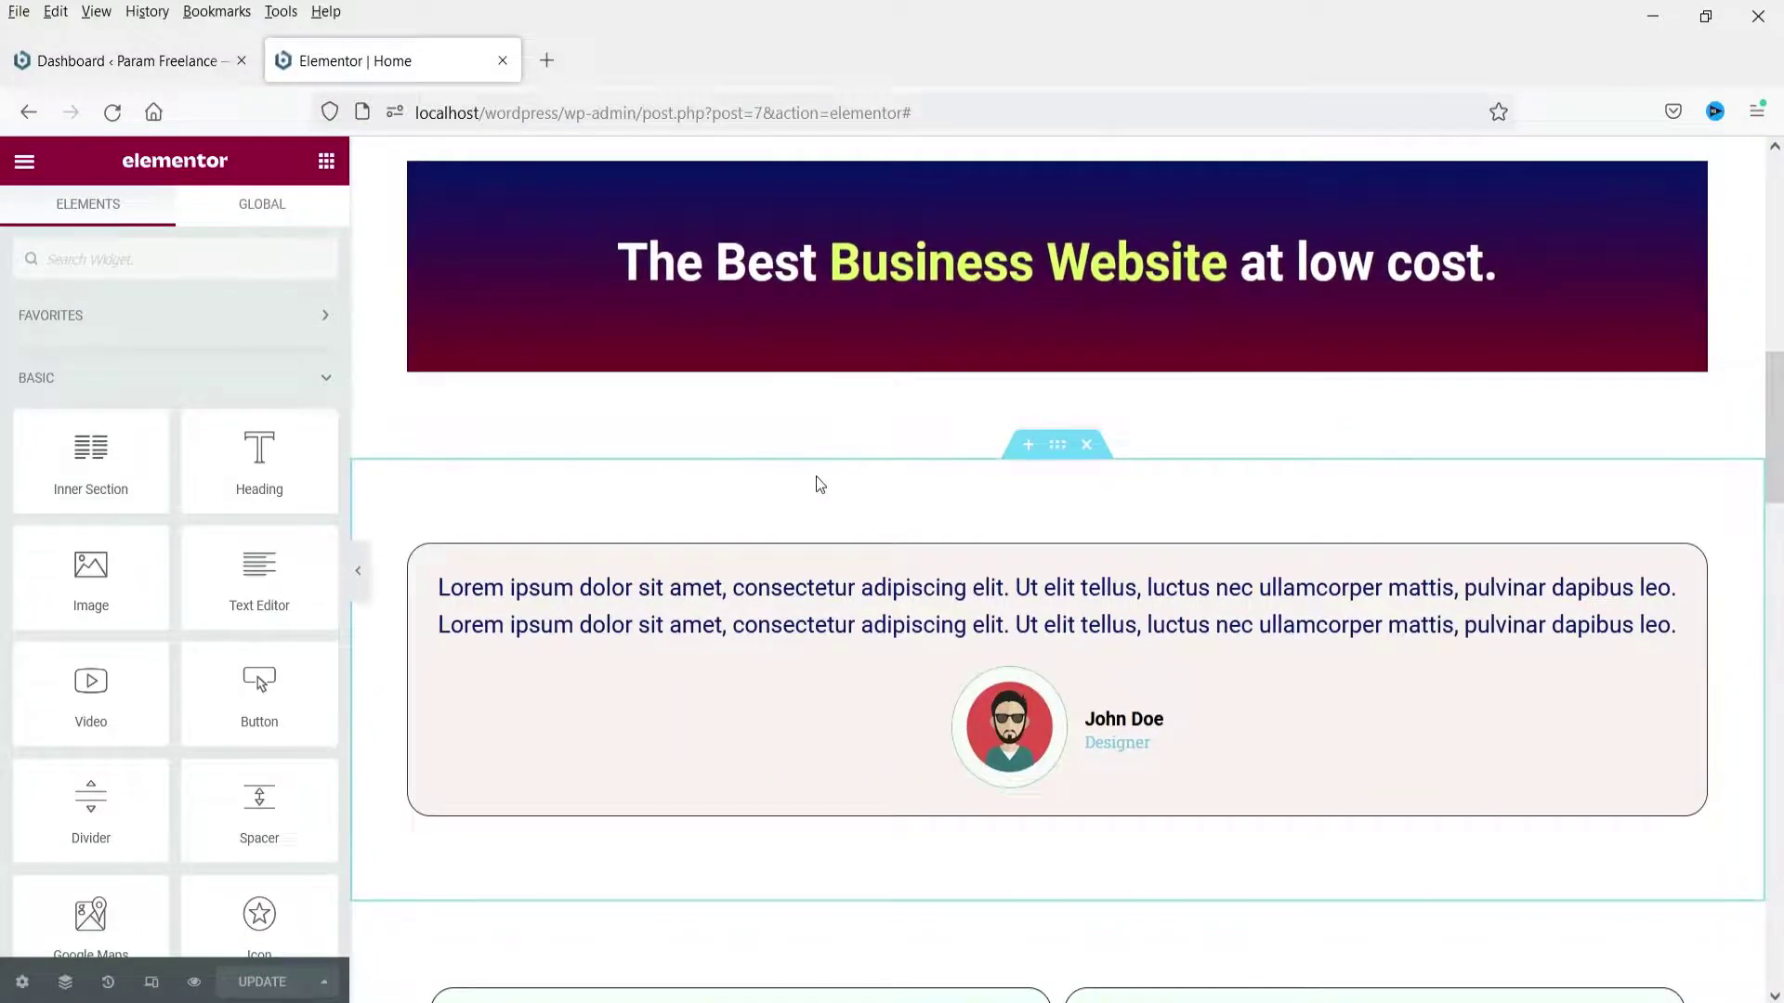
scroll(817, 485, "down", 5)
scroll(849, 420, "down", 8)
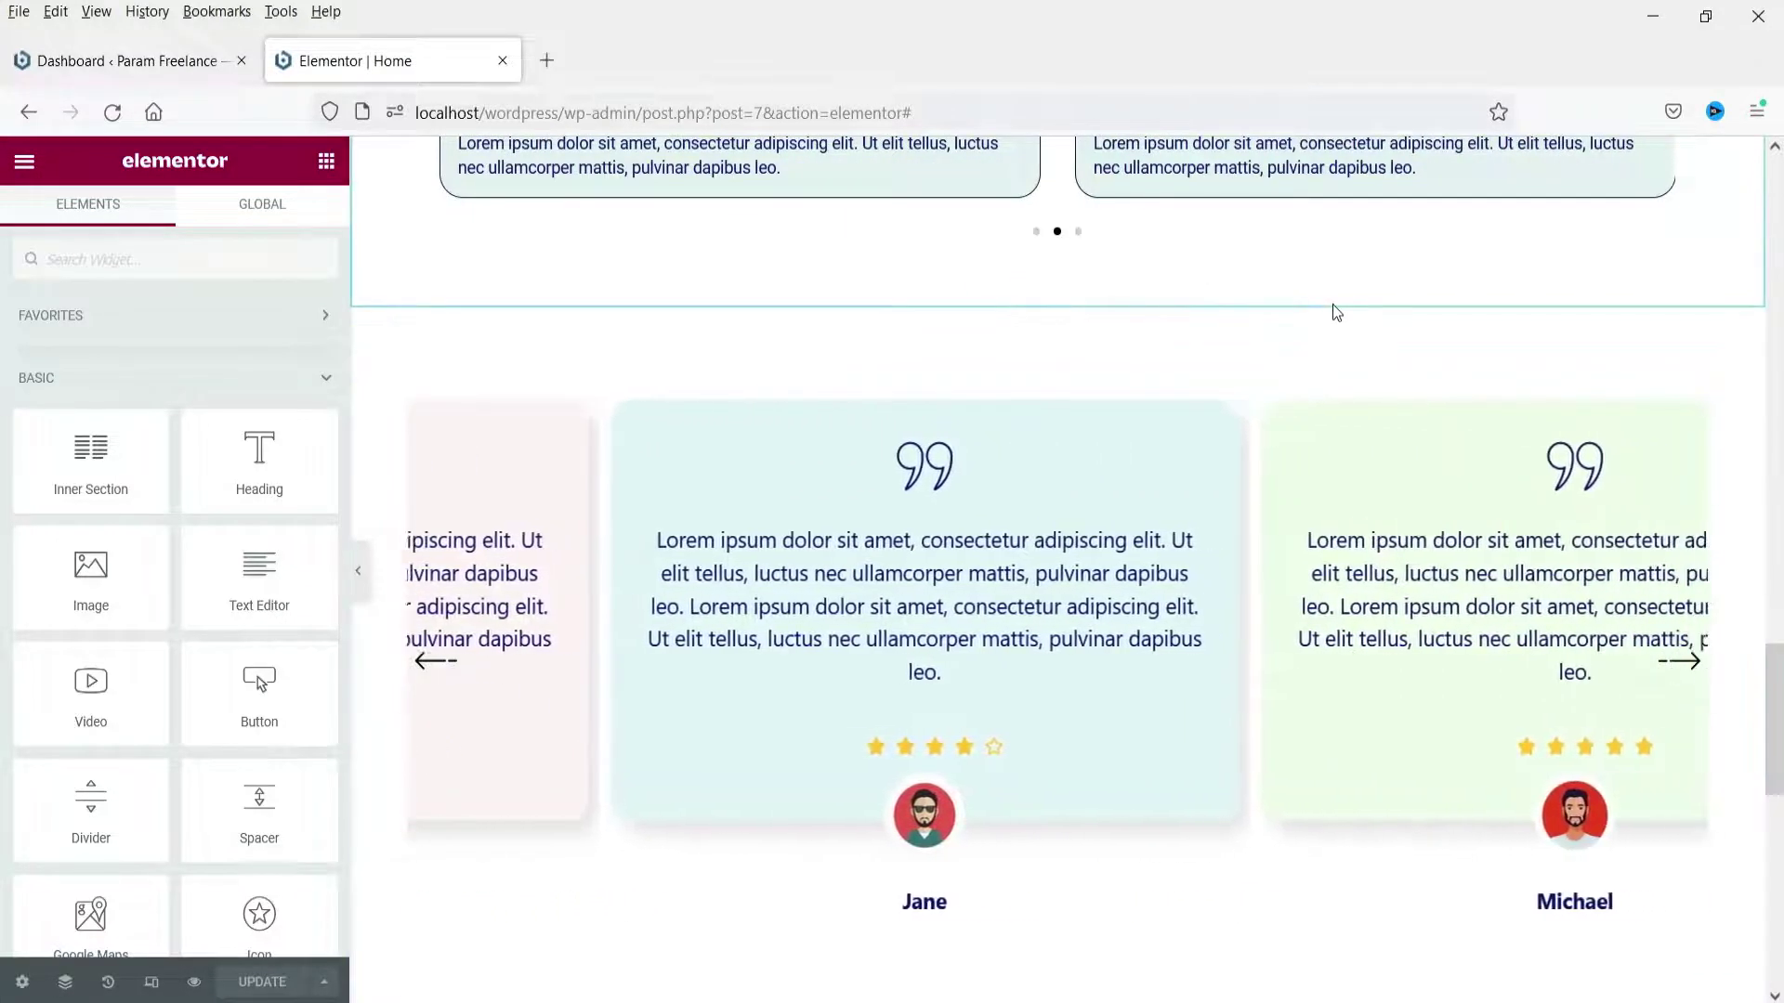
scroll(1340, 294, "down", 3)
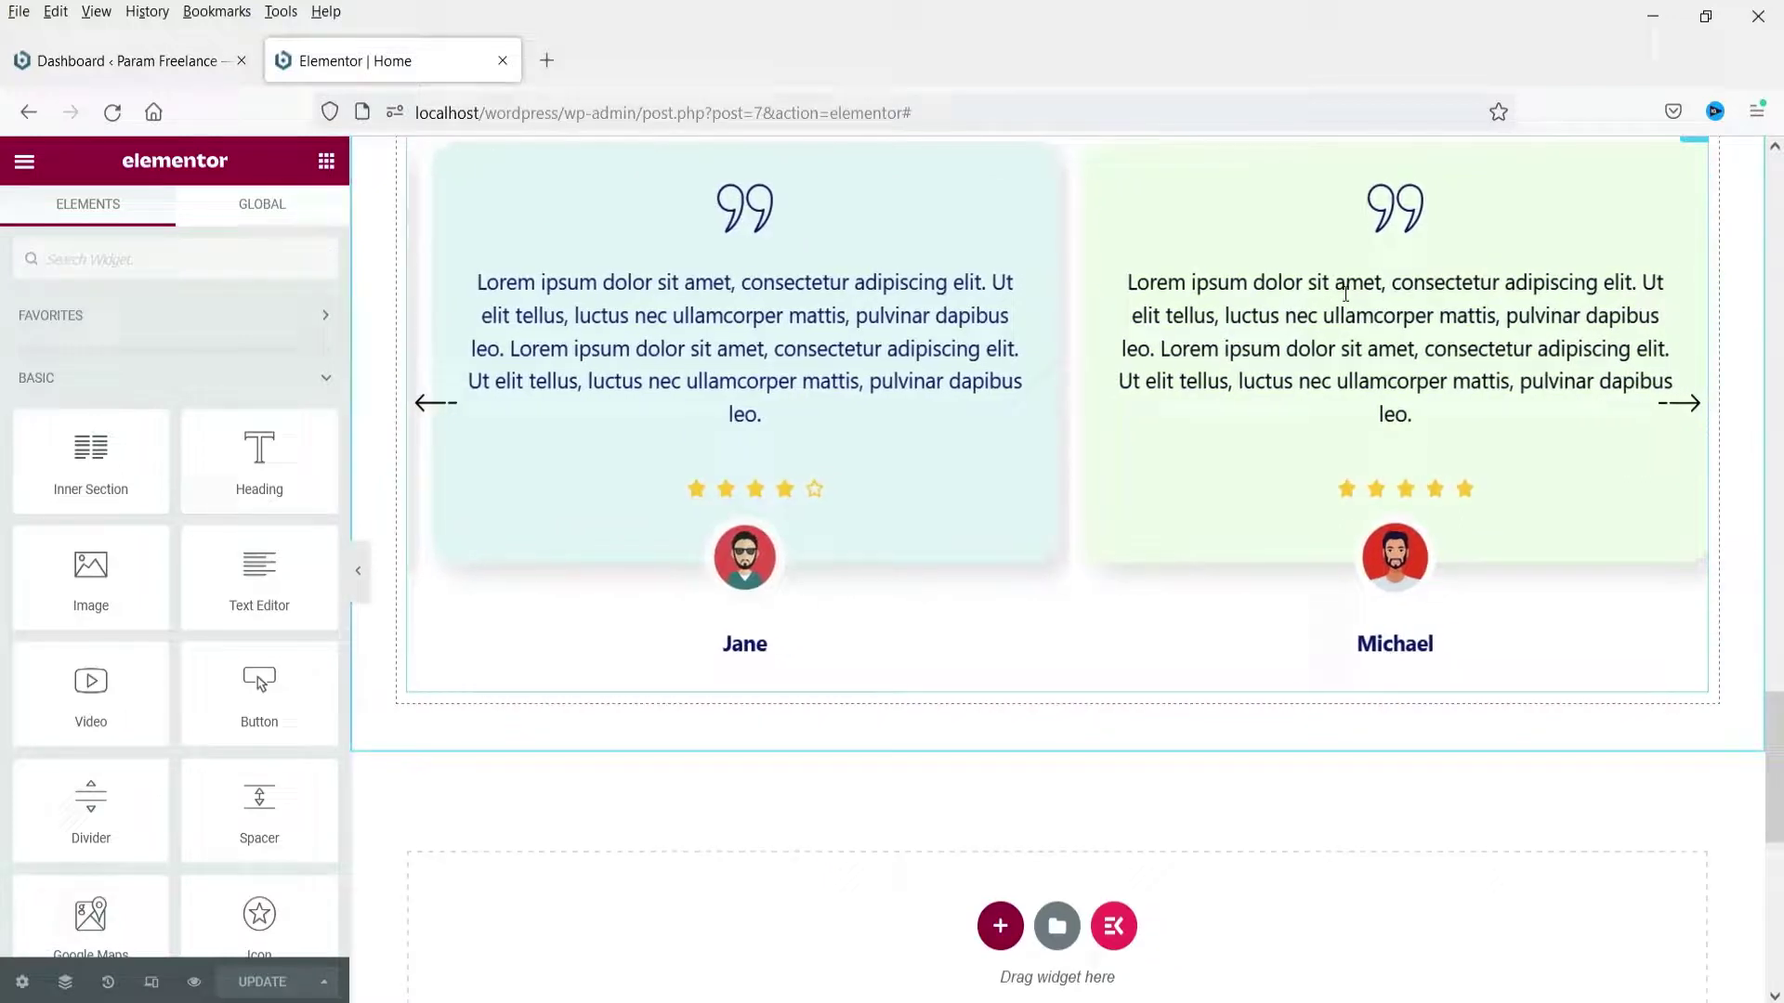
scroll(1346, 294, "down", 3)
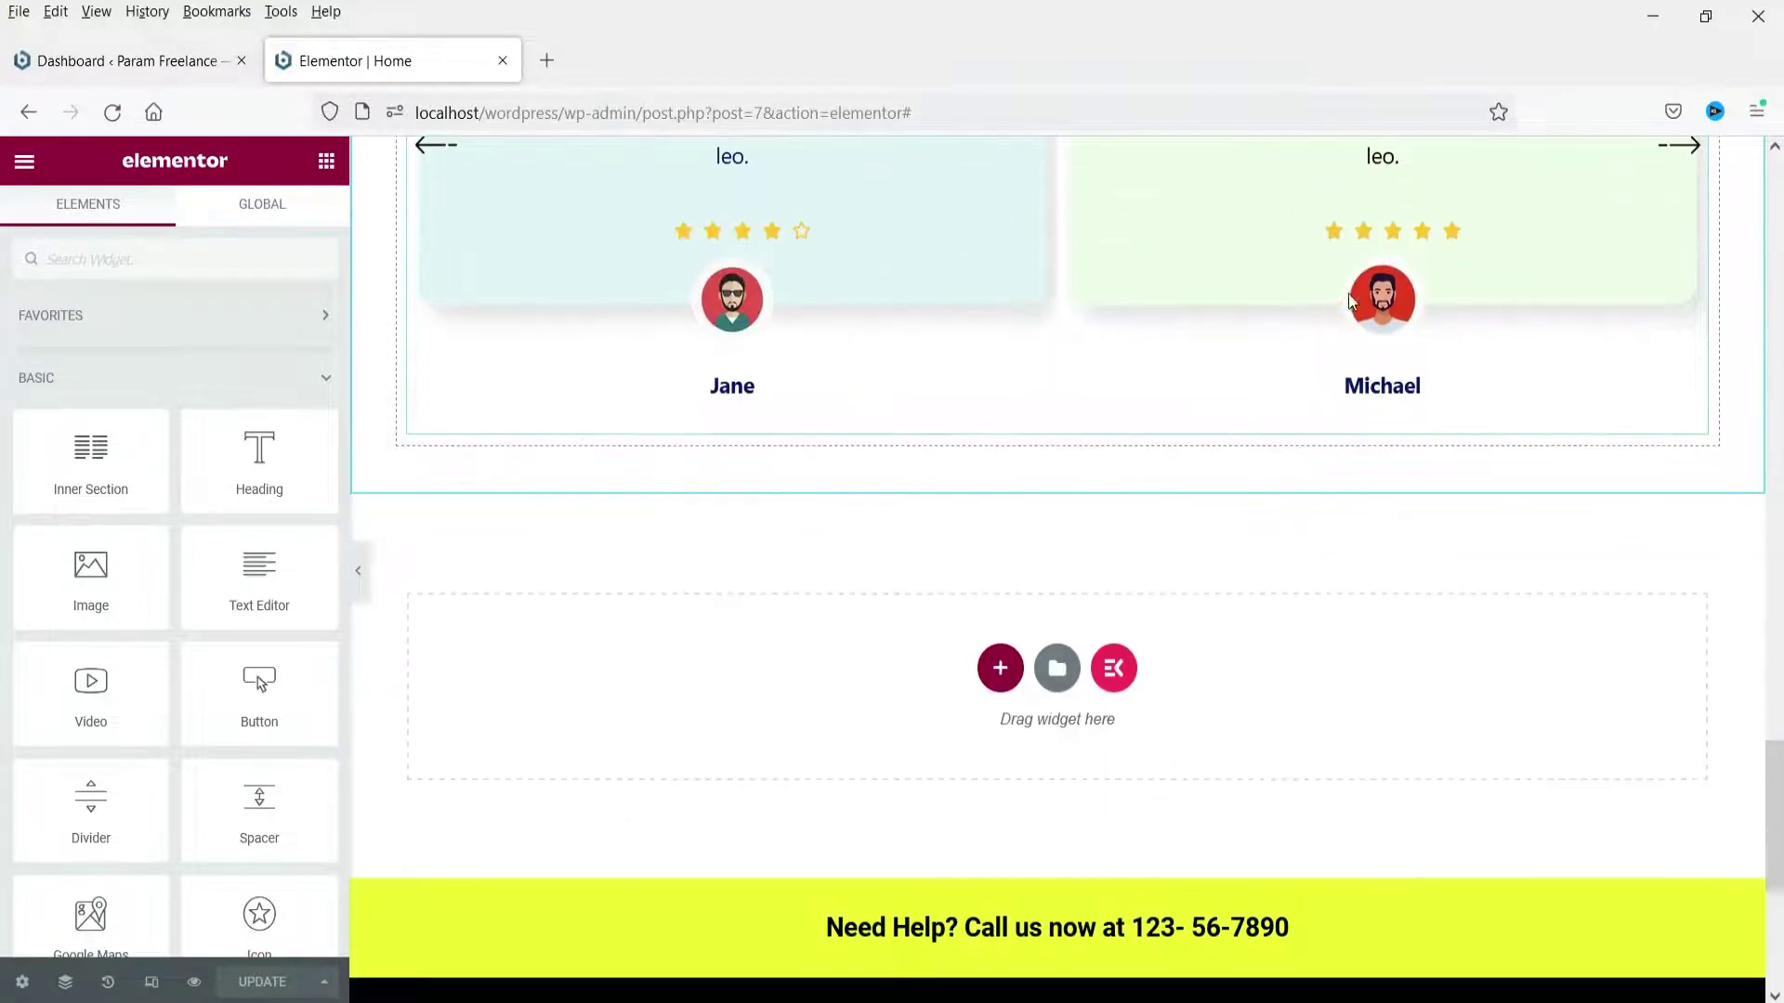
Add a one-column section with unlinked padding of 40 top and 40 bottom
left_click(1001, 669)
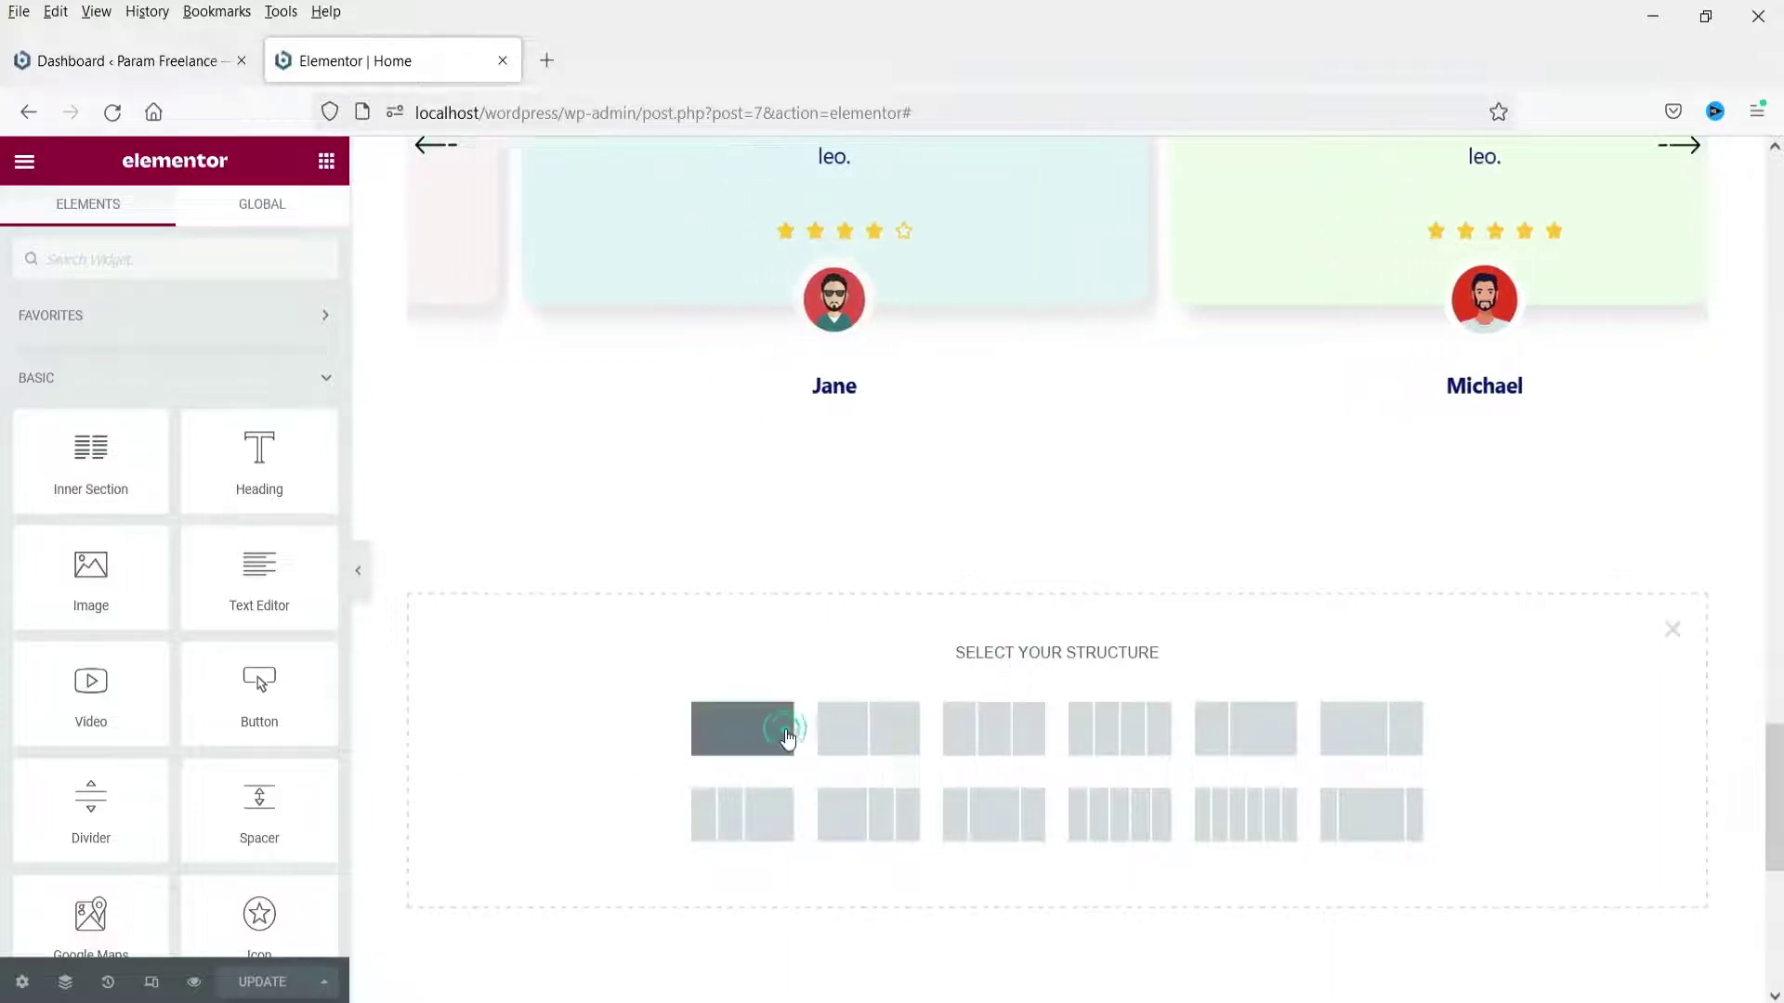
left_click(784, 728)
left_click(291, 223)
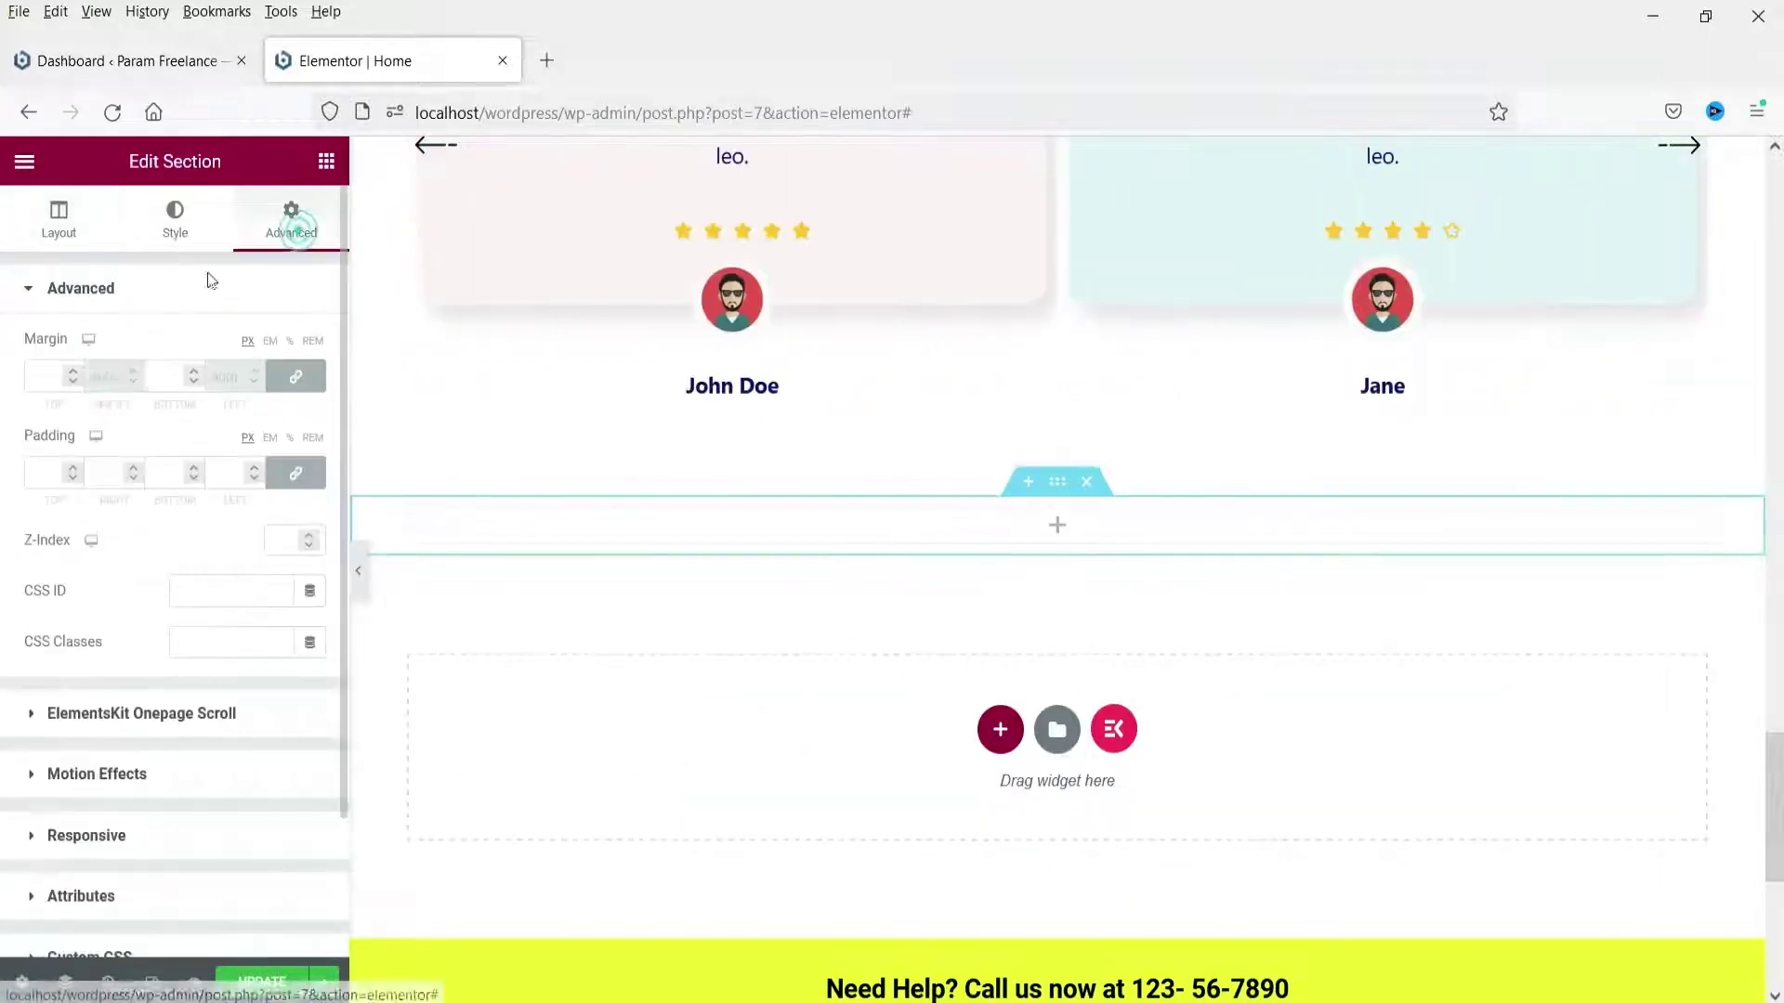
left_click(296, 473)
left_click(43, 473)
type("40")
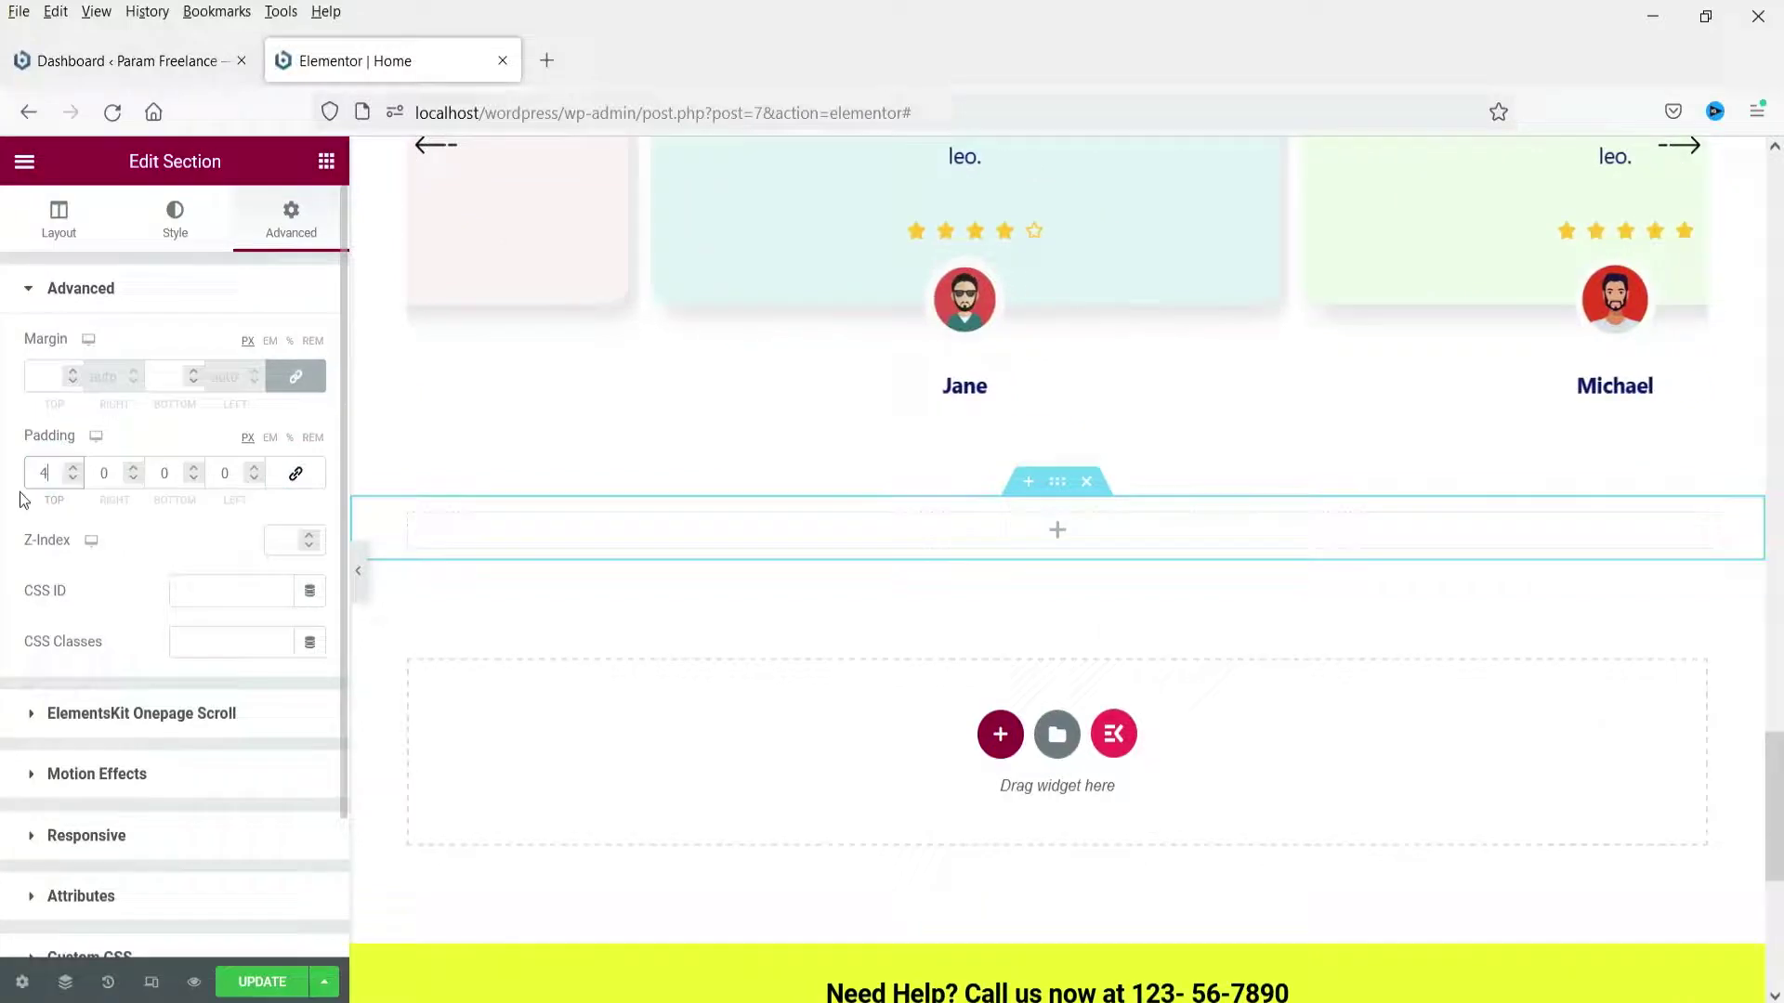
key("Tab")
key("Tab")
type("40")
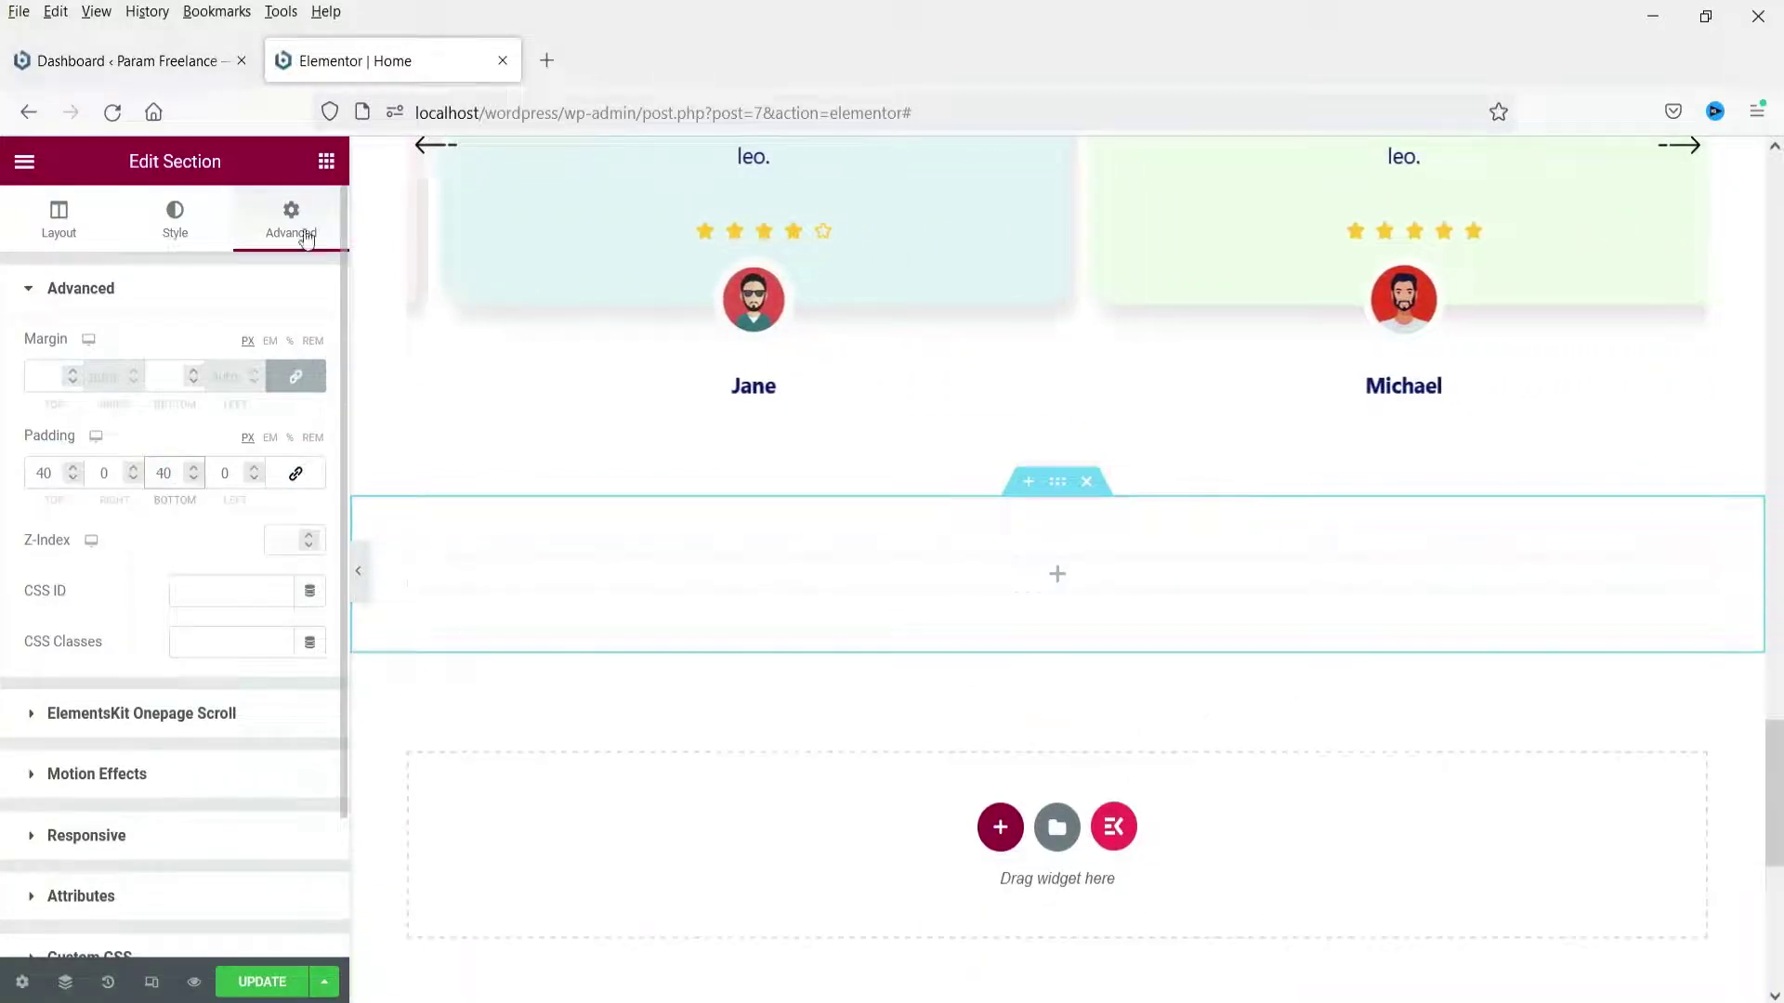
left_click(327, 161)
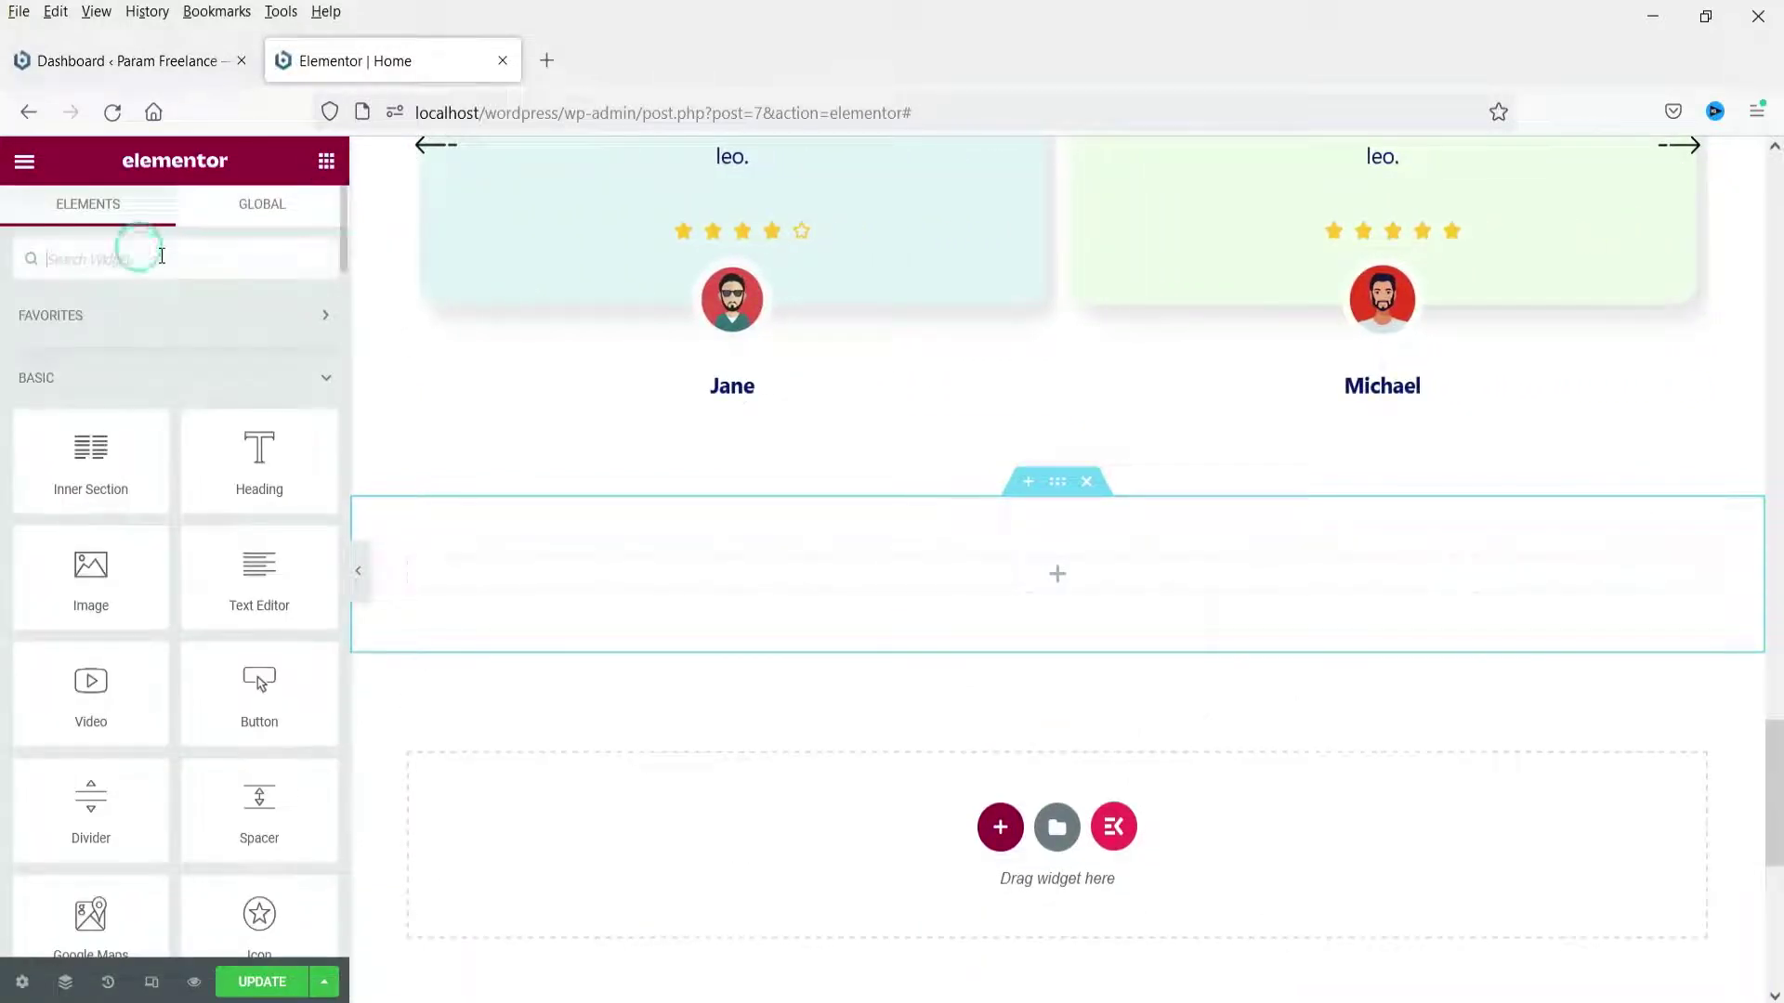
Find the Pro Portfolio widget and drop it into the empty section
type("port")
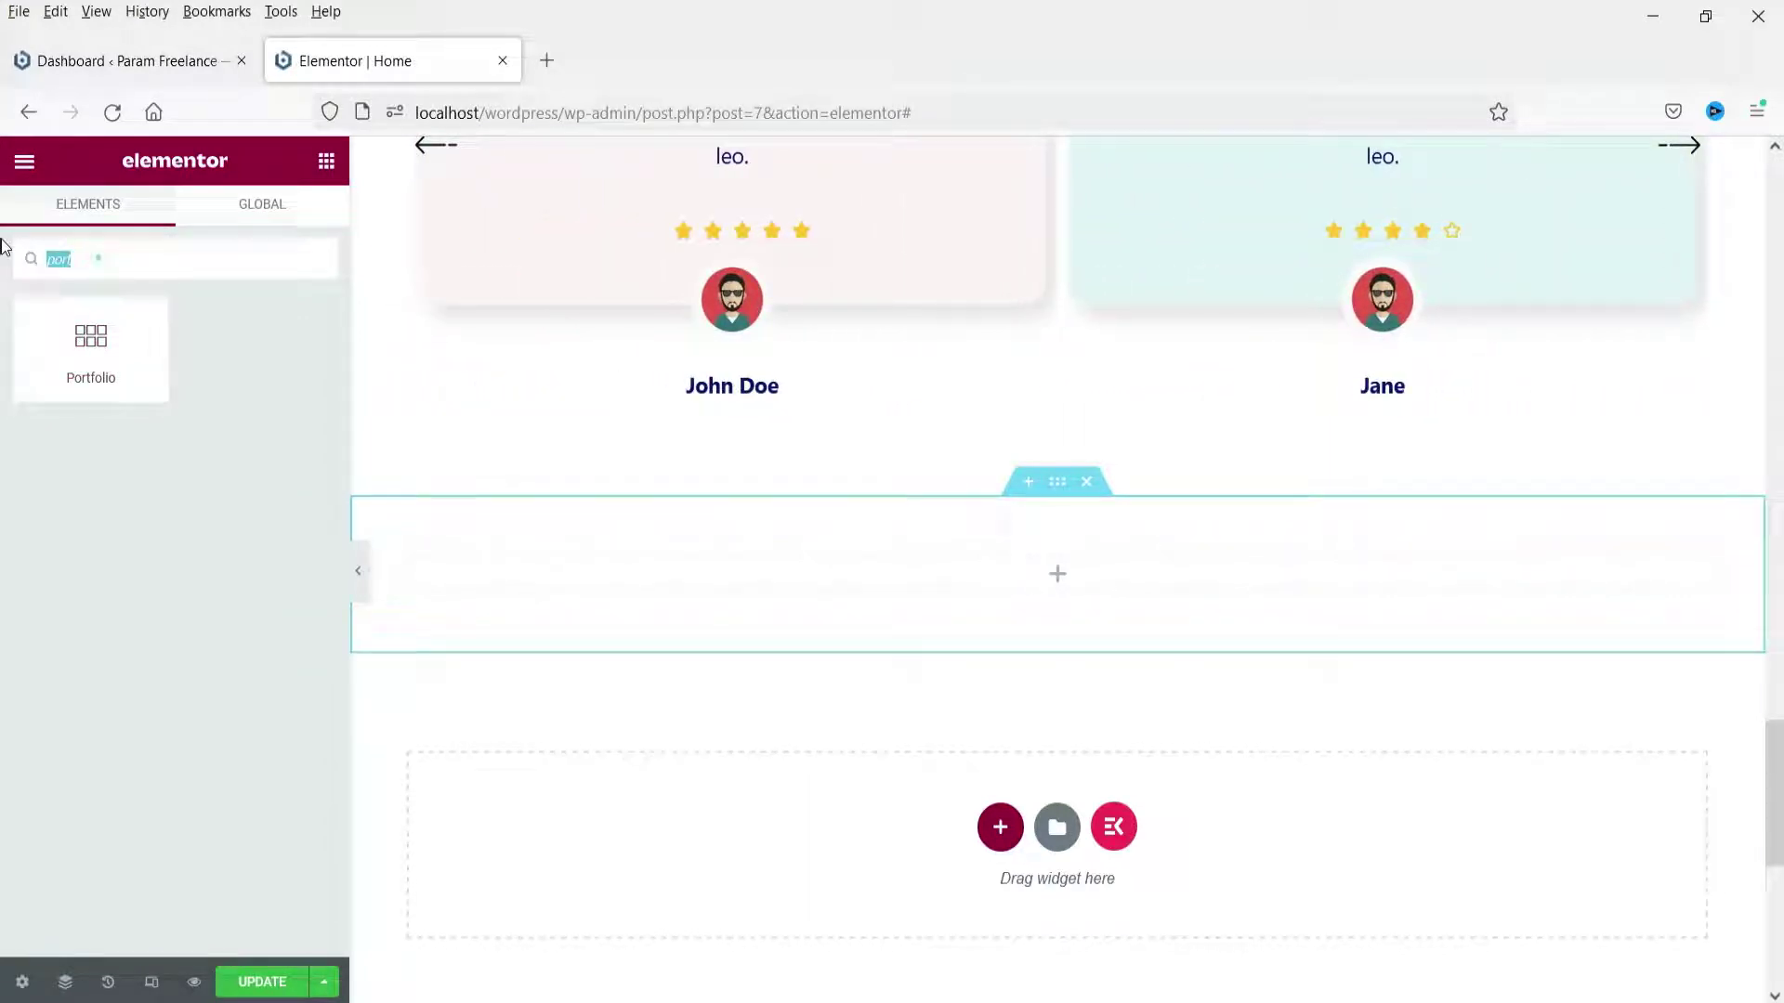
key("BackSpace")
left_click(123, 383)
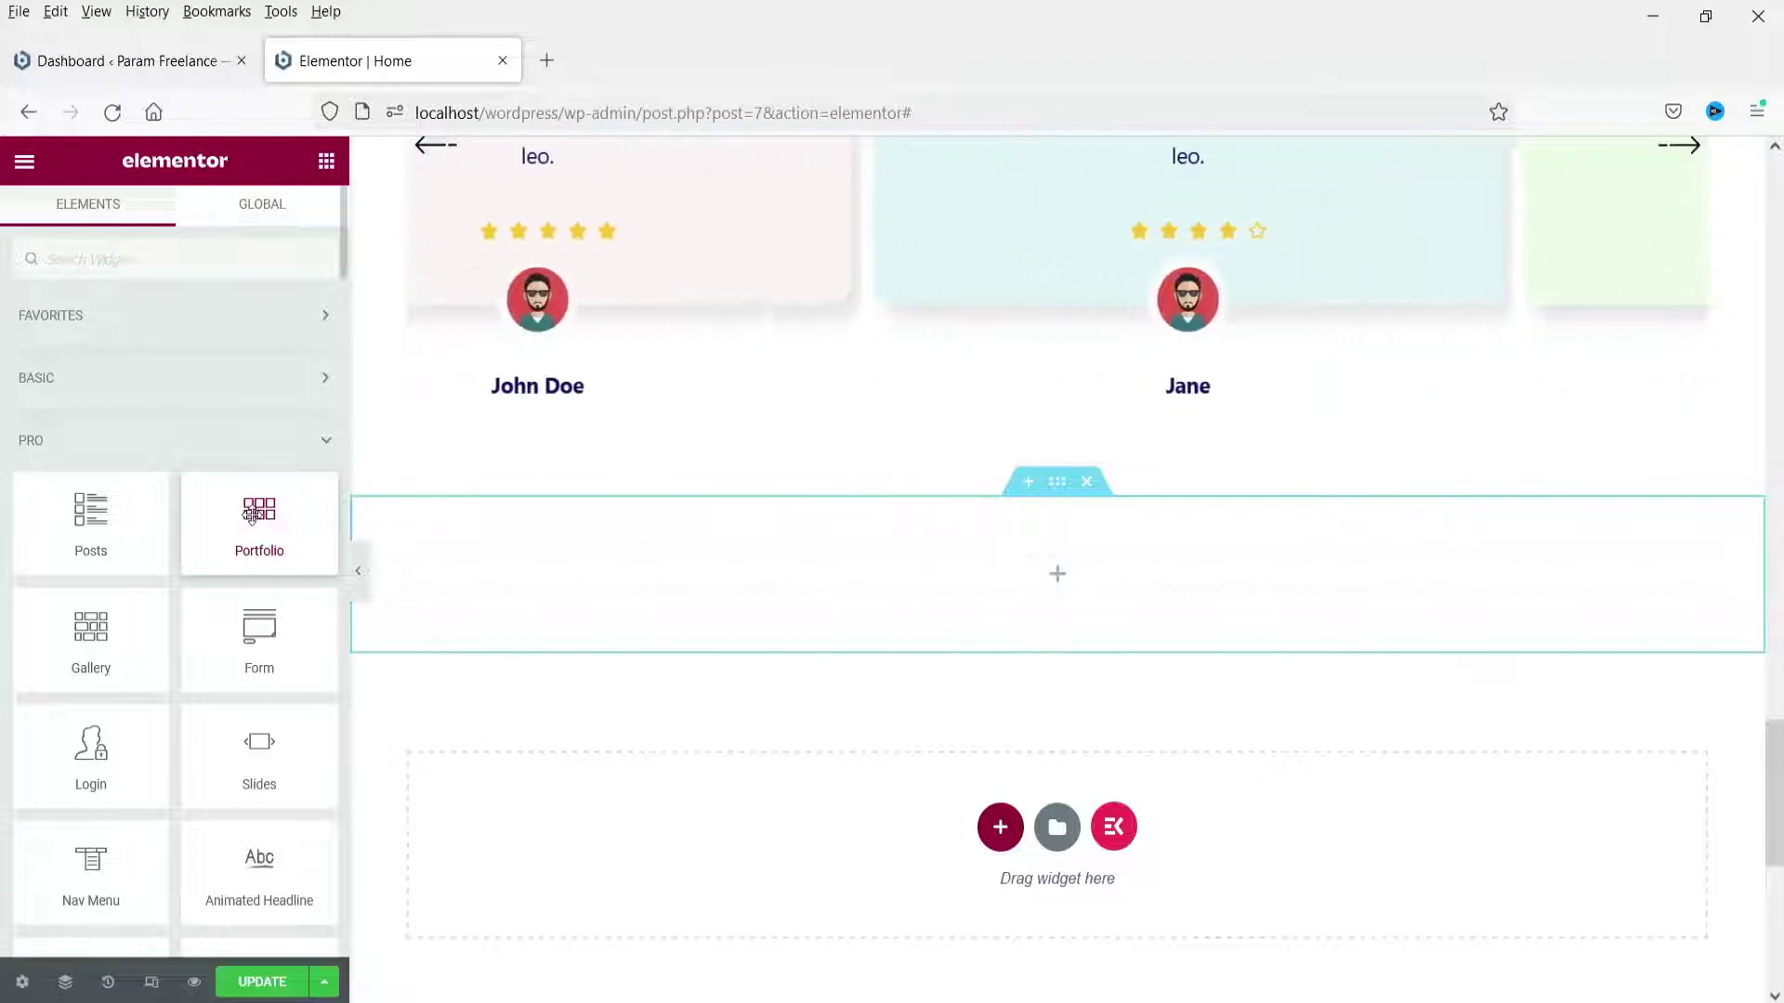
left_click_drag(244, 514, 1195, 666)
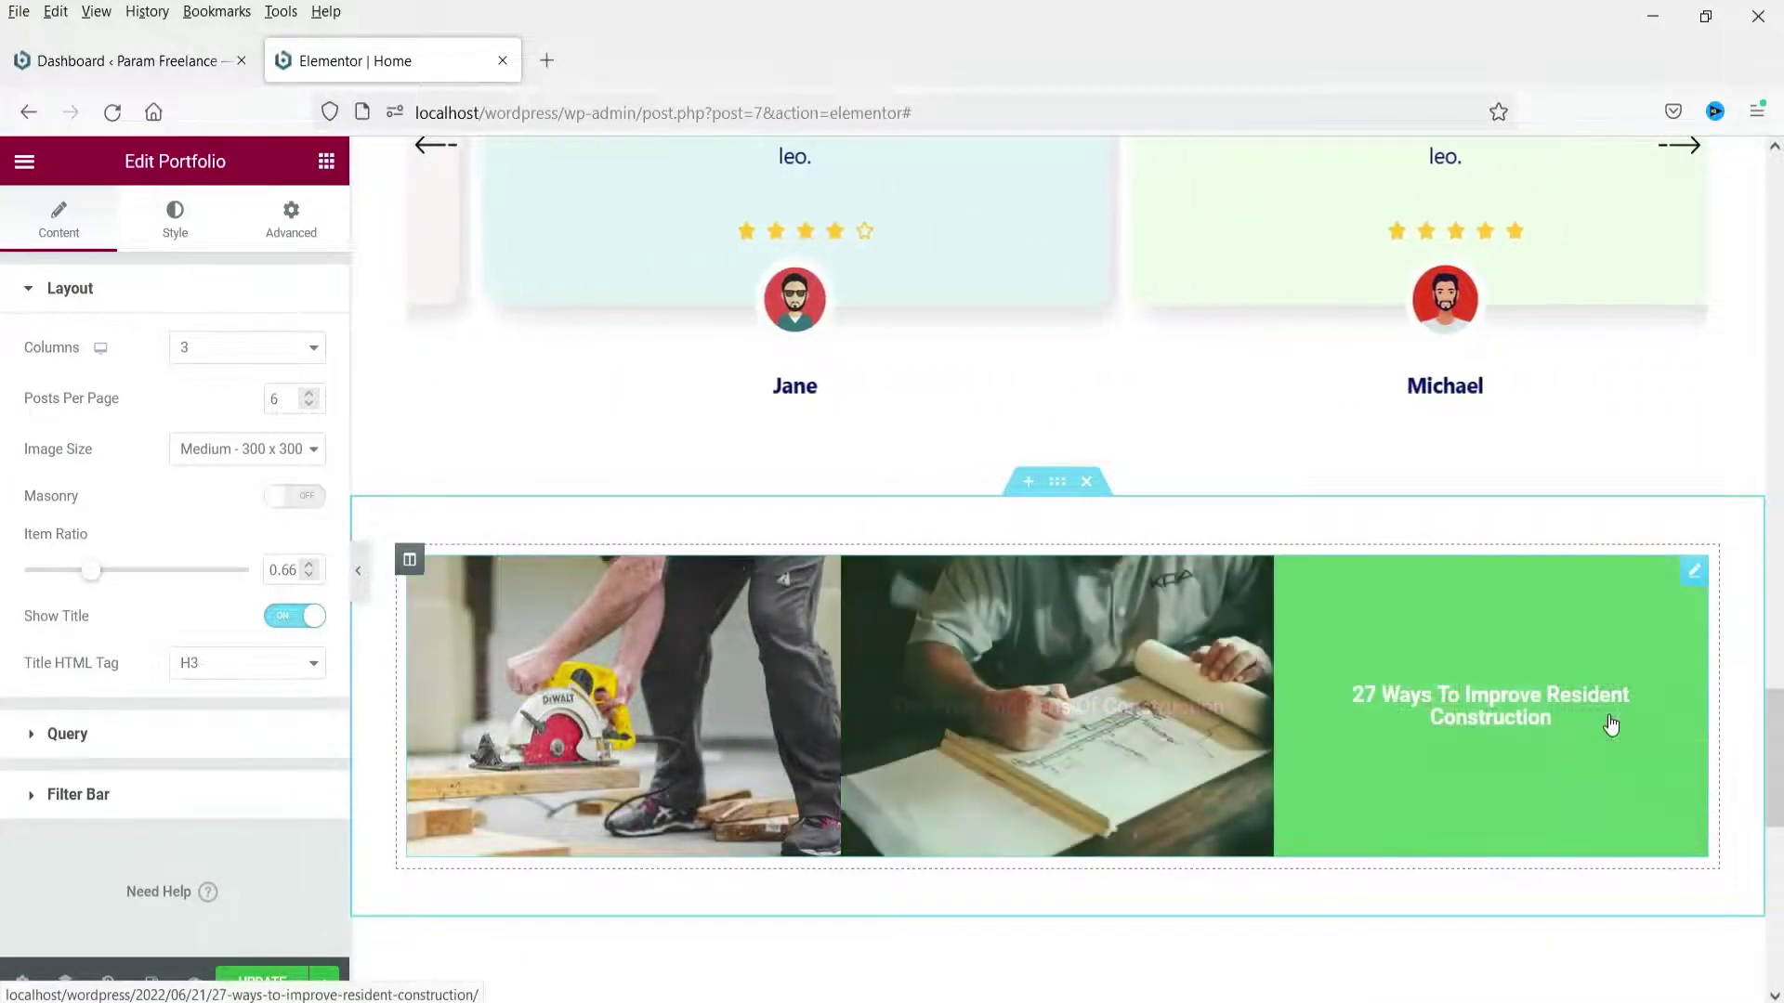
left_click(33, 60)
mouse_move(64, 311)
scroll(64, 312, "up", 4)
mouse_move(58, 362)
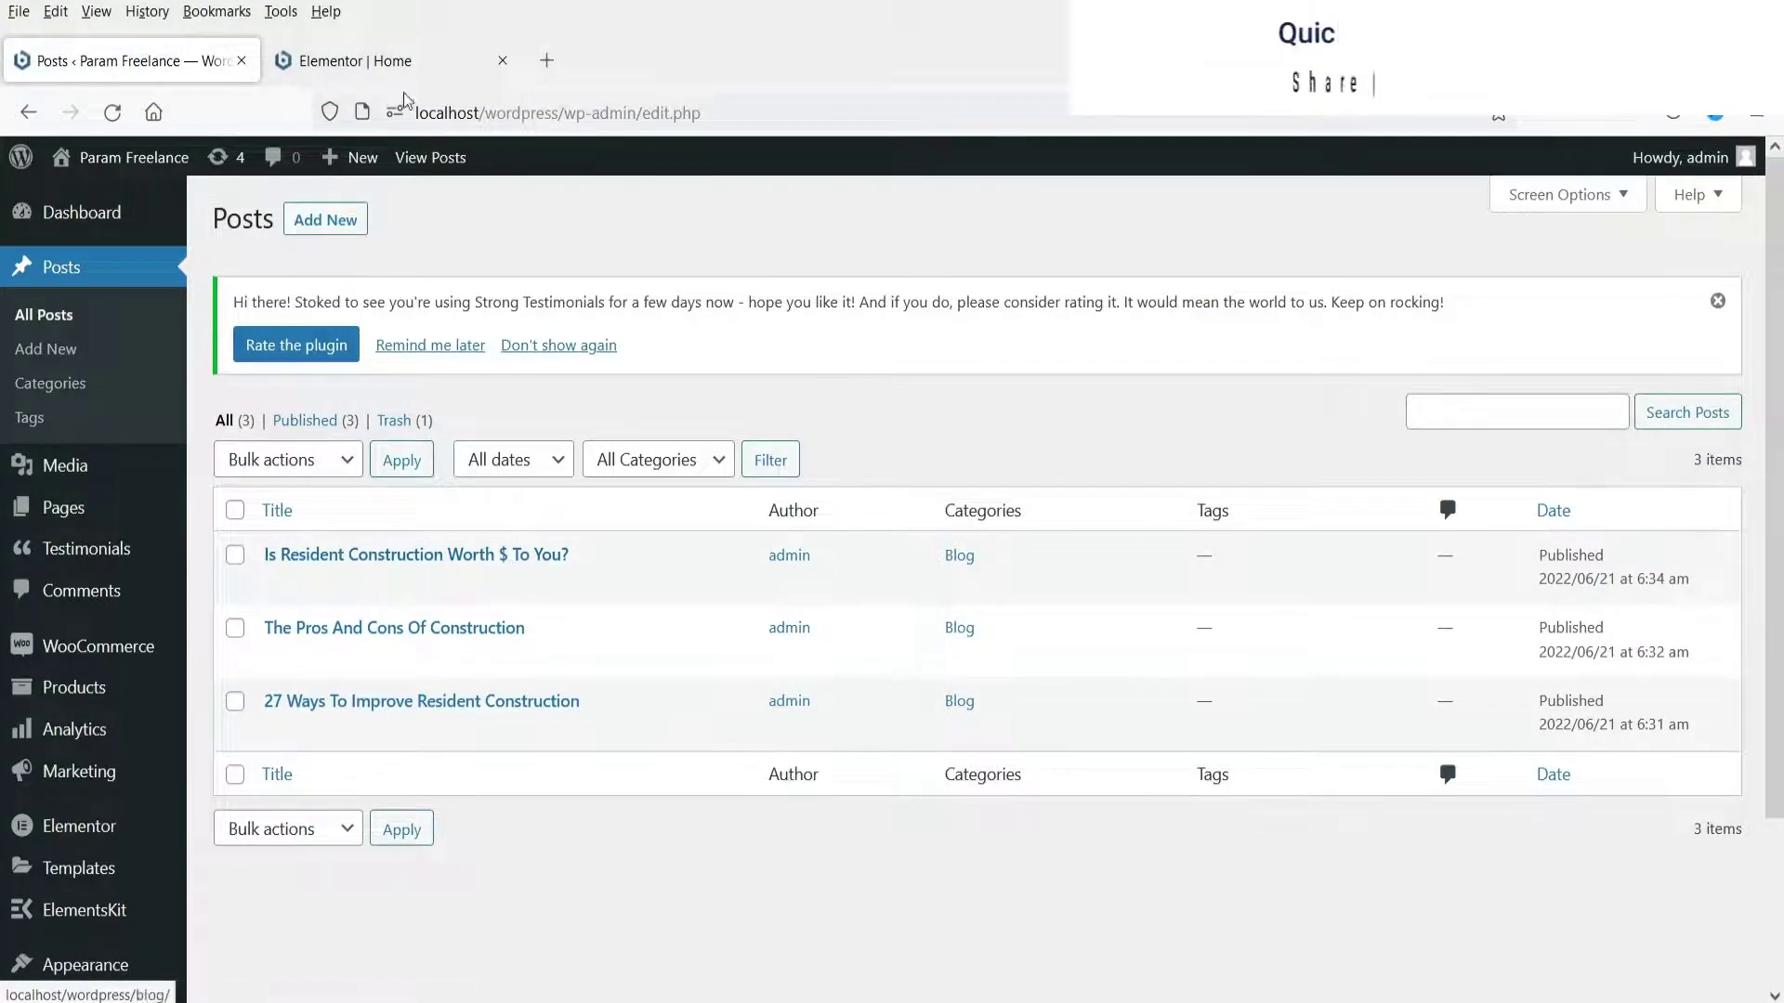
left_click(403, 54)
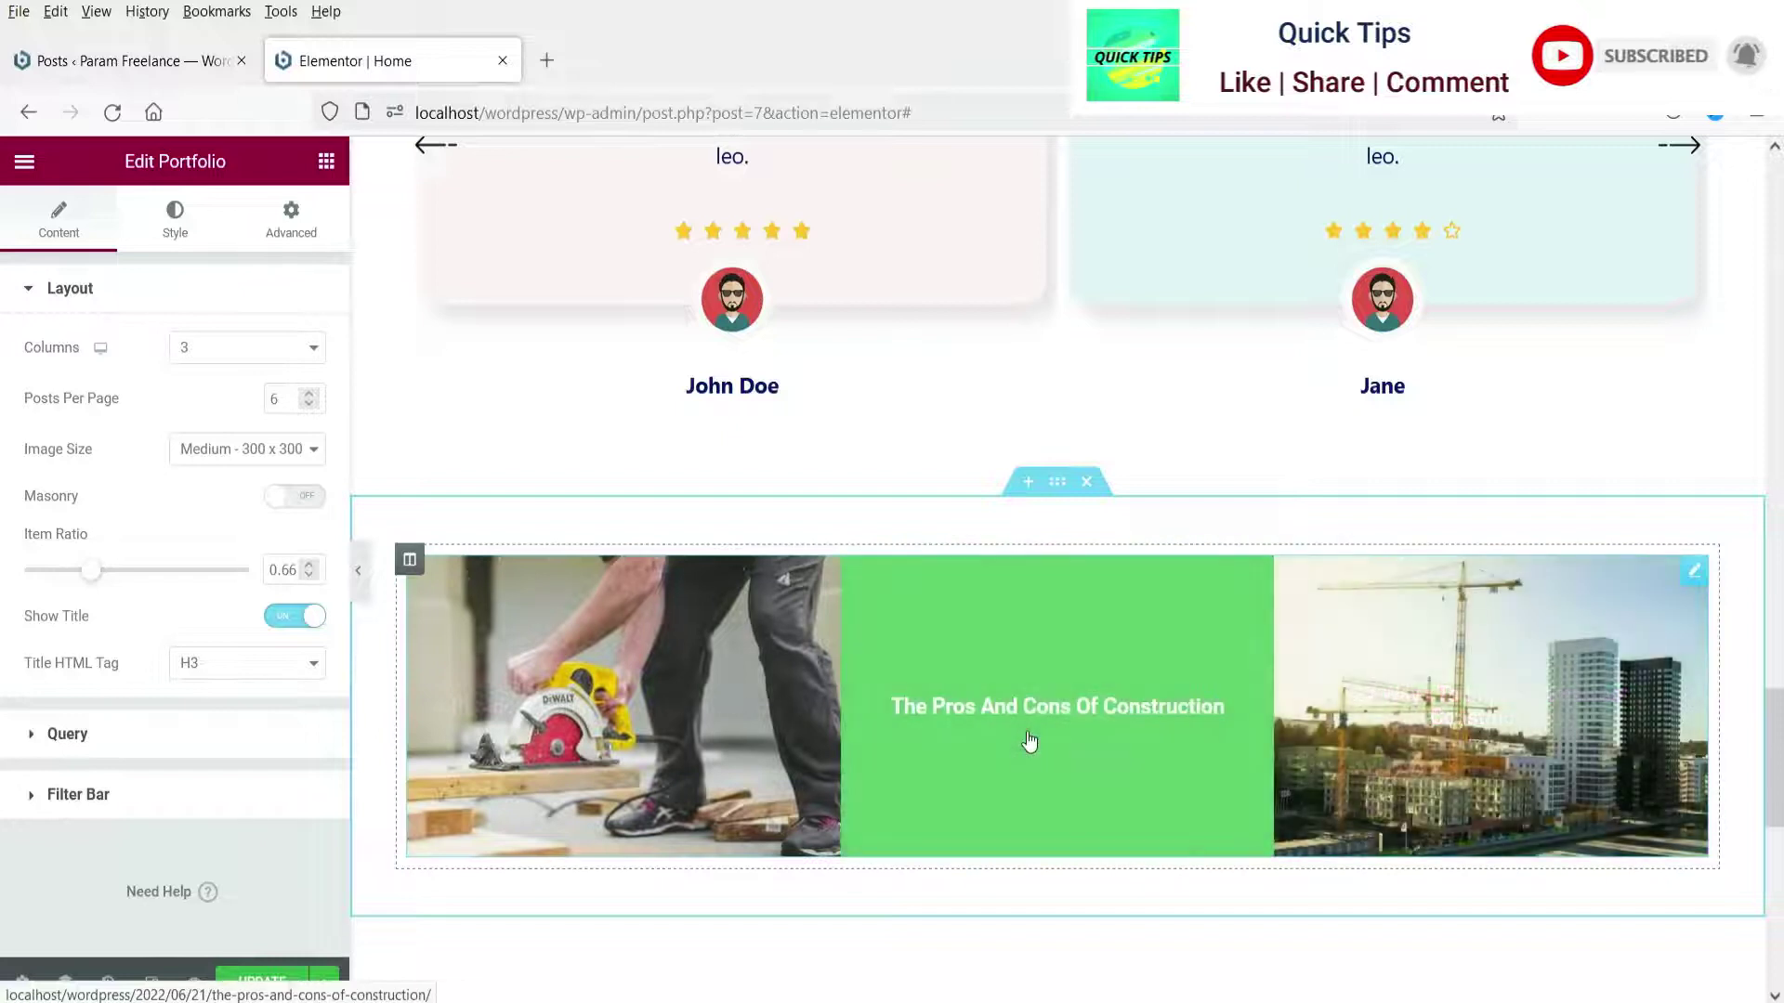
left_click(105, 55)
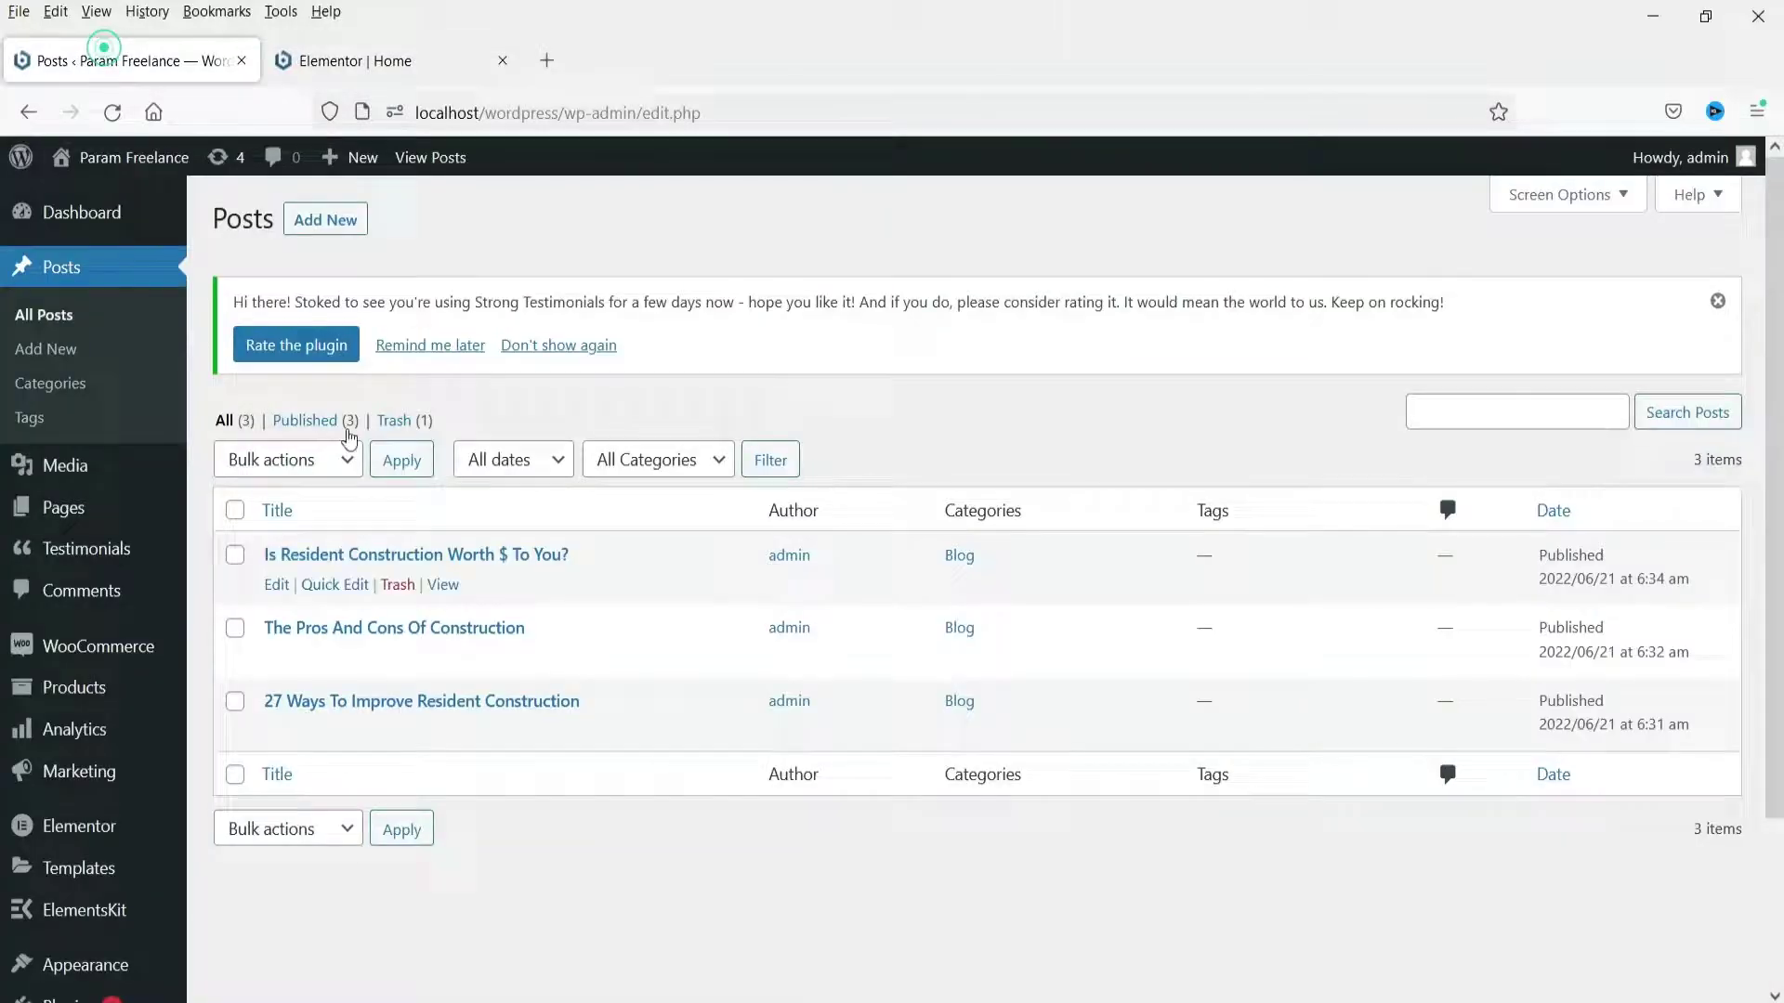
left_click(435, 56)
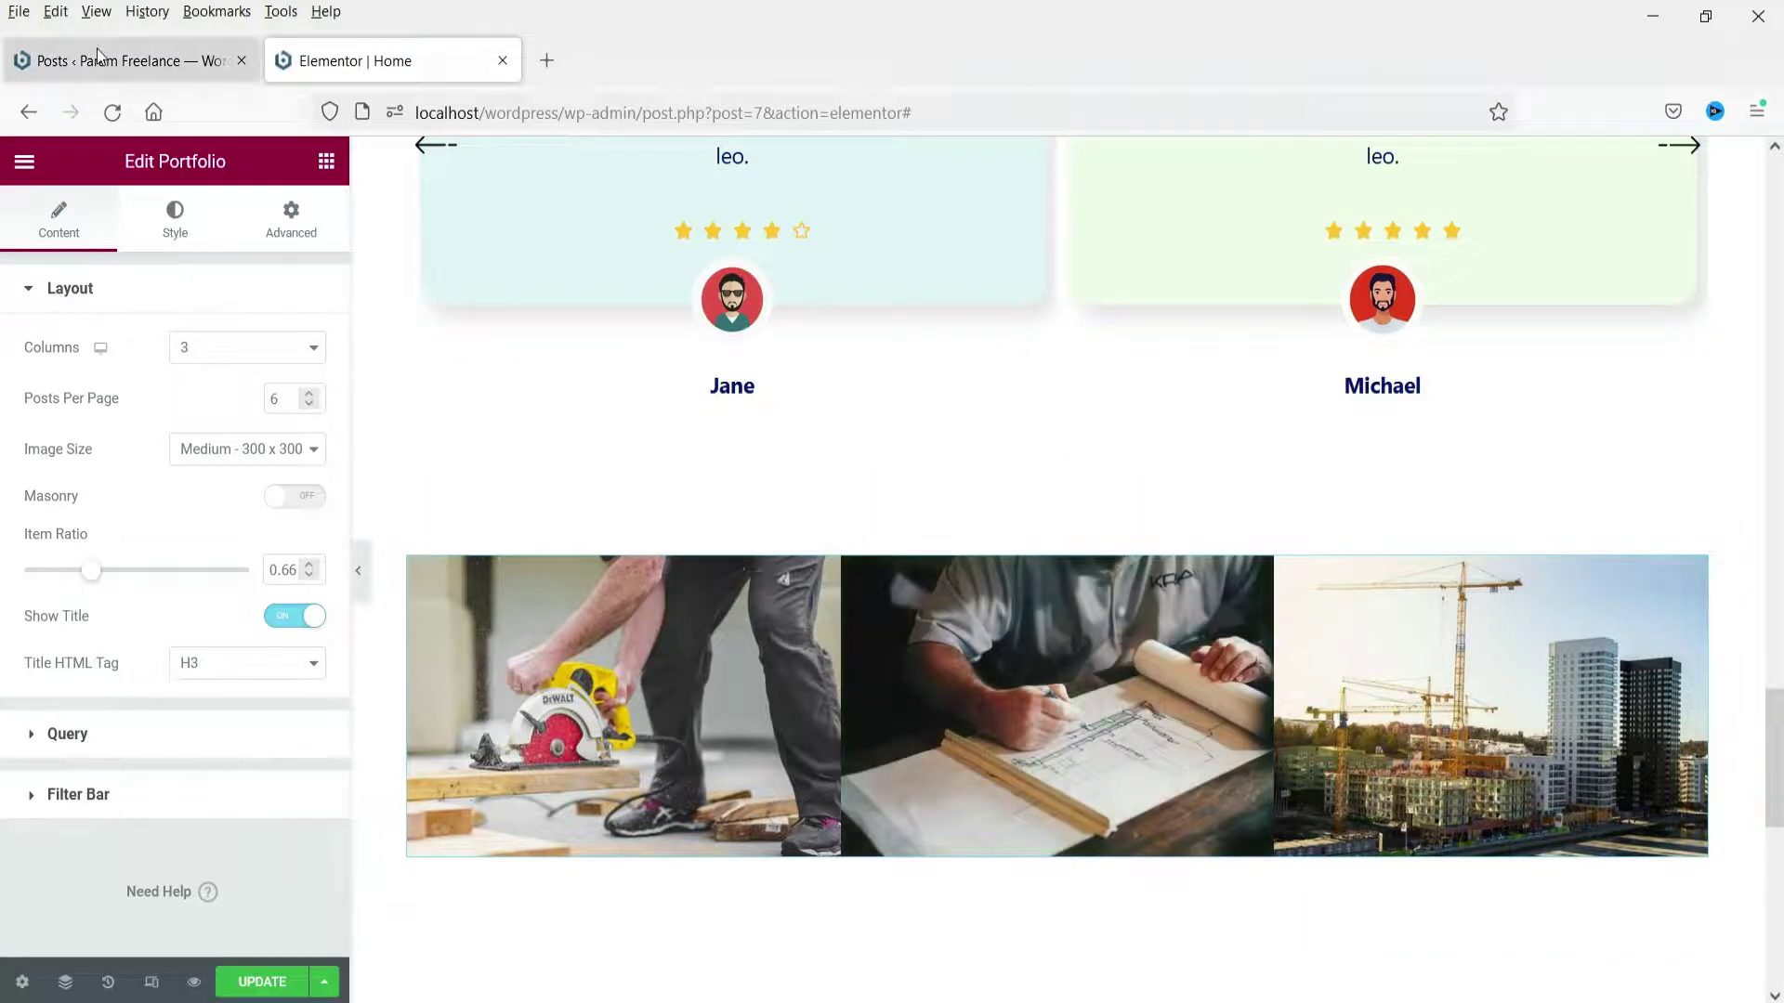
Expand the Portfolio widget's Query section and open the Source dropdown
left_click(65, 734)
left_click(262, 418)
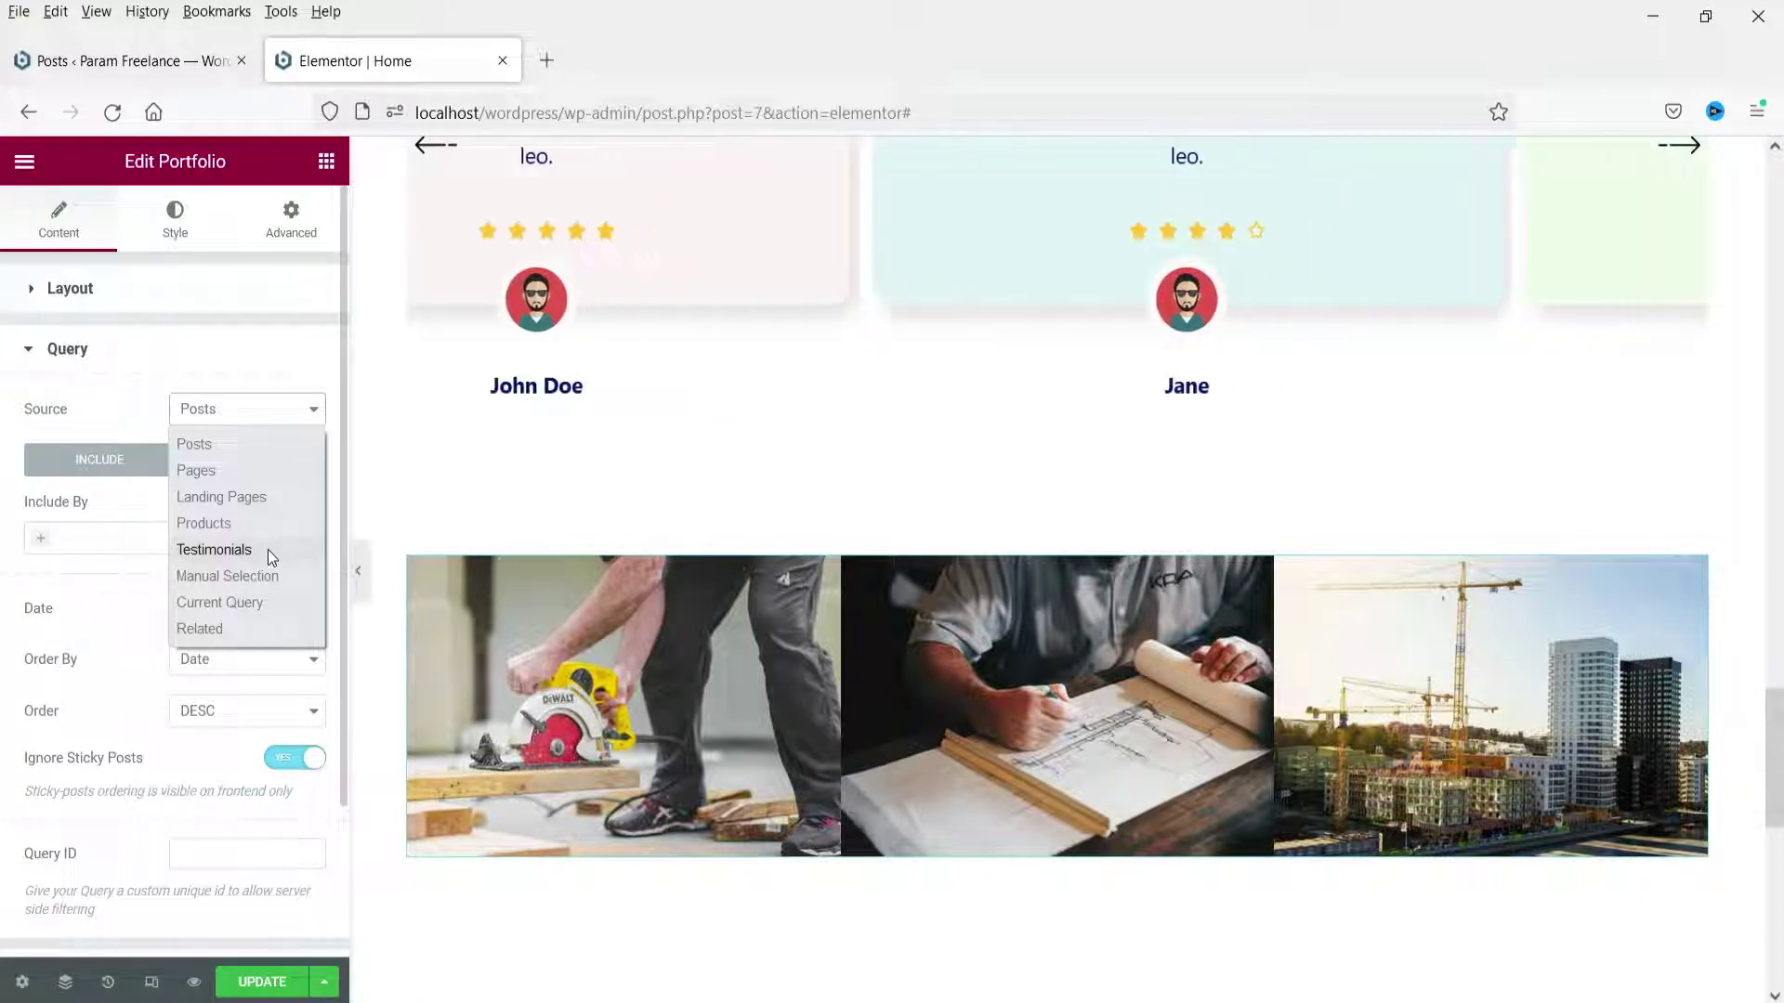
Try Pages and Posts as the Query source, then select Products
left_click(247, 470)
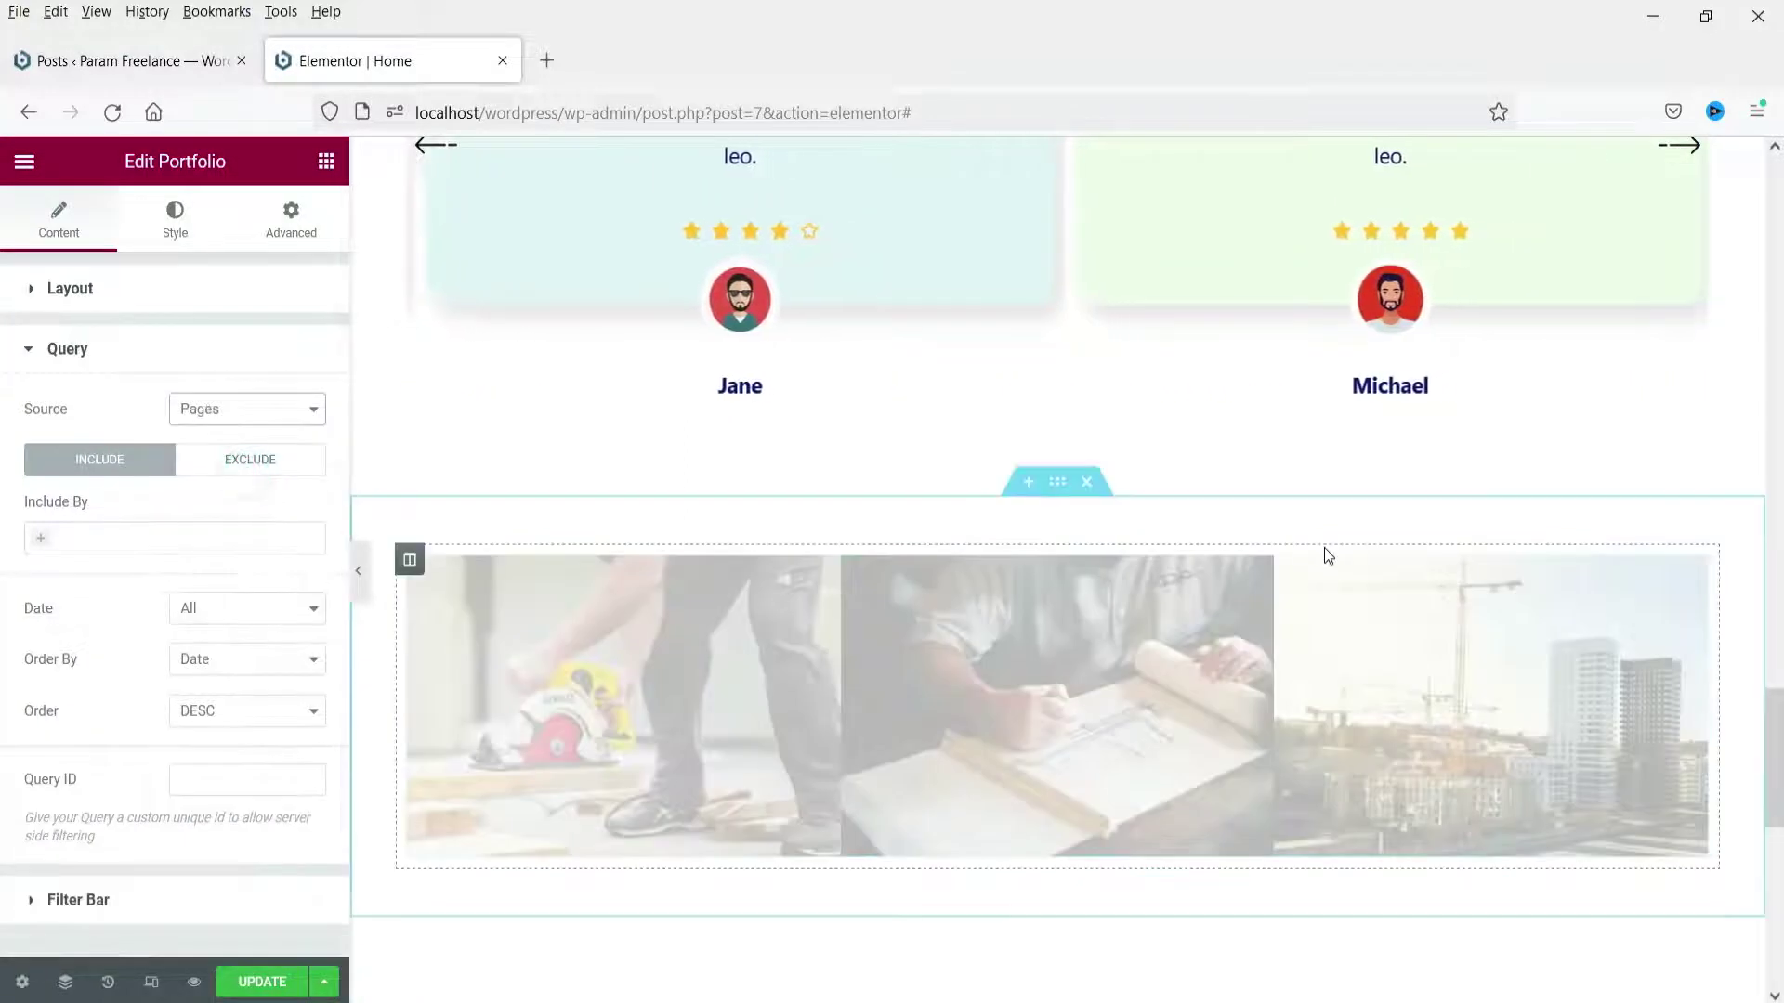
scroll(1487, 521, "down", 3)
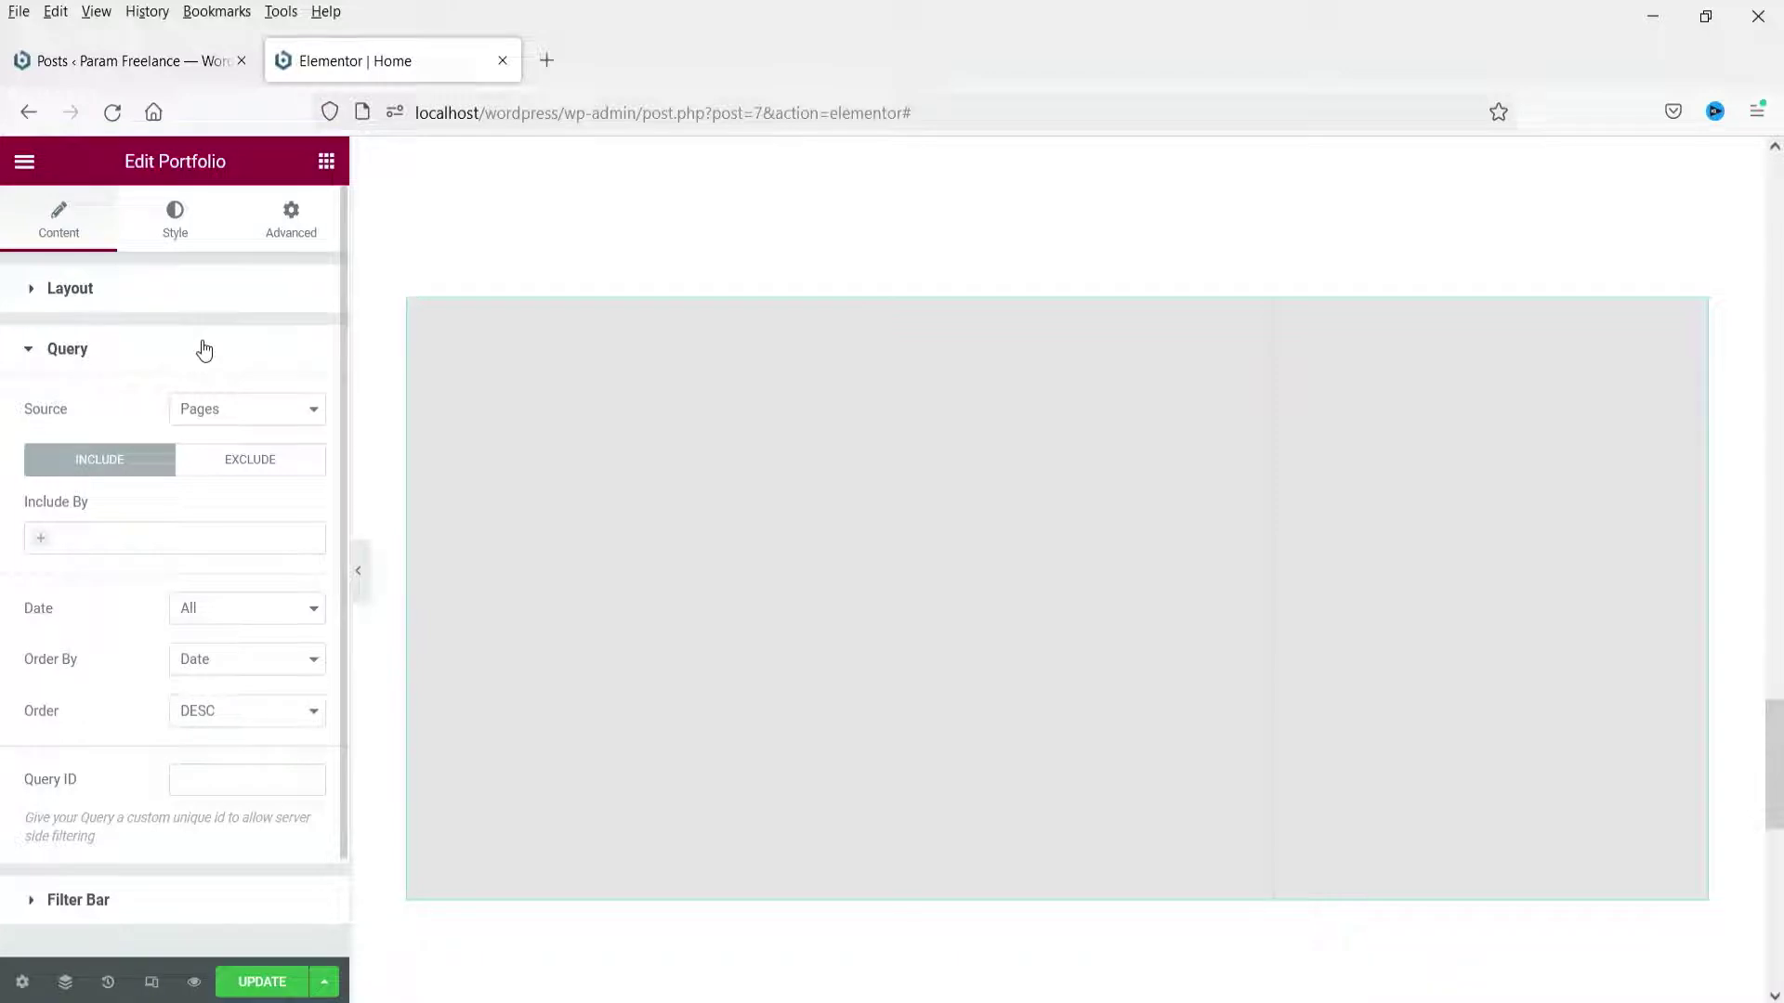
left_click(265, 410)
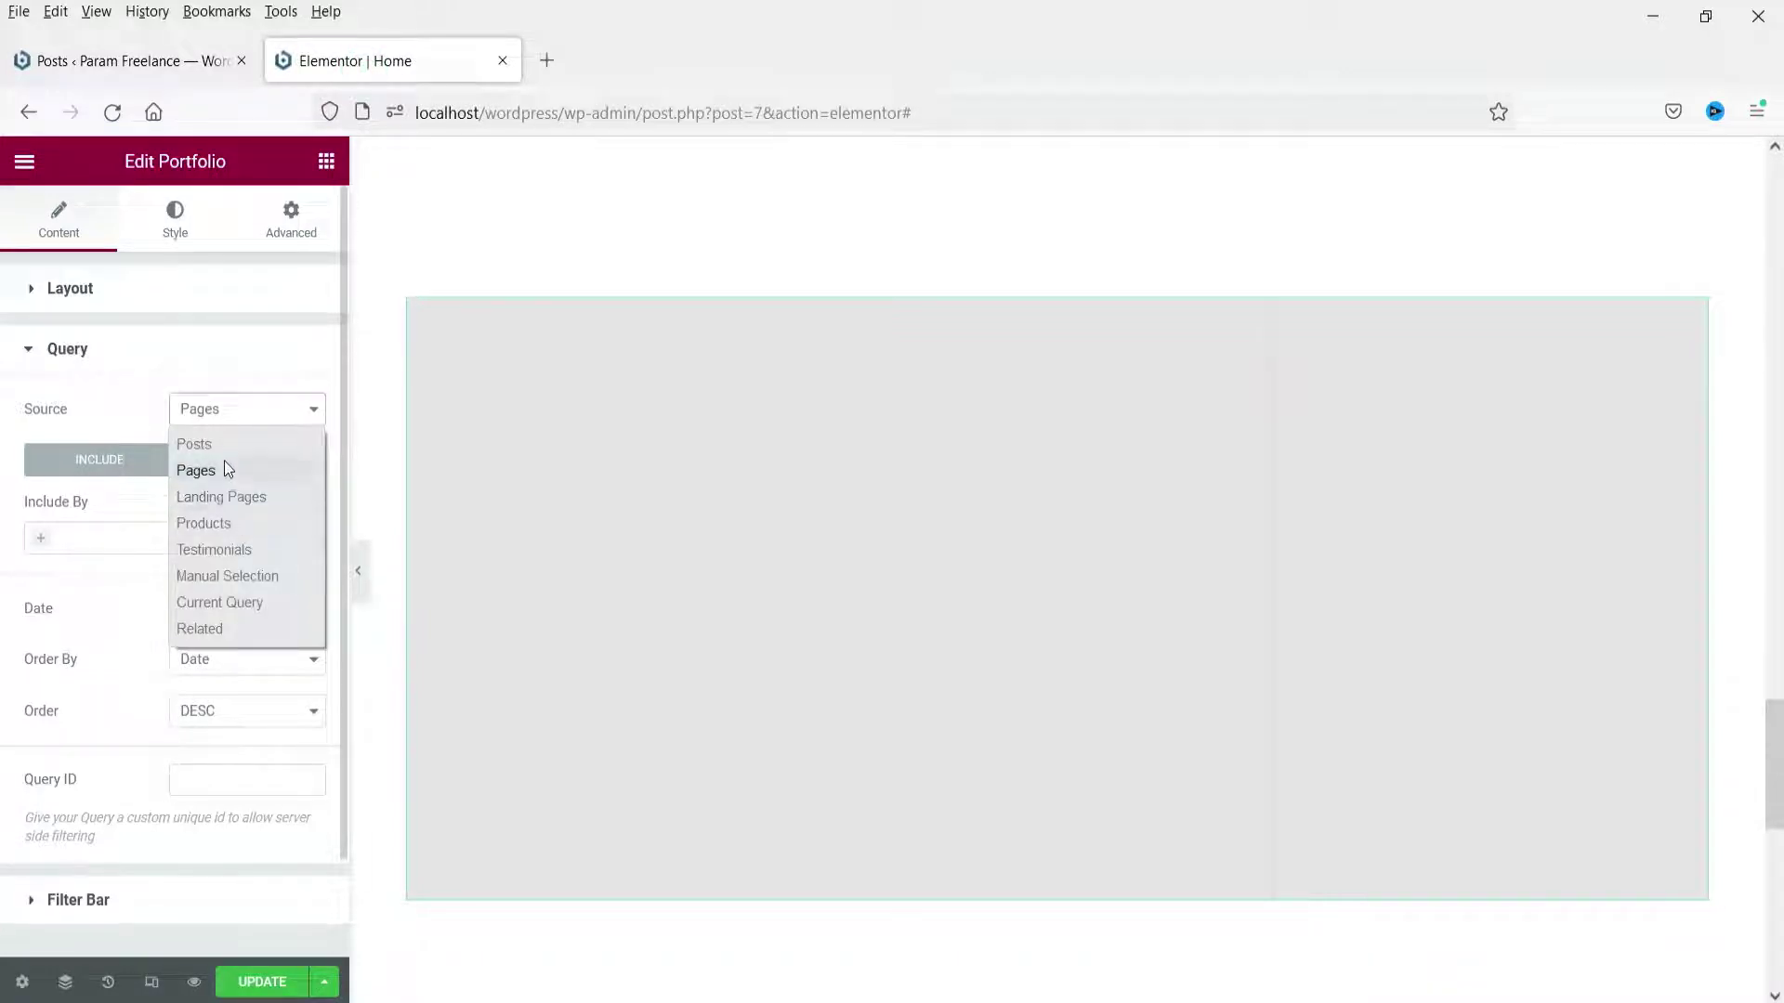
left_click(65, 398)
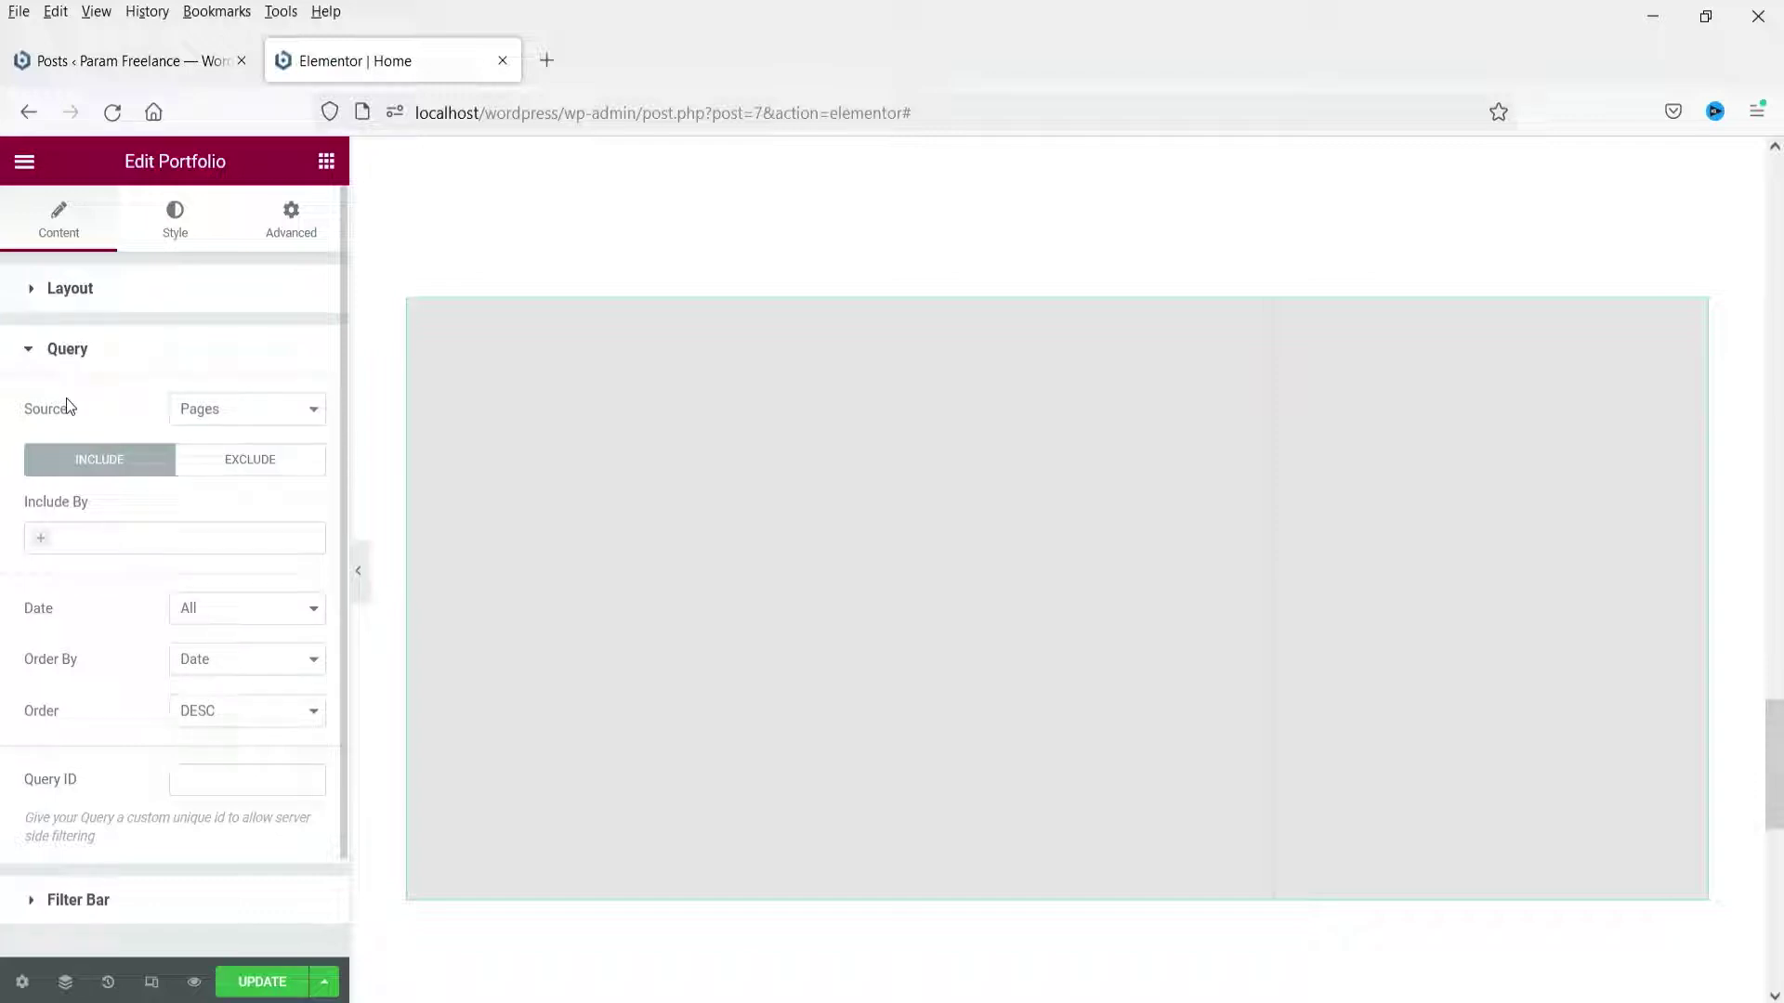
left_click(261, 418)
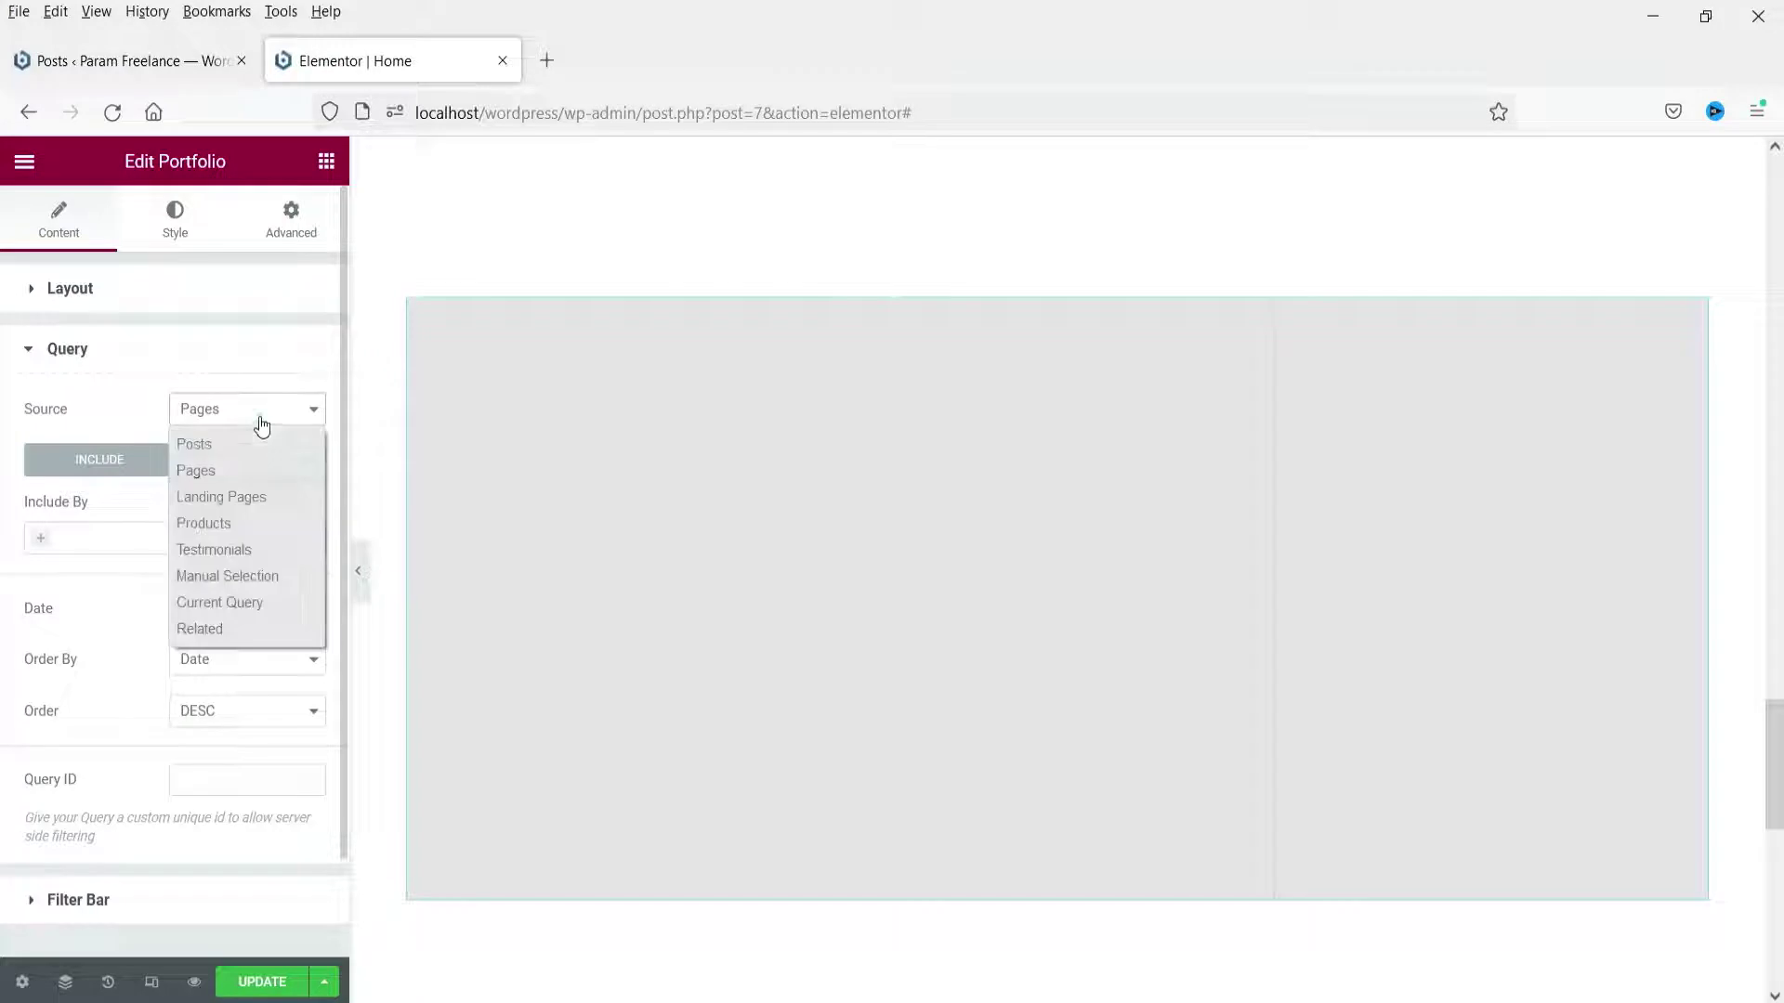
left_click(251, 448)
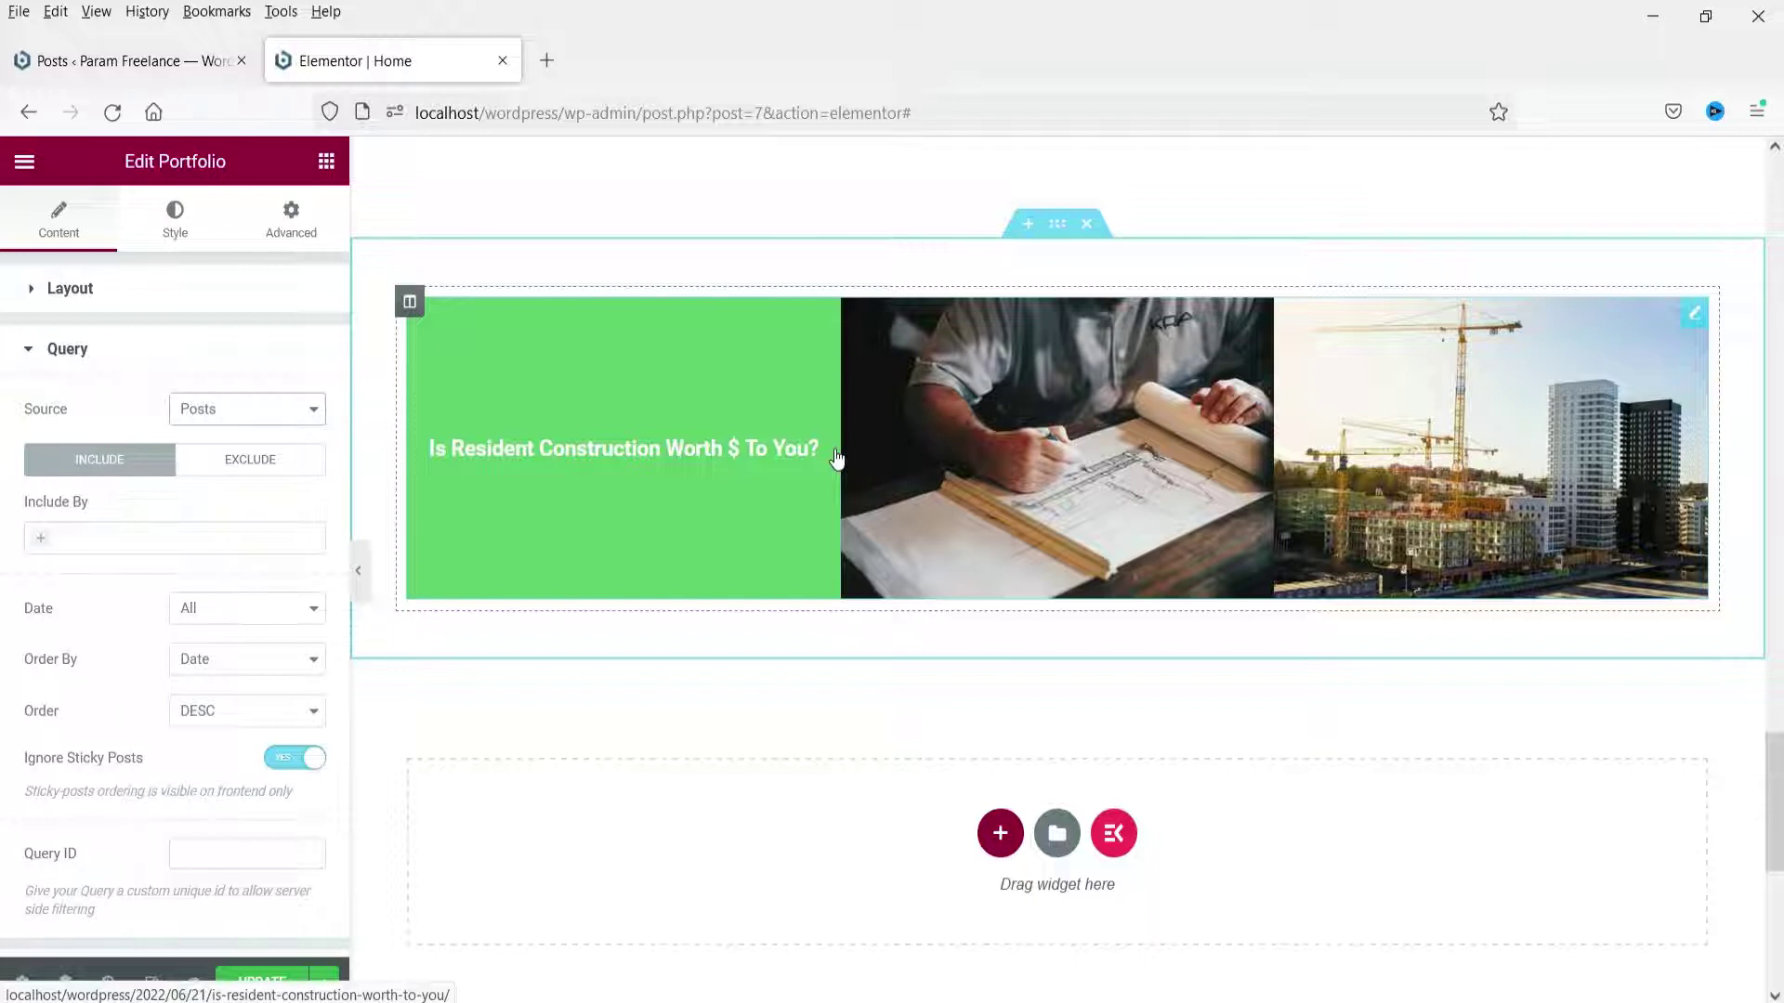
left_click(271, 418)
left_click(219, 517)
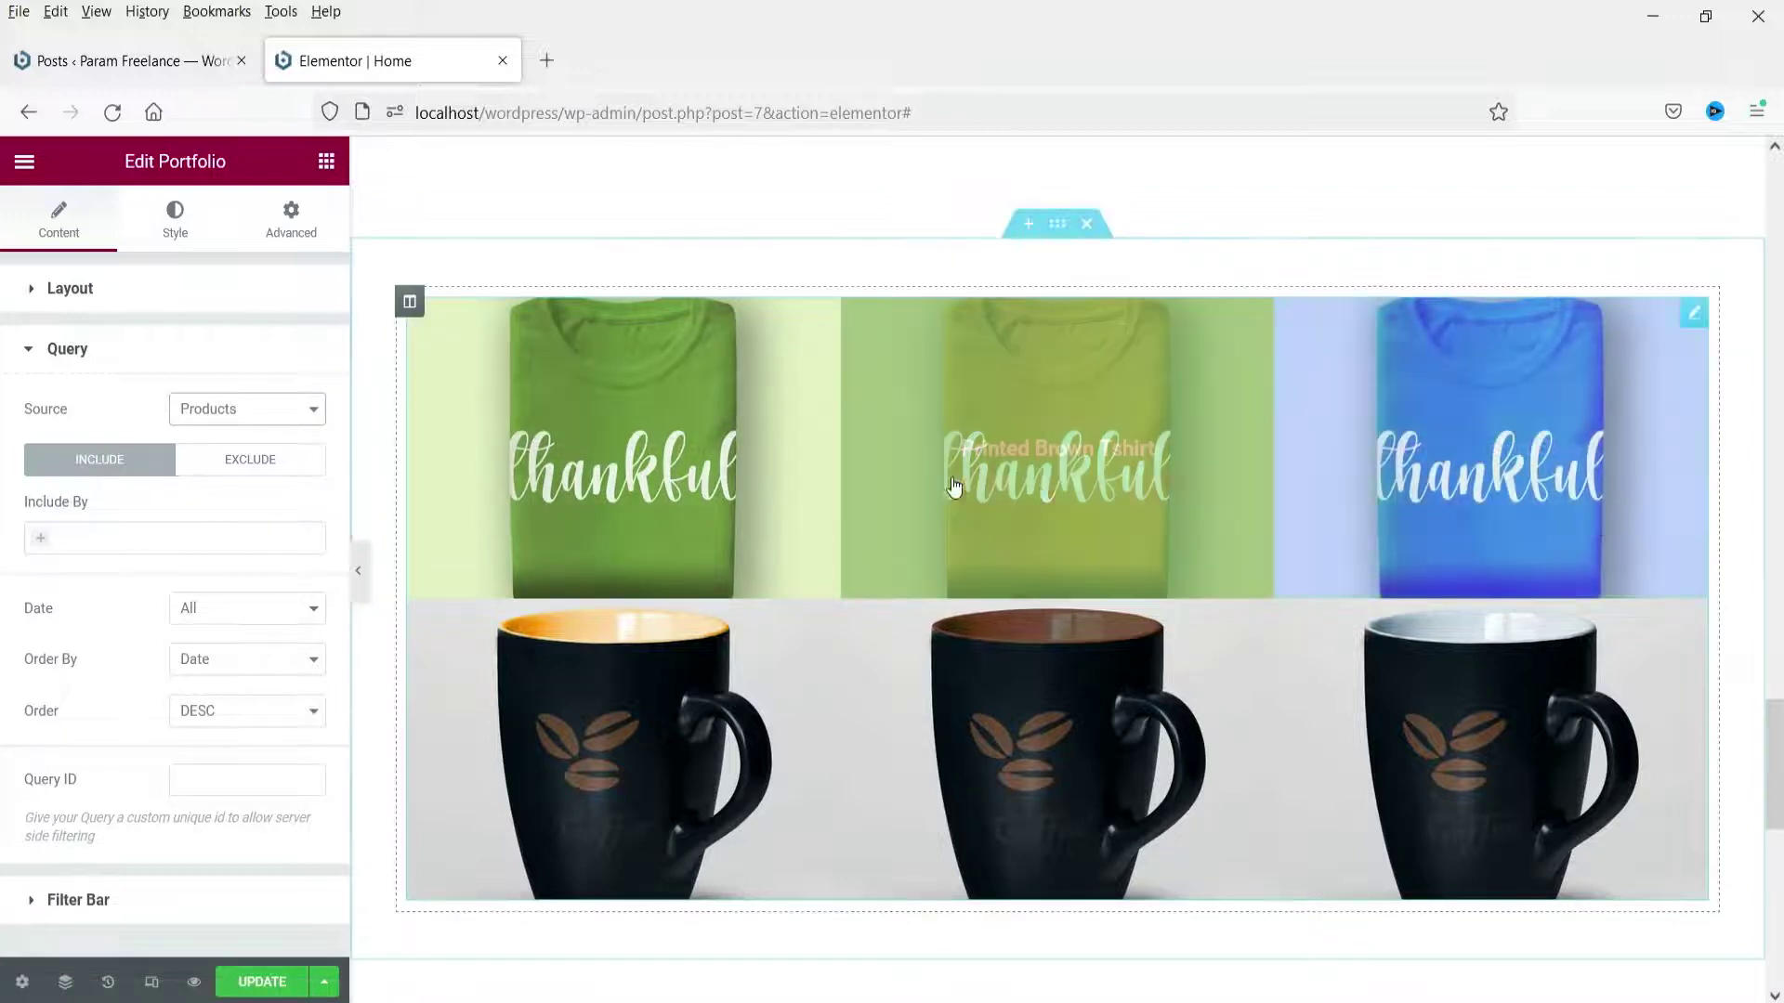
left_click(246, 410)
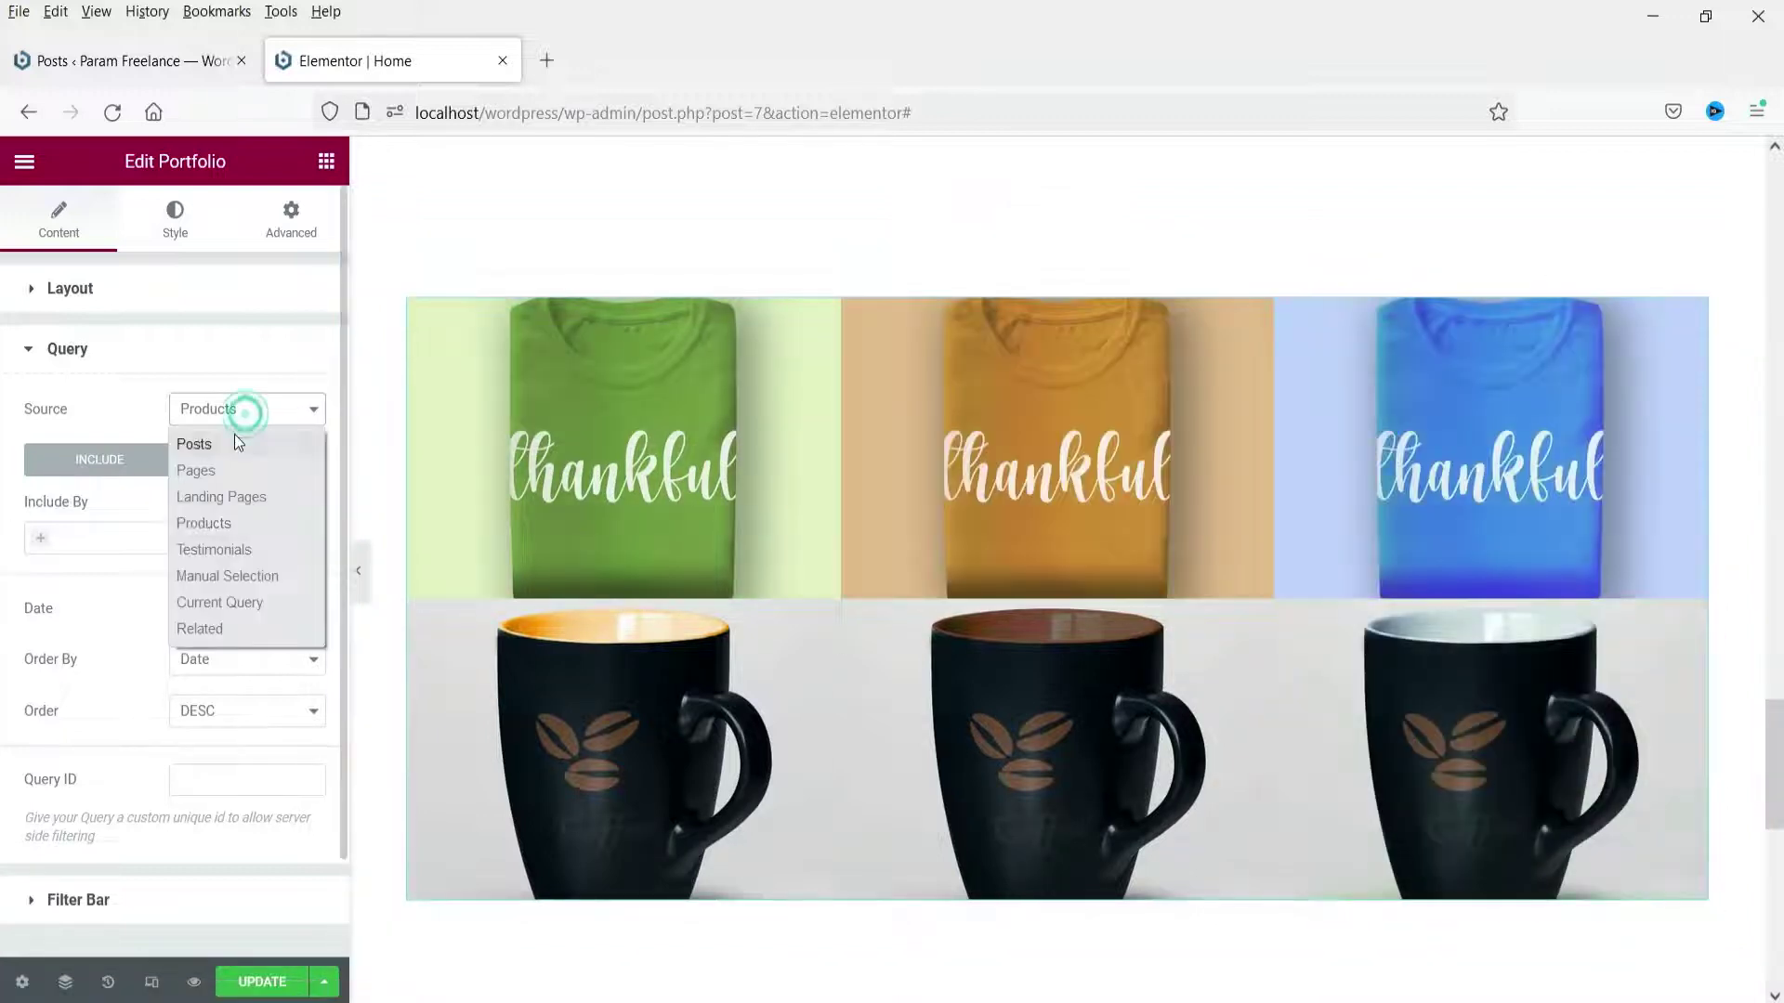
Set Source back to Posts and try 2 columns before returning to 3
left_click(225, 444)
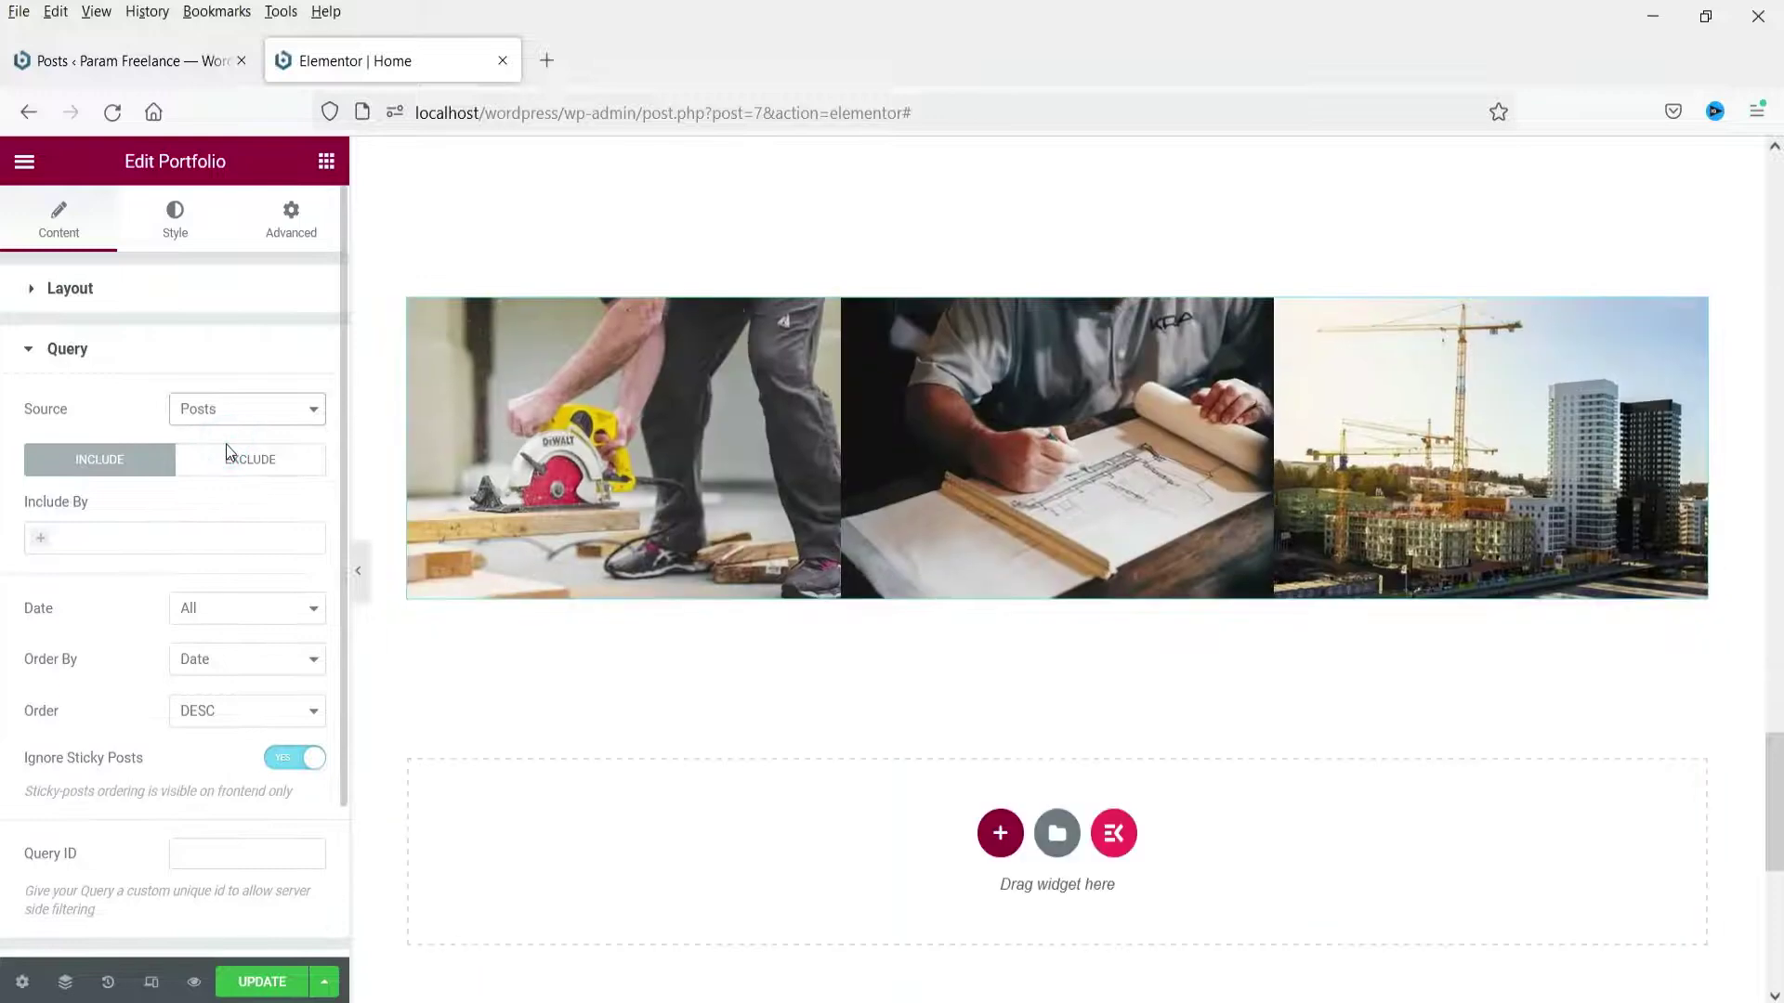
left_click(98, 289)
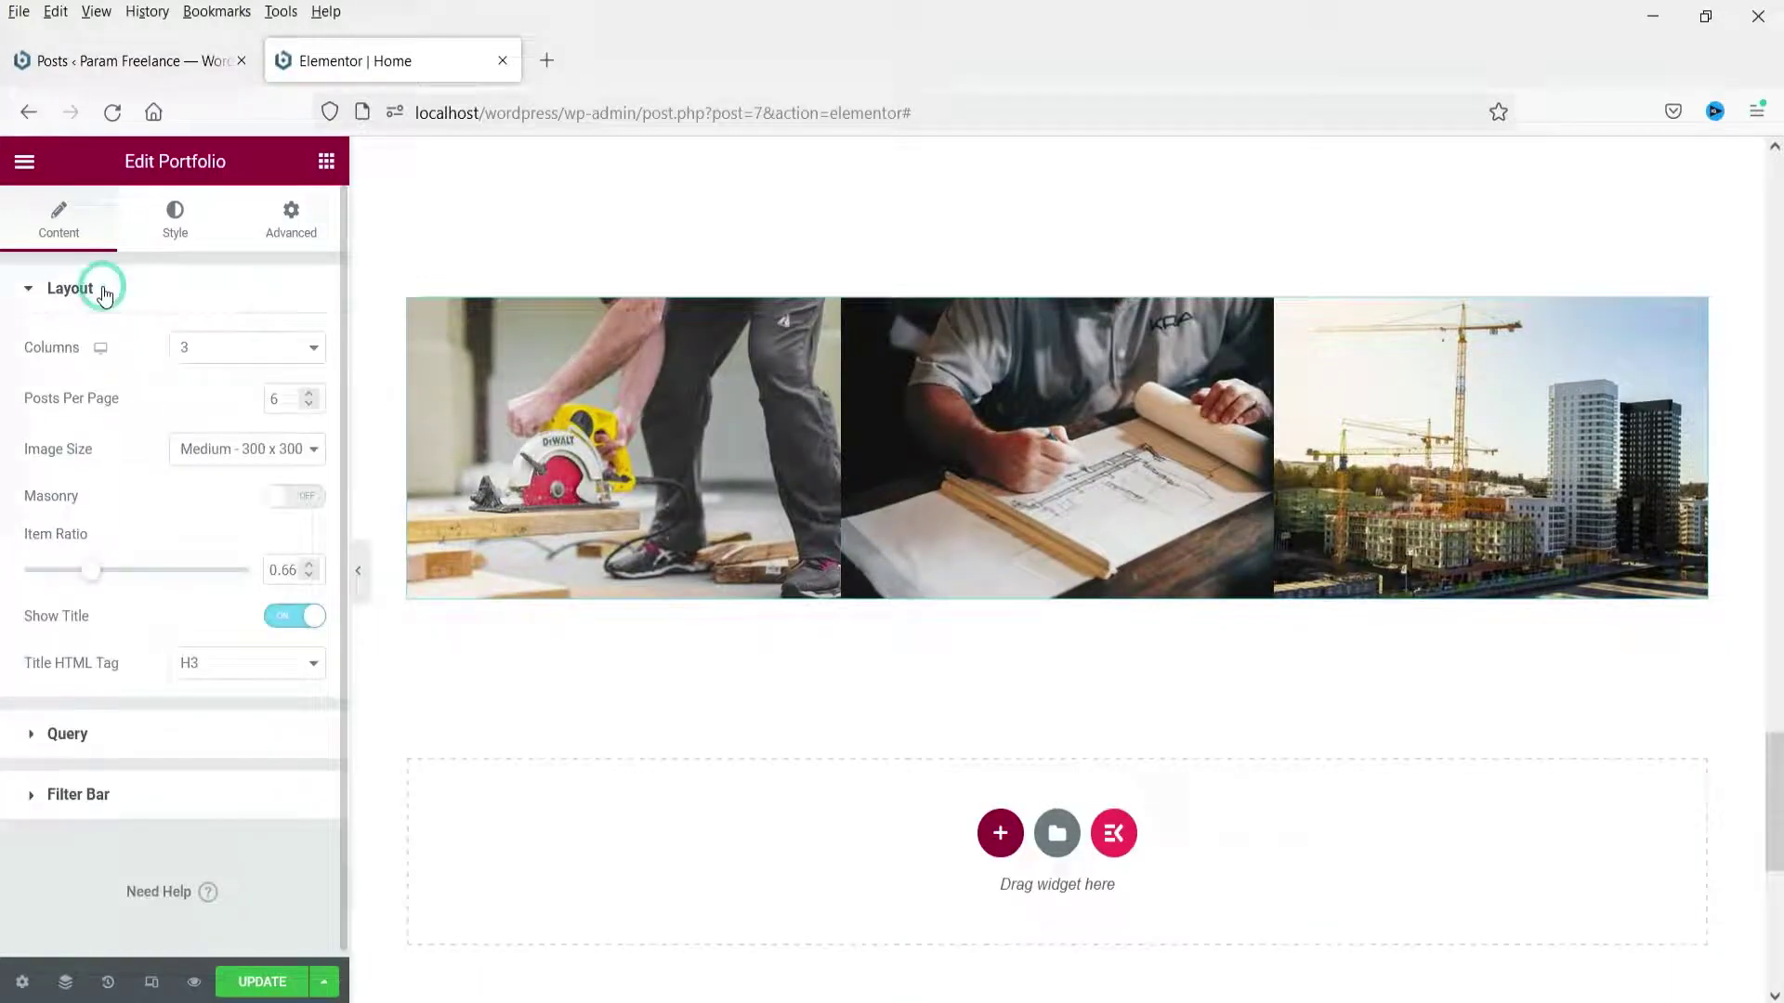
left_click(211, 355)
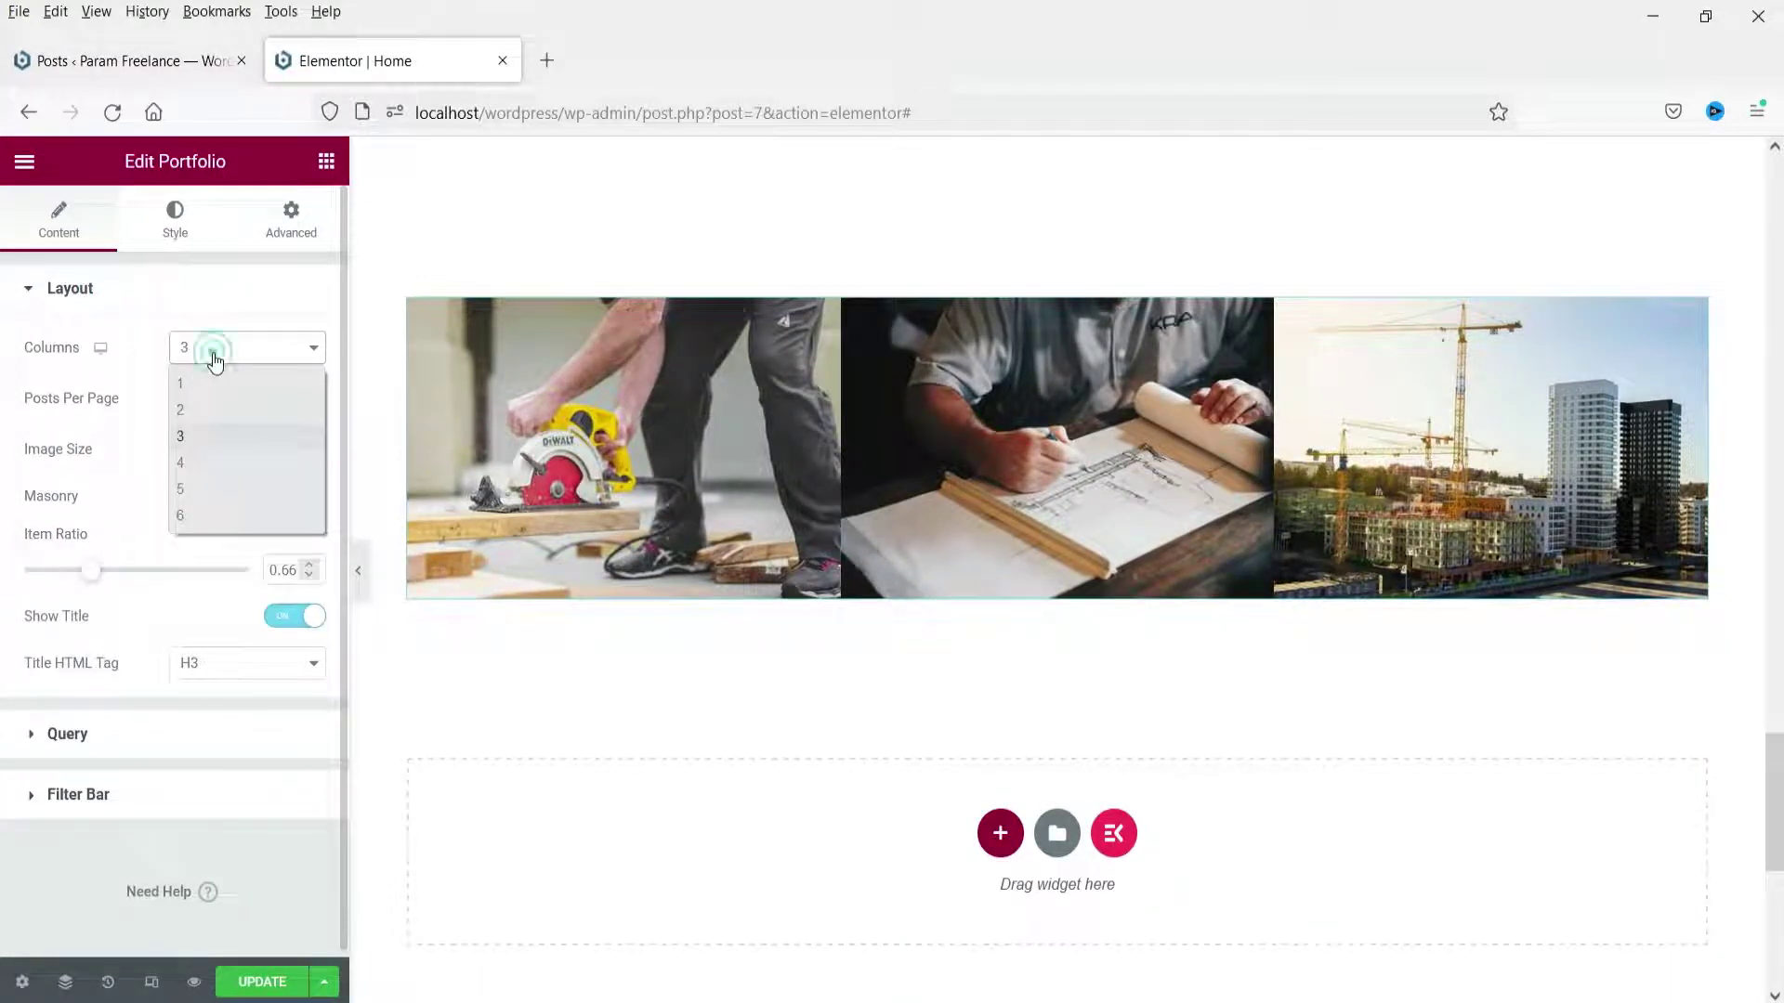
left_click(199, 416)
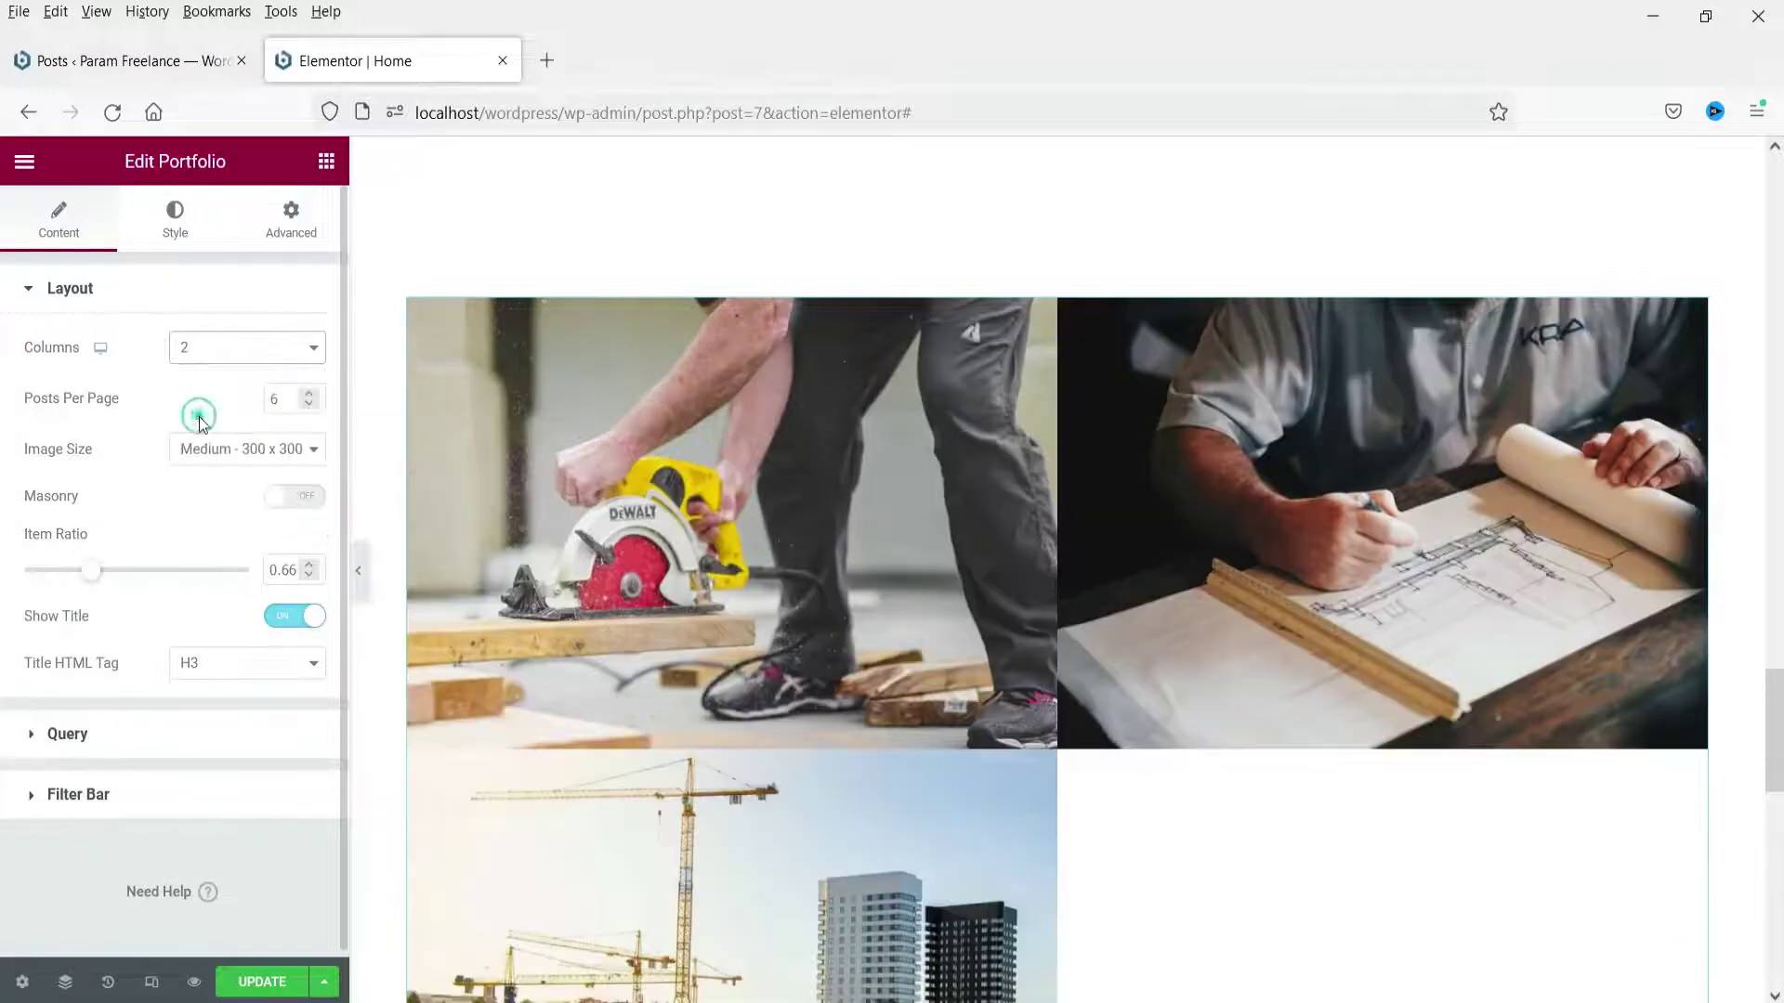
left_click(233, 352)
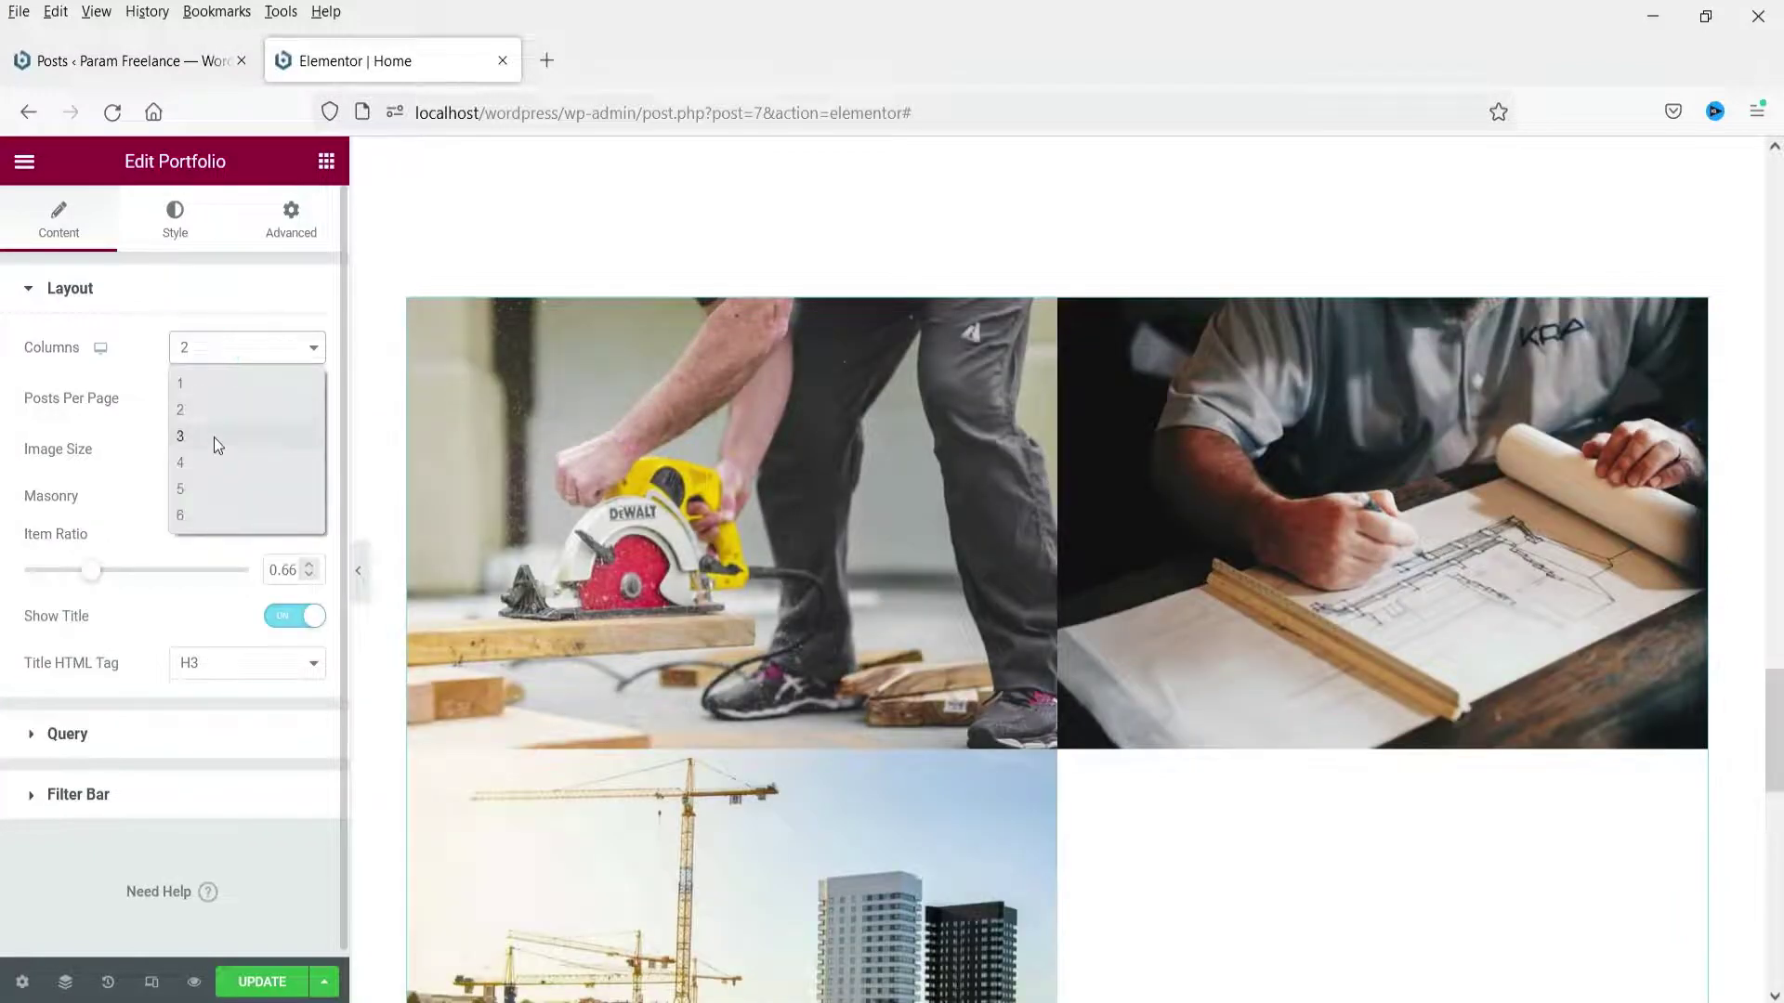
left_click(214, 437)
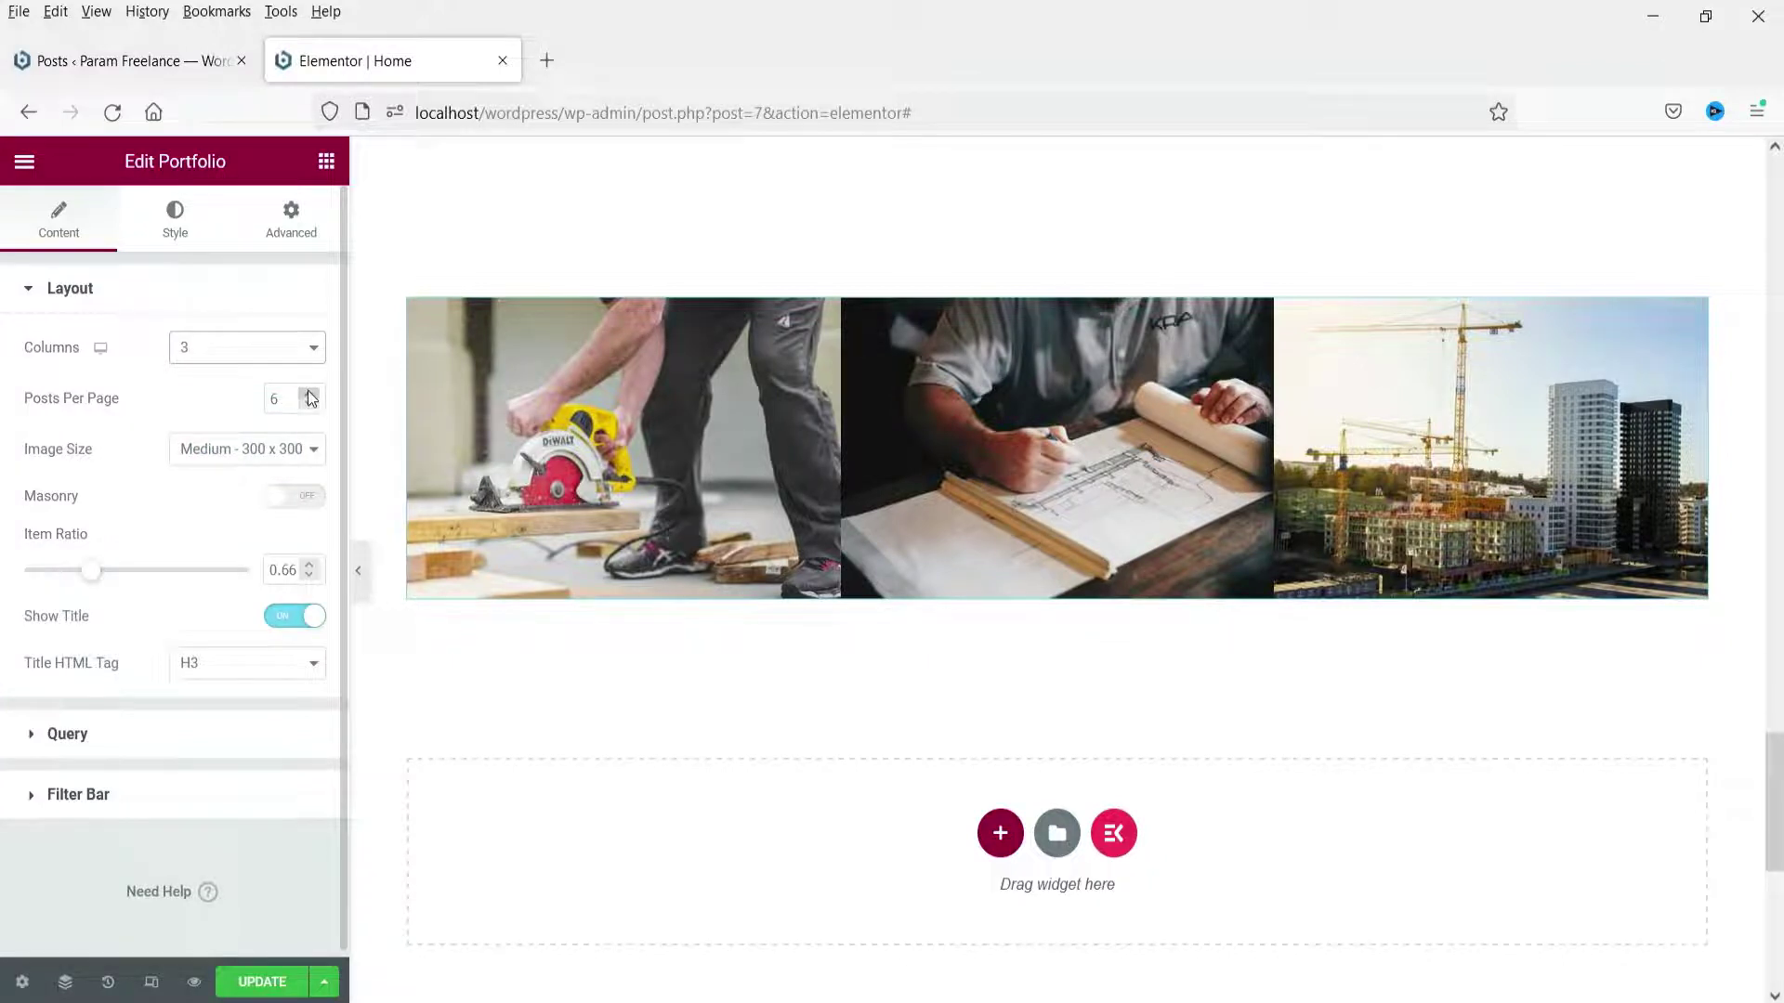
Try Medium Large image size and Masonry, reverting both to Medium and Masonry off
left_click(203, 455)
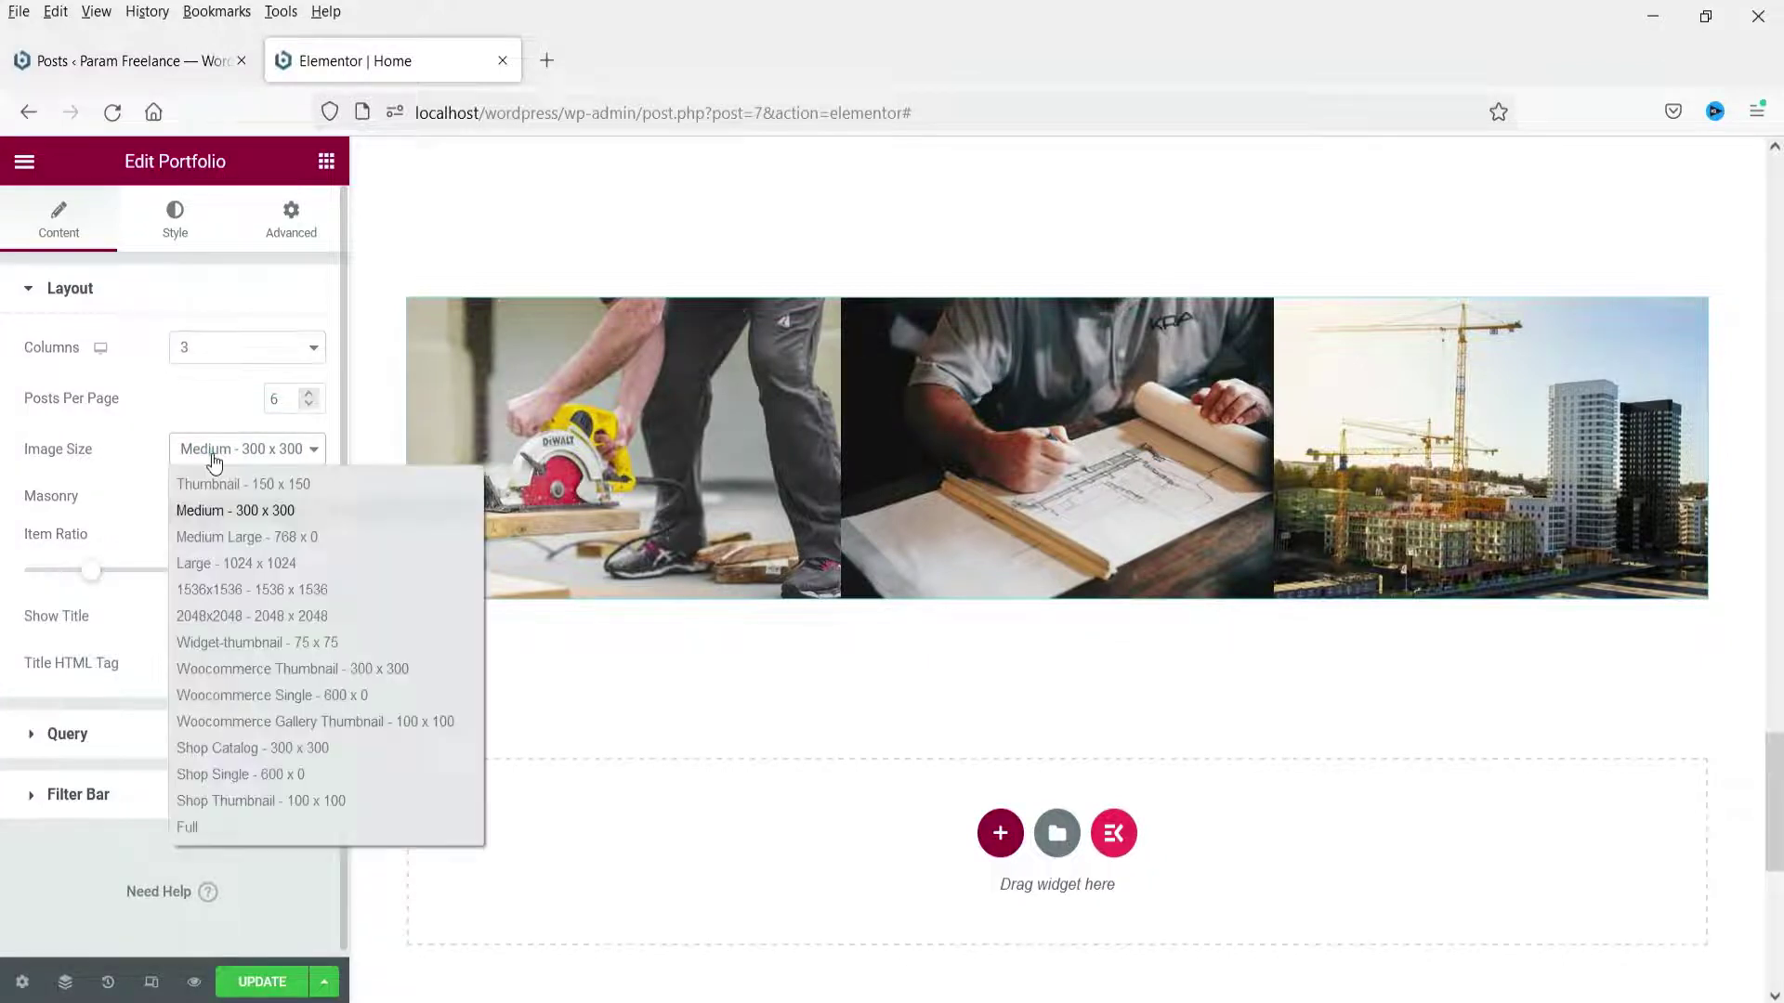
left_click(223, 539)
key("ctrl+z")
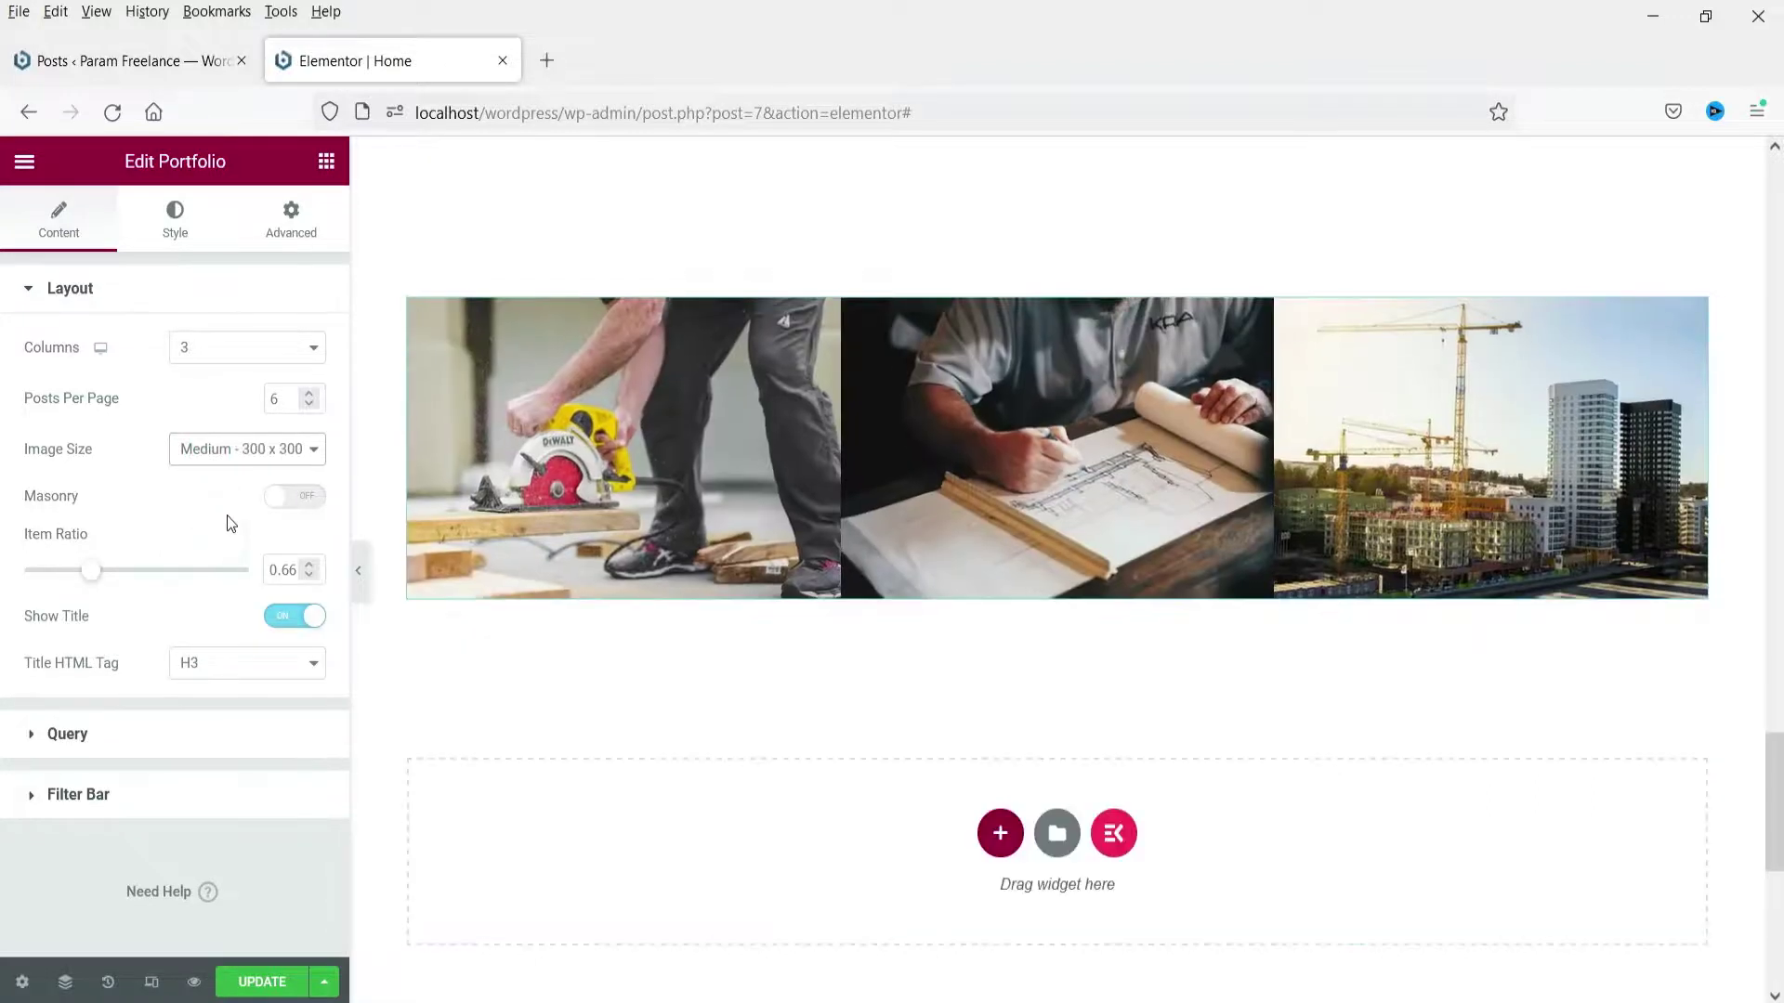
left_click(300, 506)
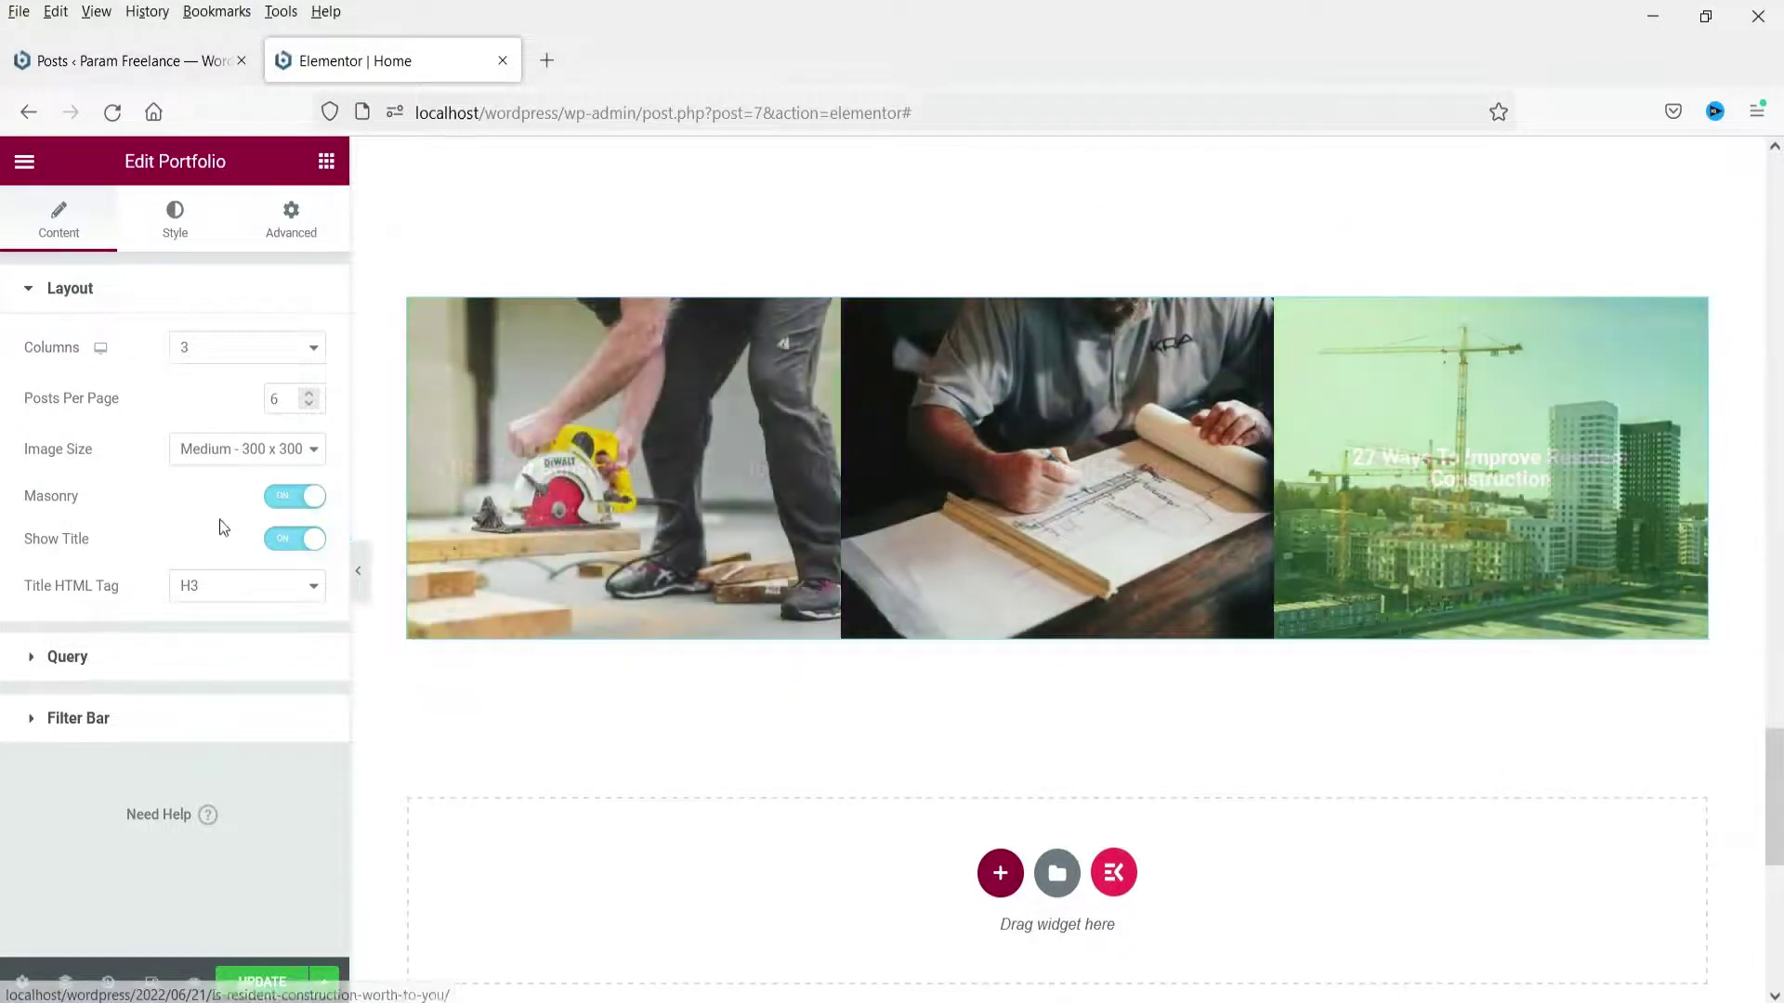
left_click(291, 502)
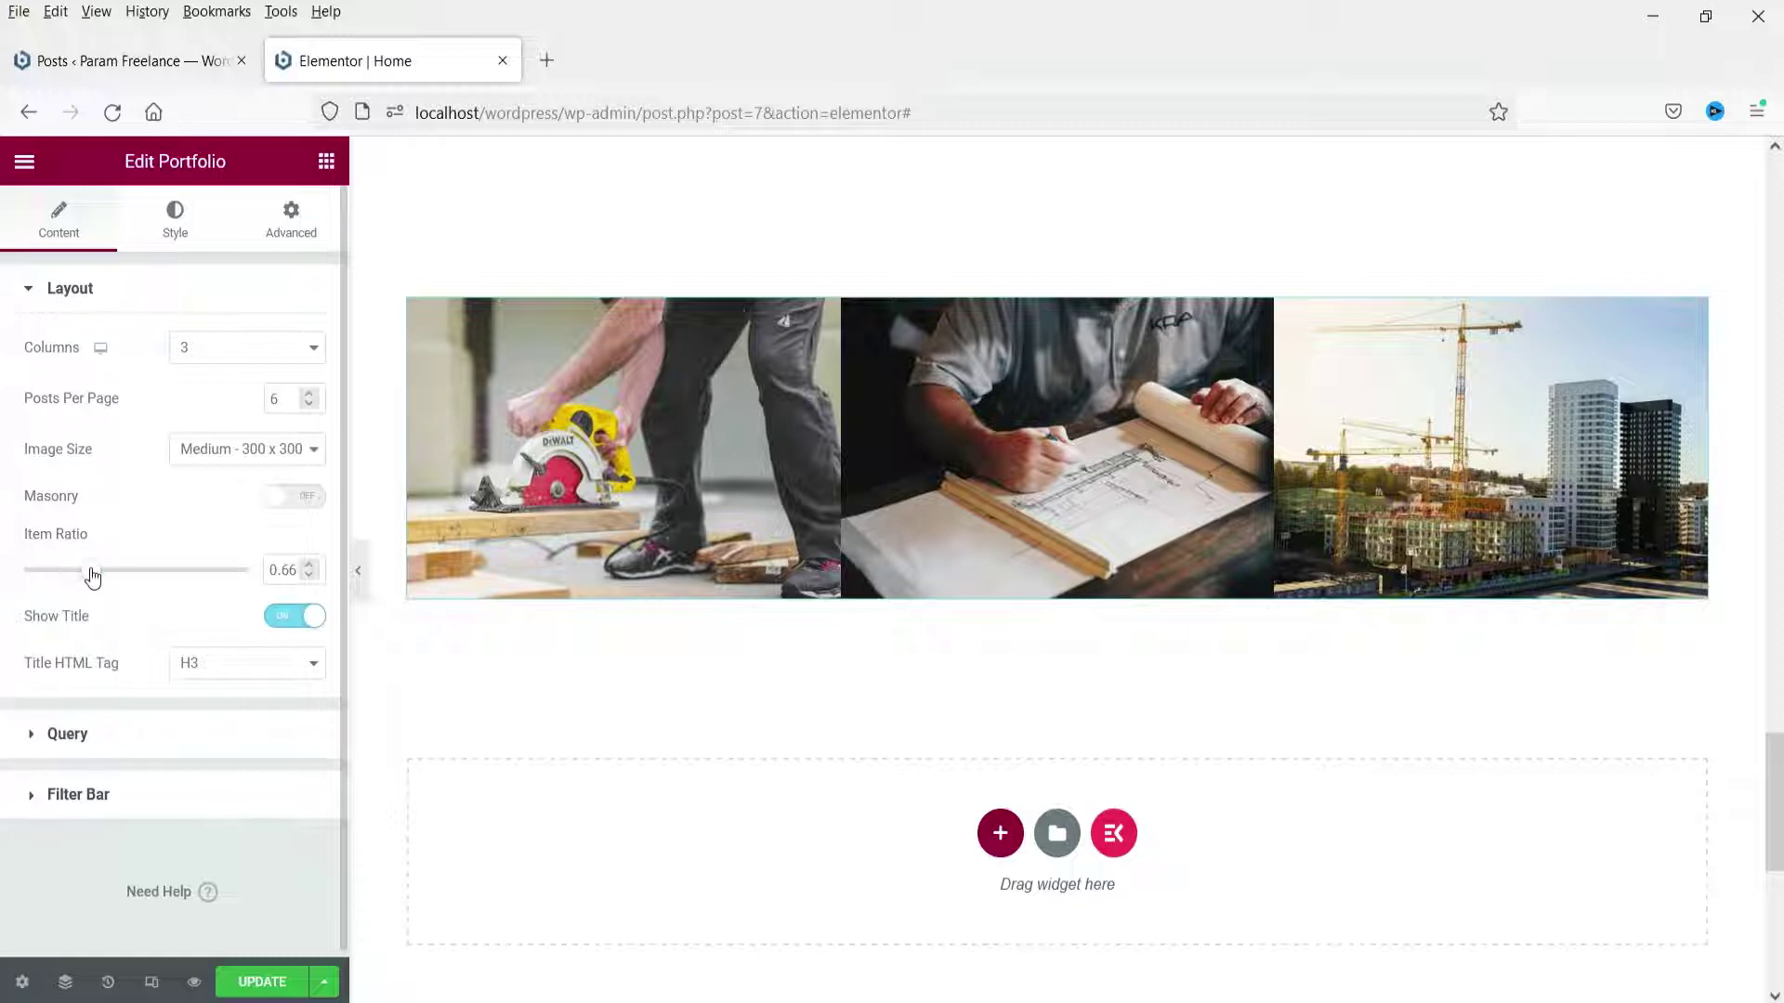
Set the portfolio Item Ratio to exactly 1
left_click_drag(92, 576, 137, 595)
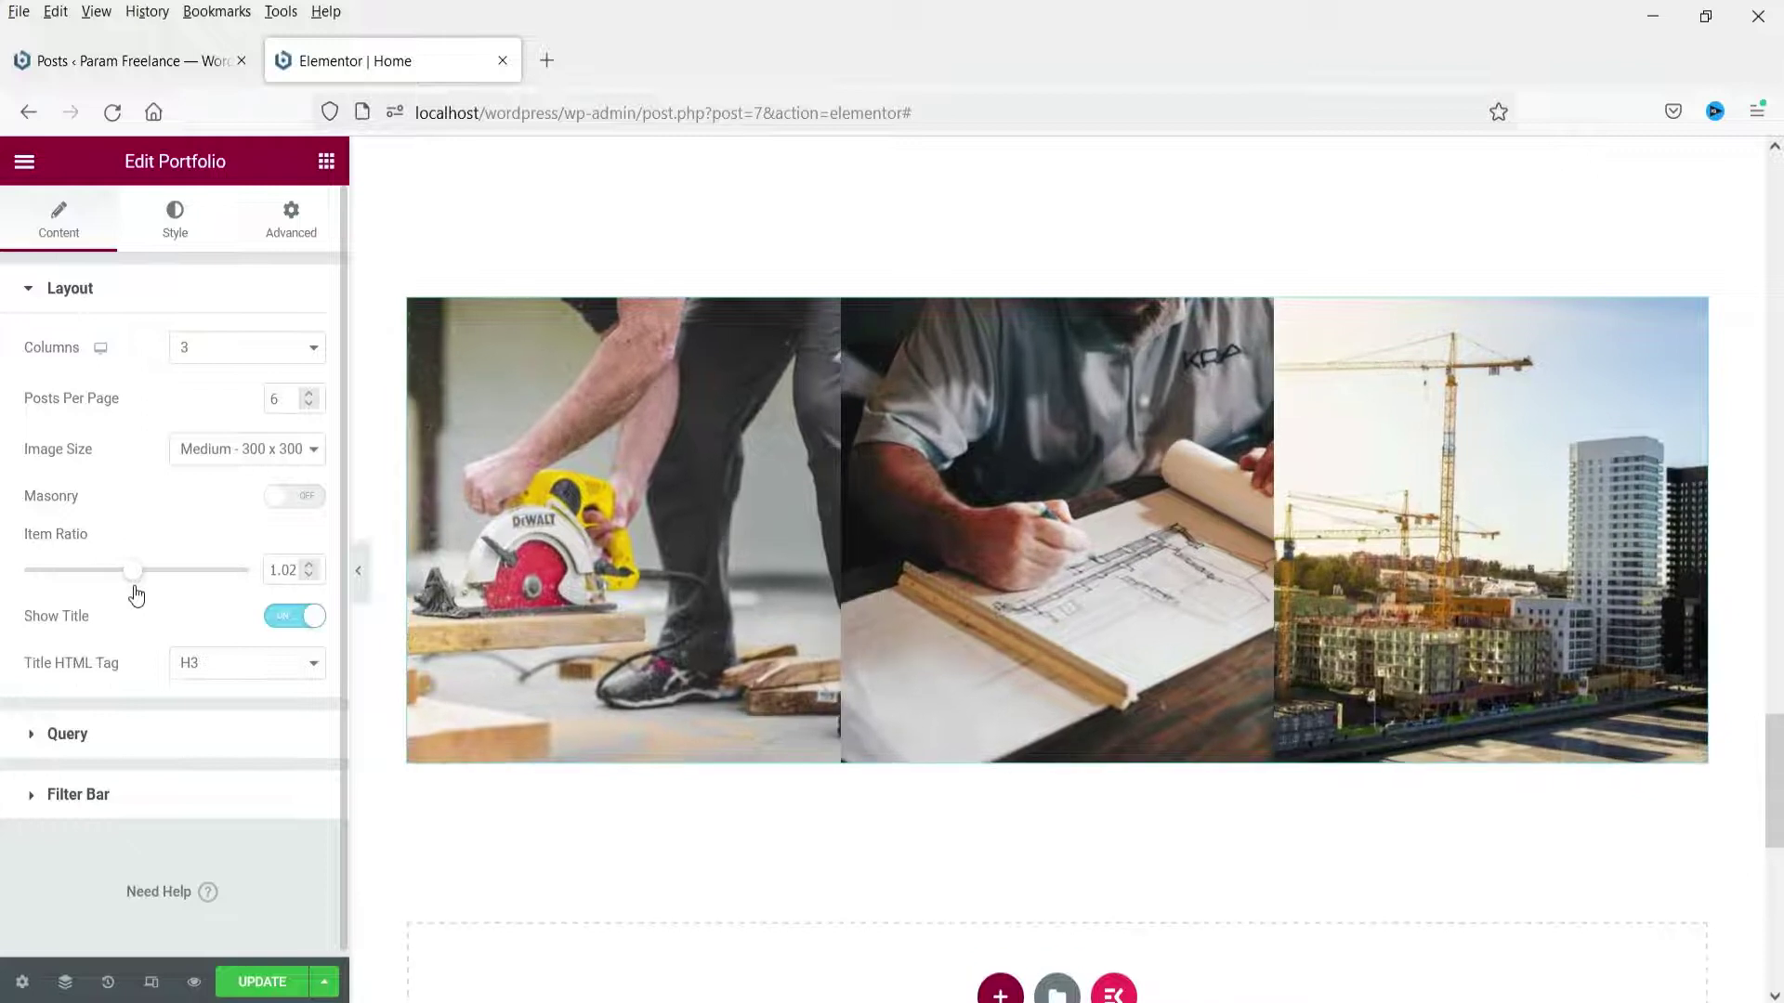
left_click(309, 575)
left_click(309, 576)
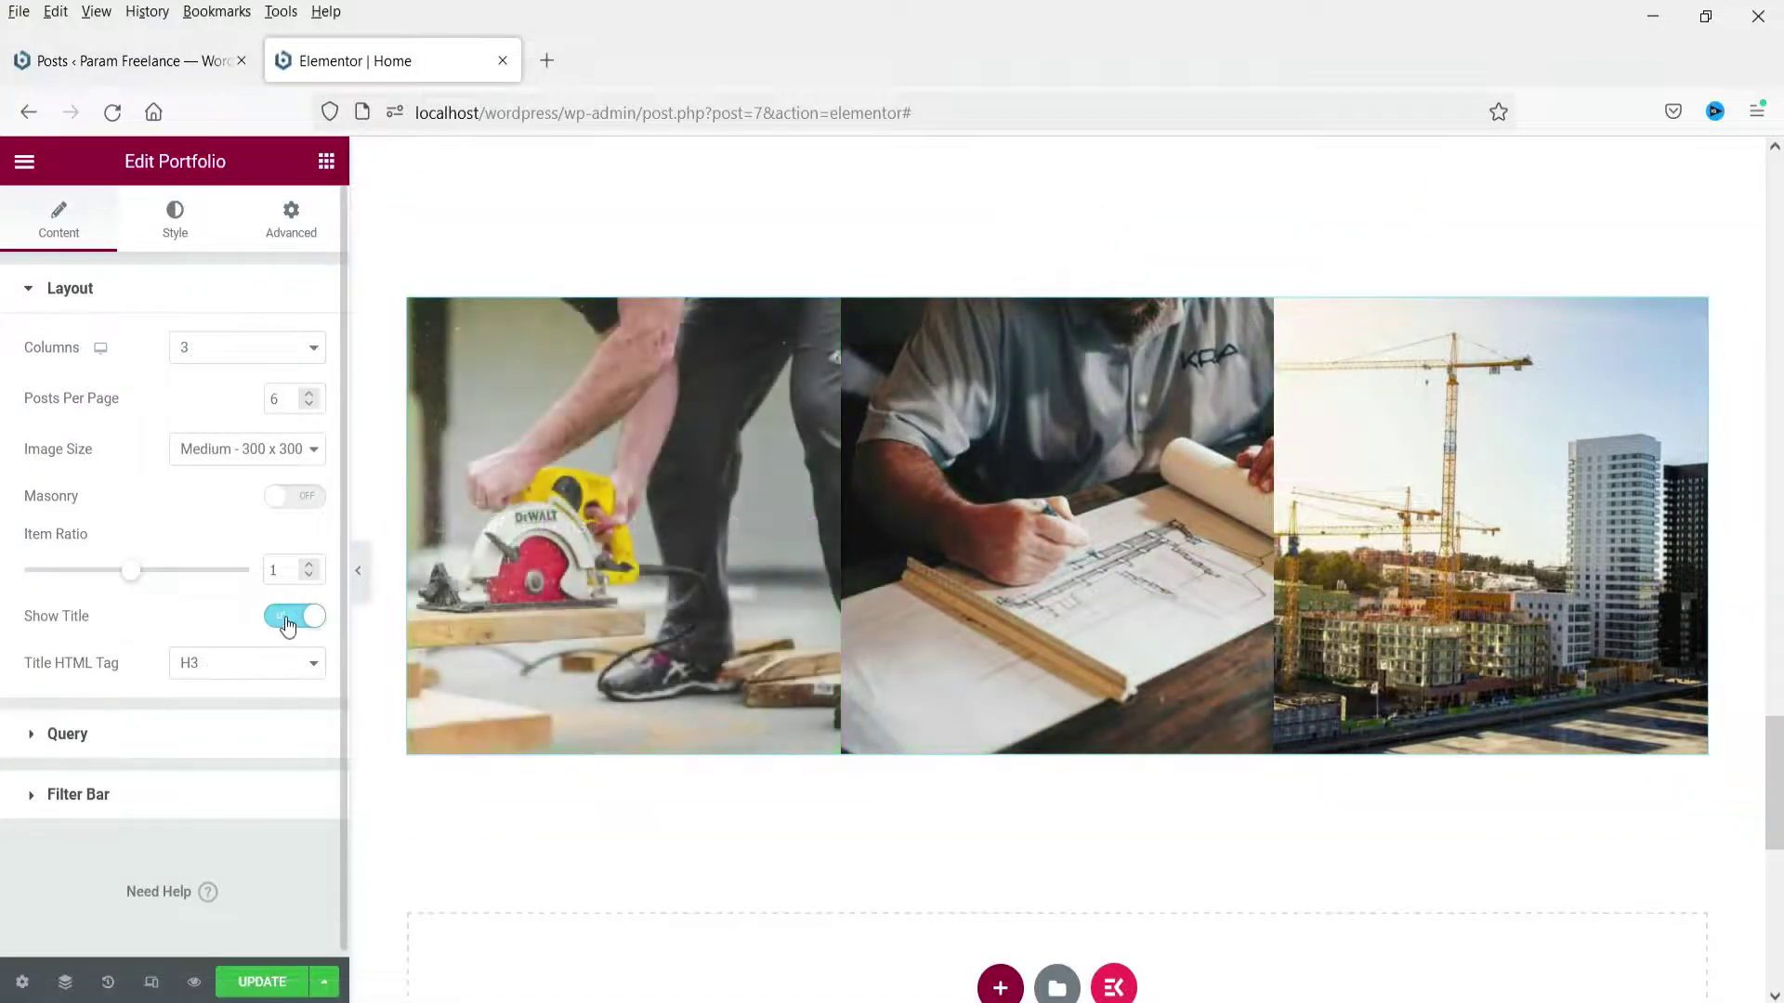
Keep Show Title on and set the Title HTML Tag to H2
left_click(287, 619)
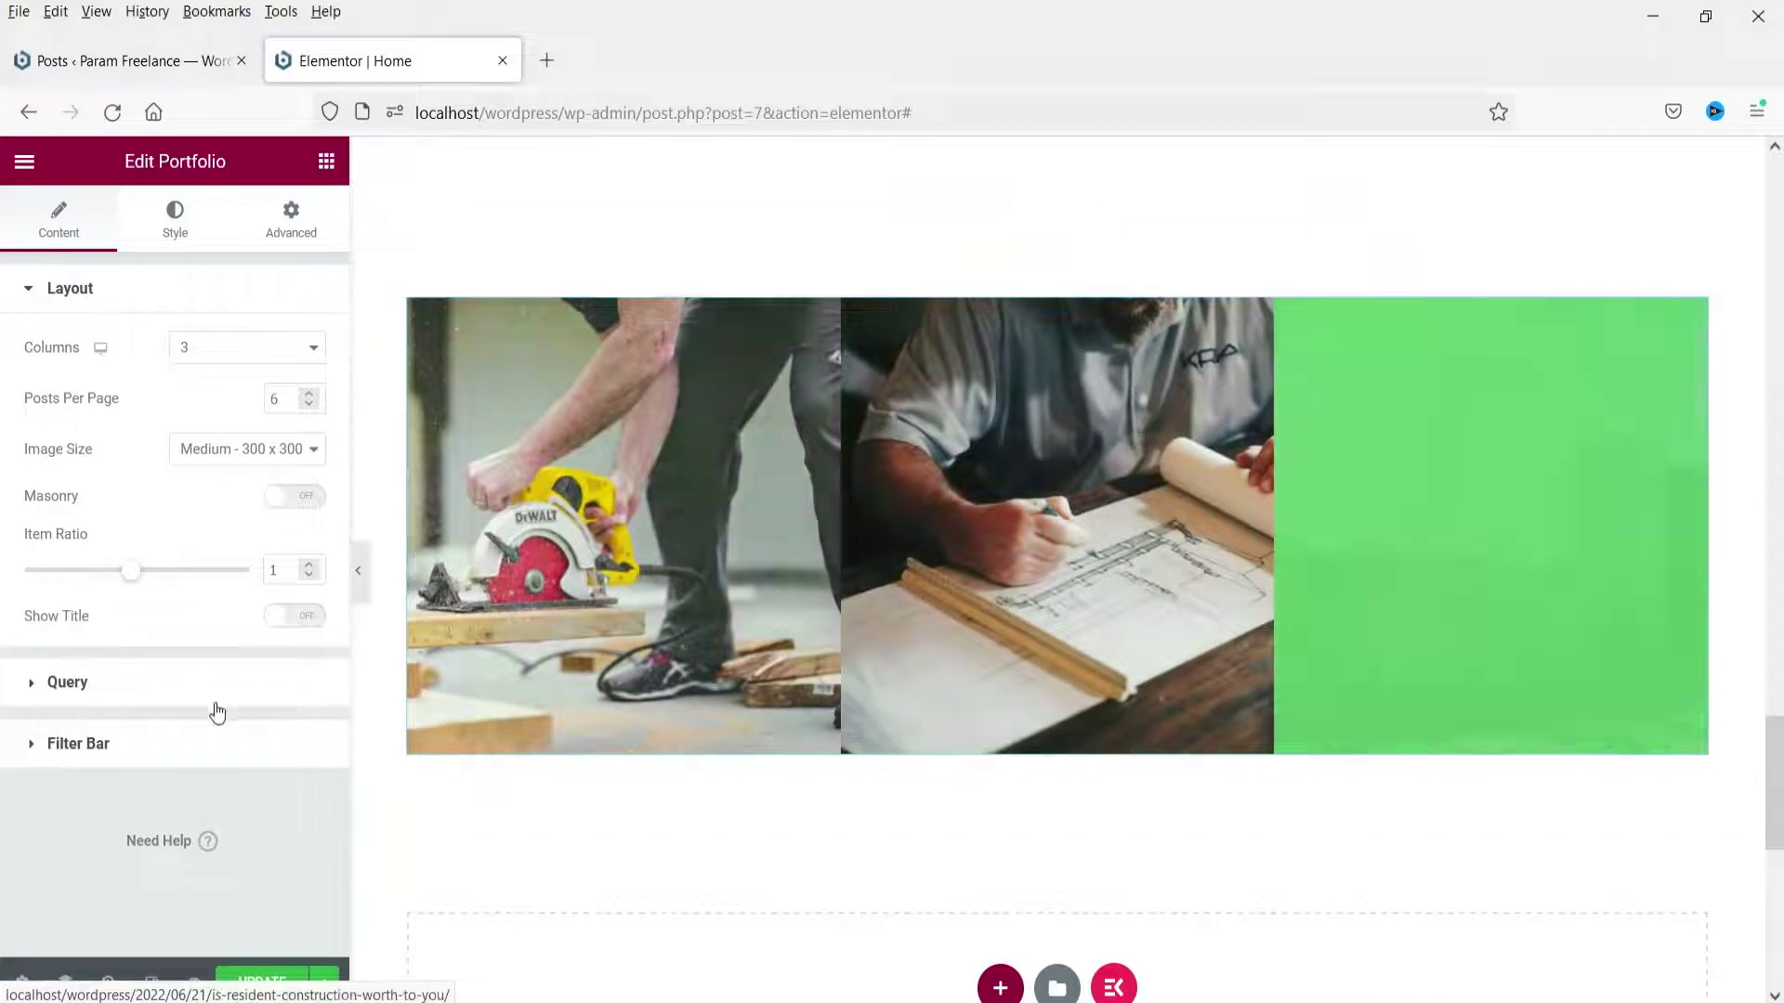
left_click(306, 618)
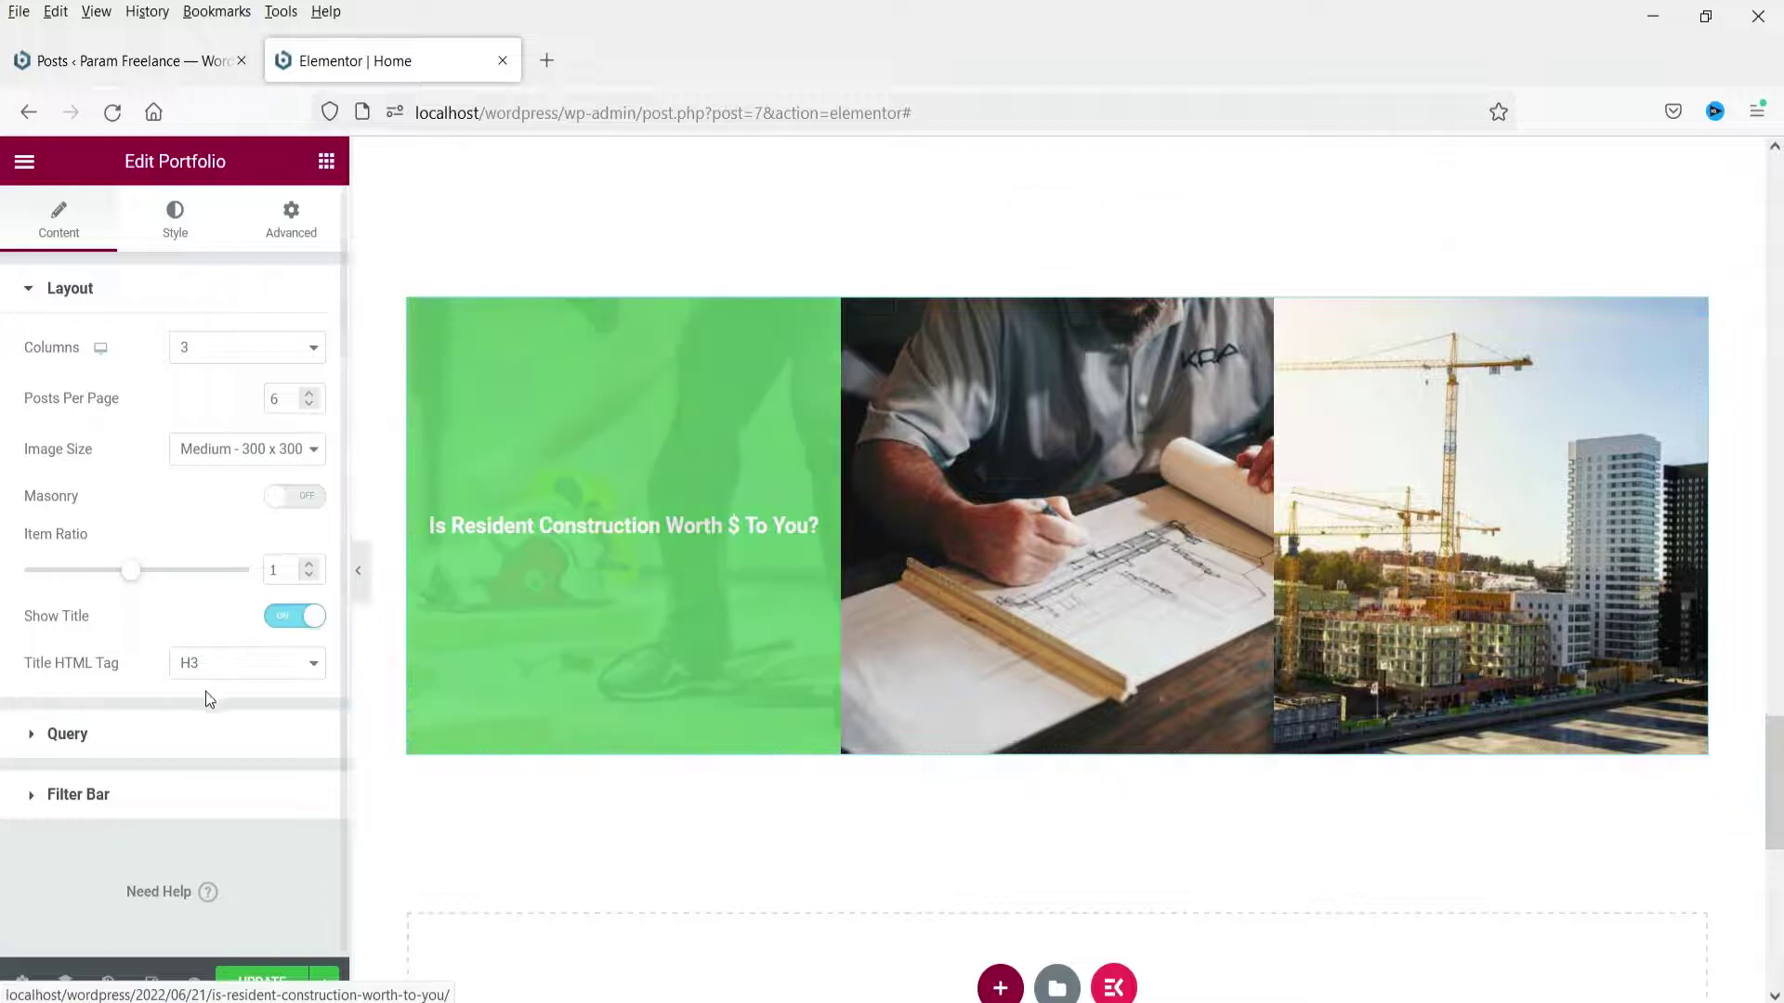
left_click(226, 670)
left_click(218, 724)
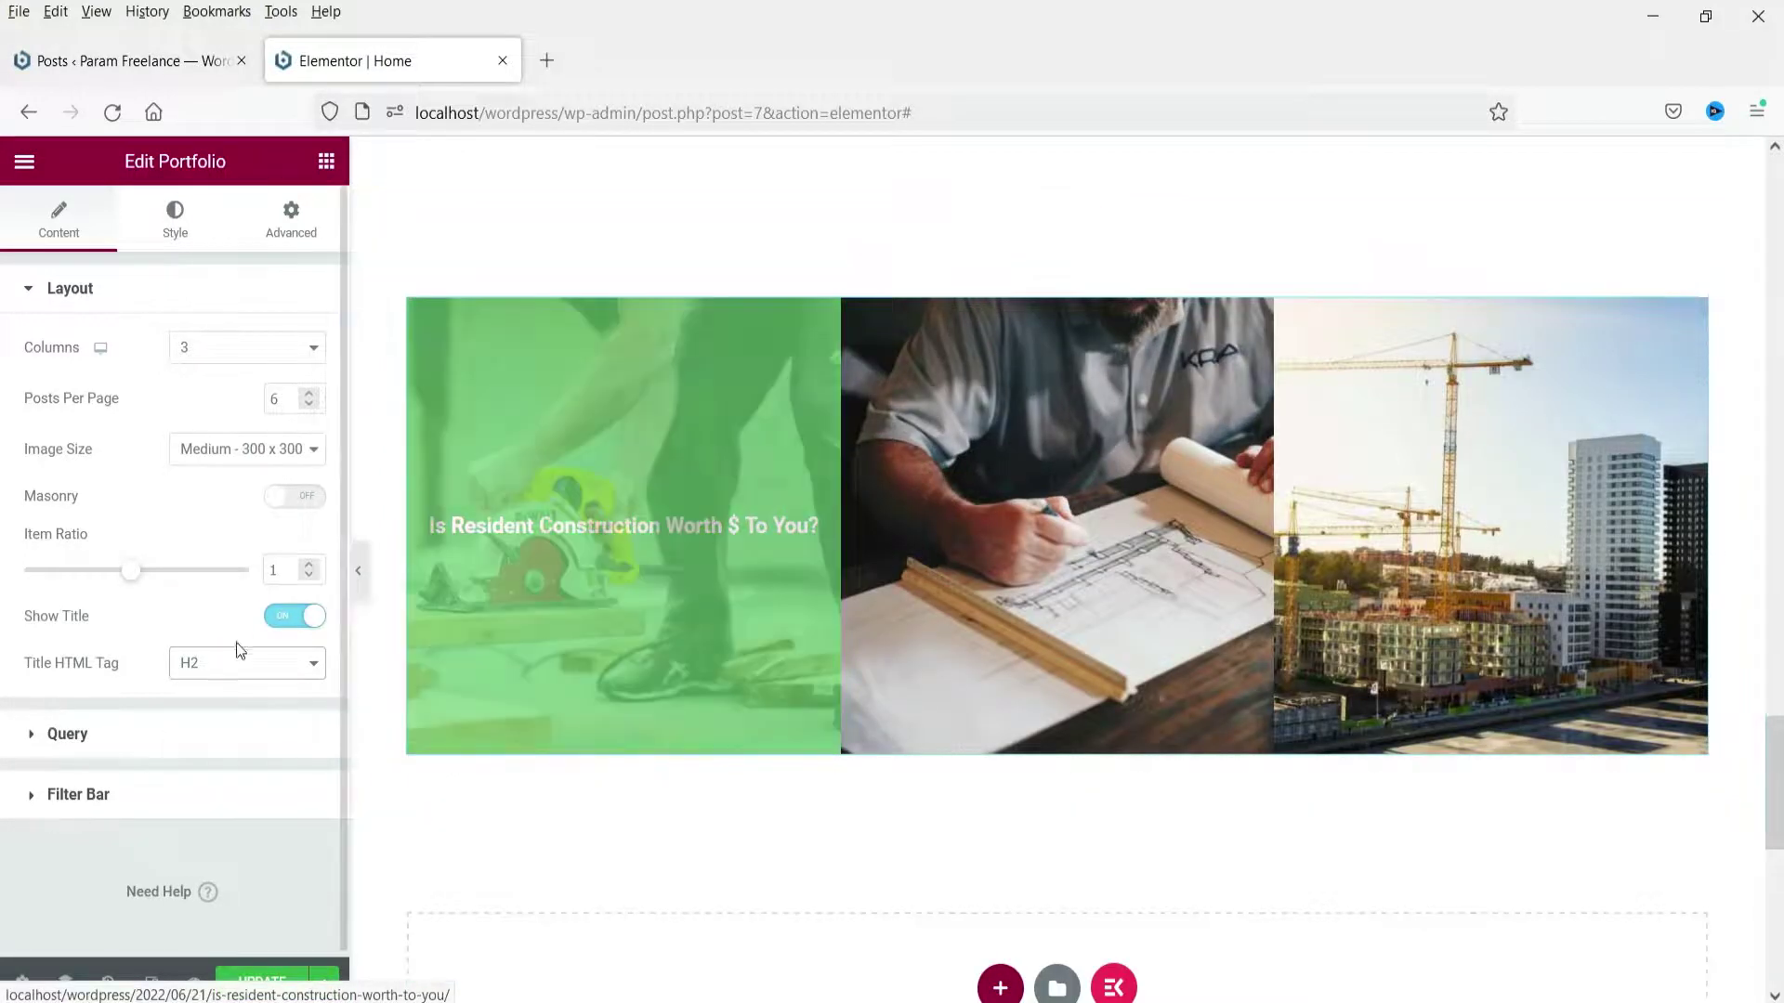
Review the Source and Include/Exclude query options, keeping Posts as the source and Include unchanged
left_click(67, 734)
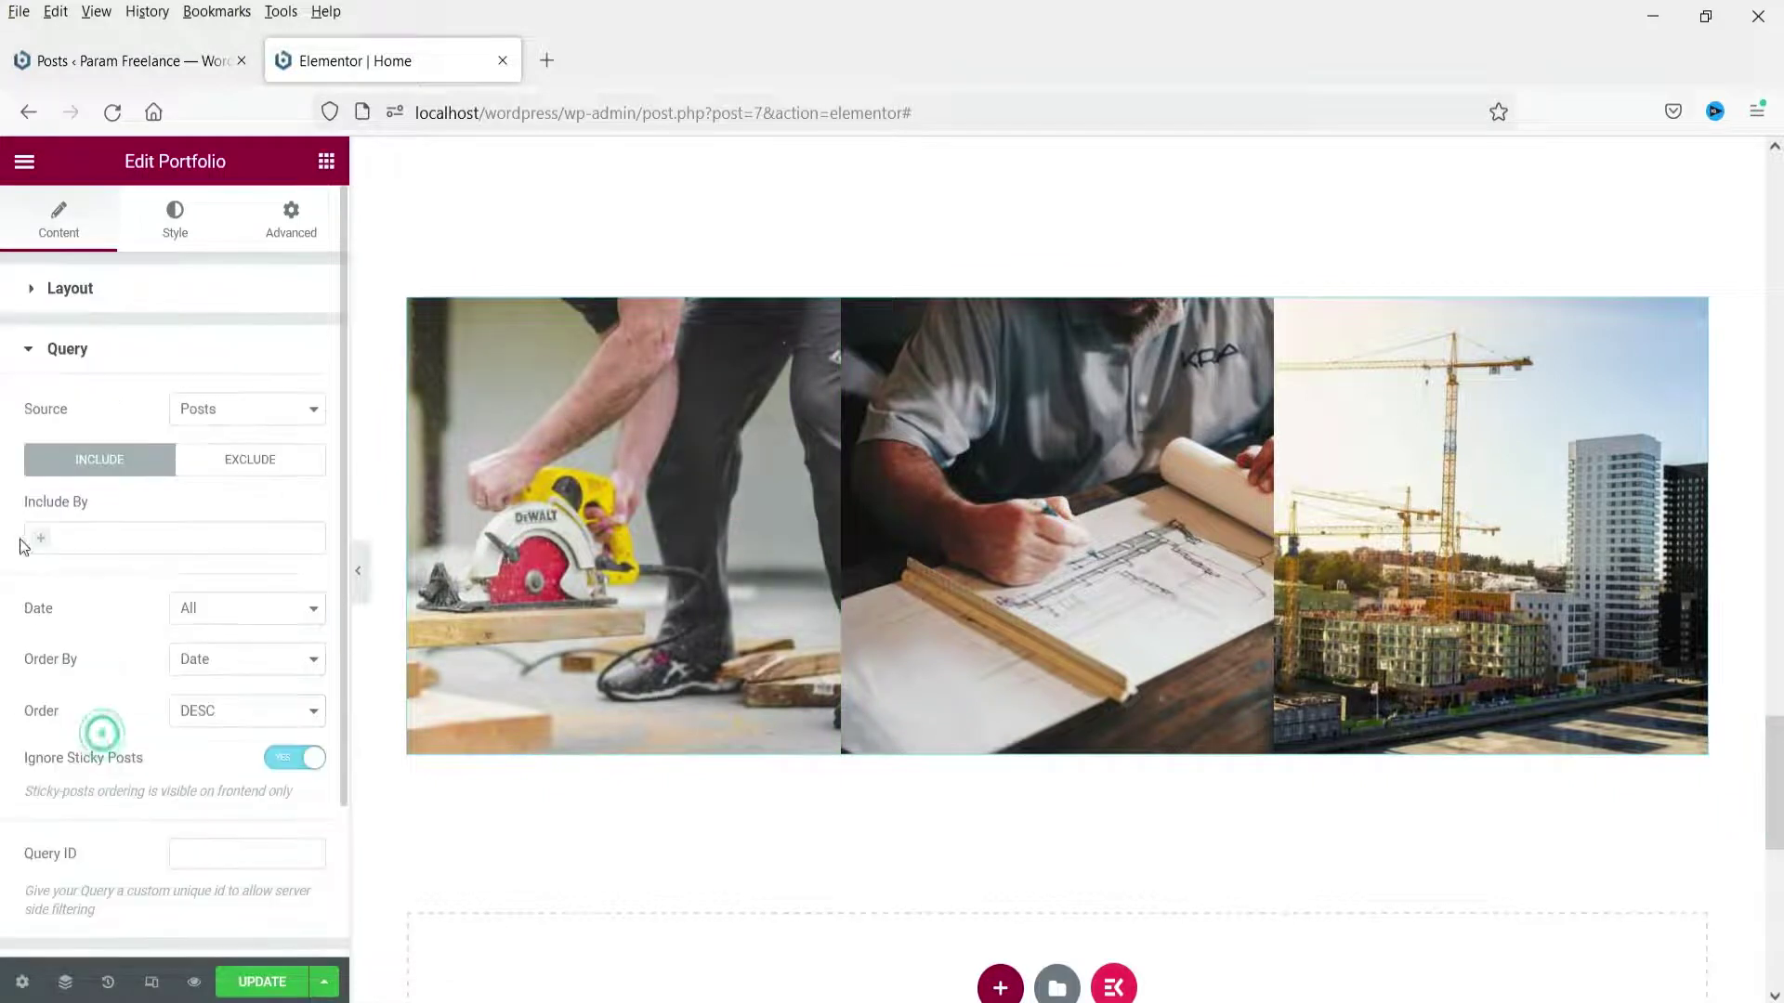
left_click(236, 423)
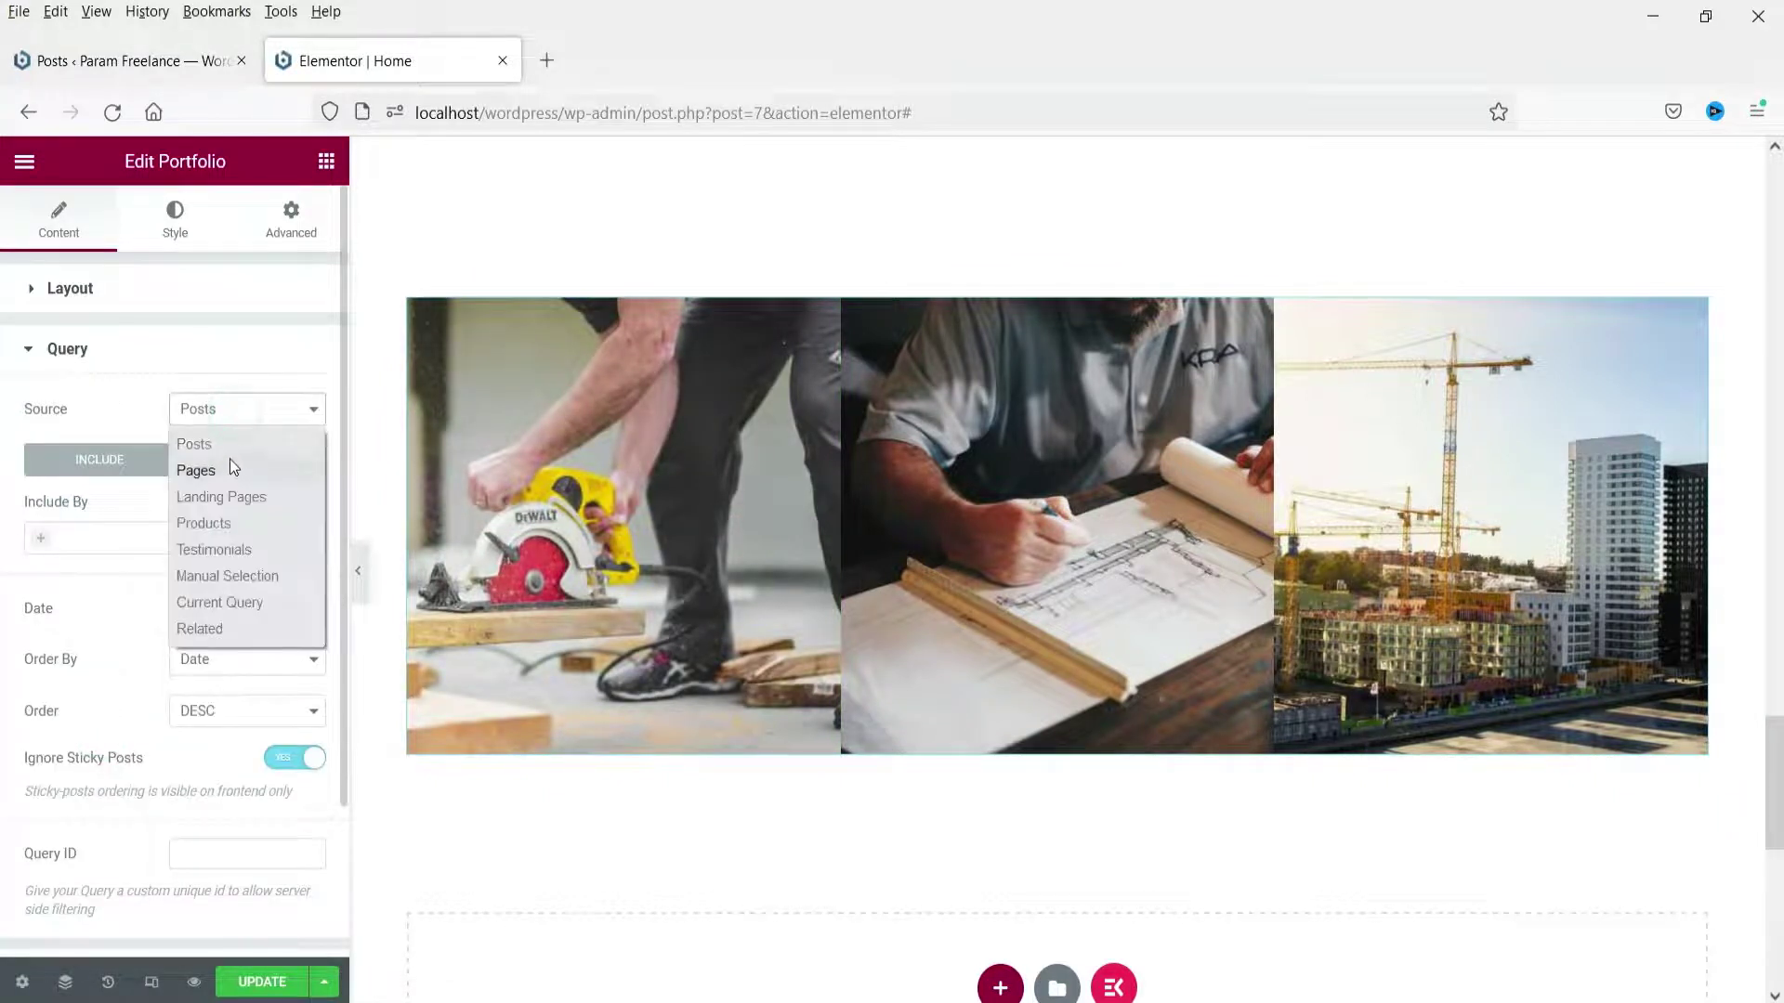
left_click(235, 433)
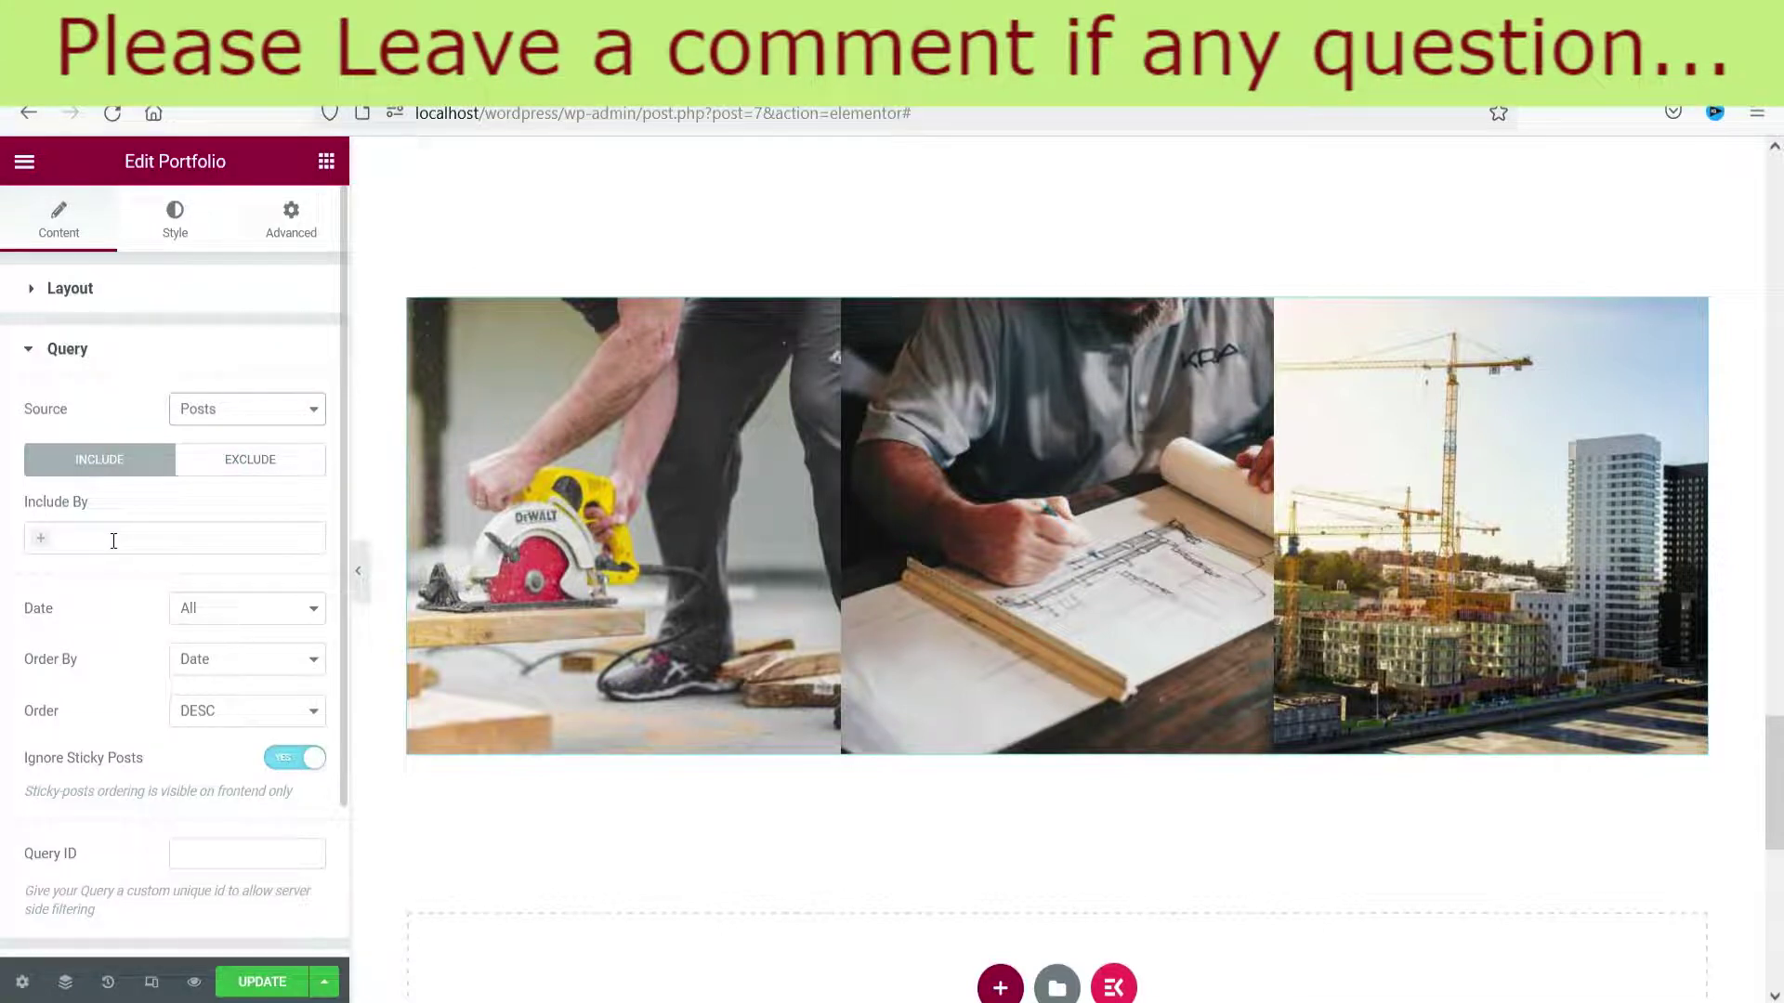
scroll(113, 541, "down", 2)
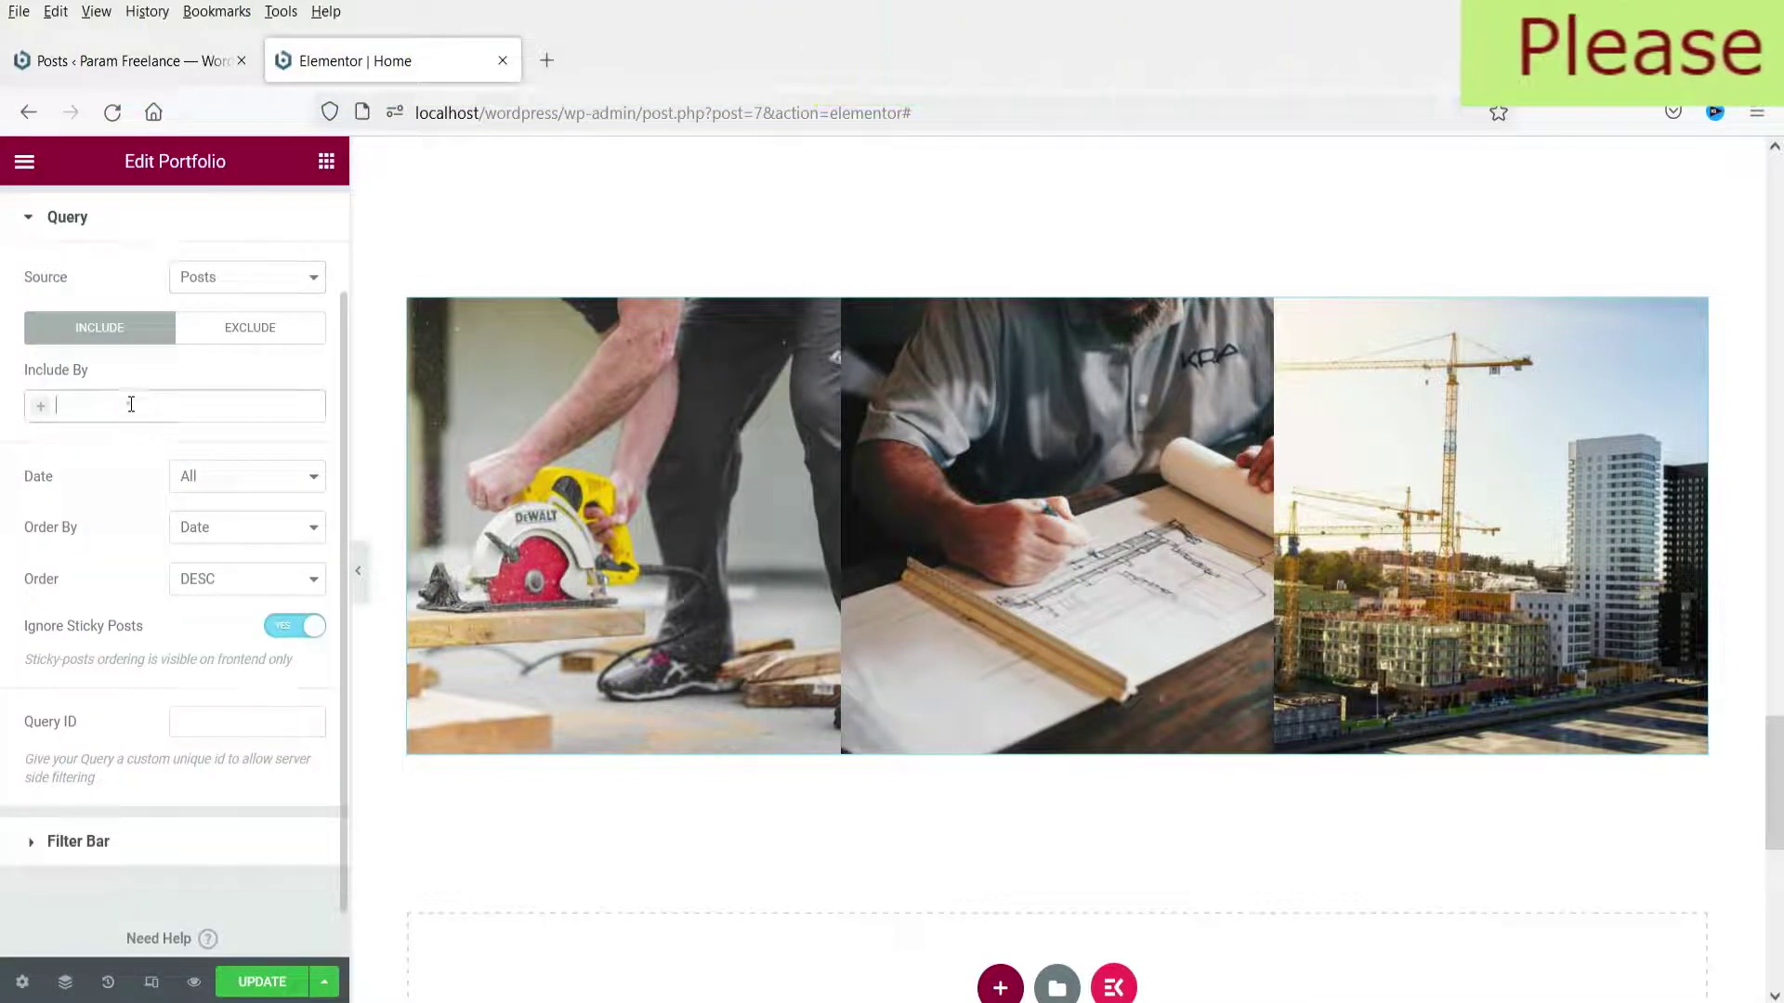
left_click(131, 406)
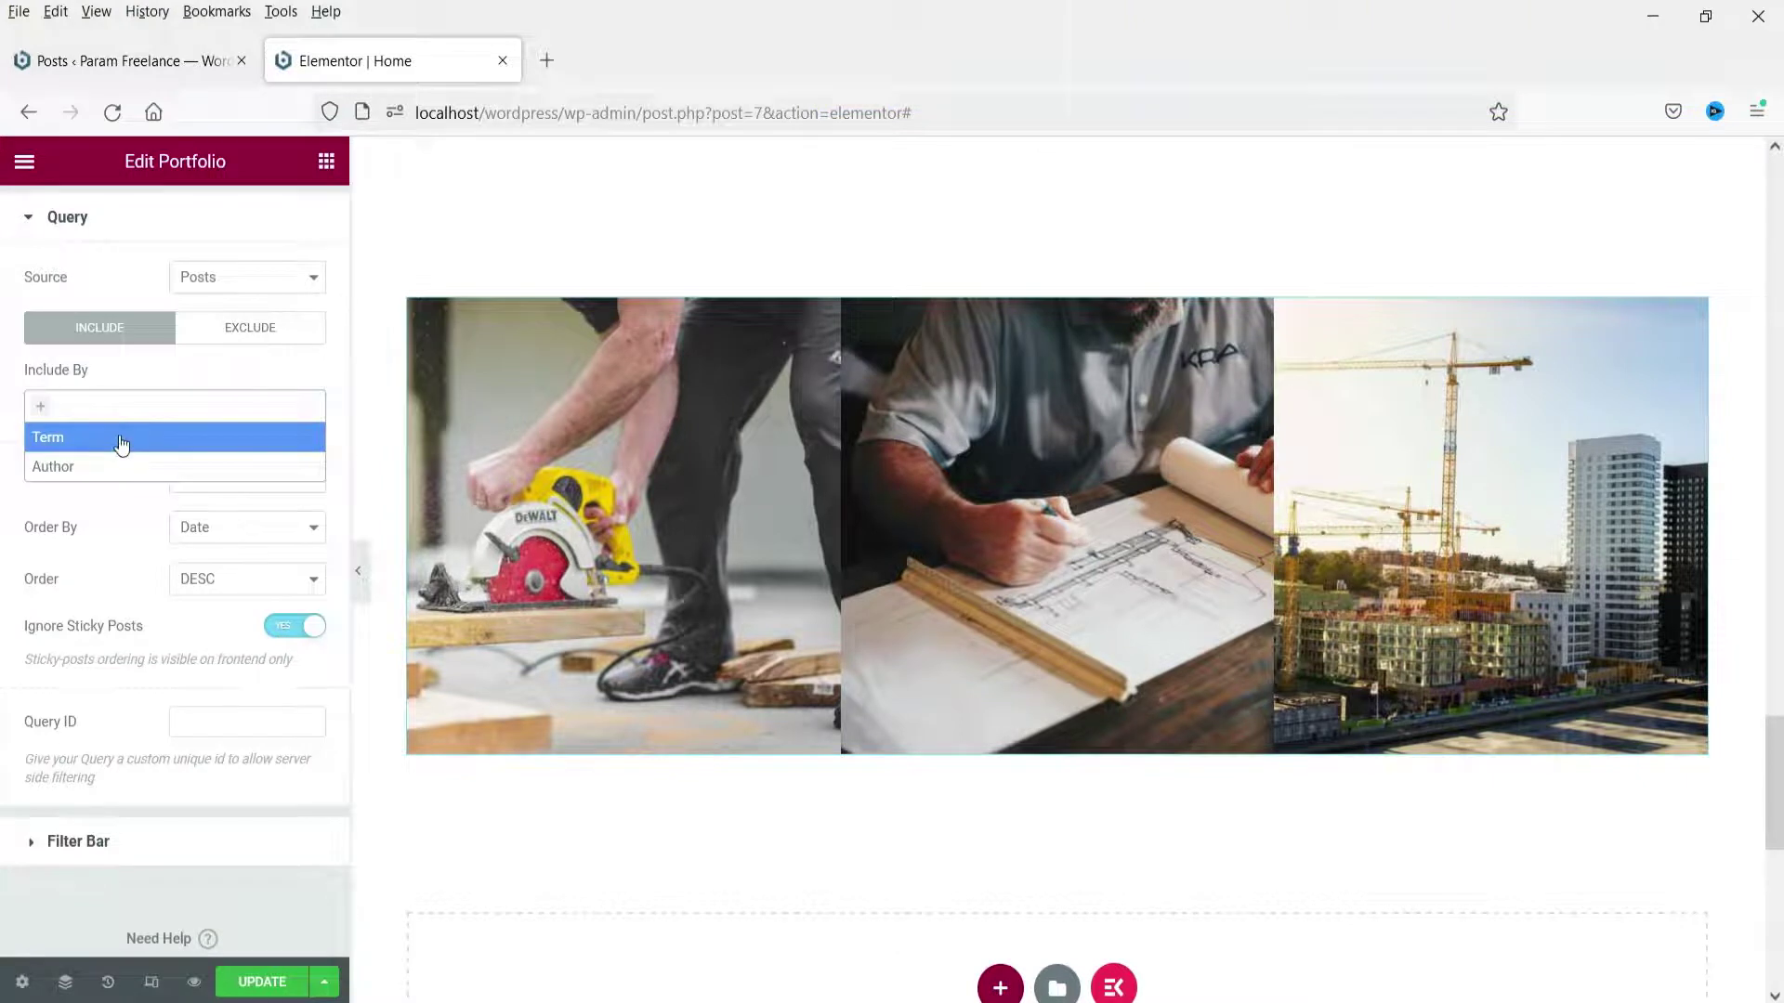
left_click(71, 538)
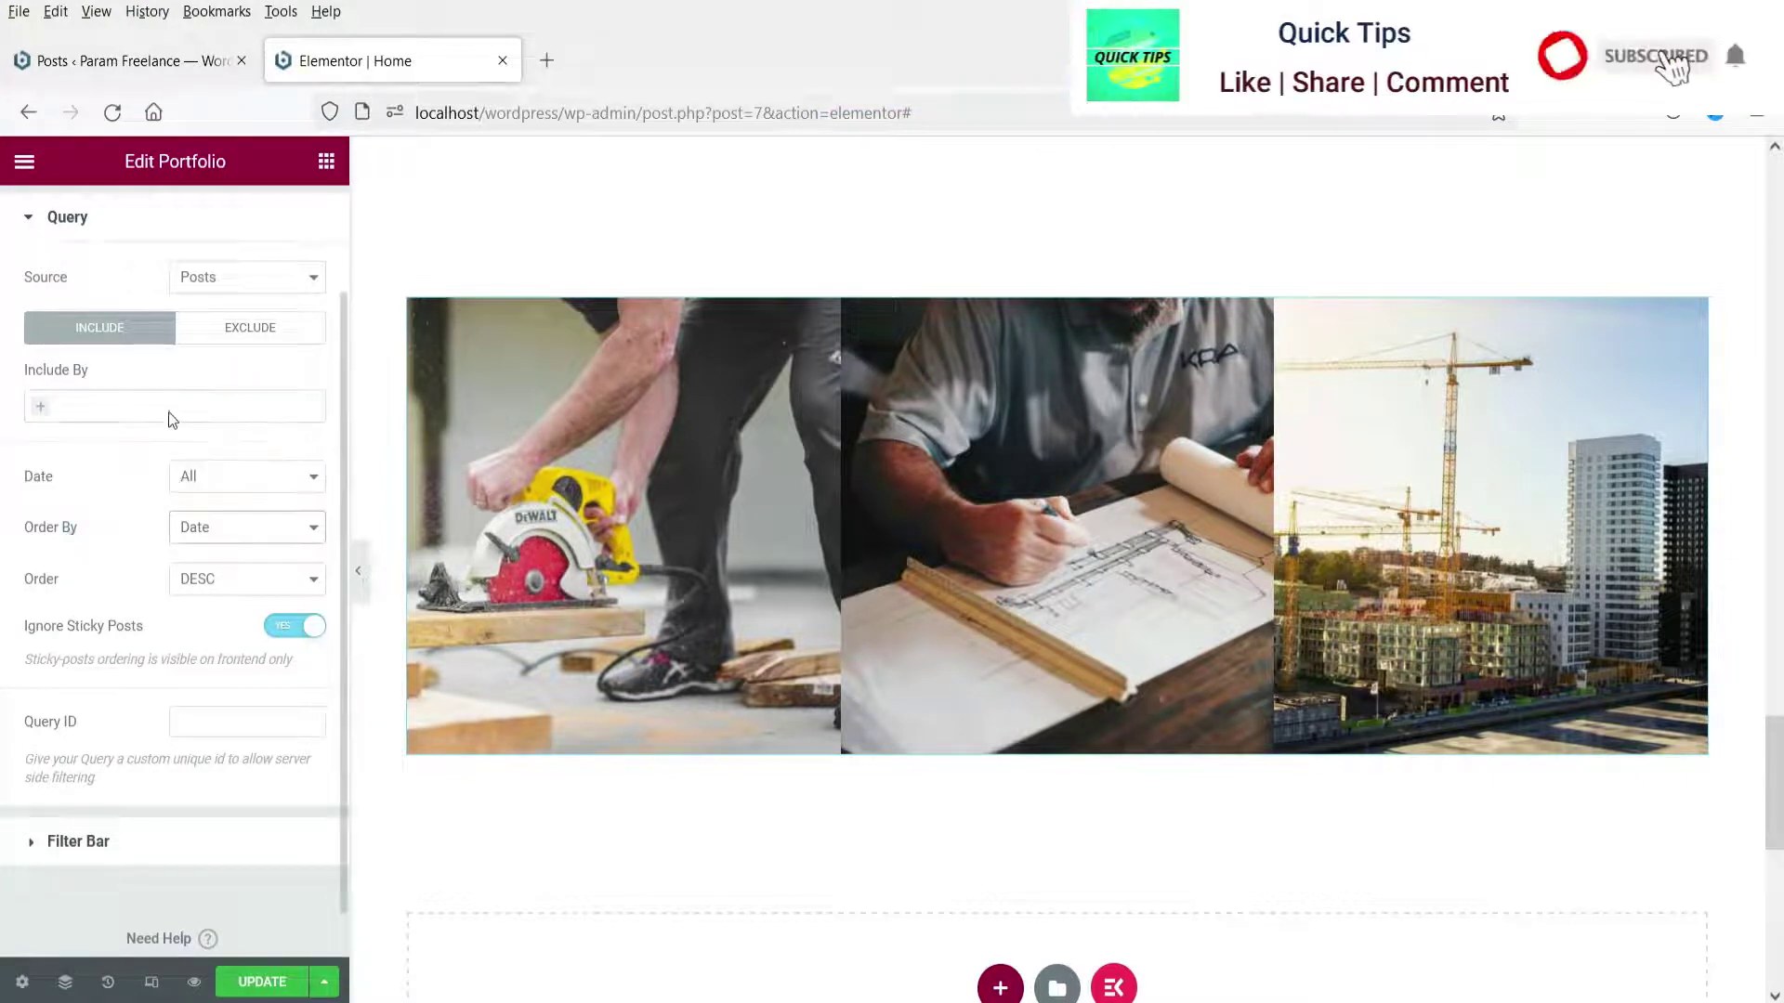
left_click(279, 330)
left_click(87, 414)
left_click(86, 408)
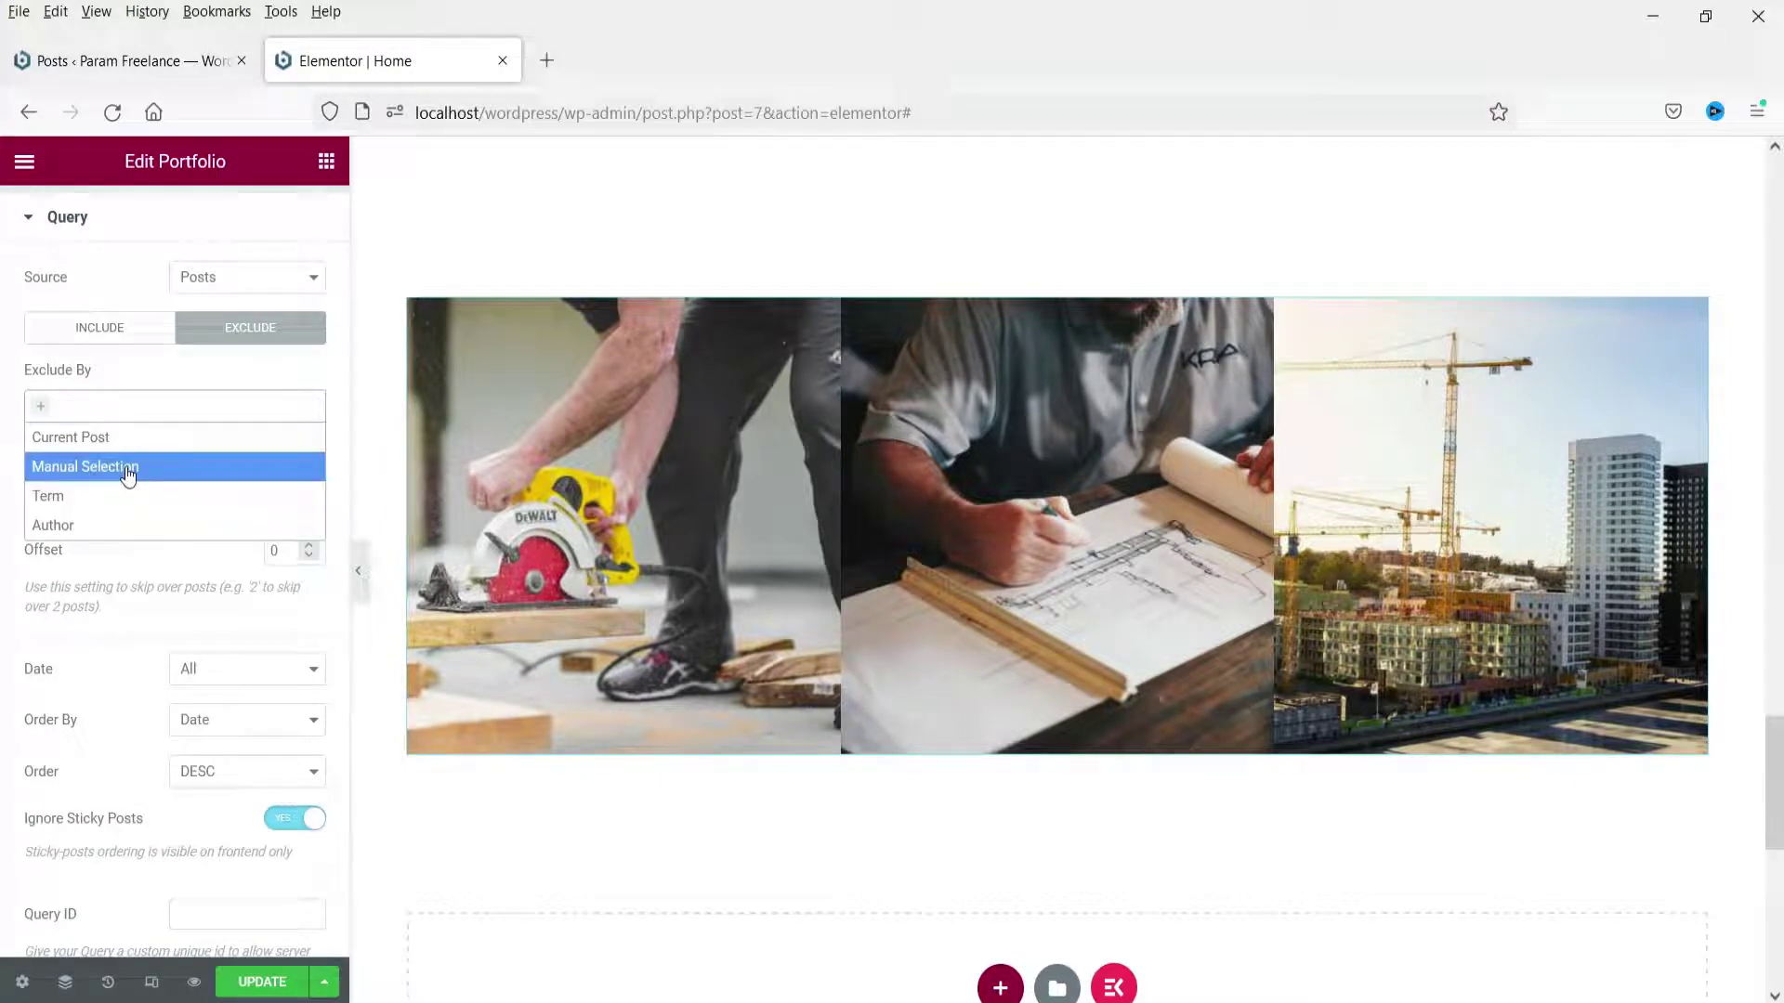
left_click(95, 563)
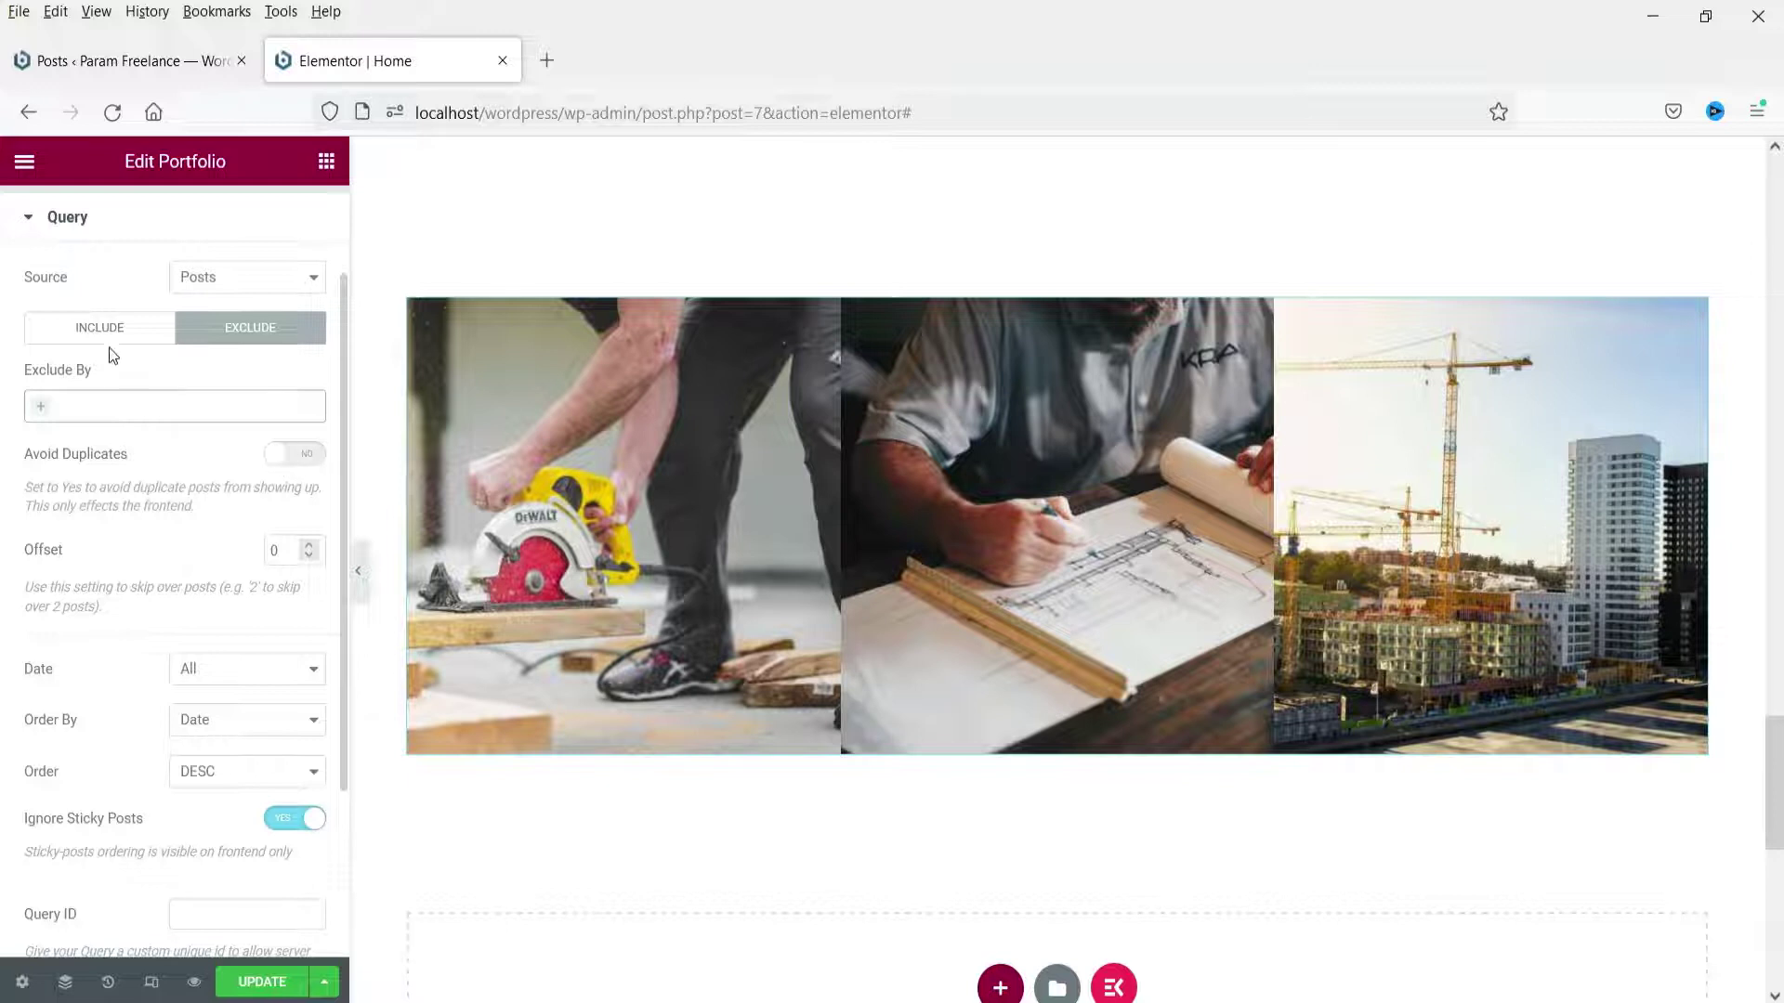
left_click(107, 336)
Check Date, Order By and Order, keeping All and descending, and leave Ignore Sticky Posts enabled
left_click(188, 477)
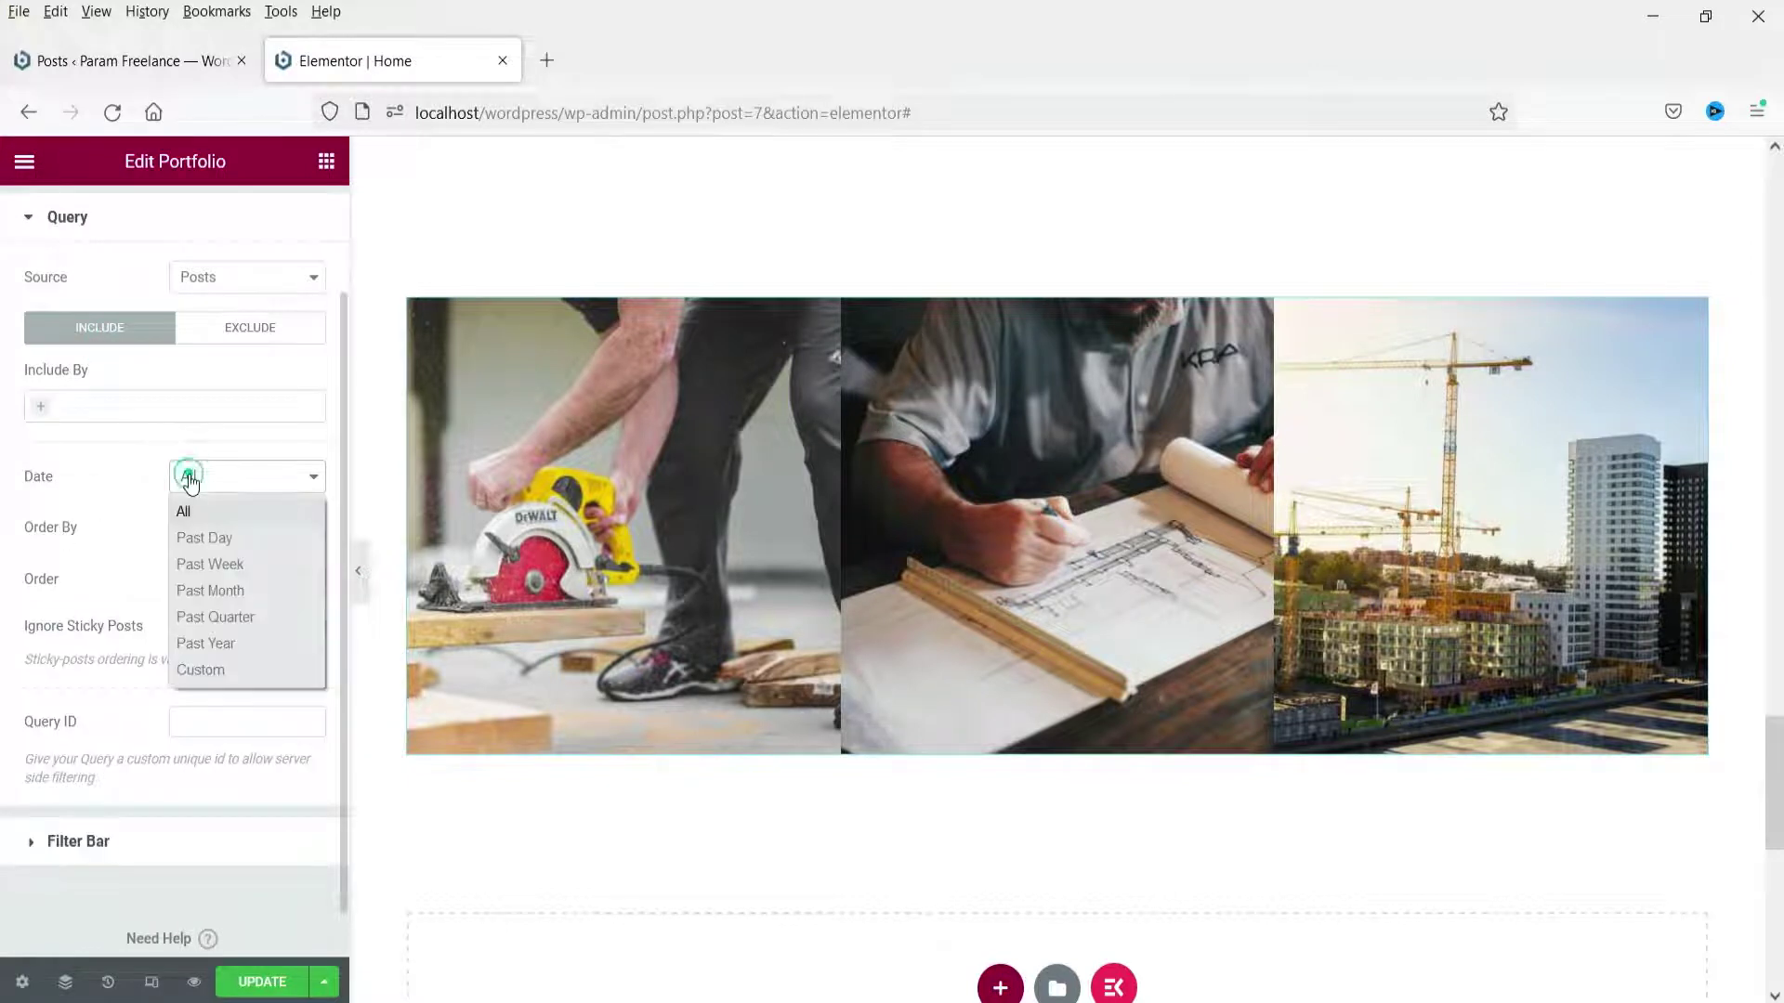
left_click(209, 510)
left_click(213, 473)
left_click(92, 526)
left_click(216, 520)
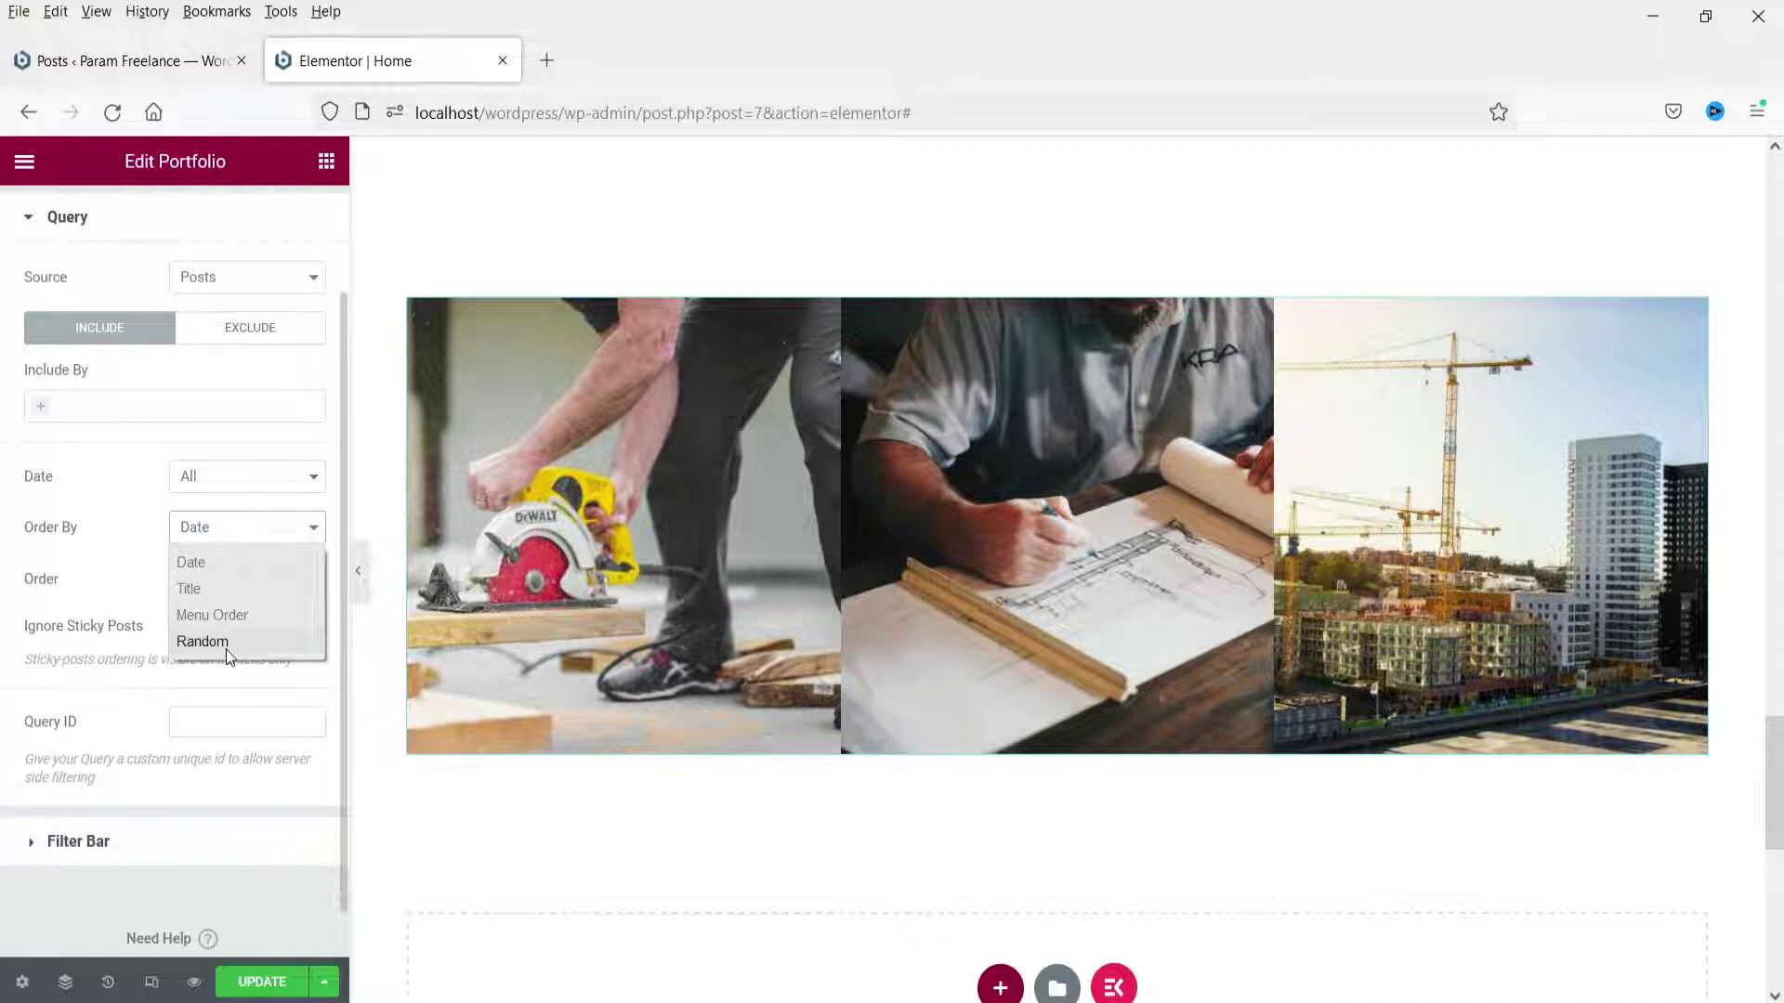
left_click(65, 601)
left_click(210, 595)
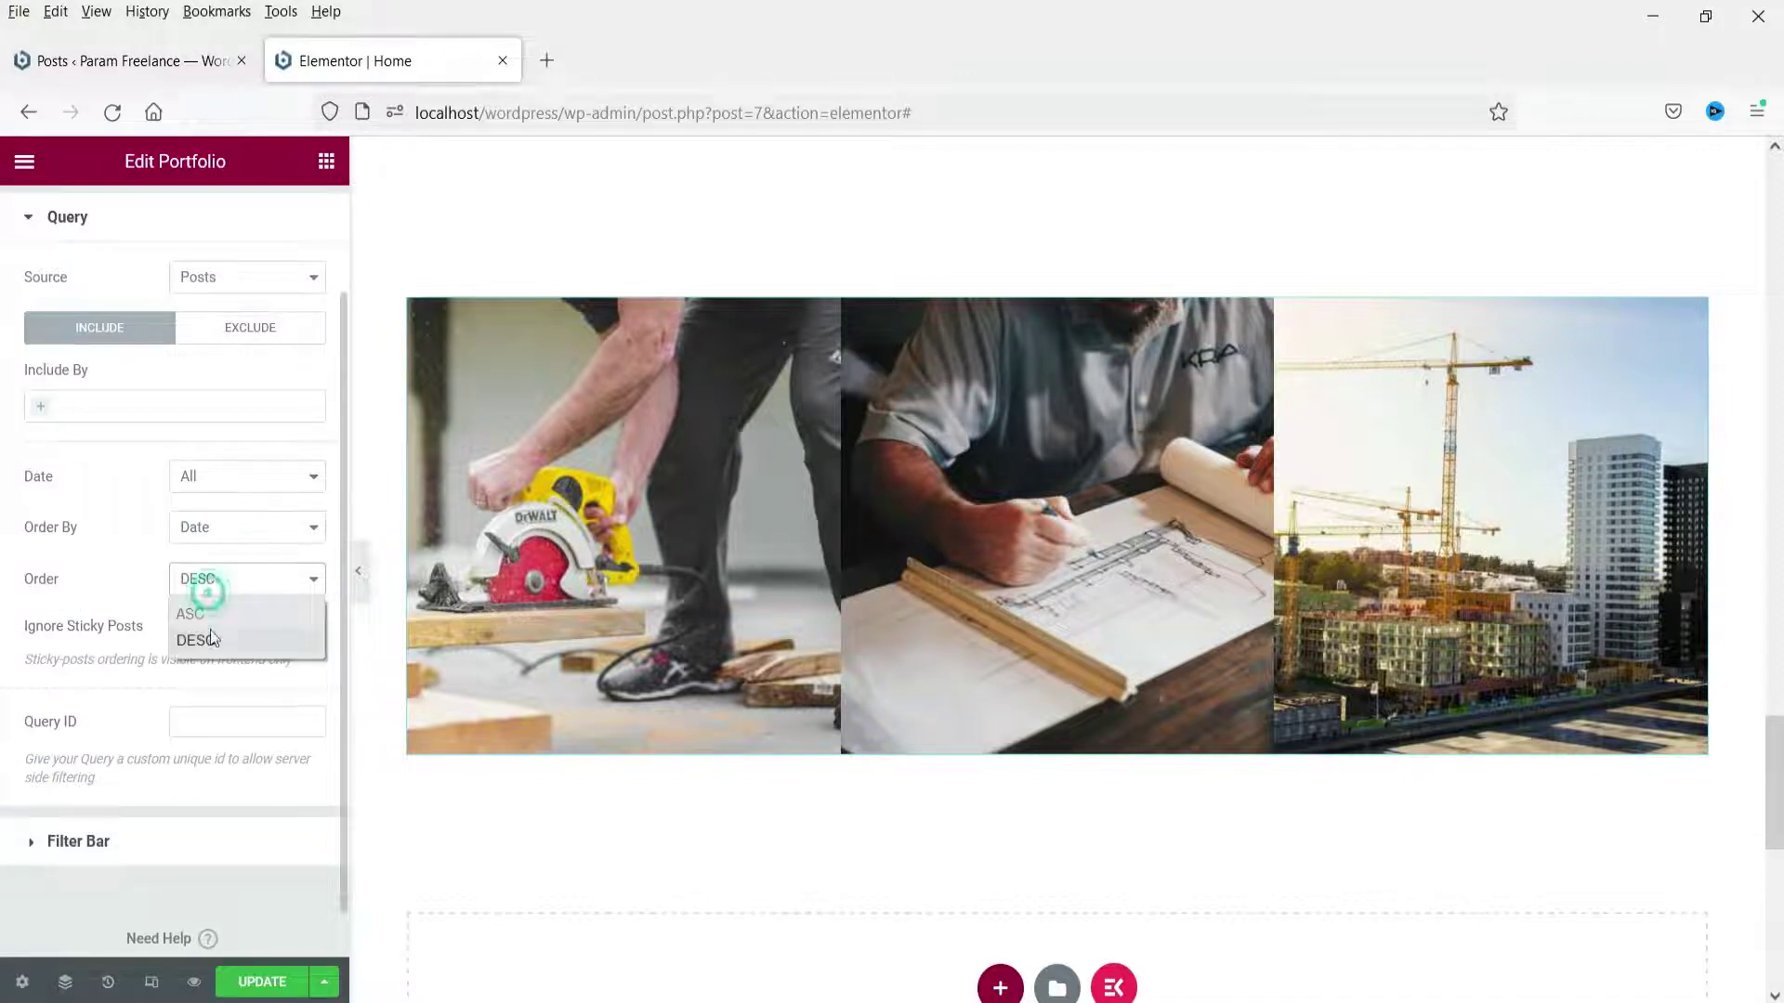
left_click(80, 625)
left_click(79, 624)
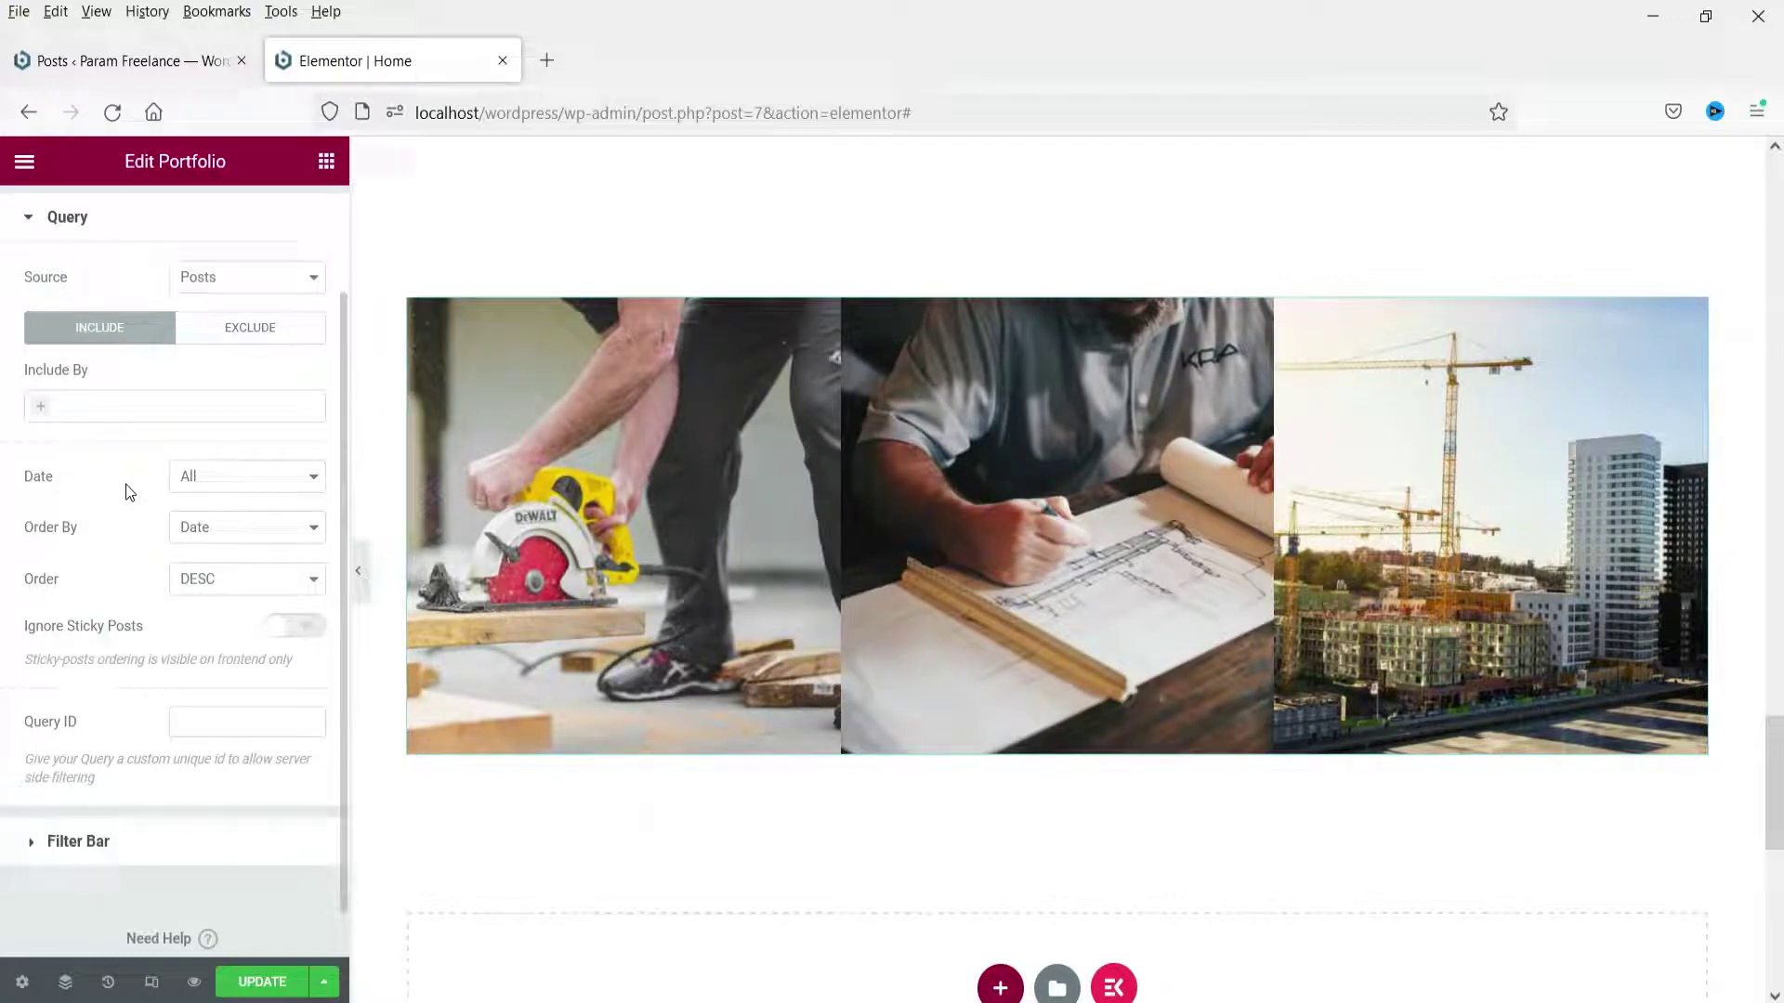
left_click(296, 634)
left_click(82, 847)
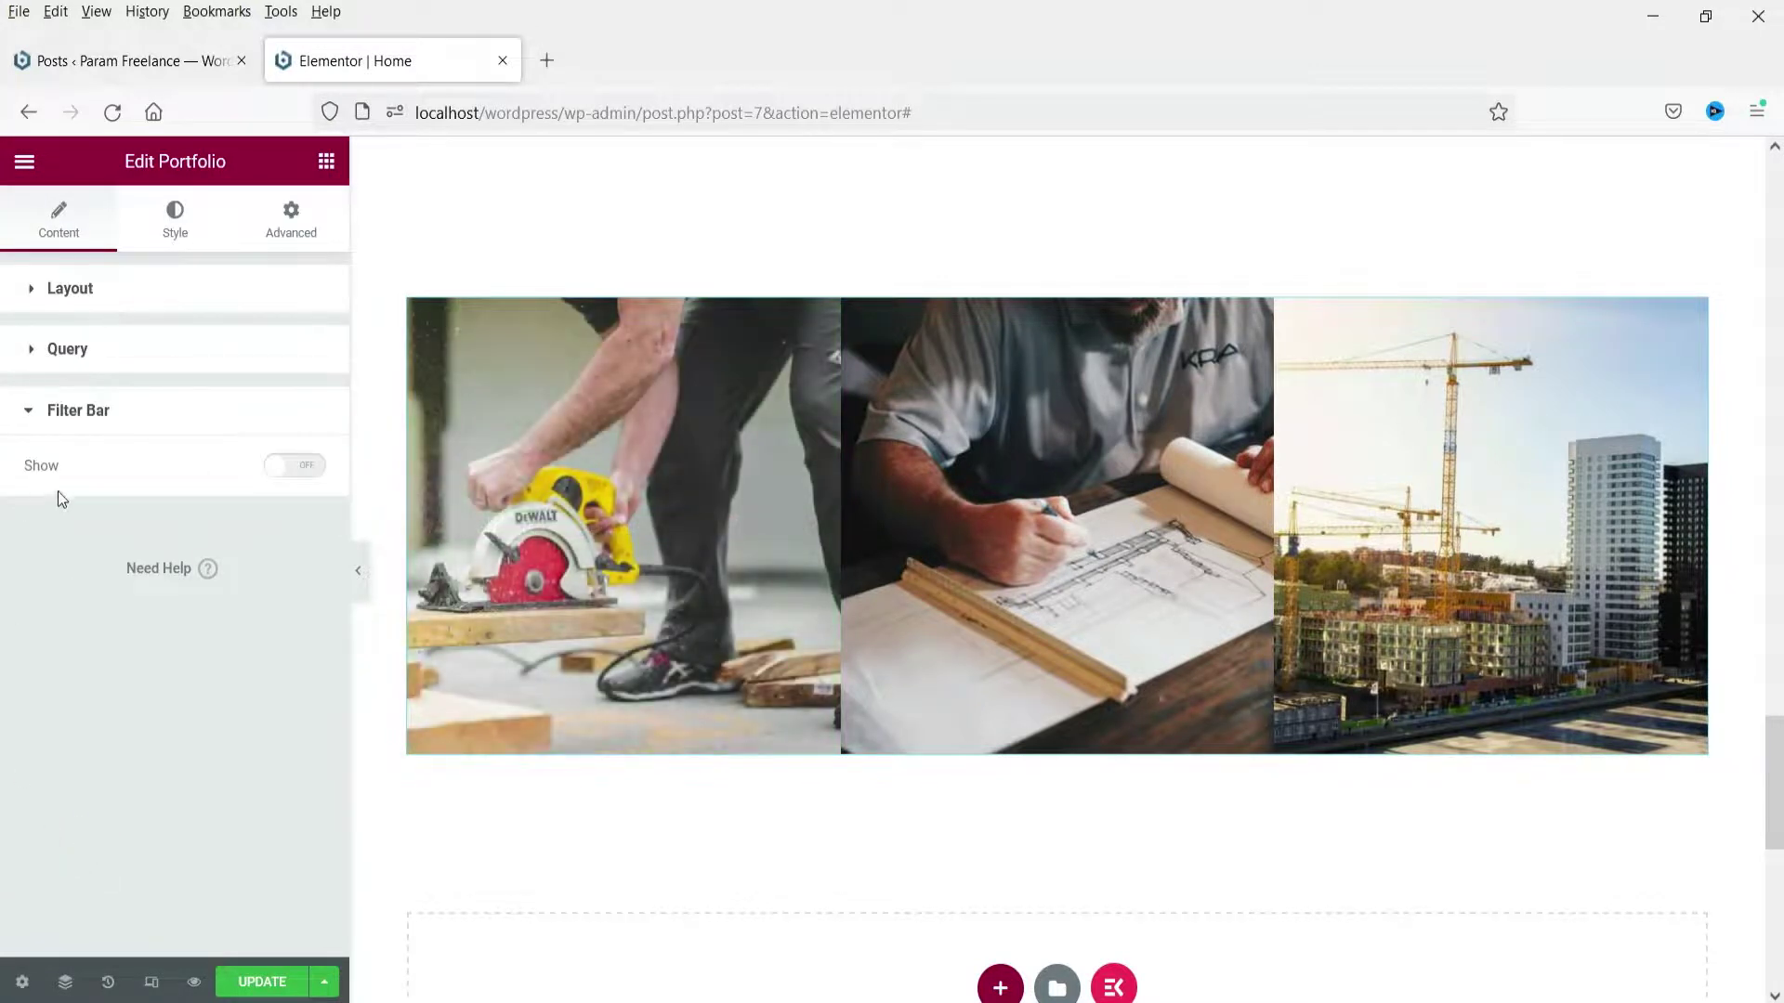
Turn on the portfolio filter bar with Categories as its taxonomy and try the All filter
left_click(299, 469)
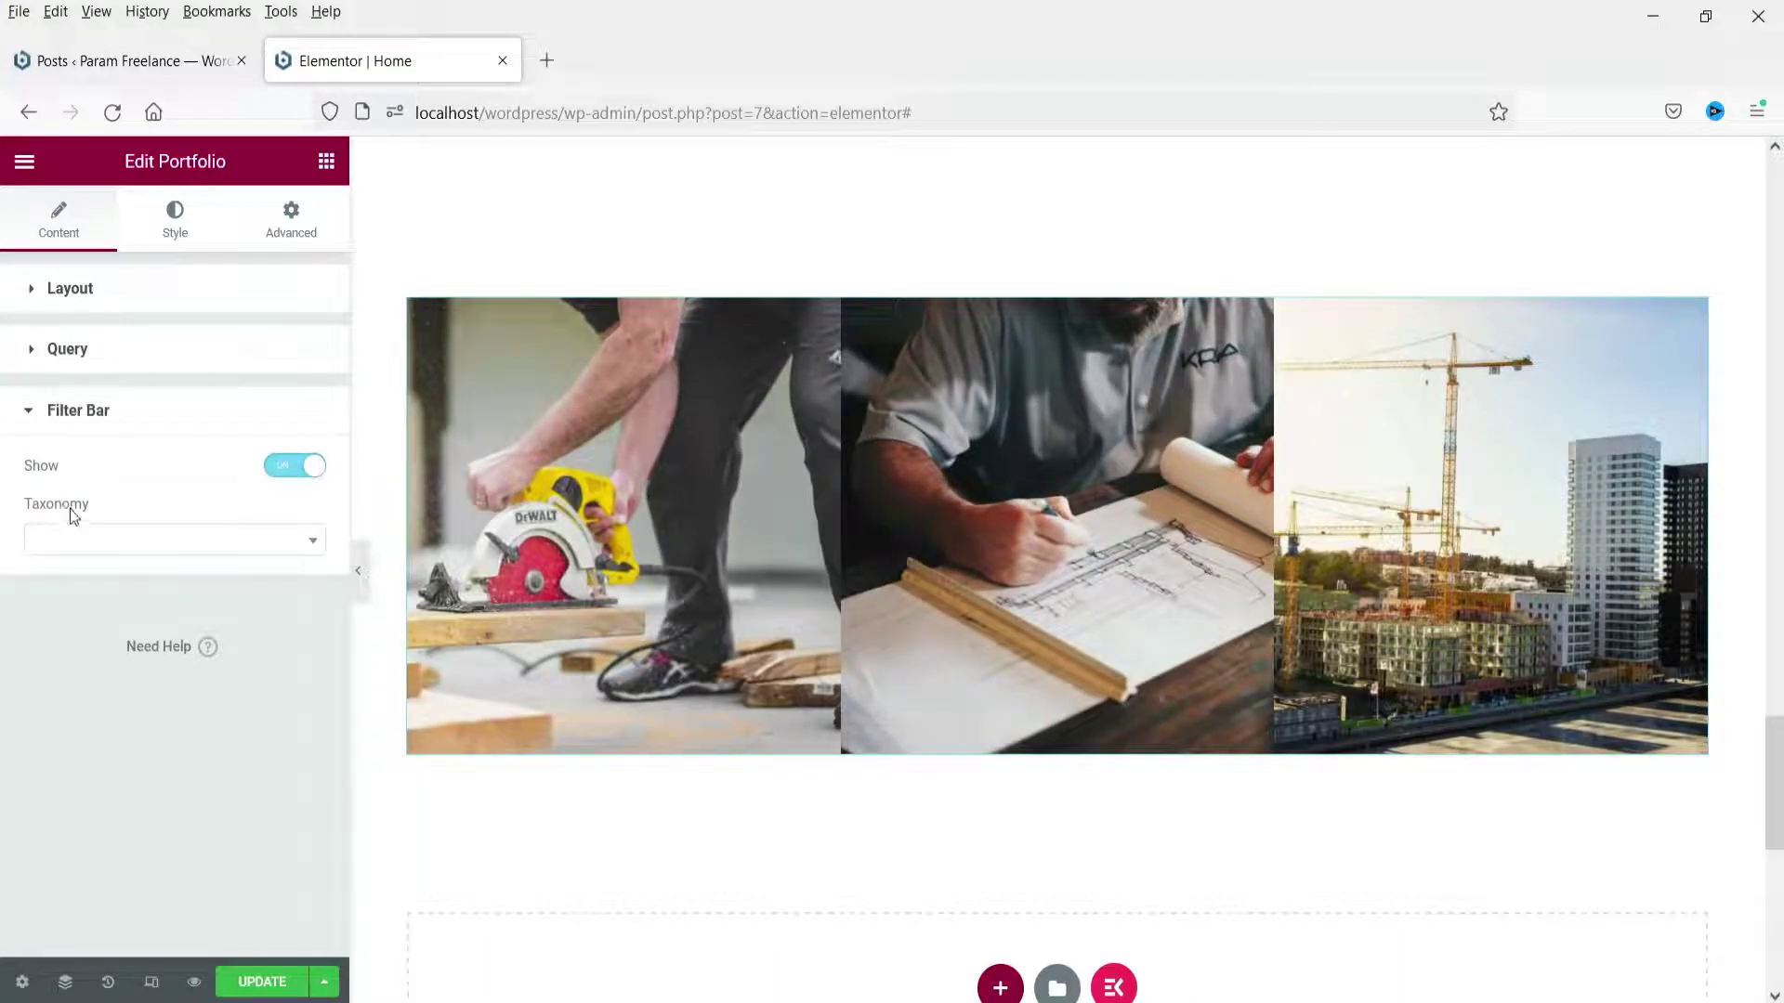
left_click(135, 537)
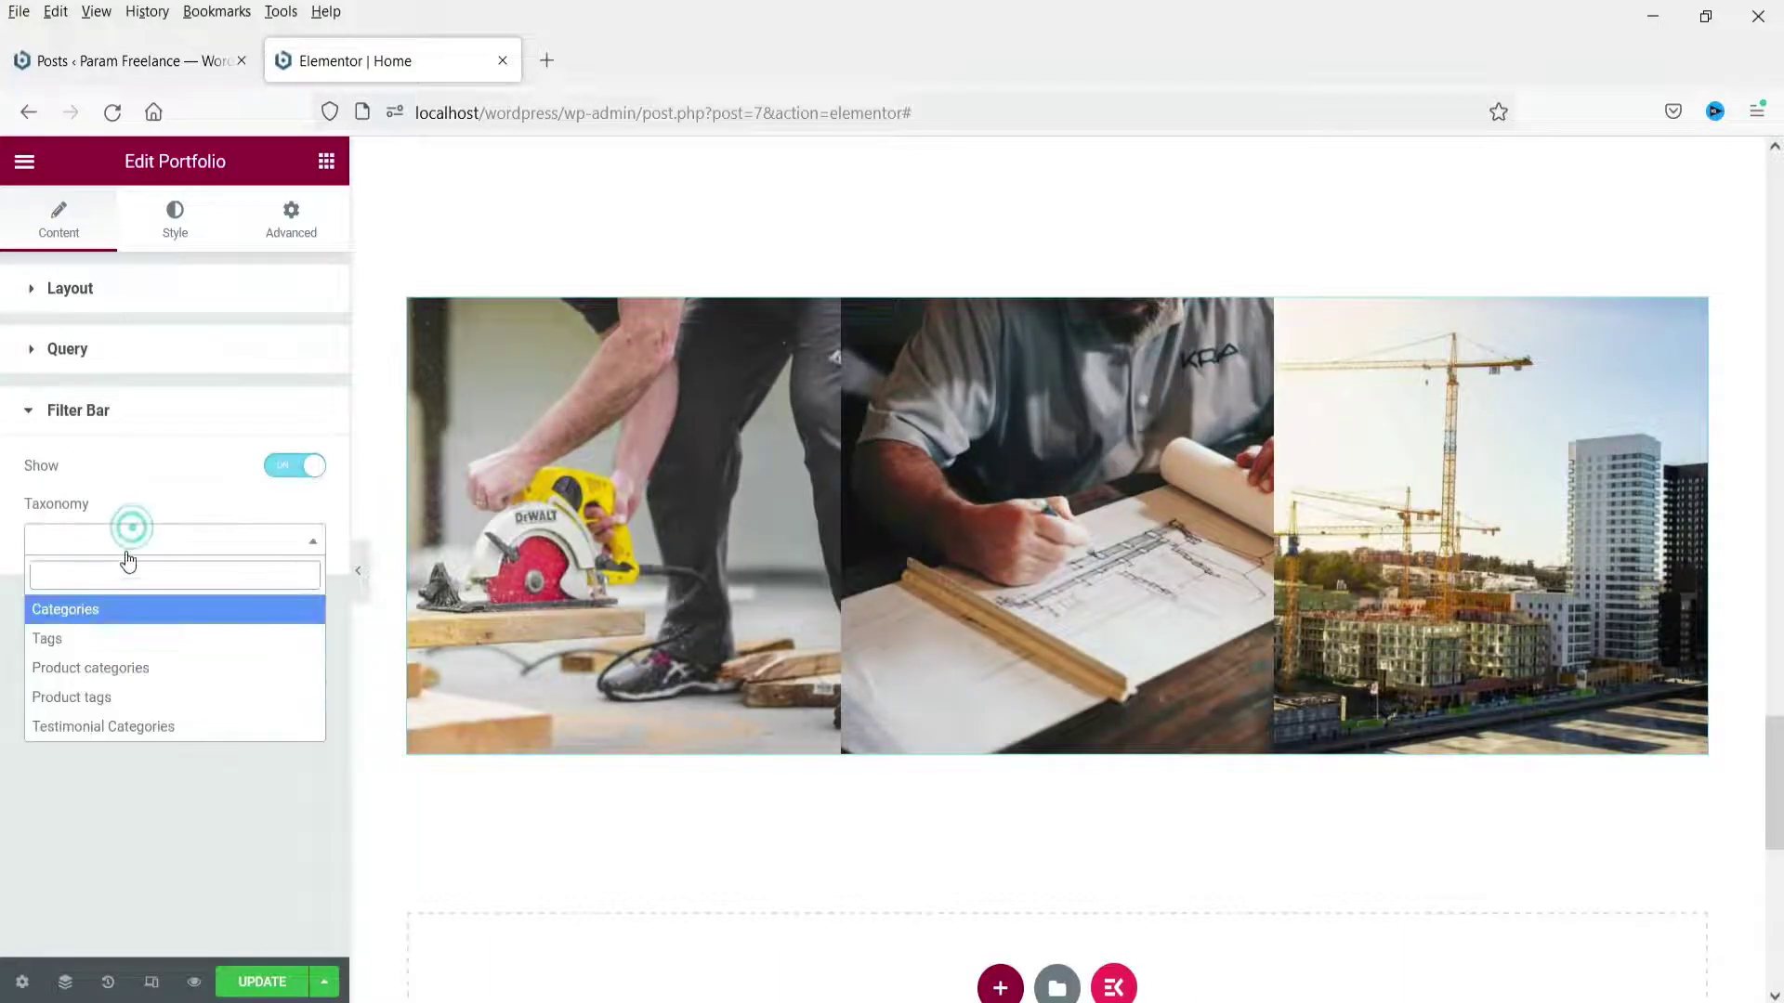
left_click(104, 615)
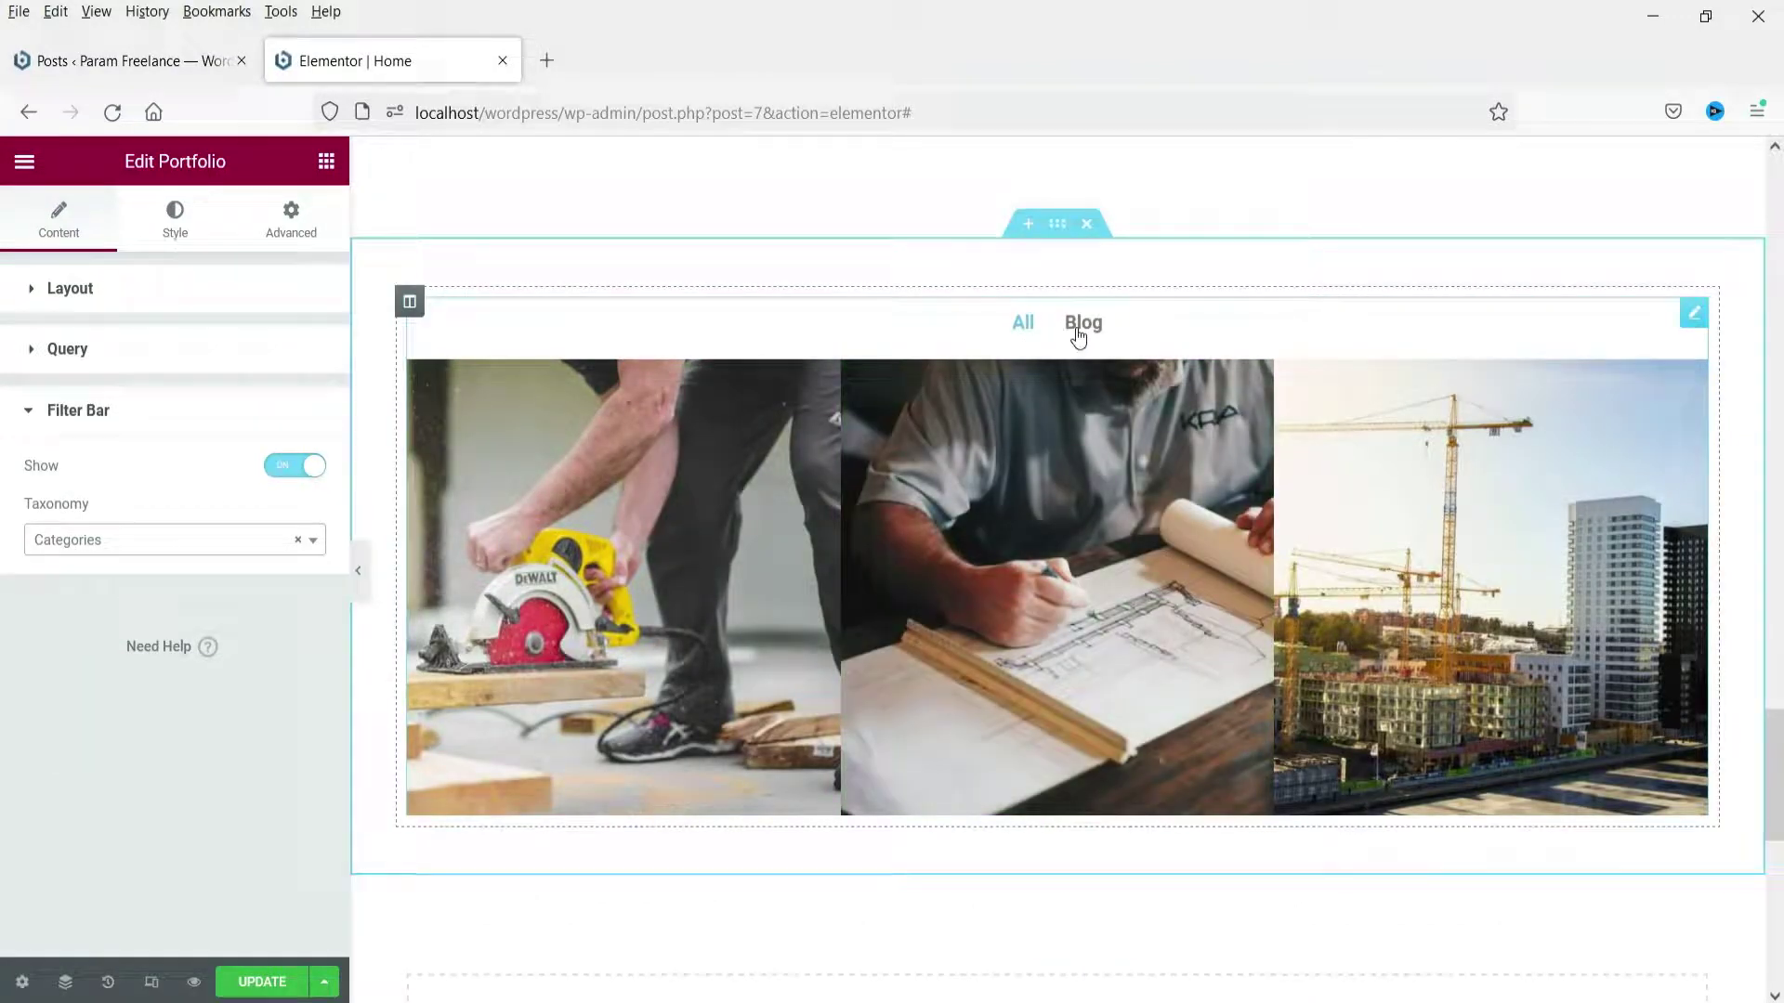
left_click(1010, 325)
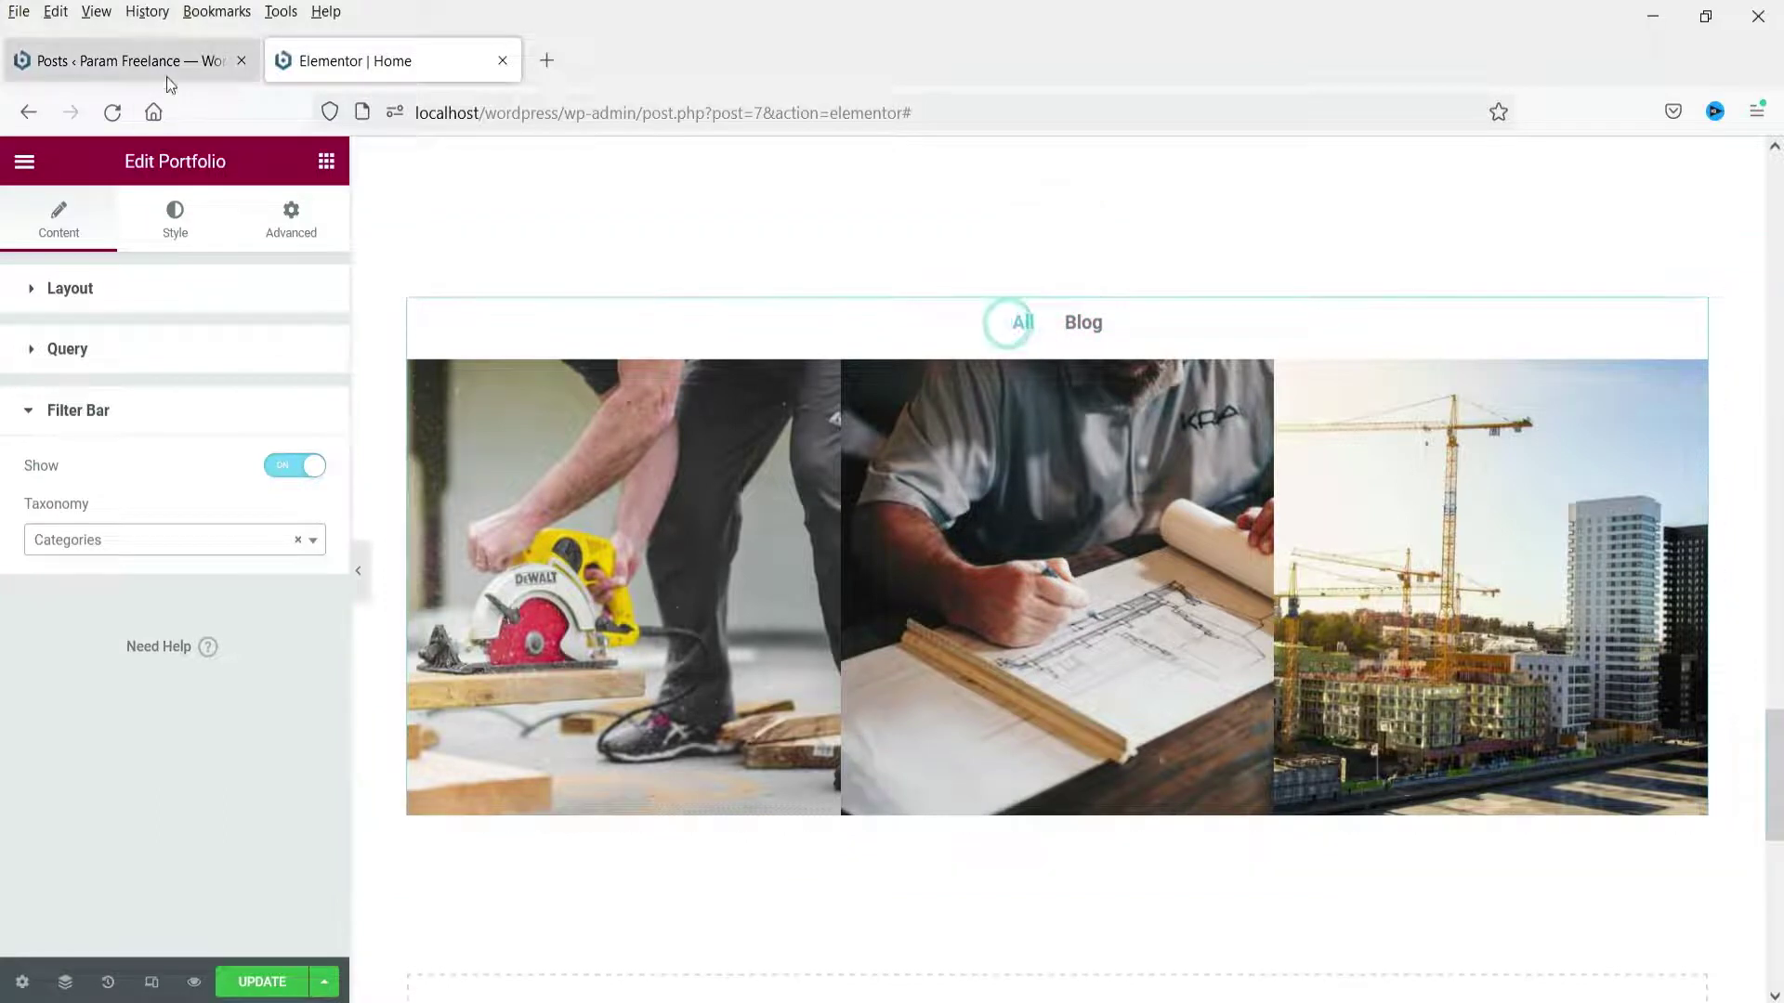
left_click(144, 47)
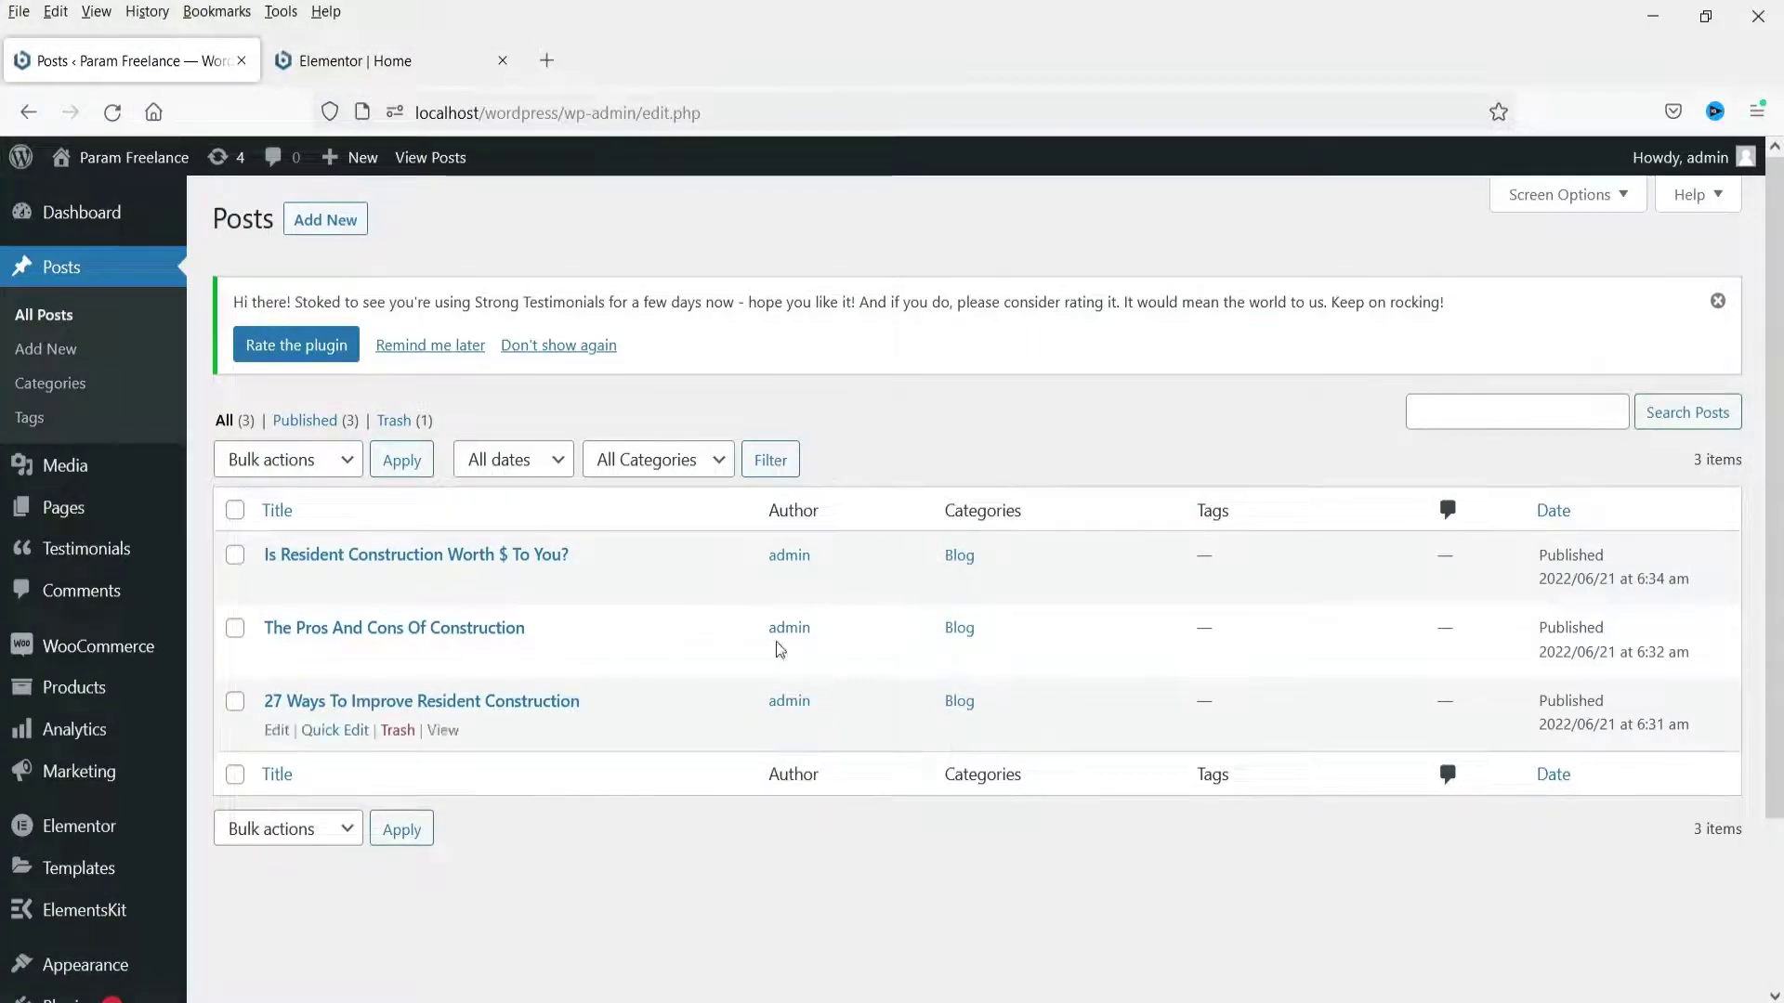
Quick-edit '27 Ways To Improve Resident Construction' to file it under Uncategorized instead of Blog
left_click(337, 730)
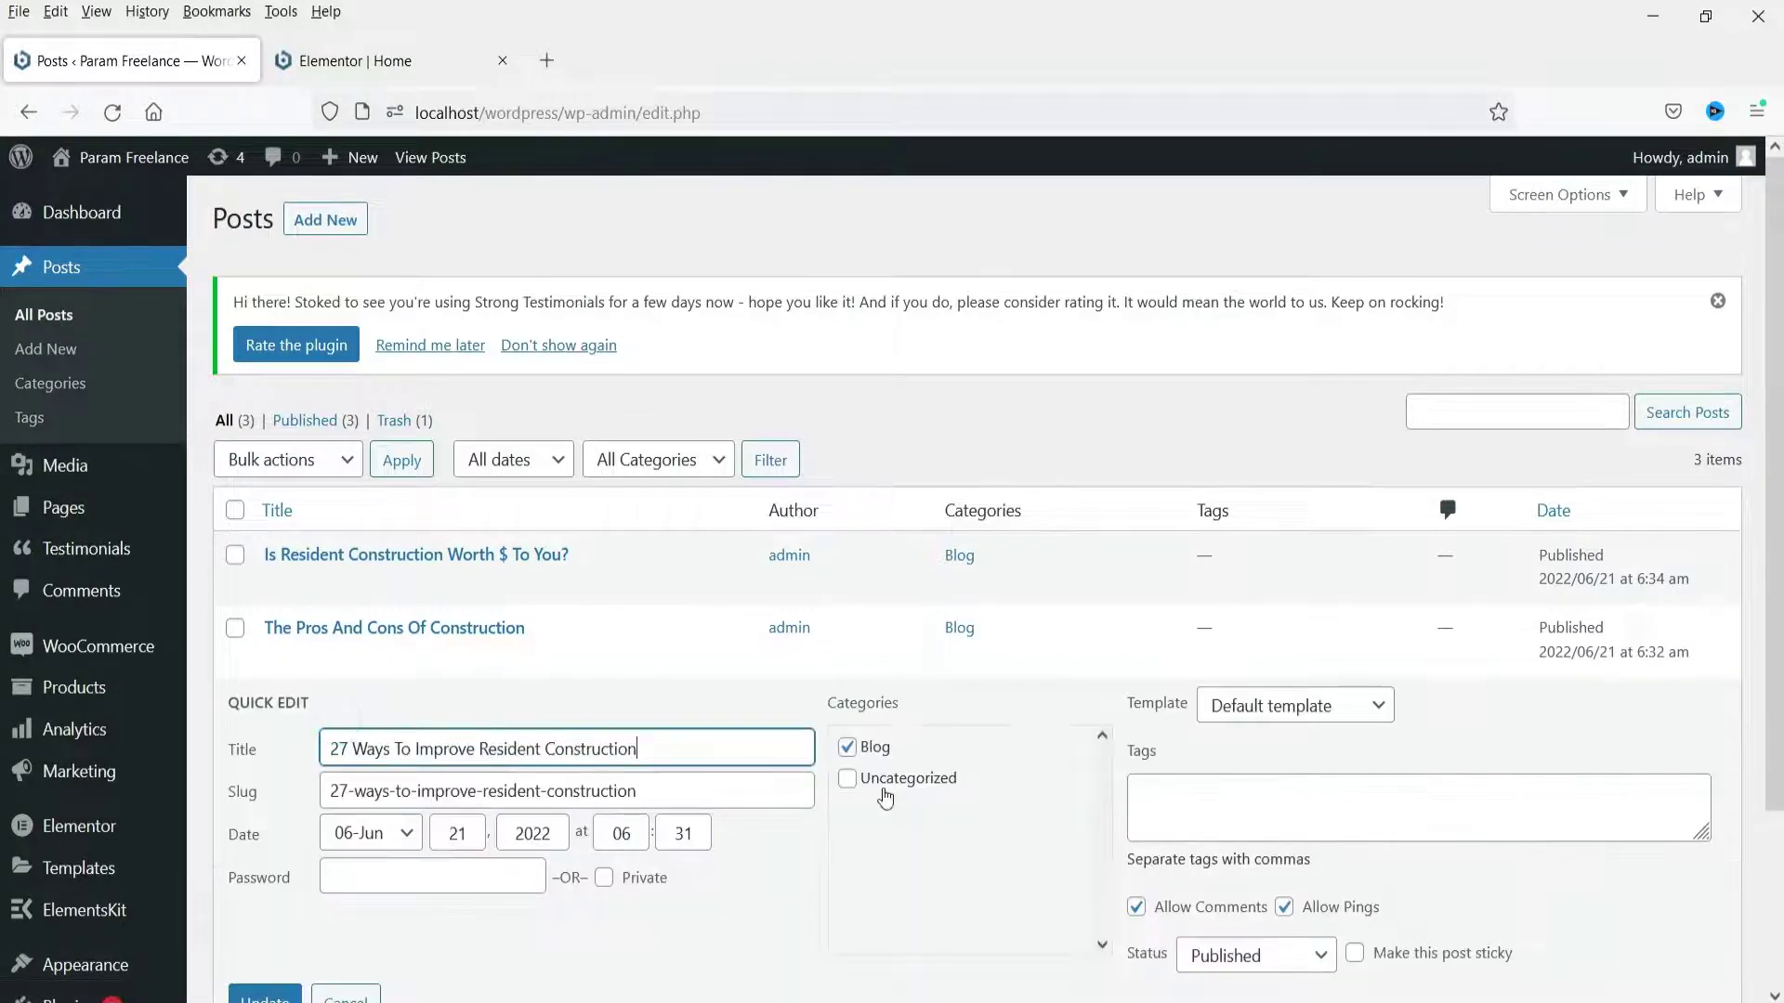
left_click(846, 780)
left_click(847, 749)
scroll(947, 590, "down", 2)
left_click(264, 788)
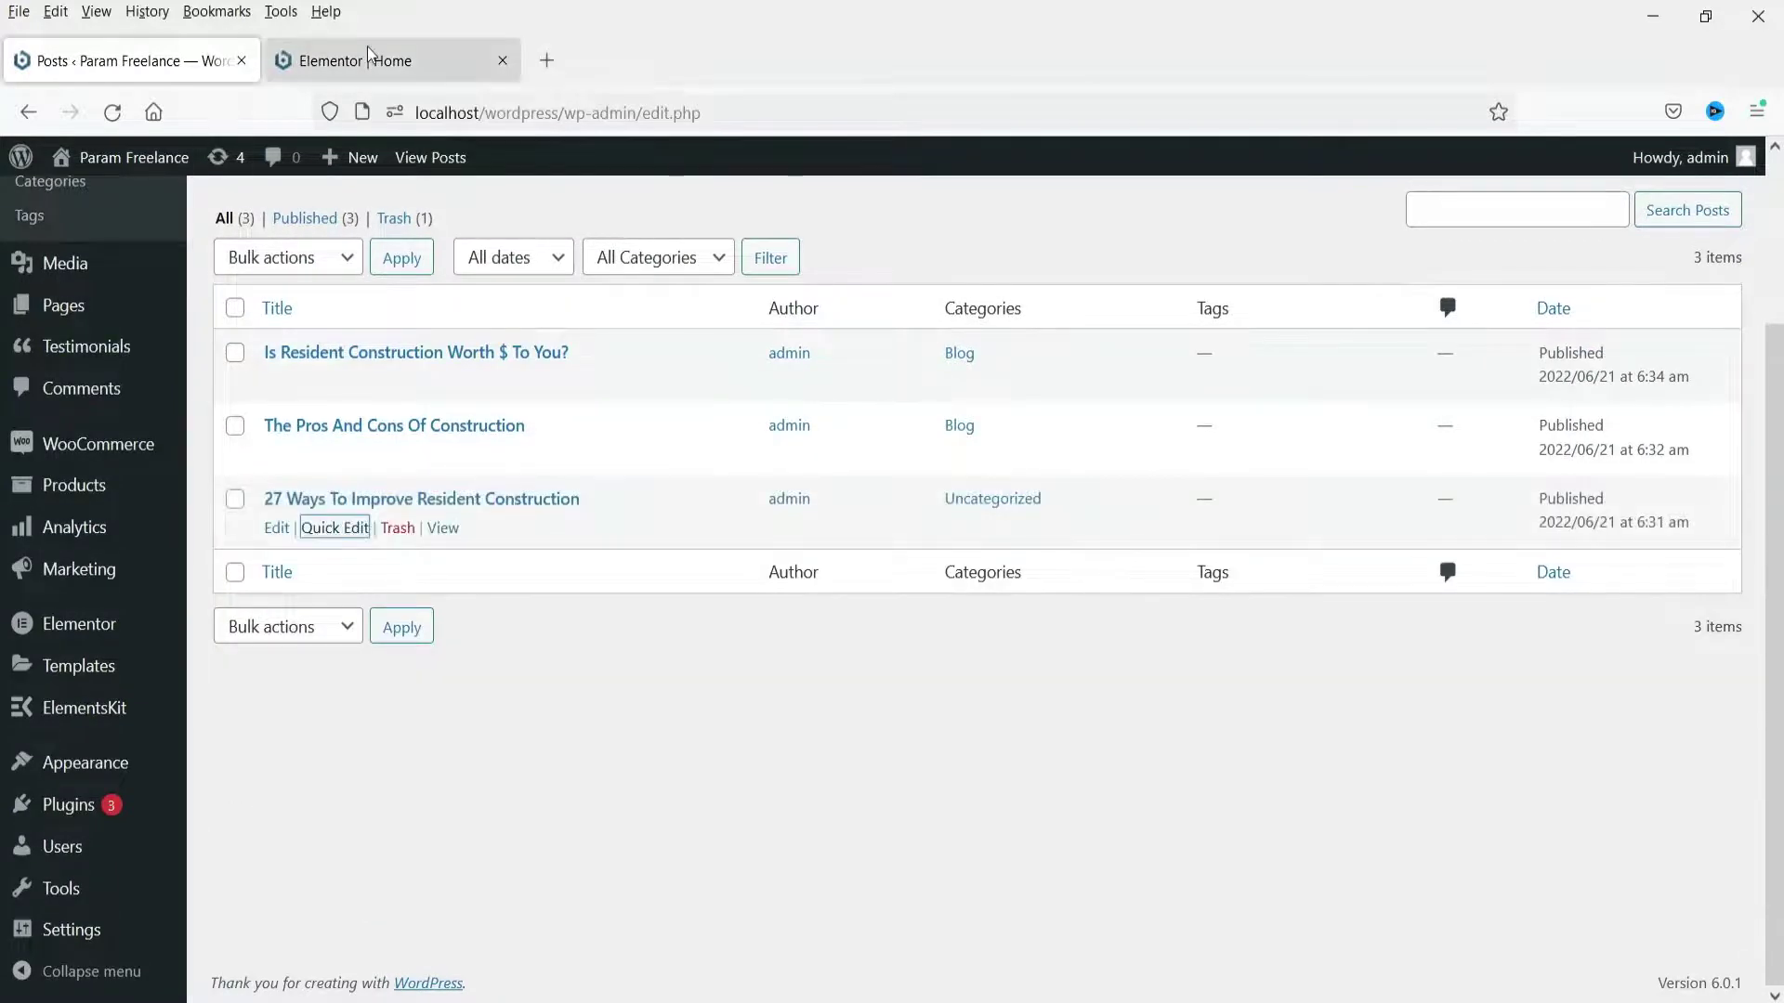
left_click(366, 46)
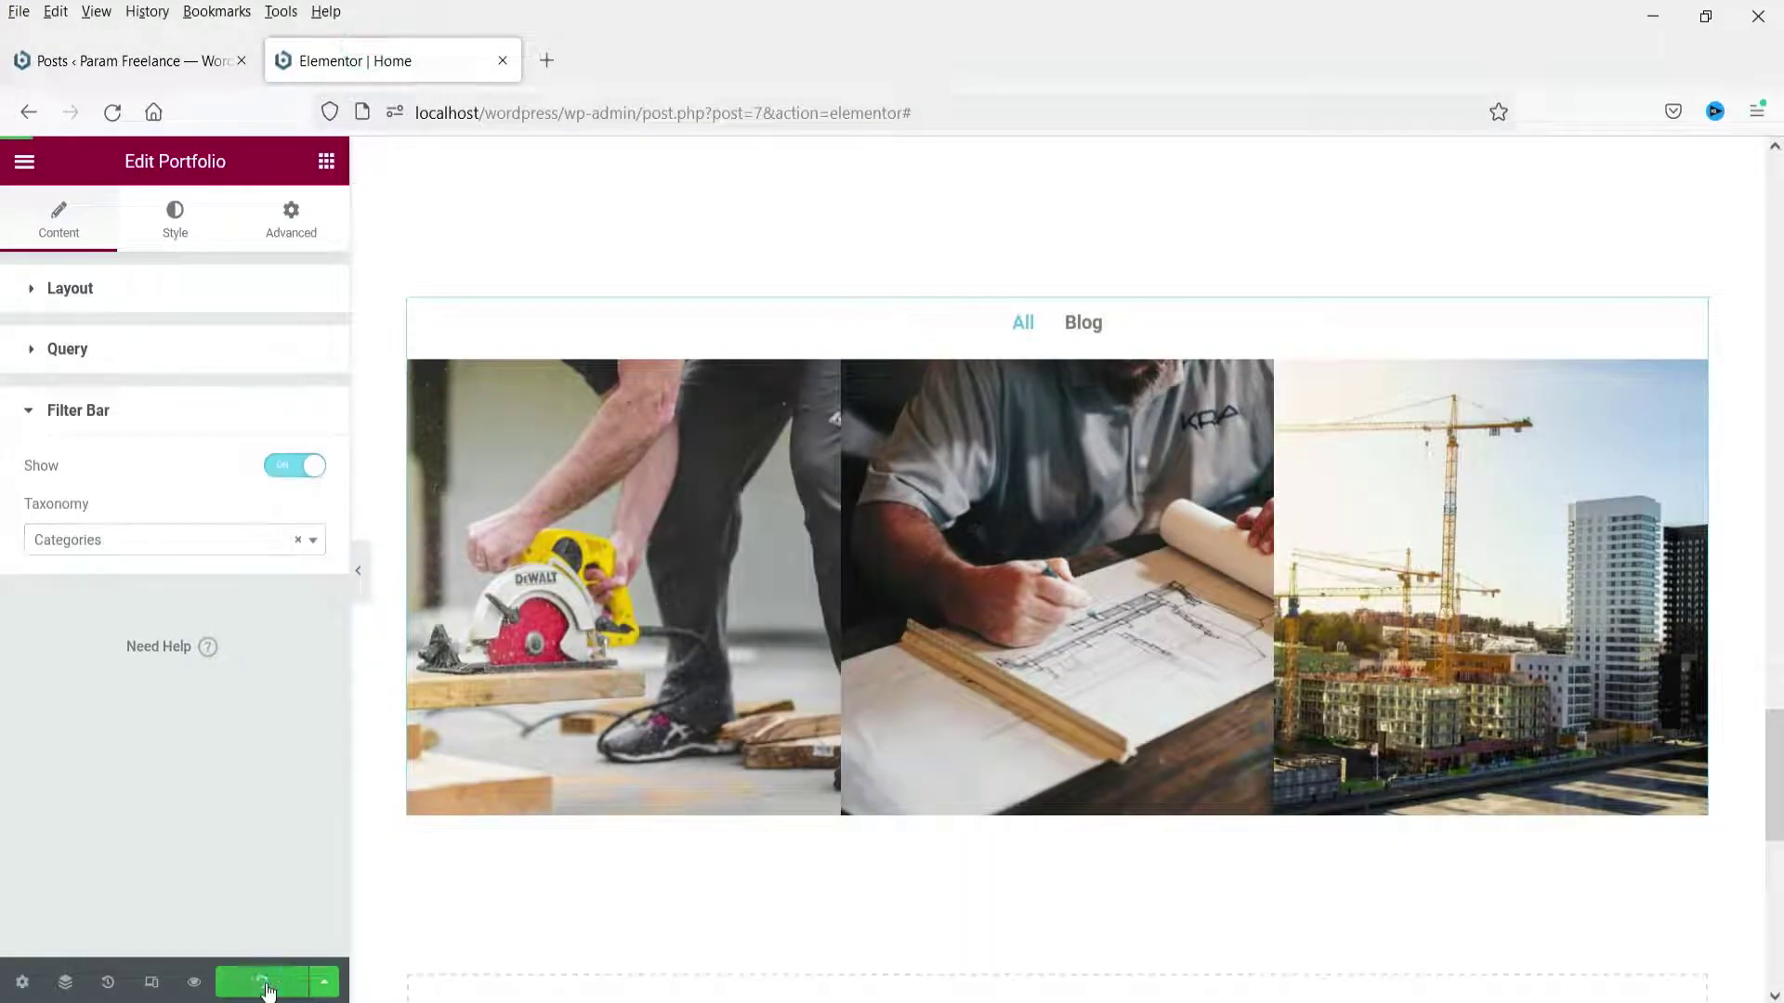
Reload the editor and test the Uncategorized, Blog and All filters in the portfolio preview
left_click(111, 114)
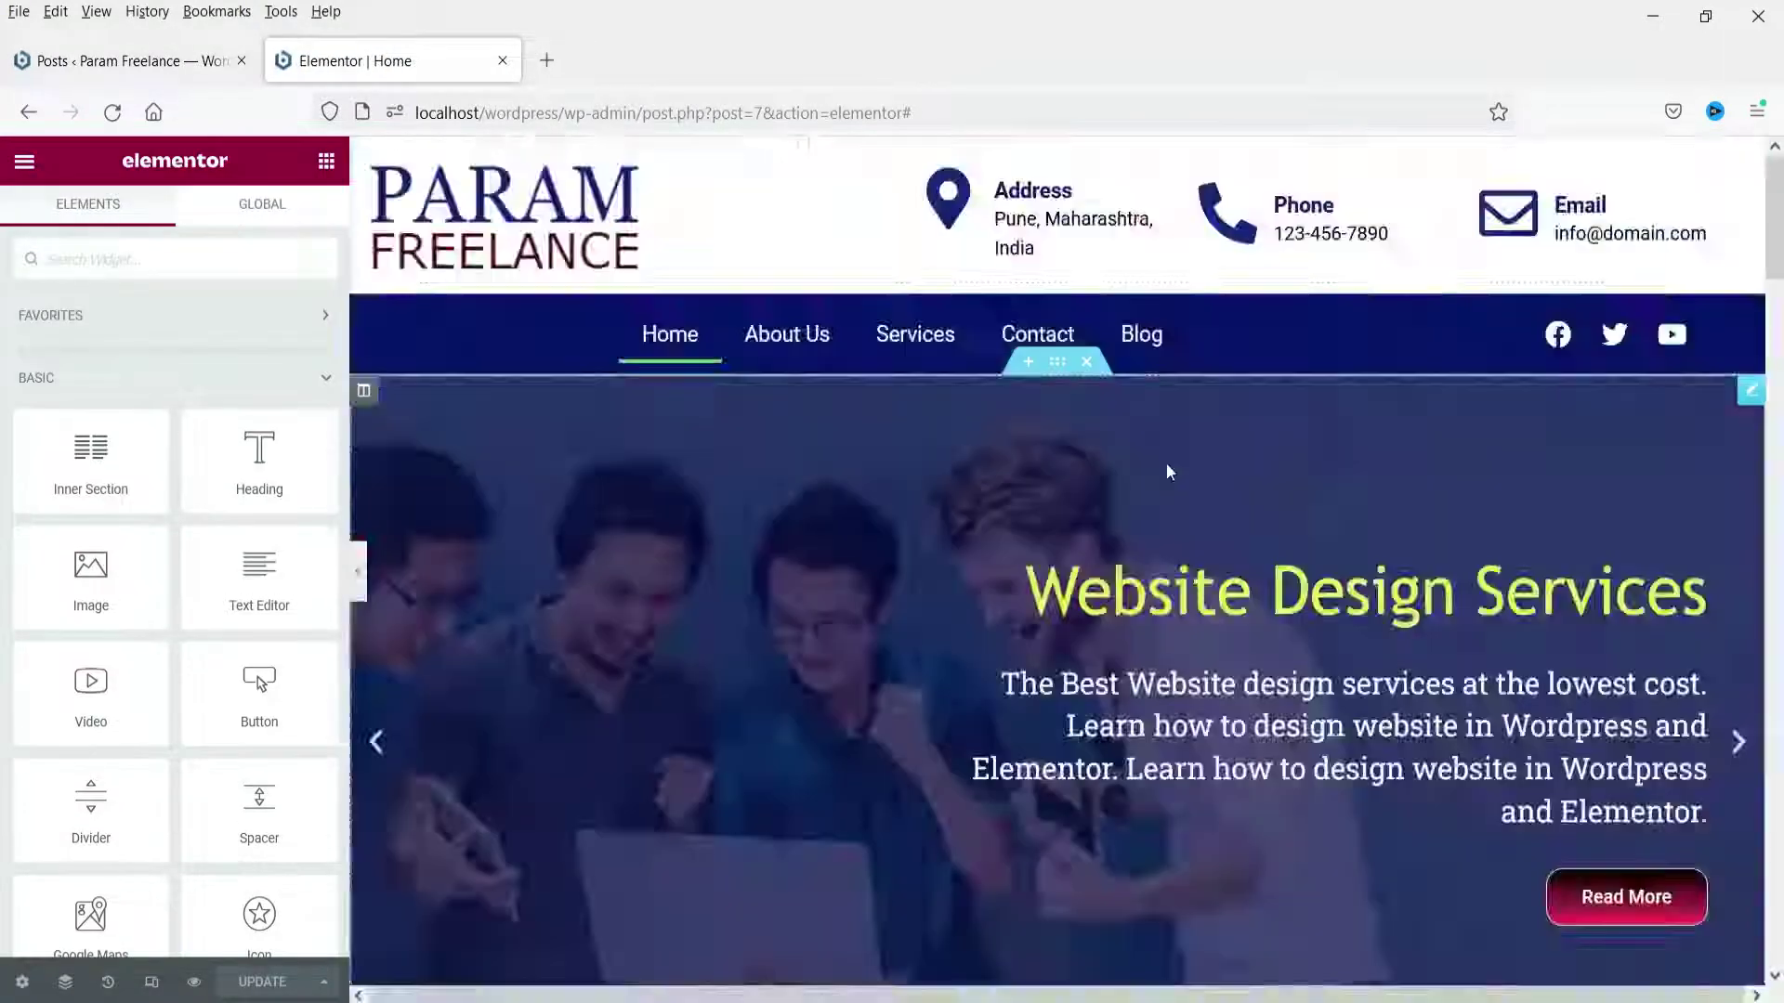
scroll(1164, 474, "down", 10)
scroll(1164, 483, "up", 2)
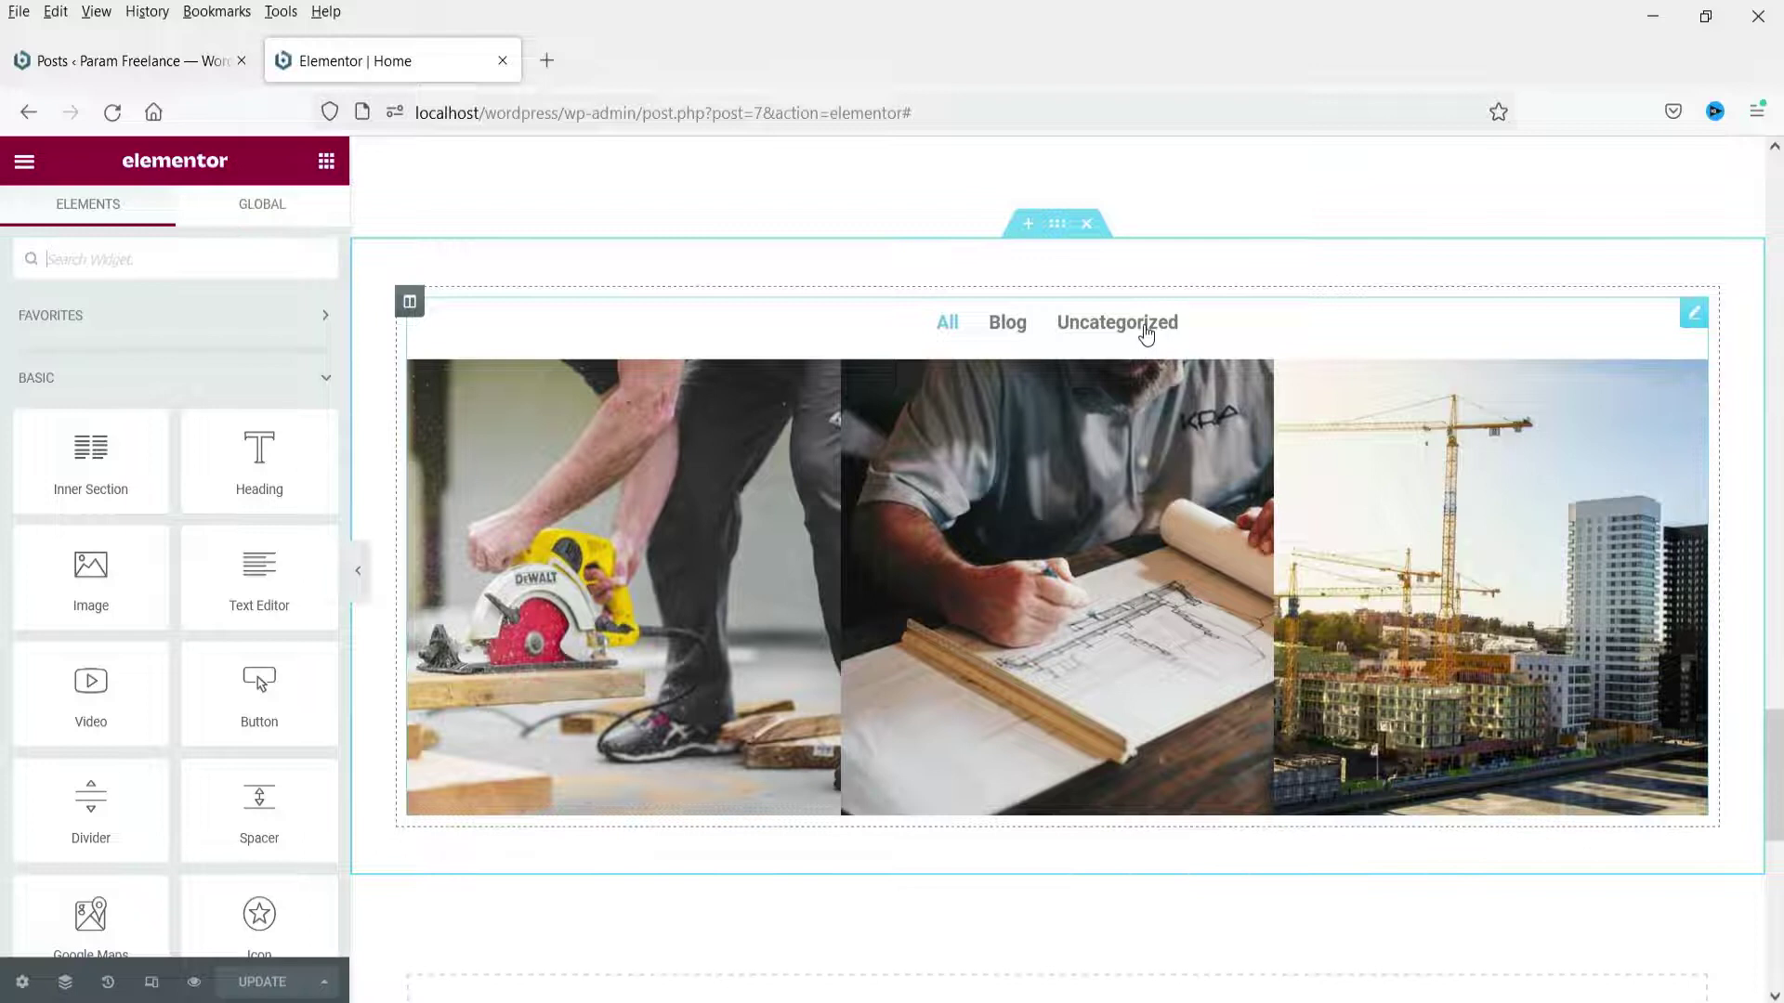
left_click(139, 64)
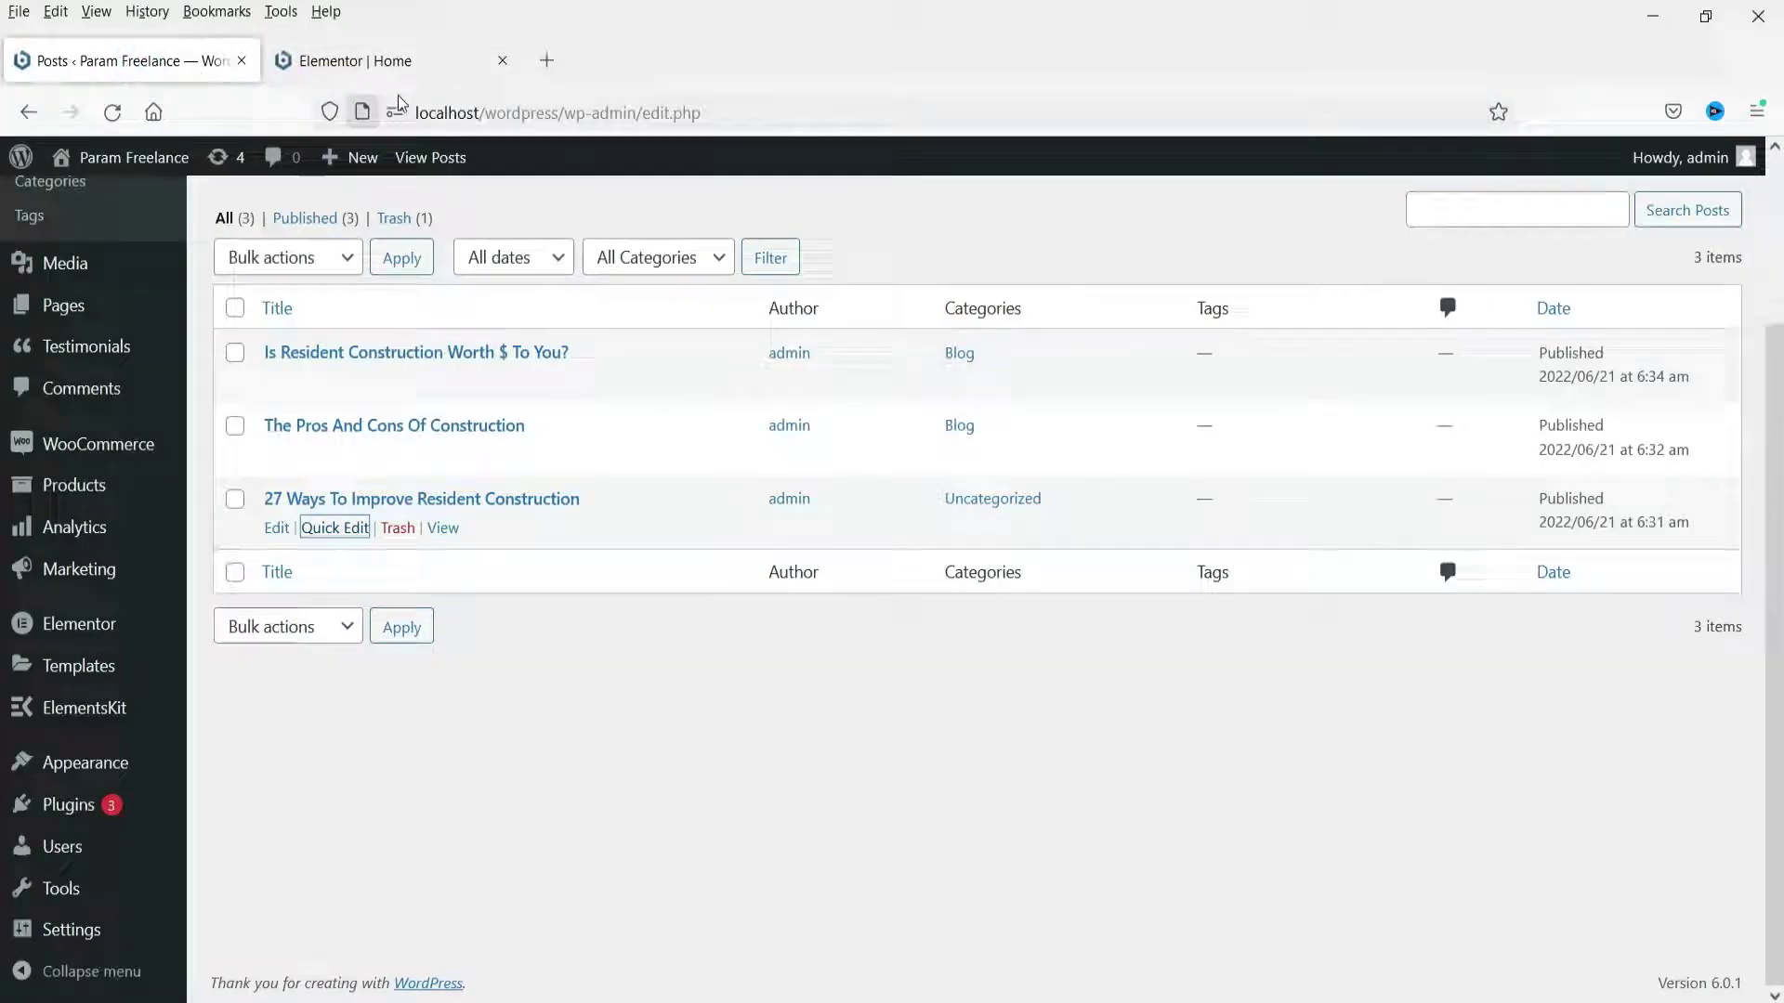
left_click(390, 62)
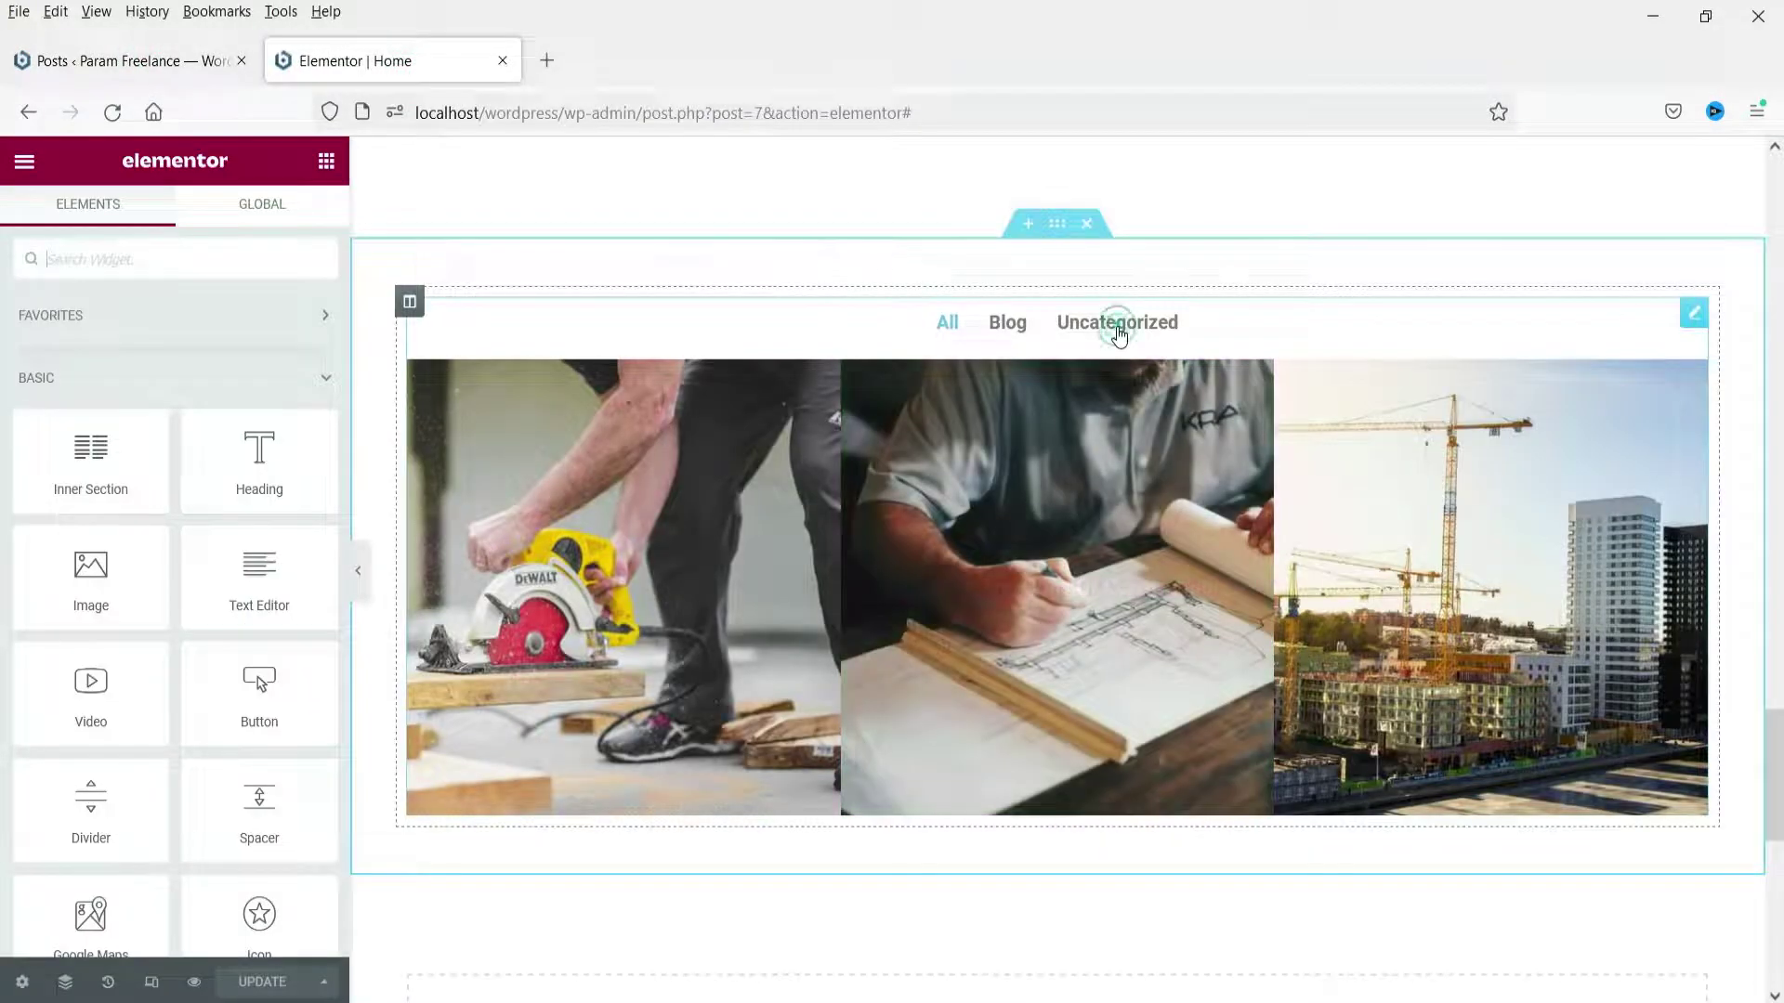
left_click(1118, 325)
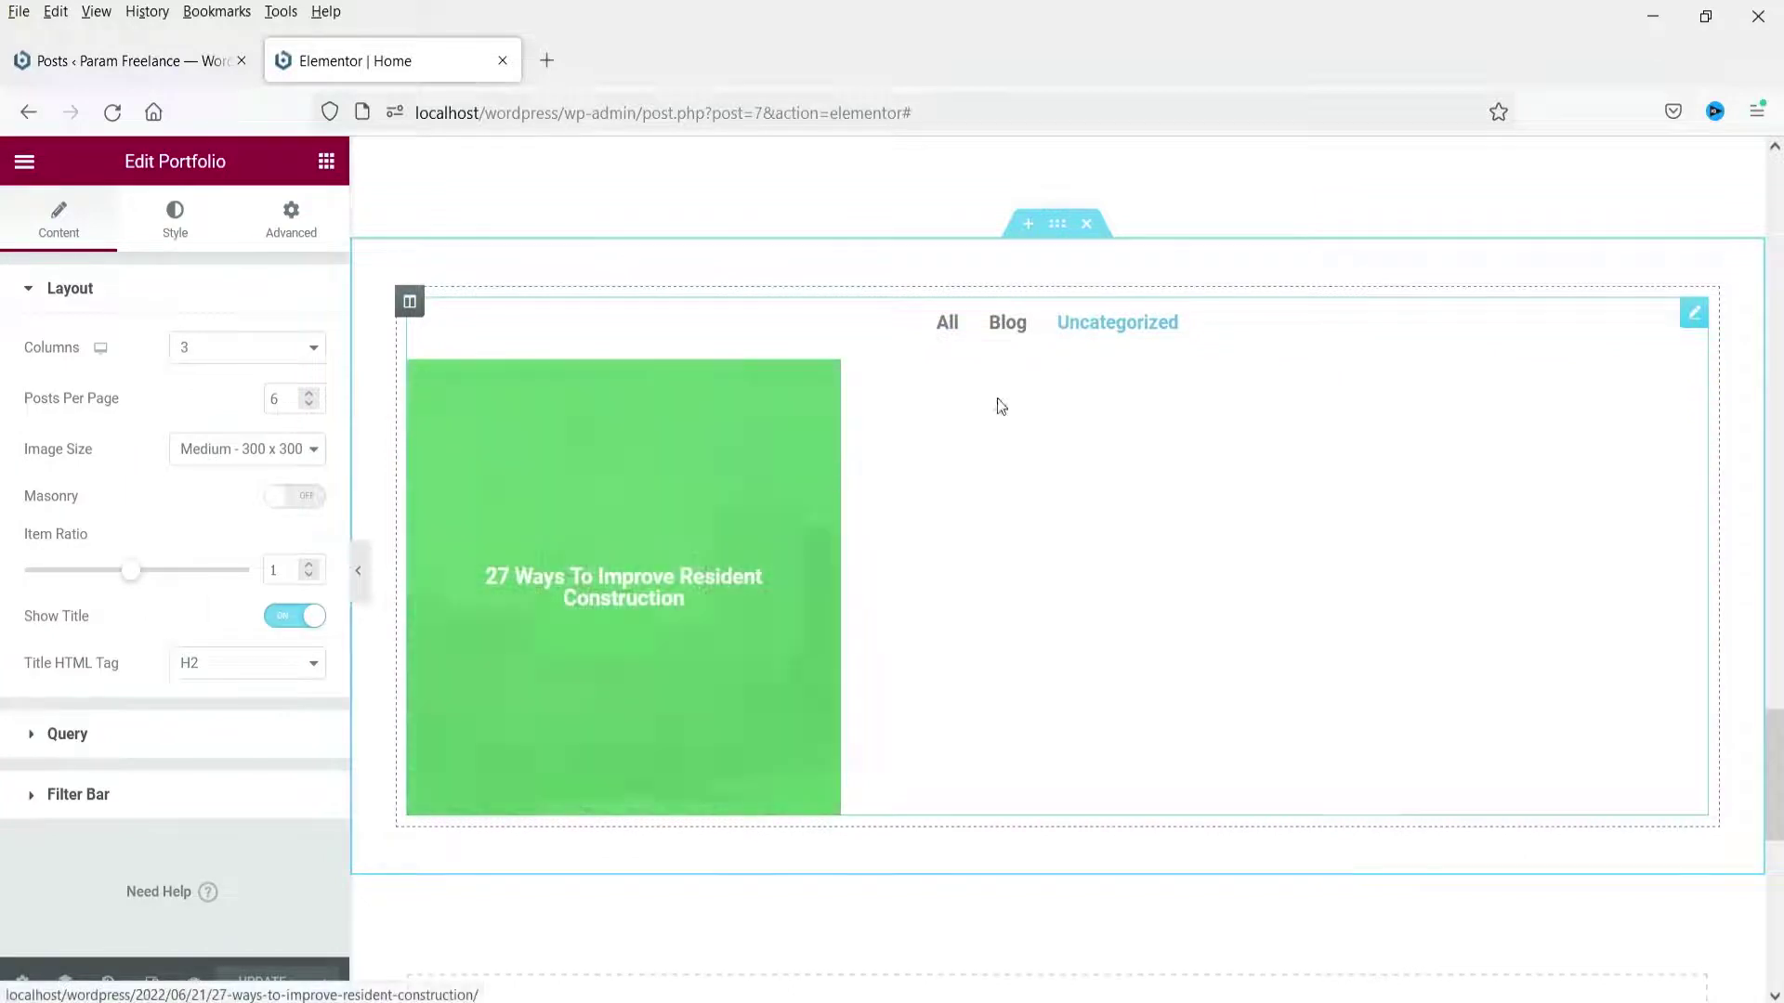
left_click(1016, 335)
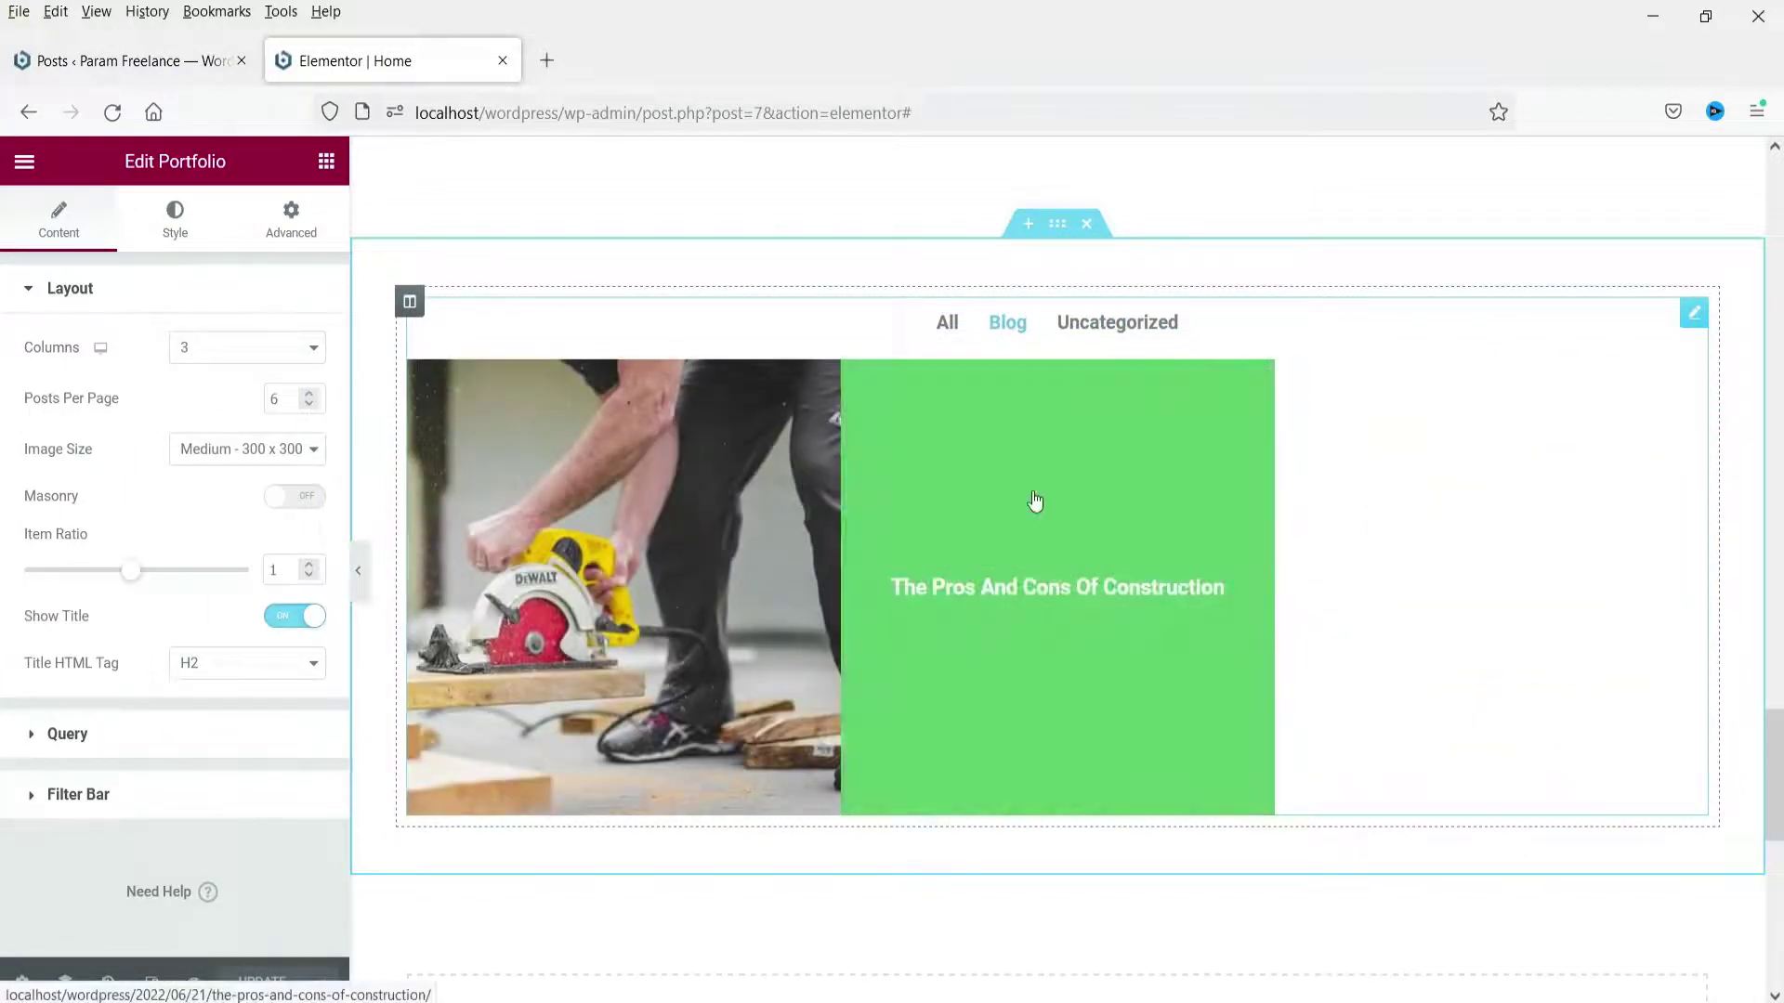
left_click(947, 325)
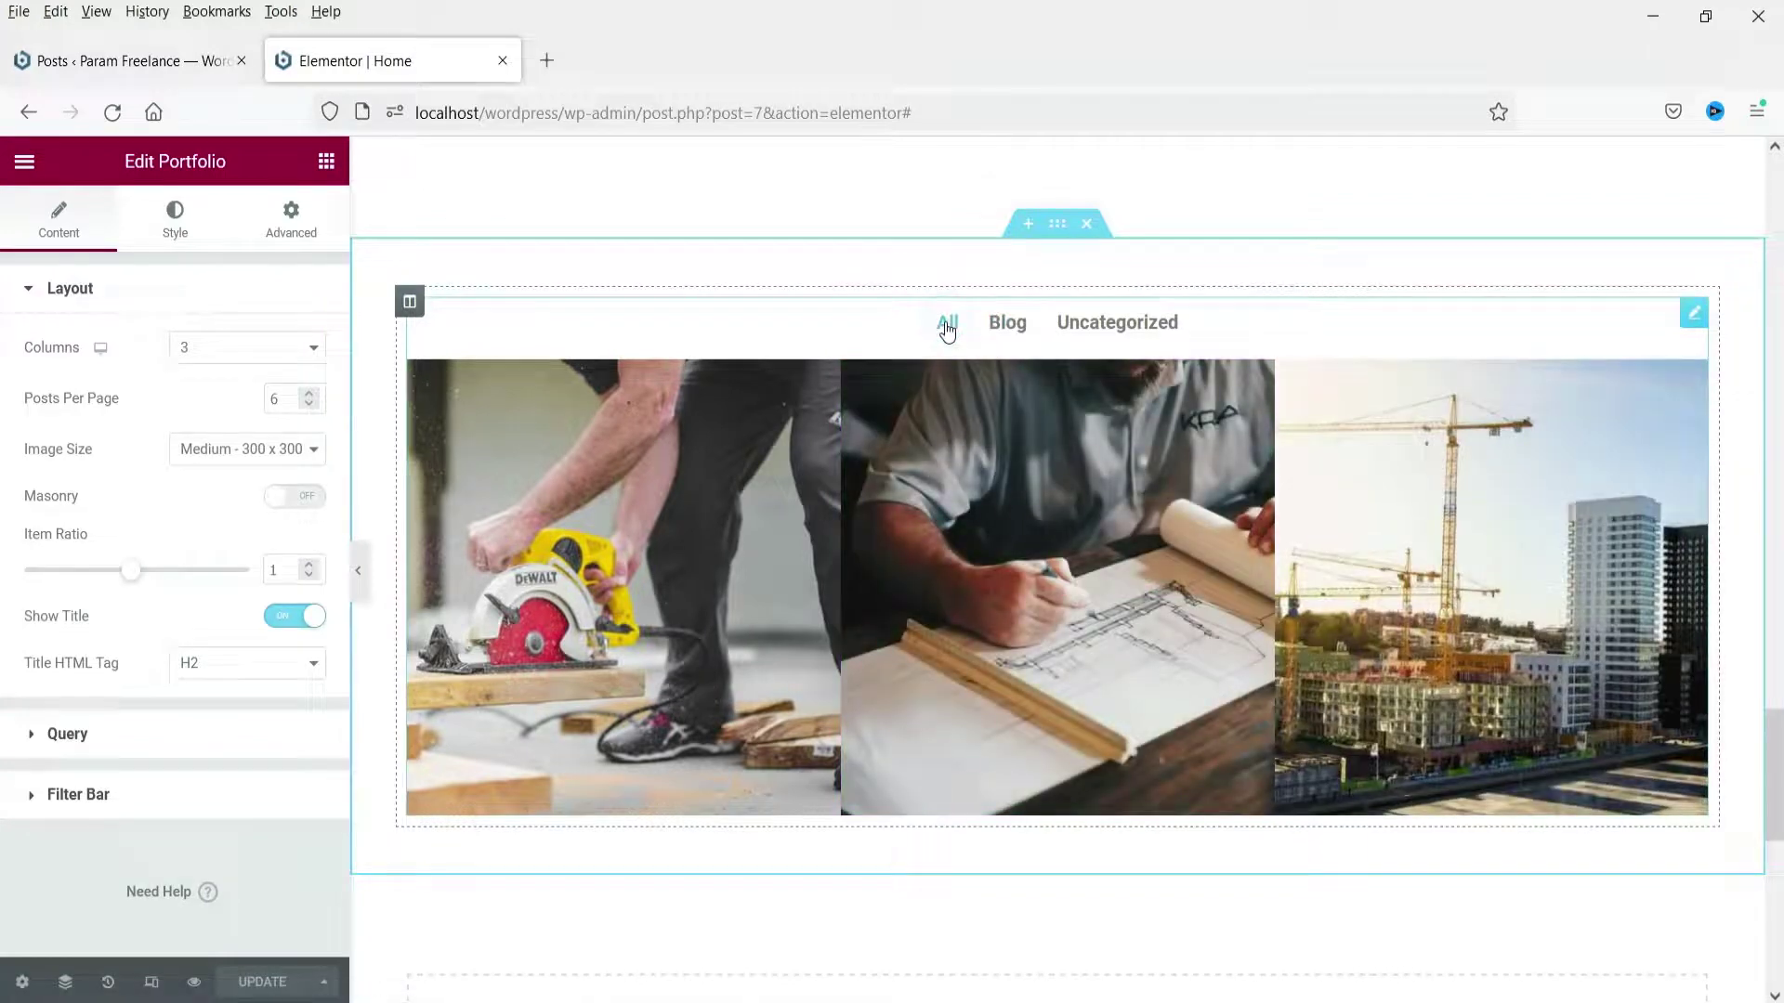
left_click(57, 792)
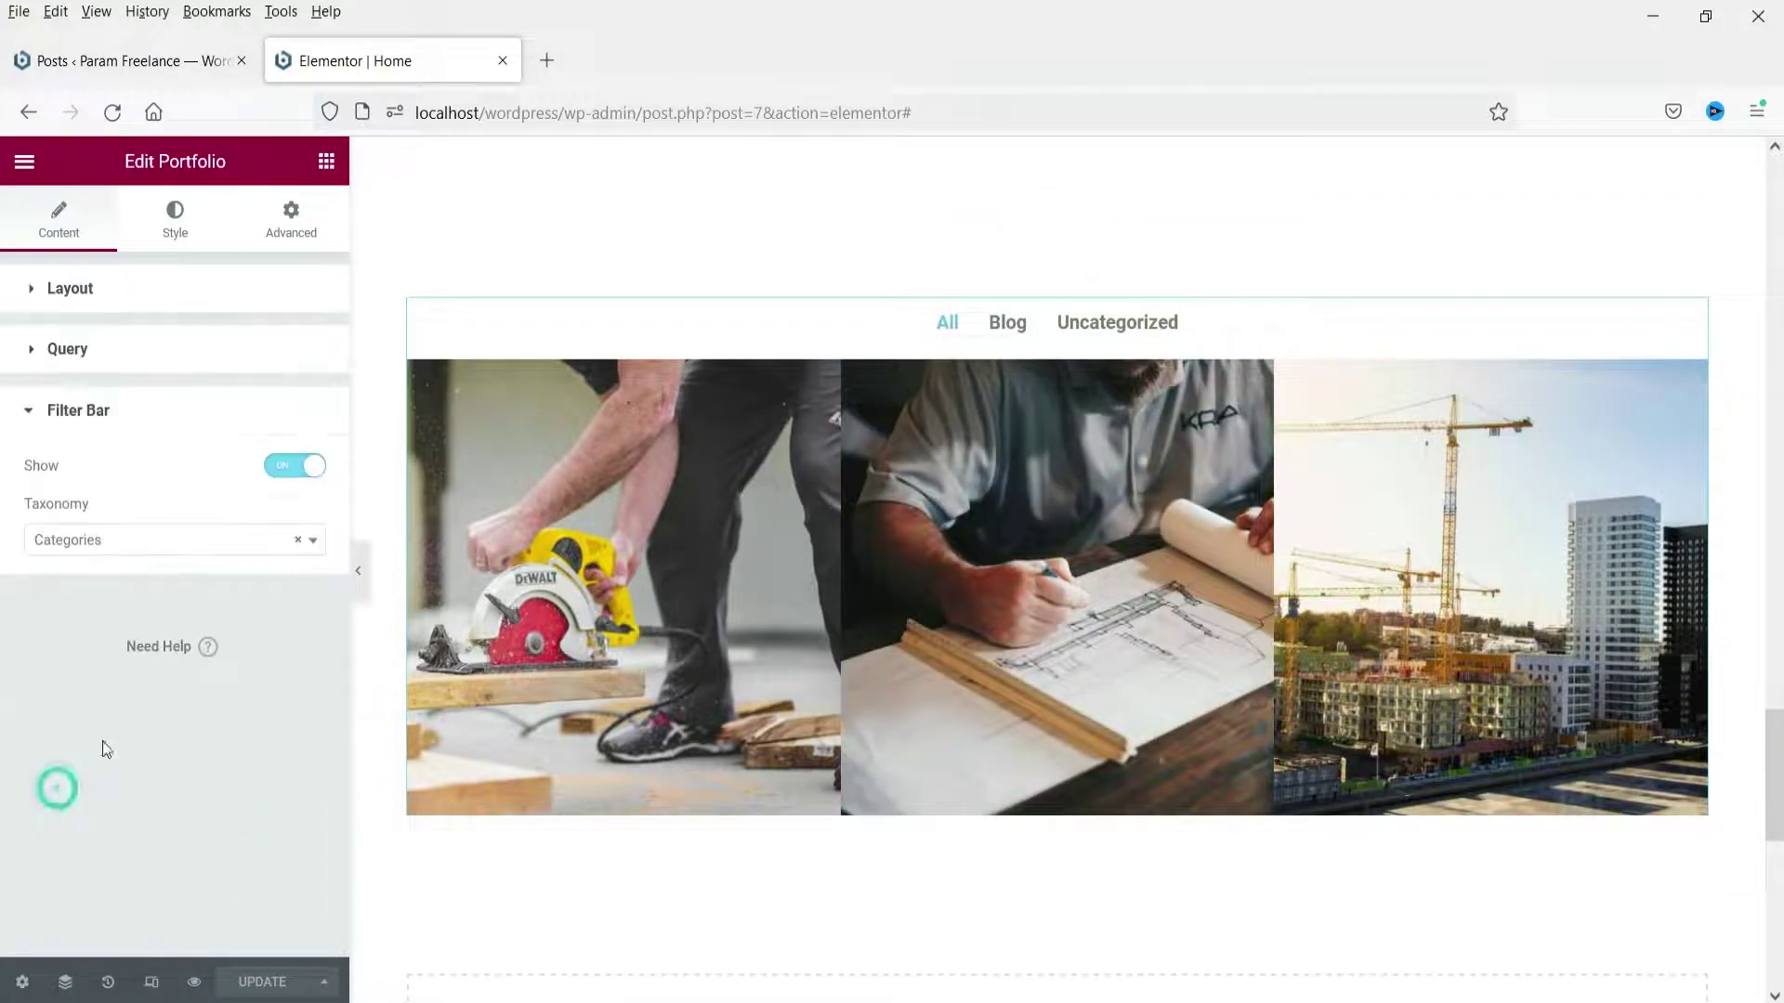
Confirm Categories stays selected as the filter bar taxonomy
left_click(146, 548)
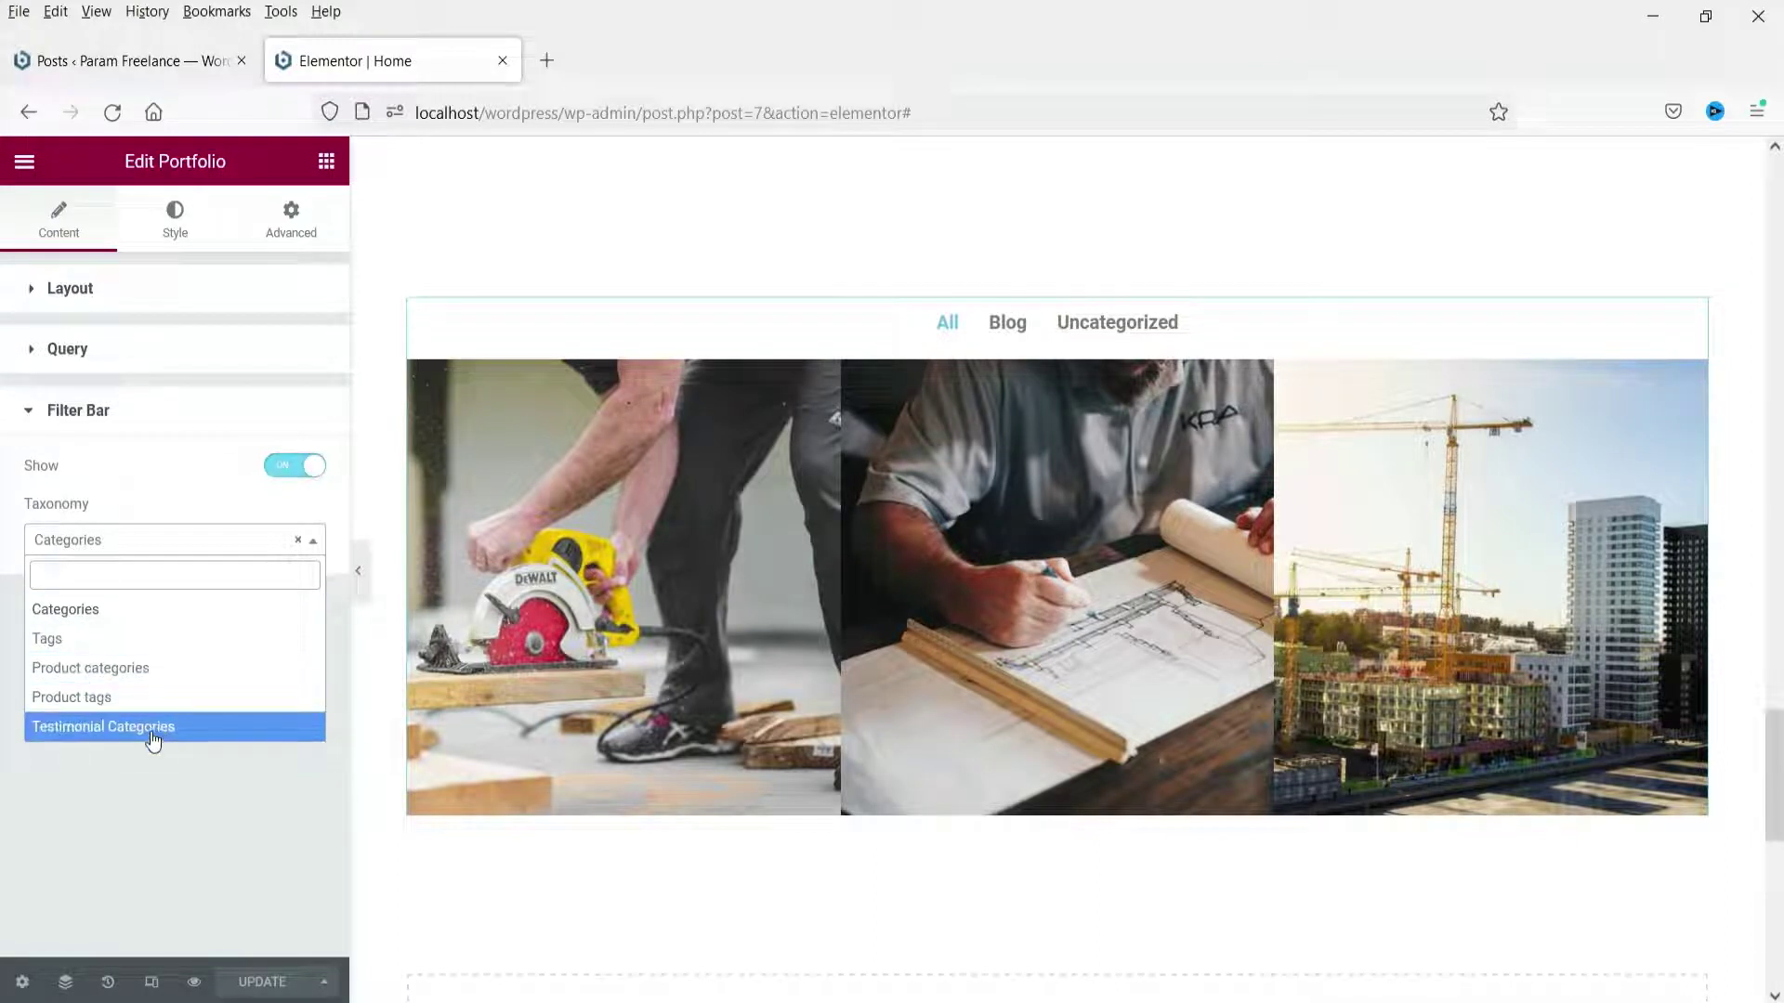
left_click(170, 816)
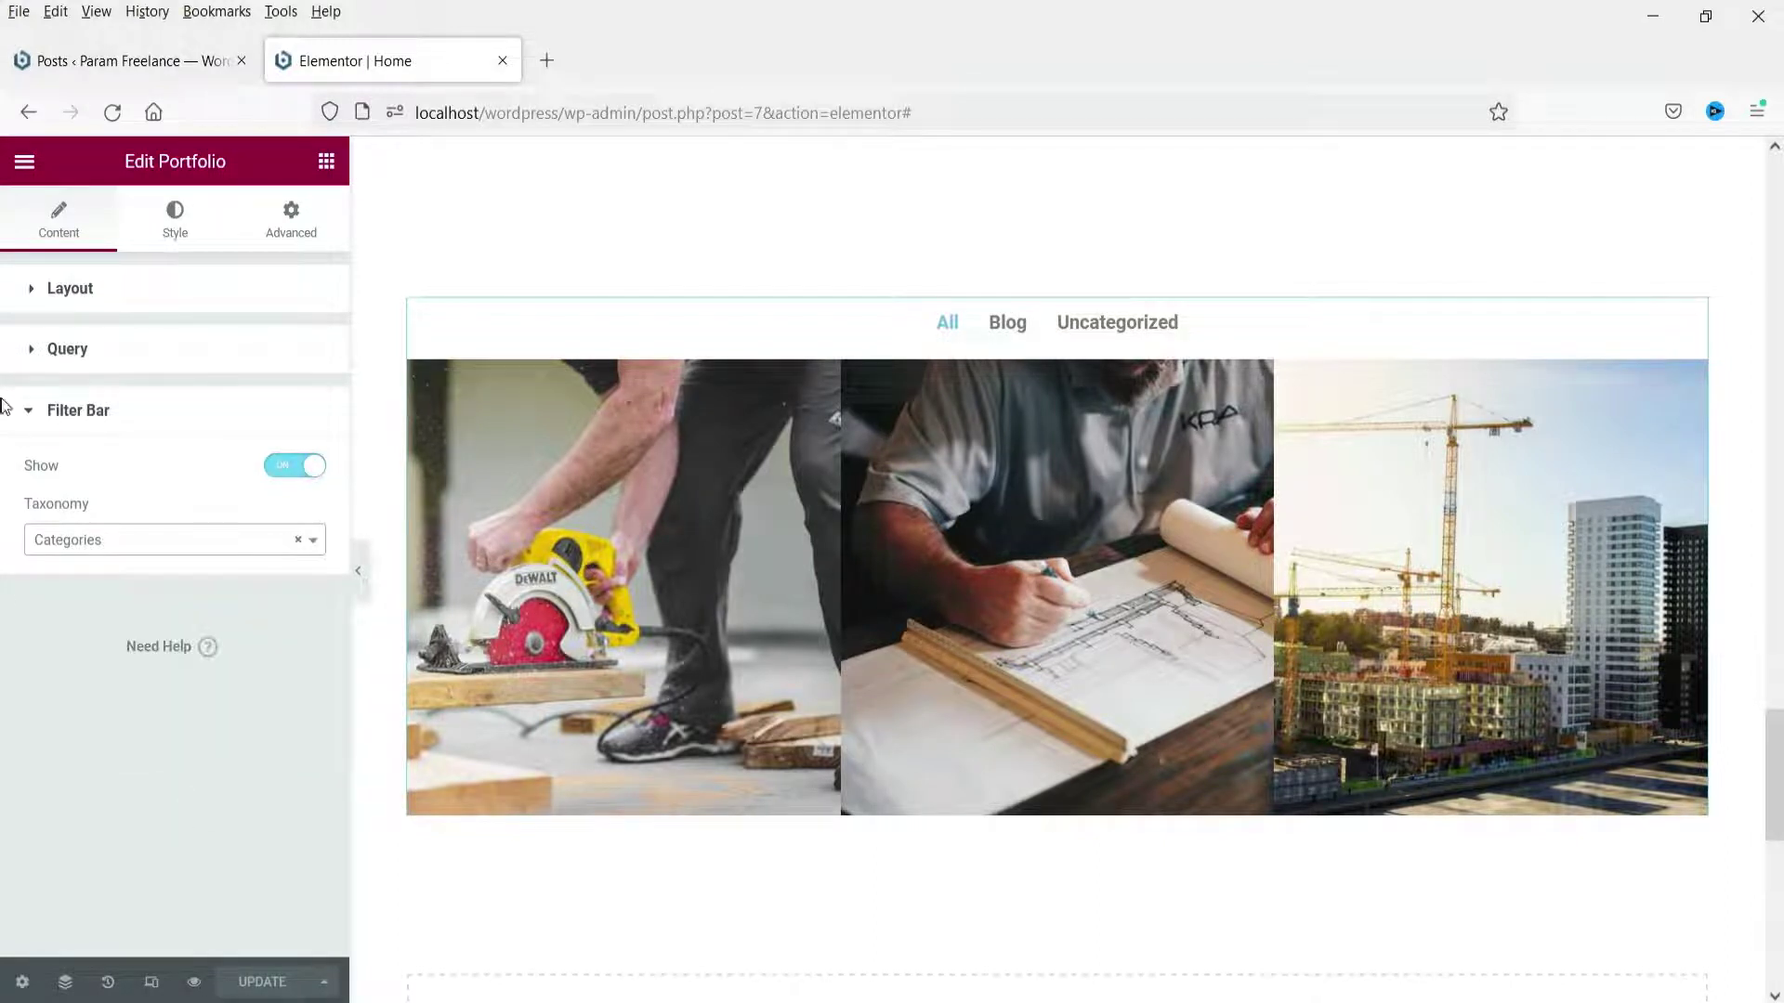
Set the portfolio item columns and rows gaps to 10 and the border radius to 20
left_click(107, 290)
left_click(179, 232)
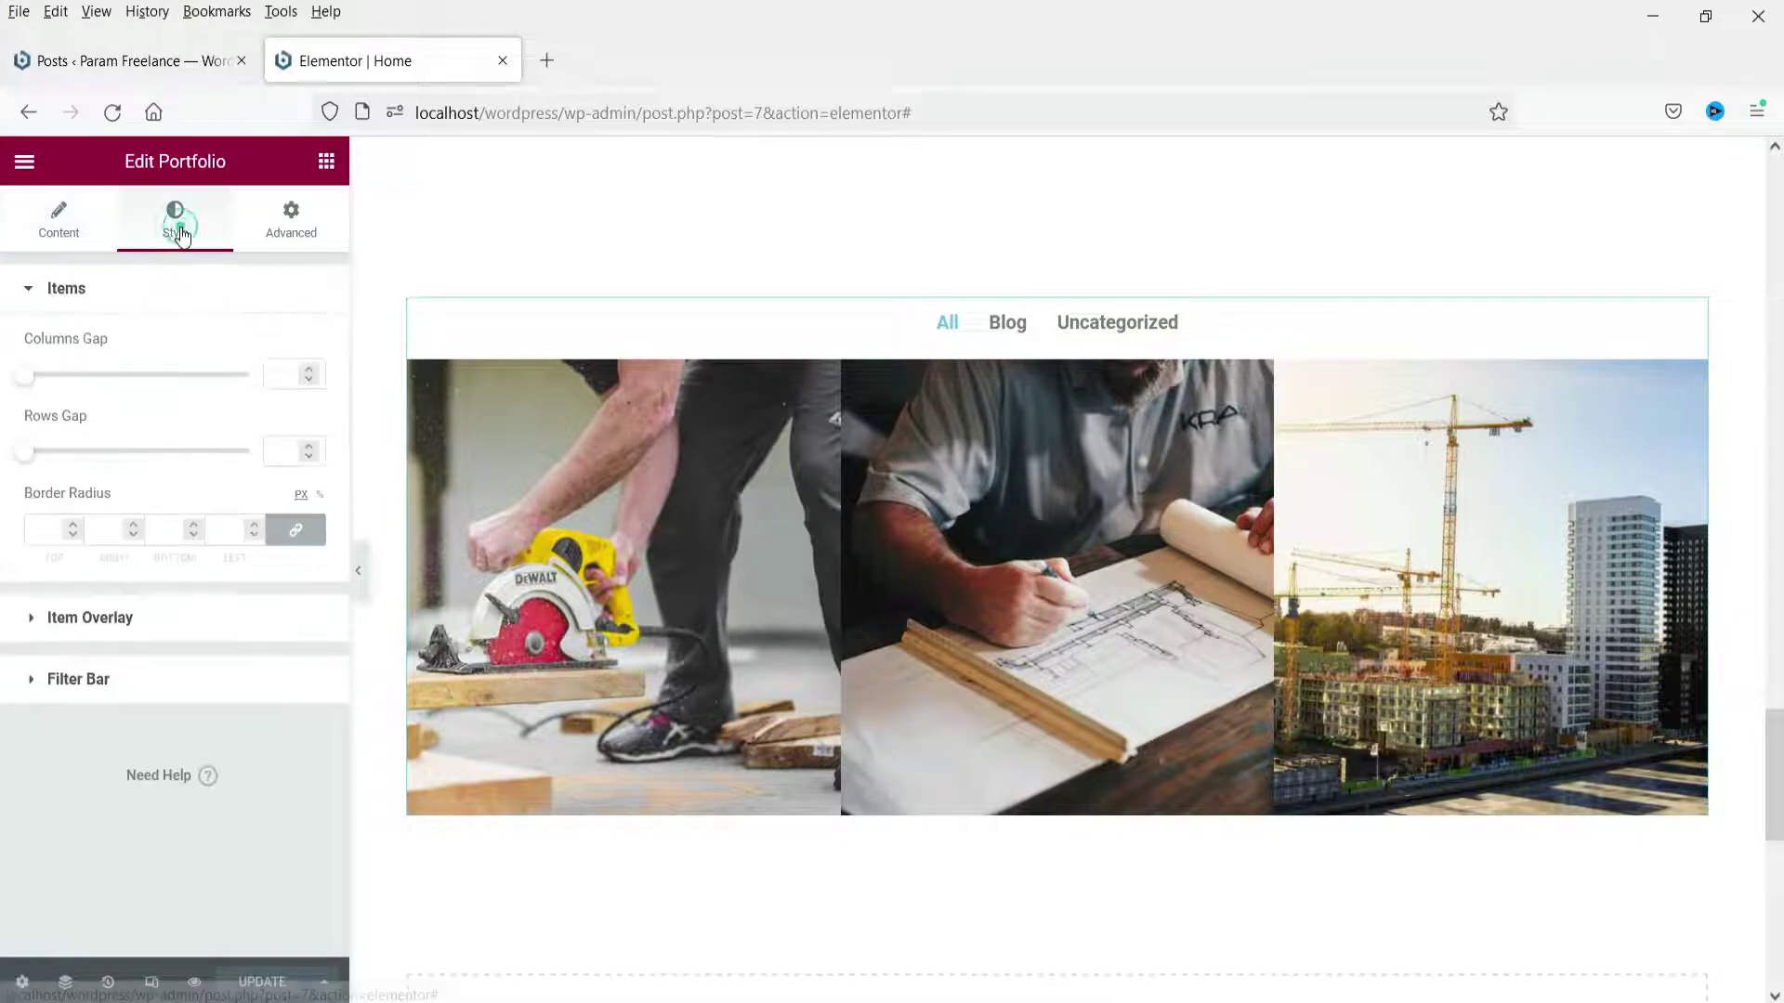
left_click(280, 374)
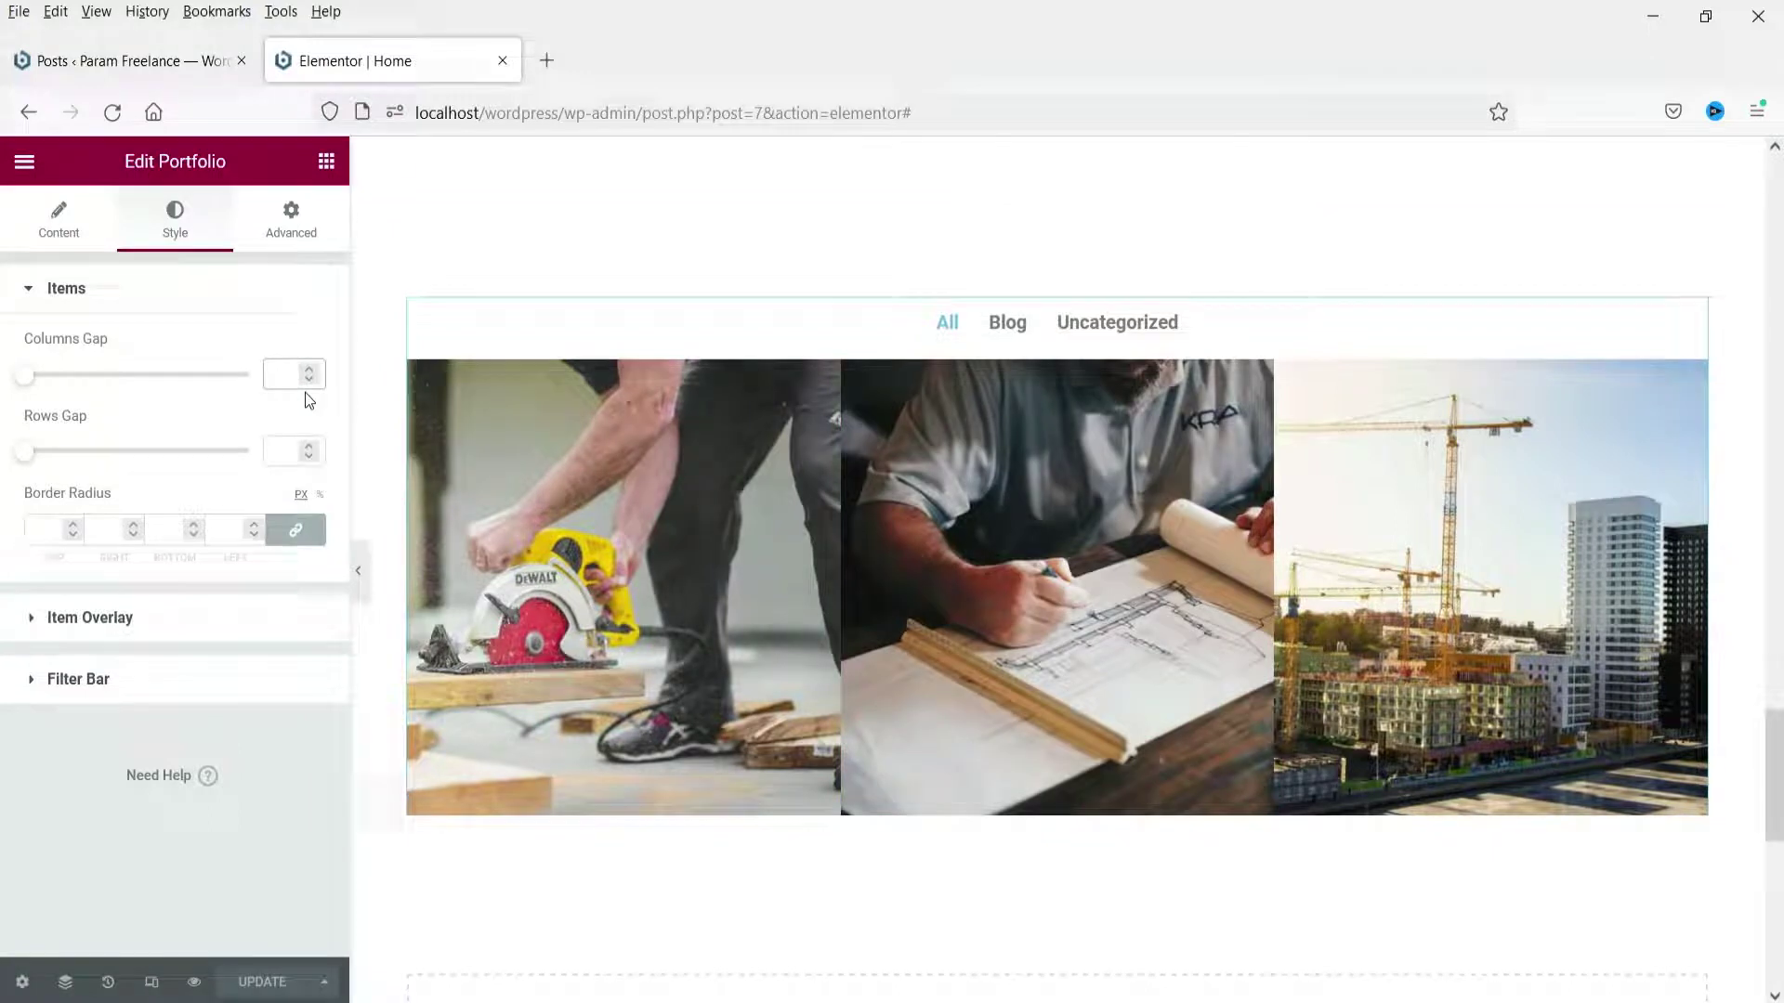
type("10")
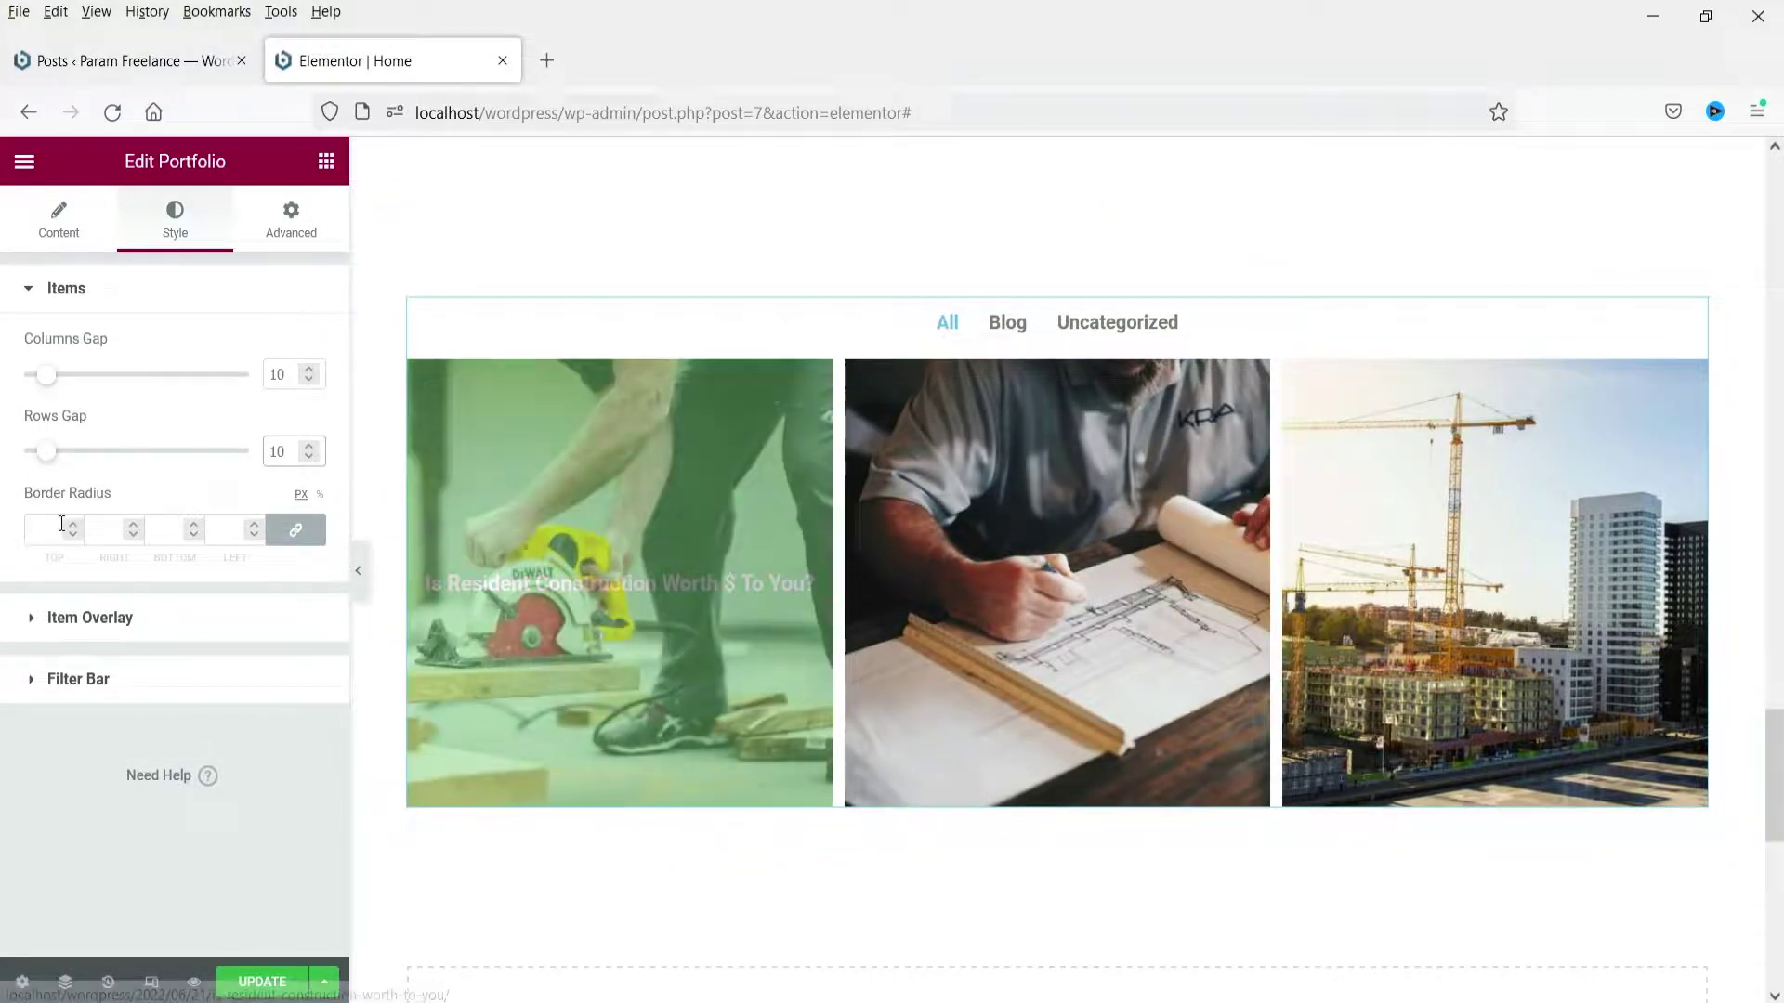
type("10")
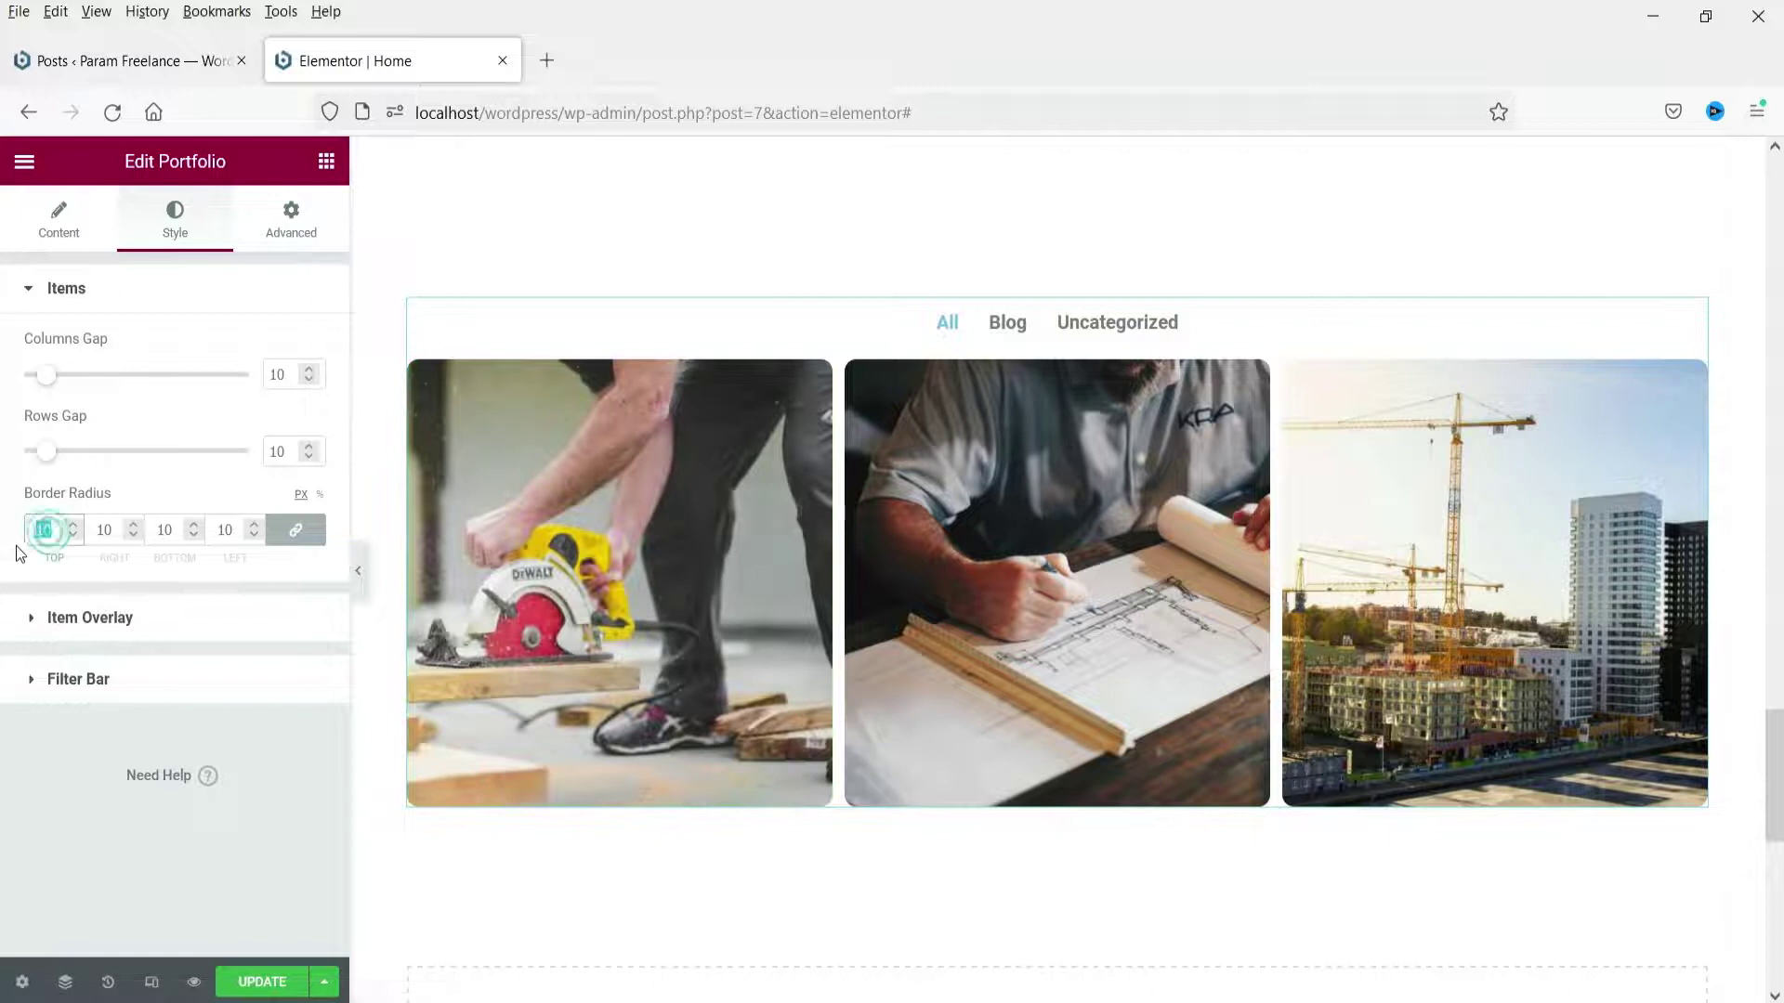
type("20")
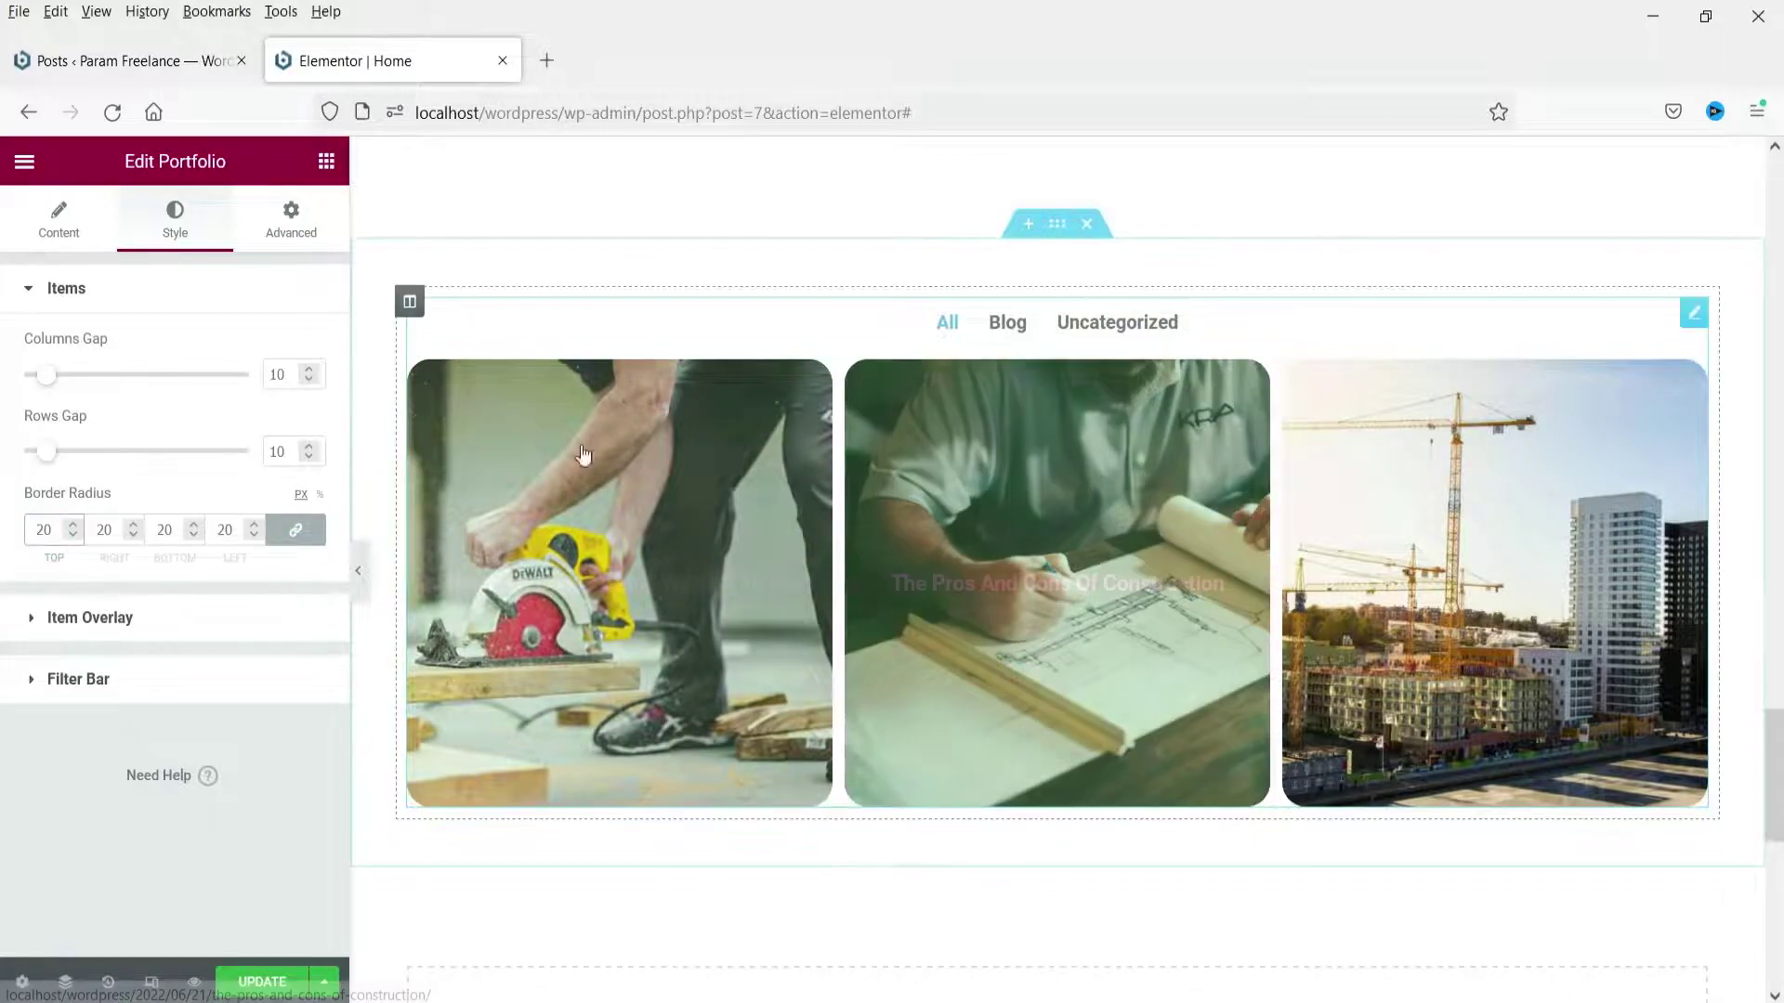
left_click(119, 628)
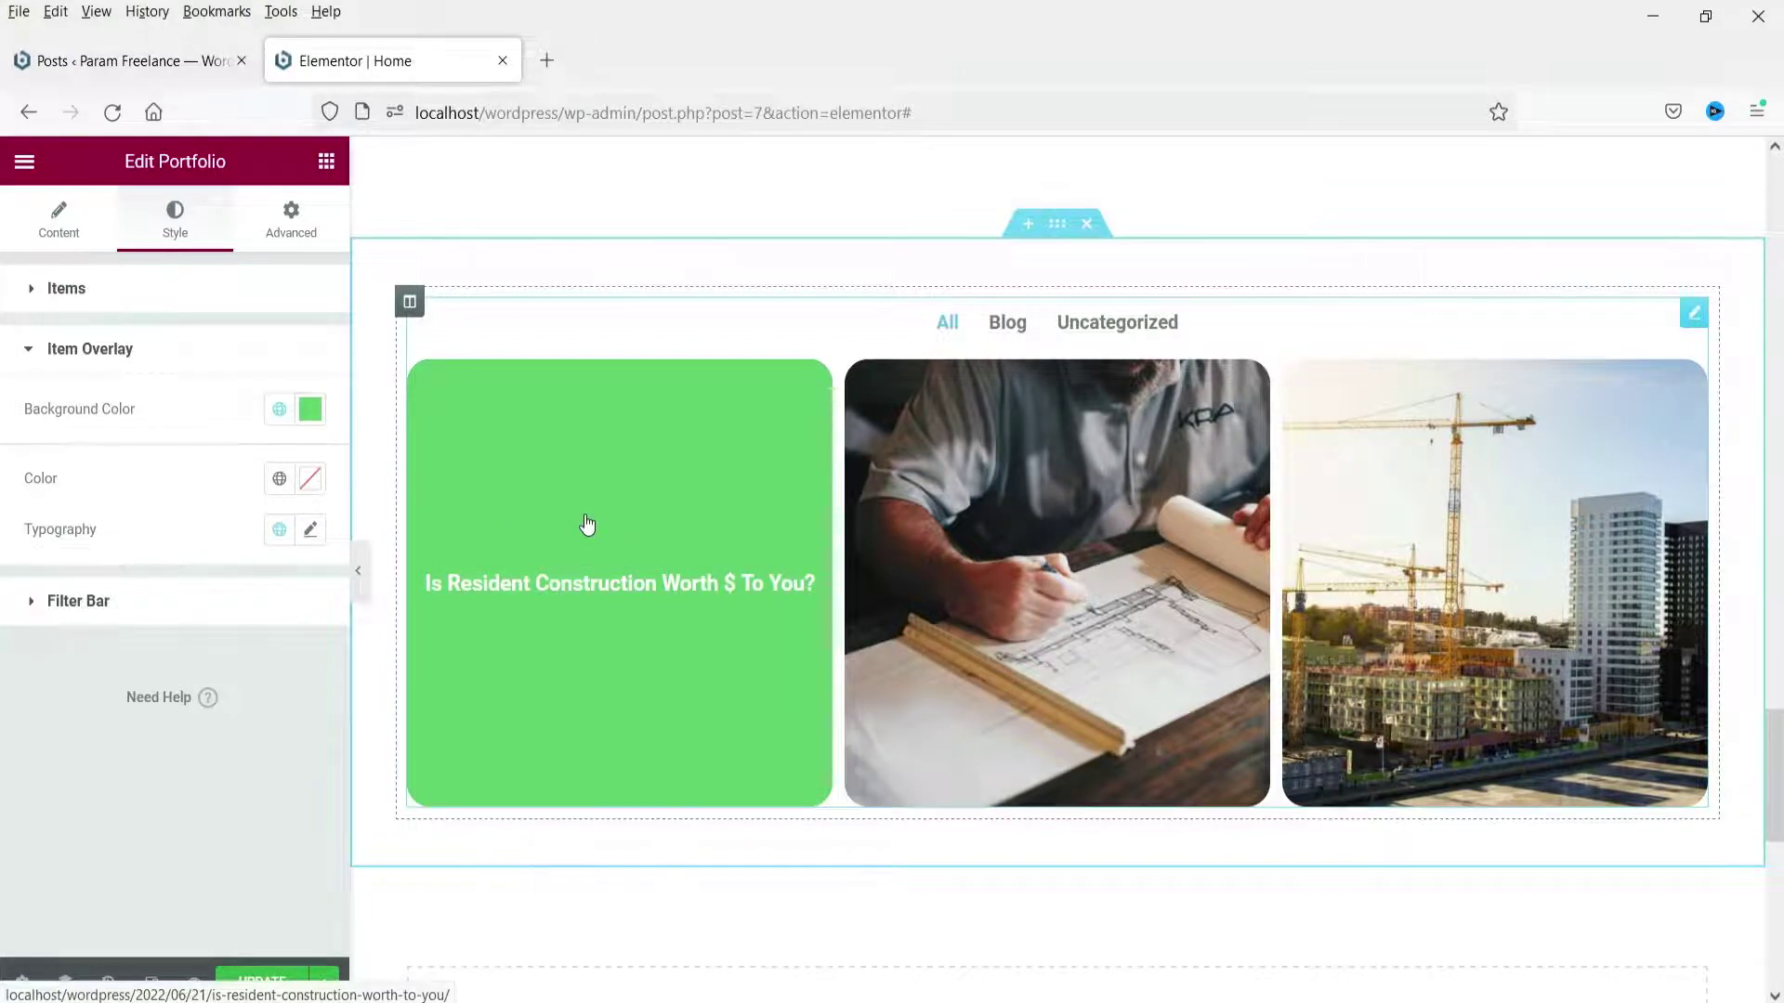
Give the hover overlay background the global dark blue colour with reduced opacity
left_click(278, 409)
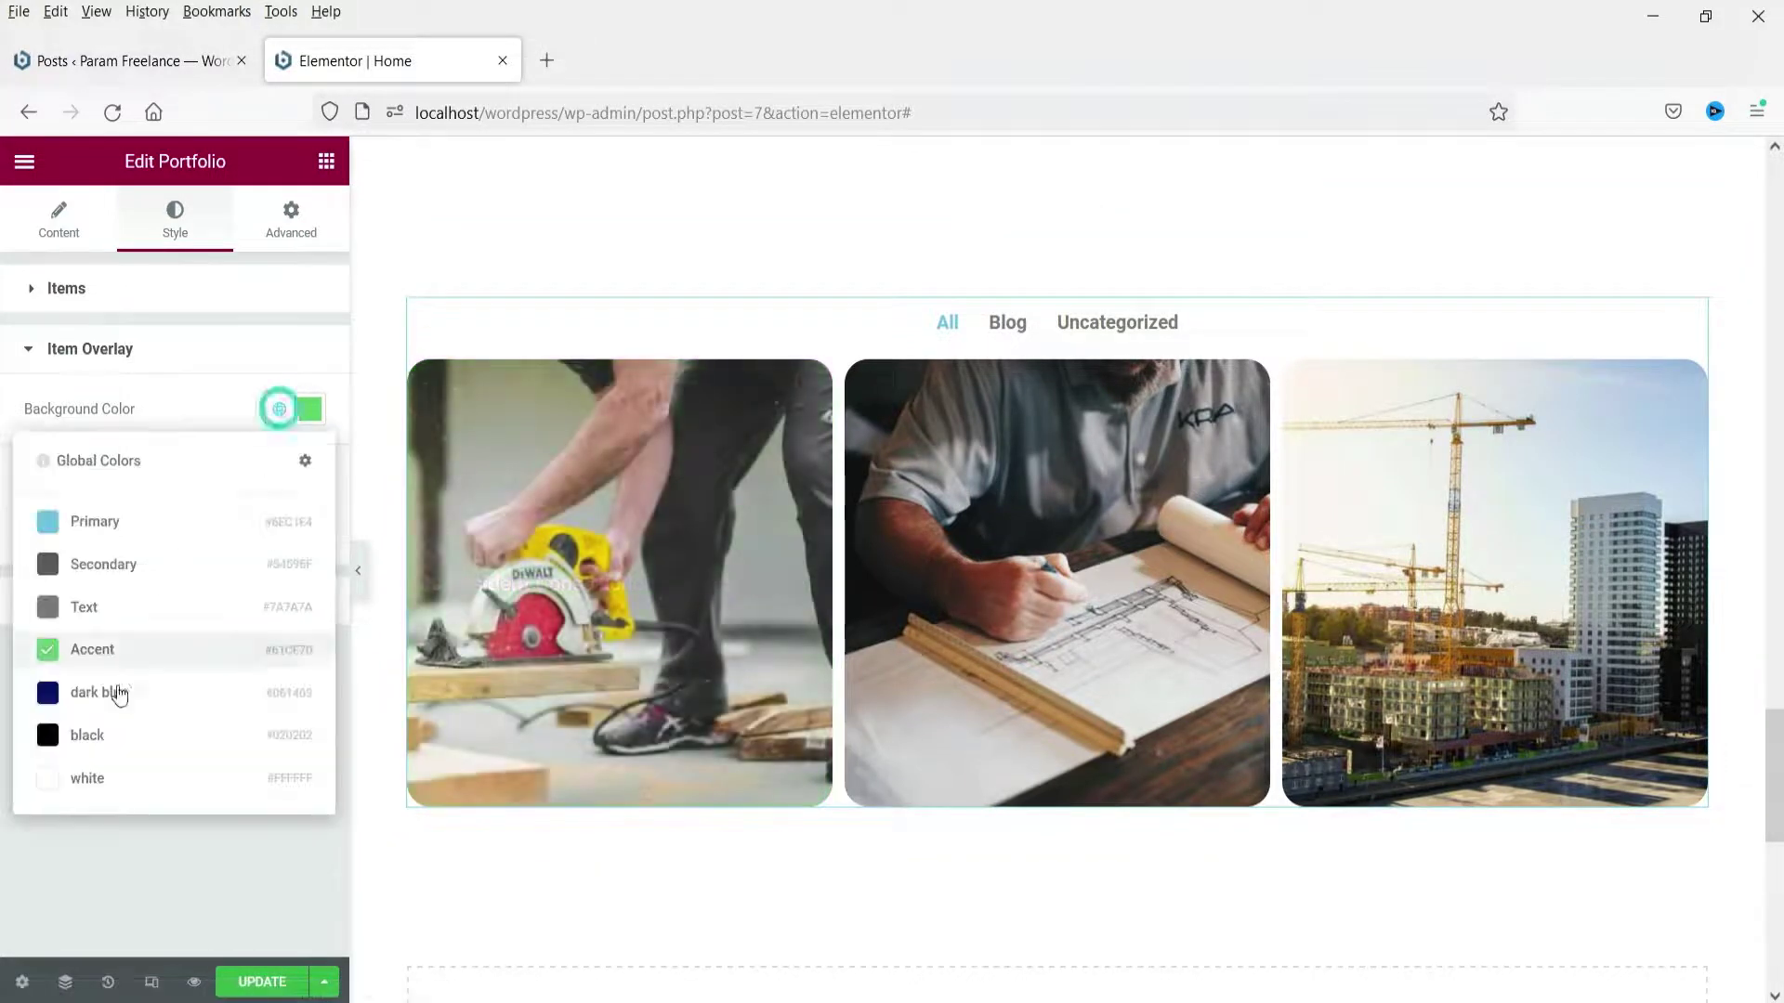
left_click(99, 693)
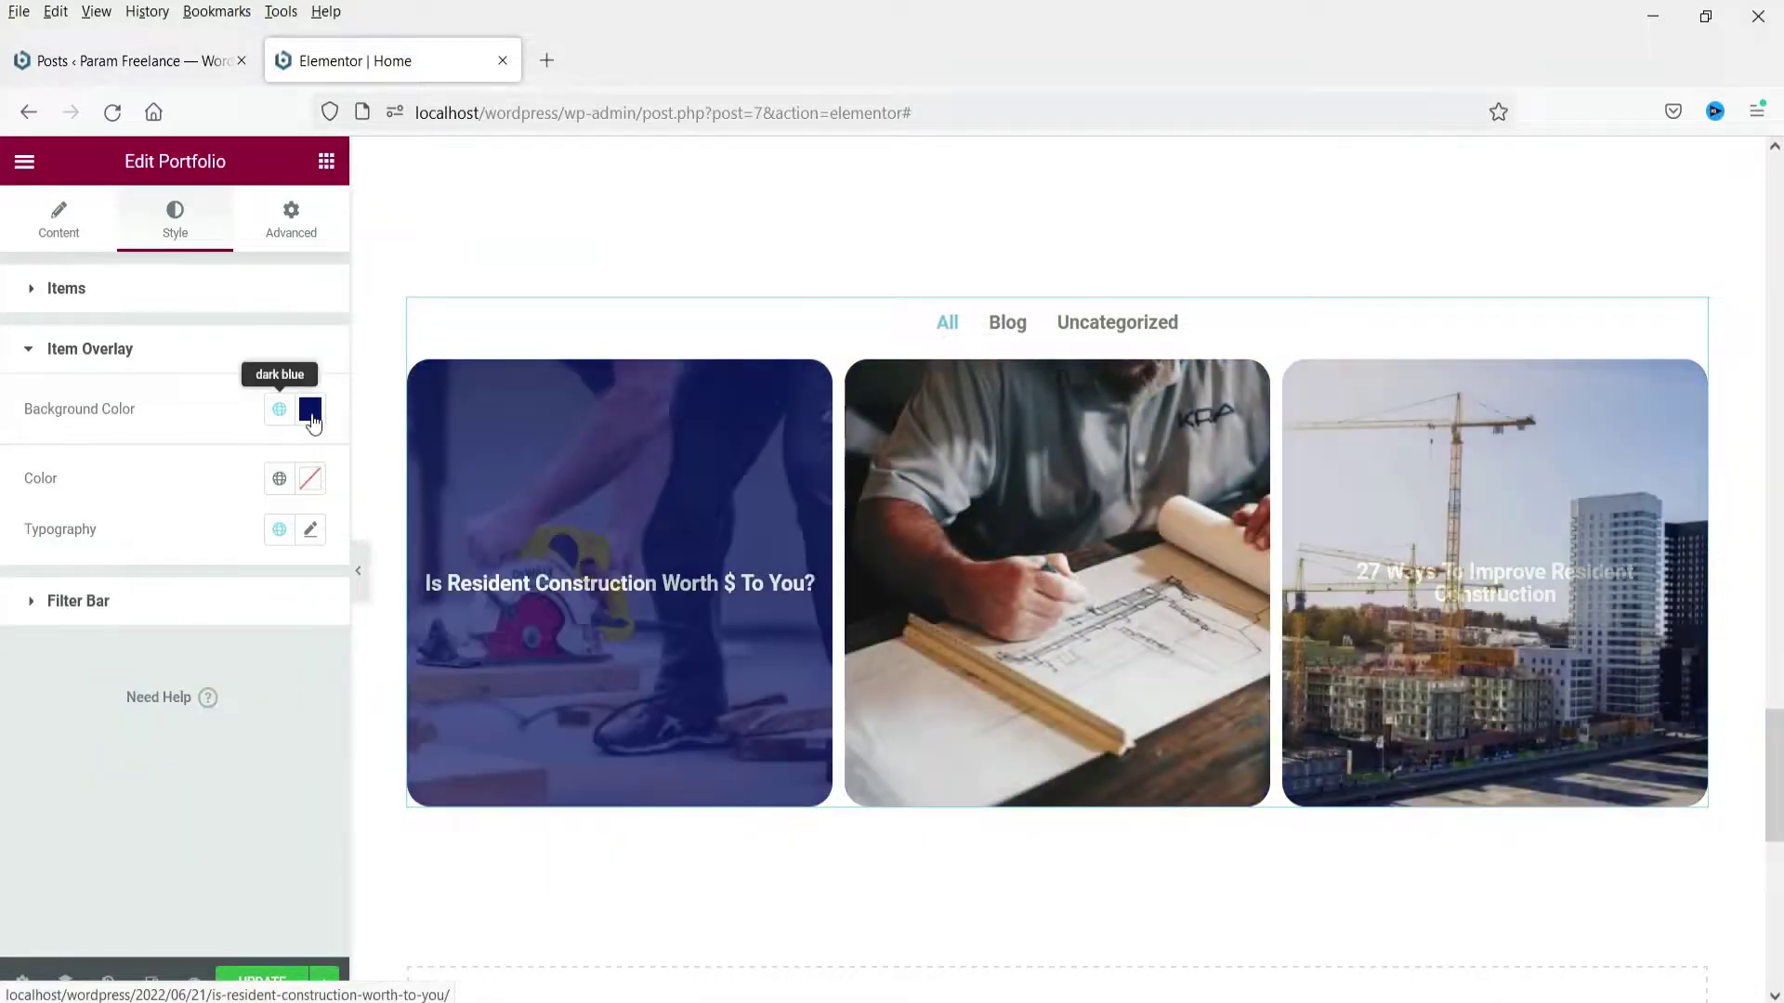
left_click(310, 408)
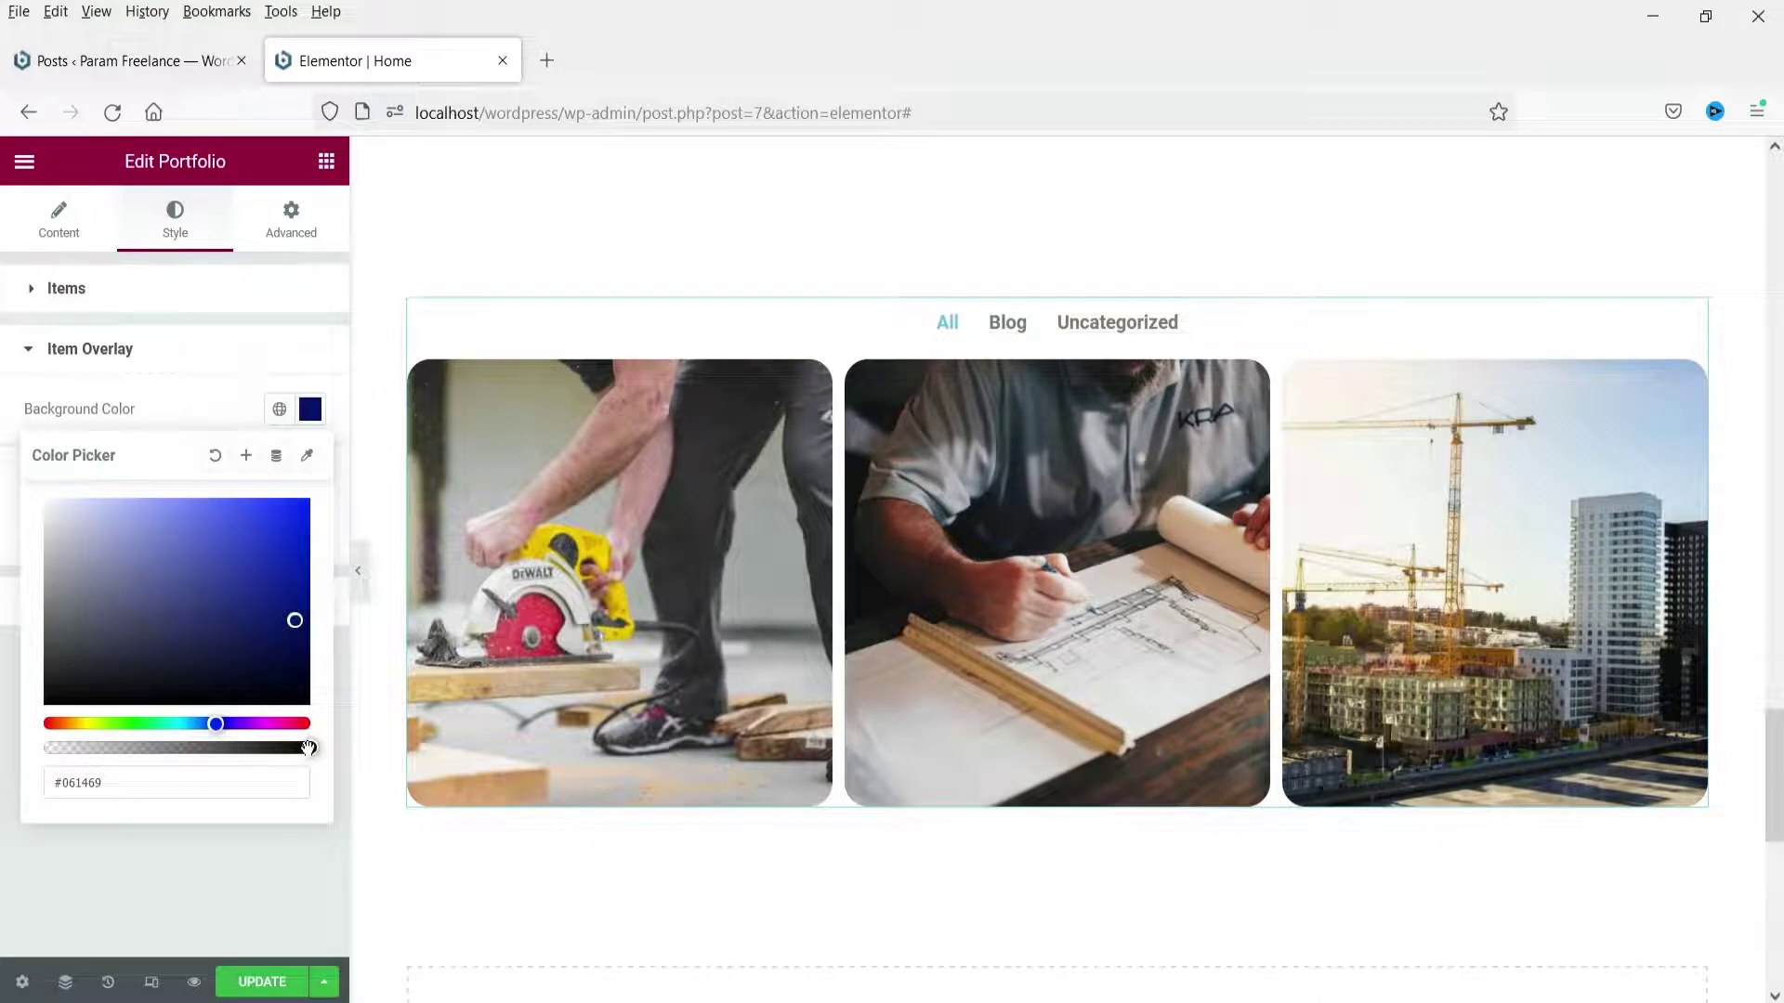
left_click_drag(246, 750, 228, 751)
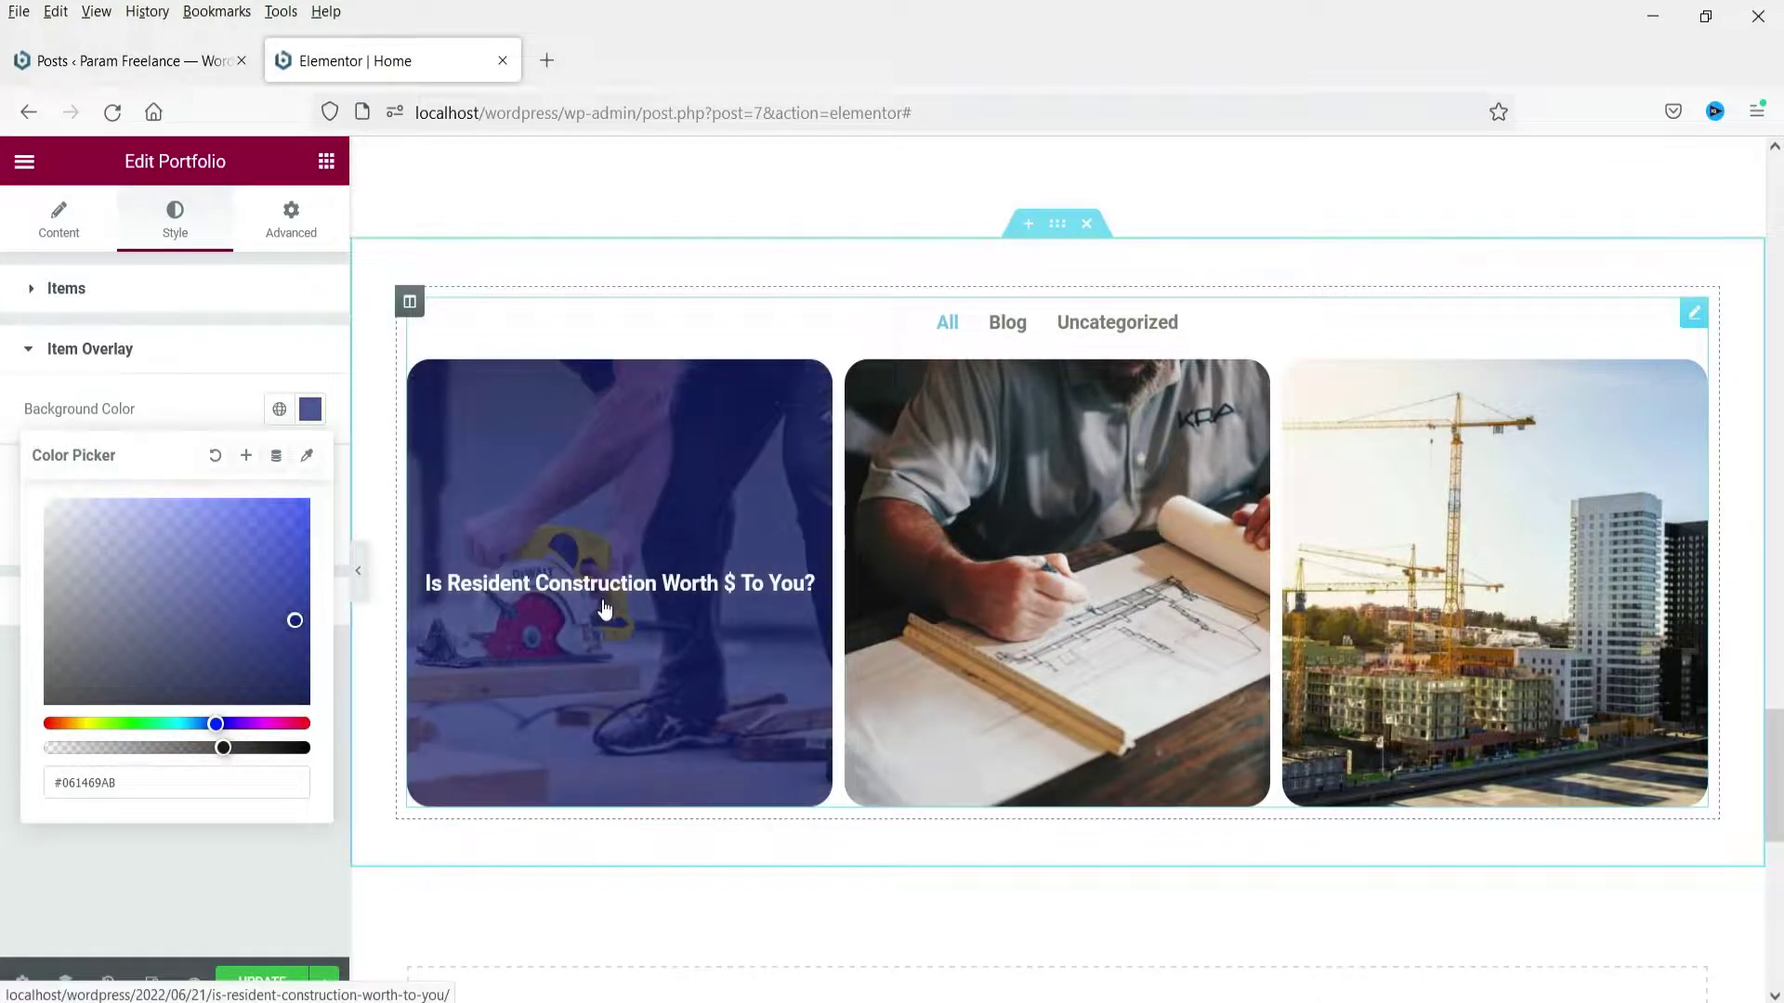
mouse_move(224, 749)
left_mouse_down()
mouse_move(311, 749)
mouse_move(222, 749)
left_mouse_up()
left_click(21, 505)
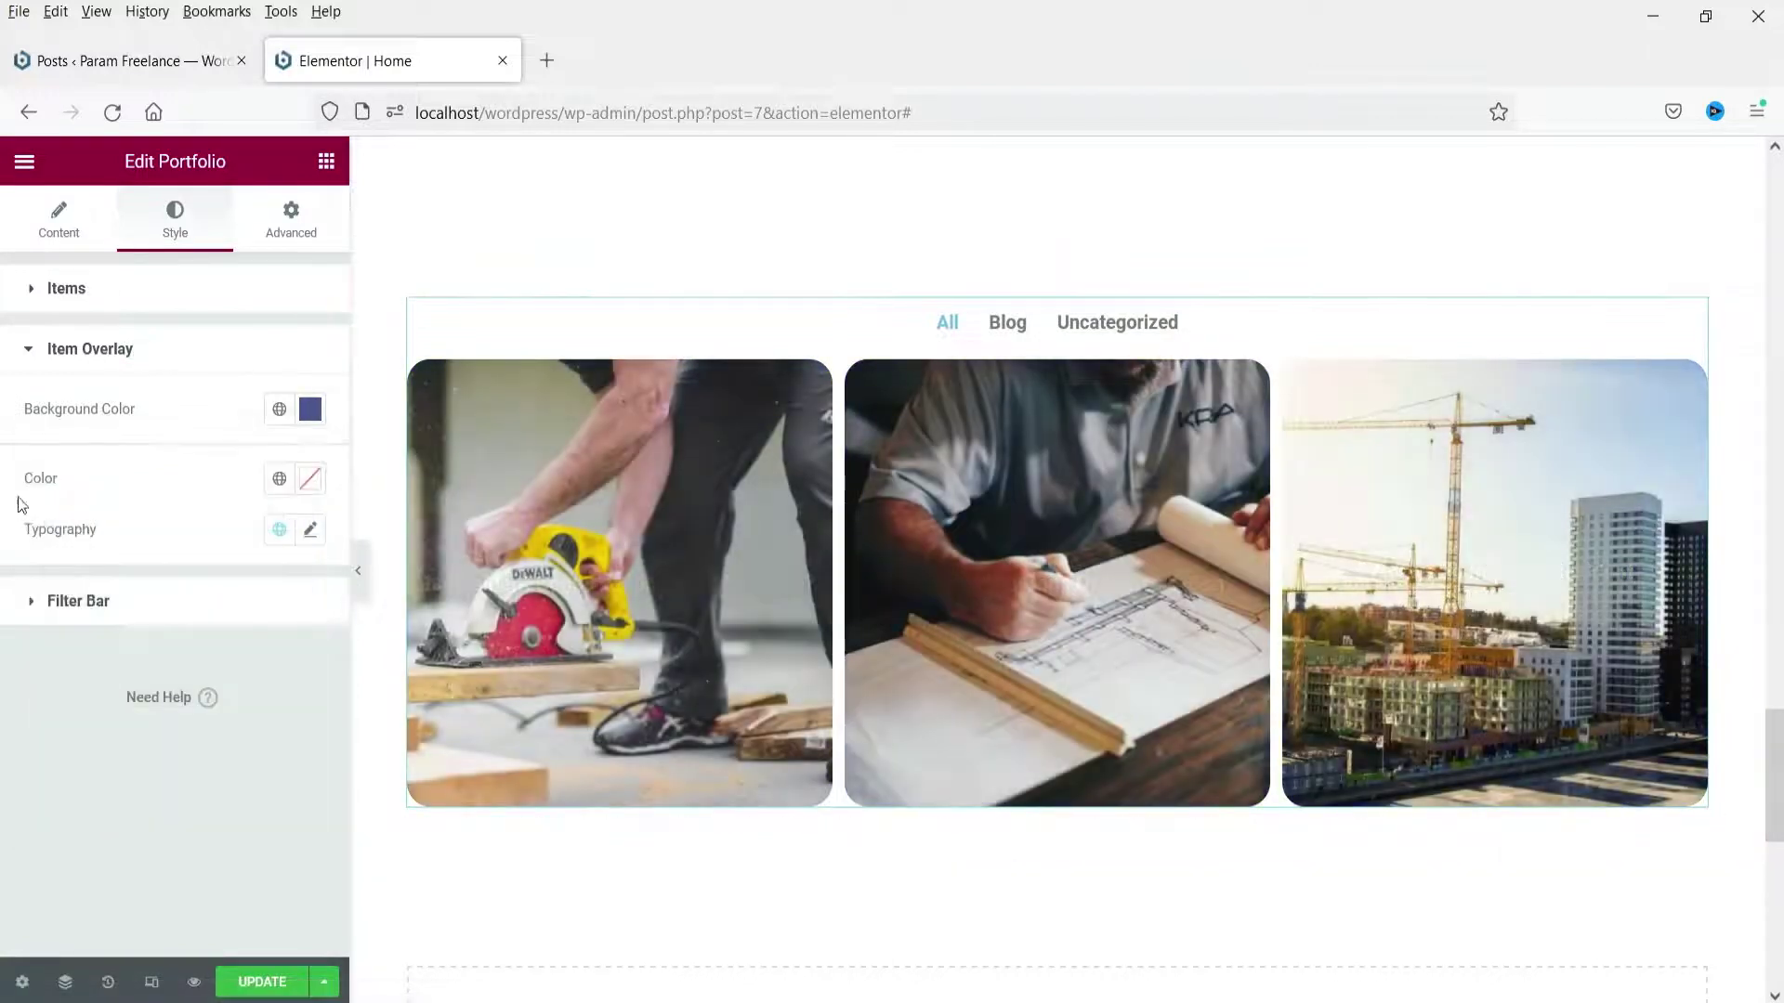
Make the overlay title white, in Roboto at 25 px and weight 600
left_click(279, 480)
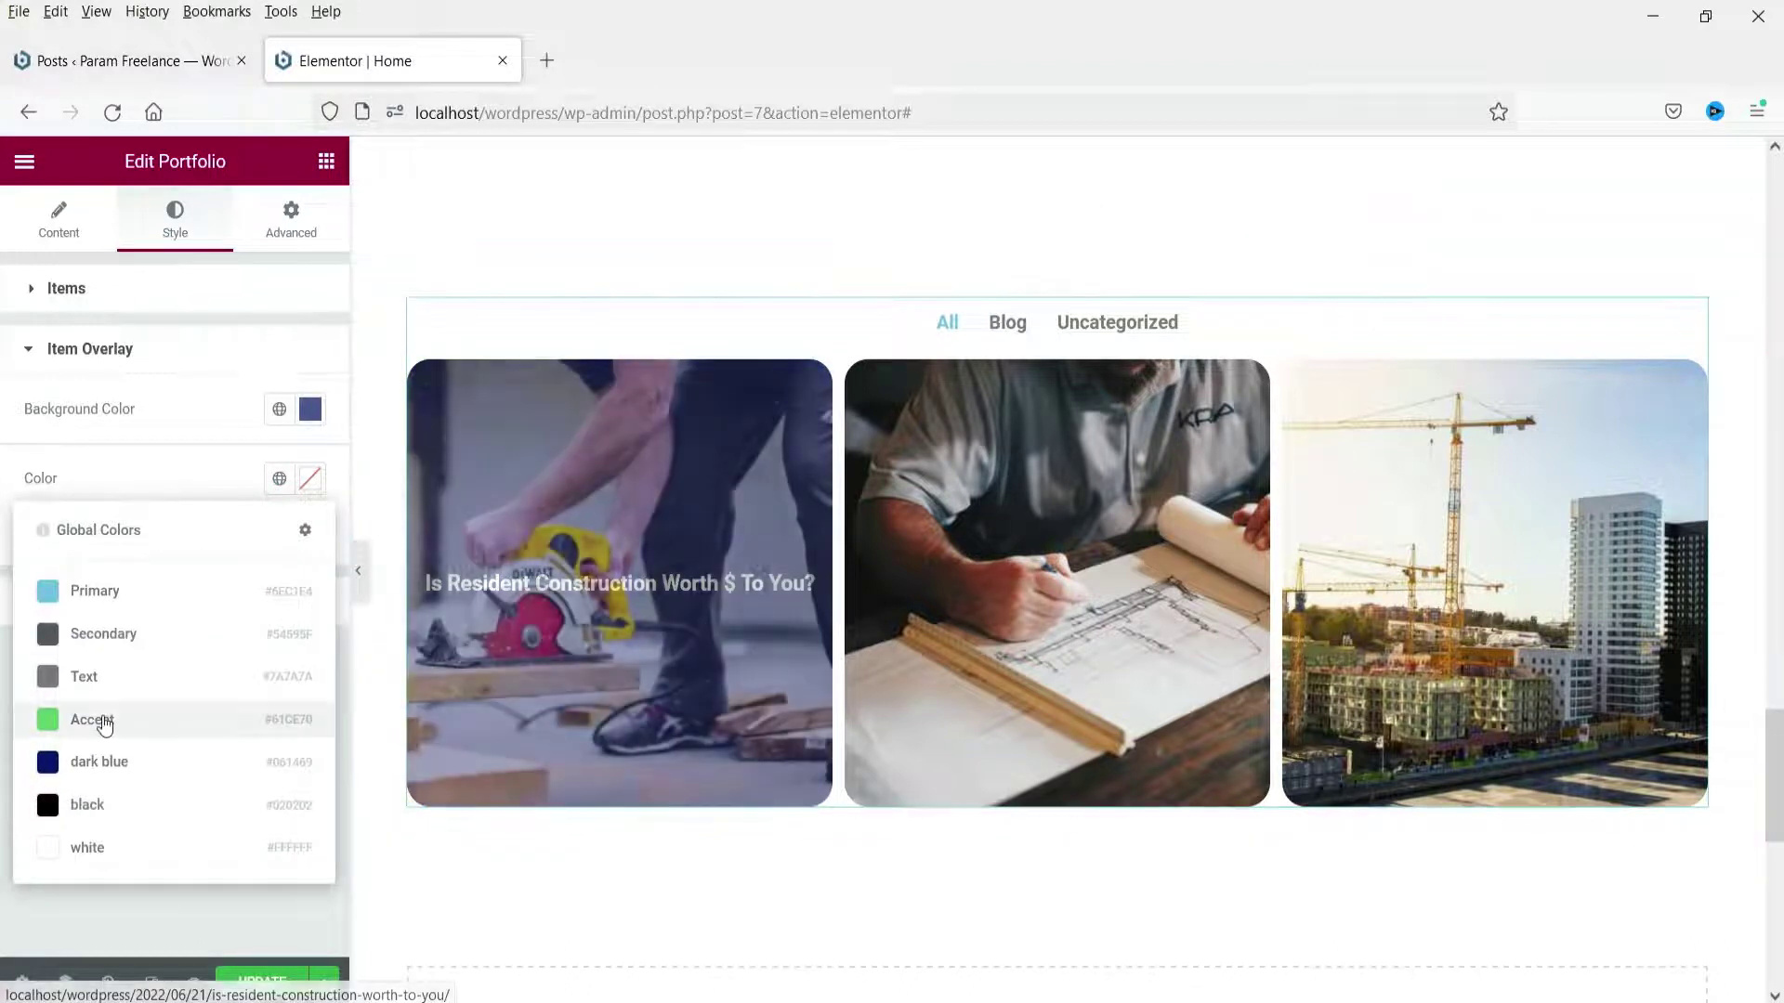
left_click(98, 720)
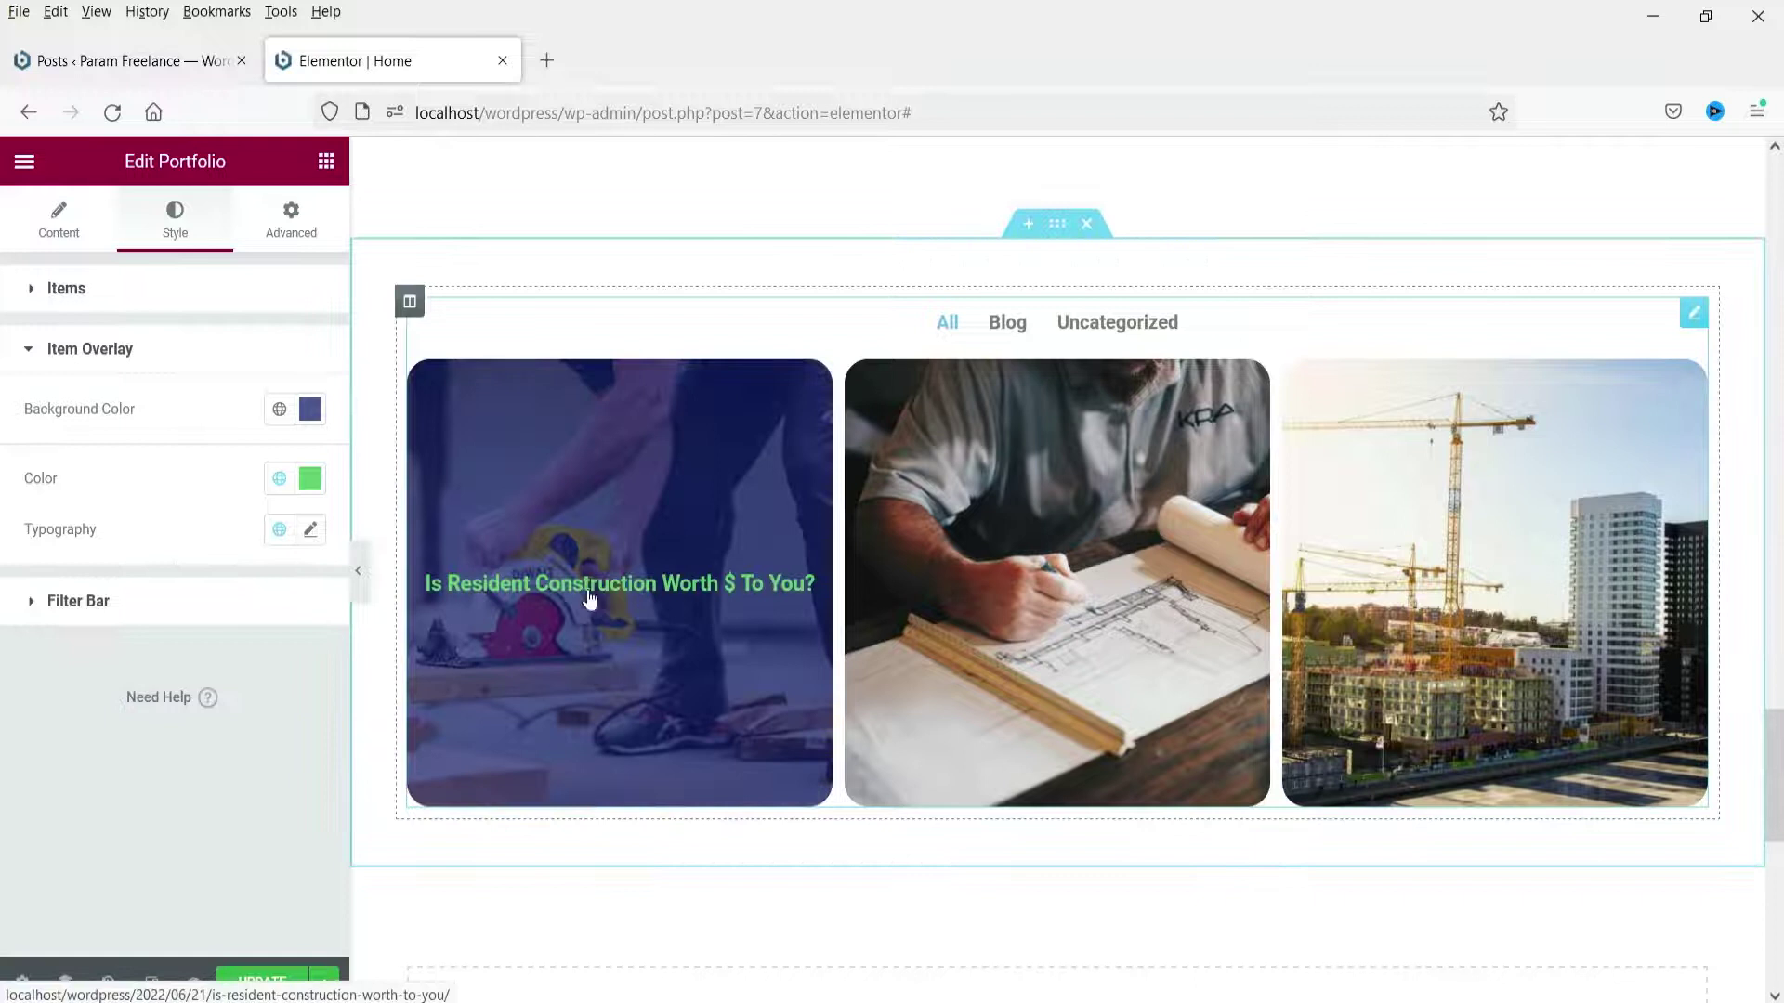
left_click(279, 478)
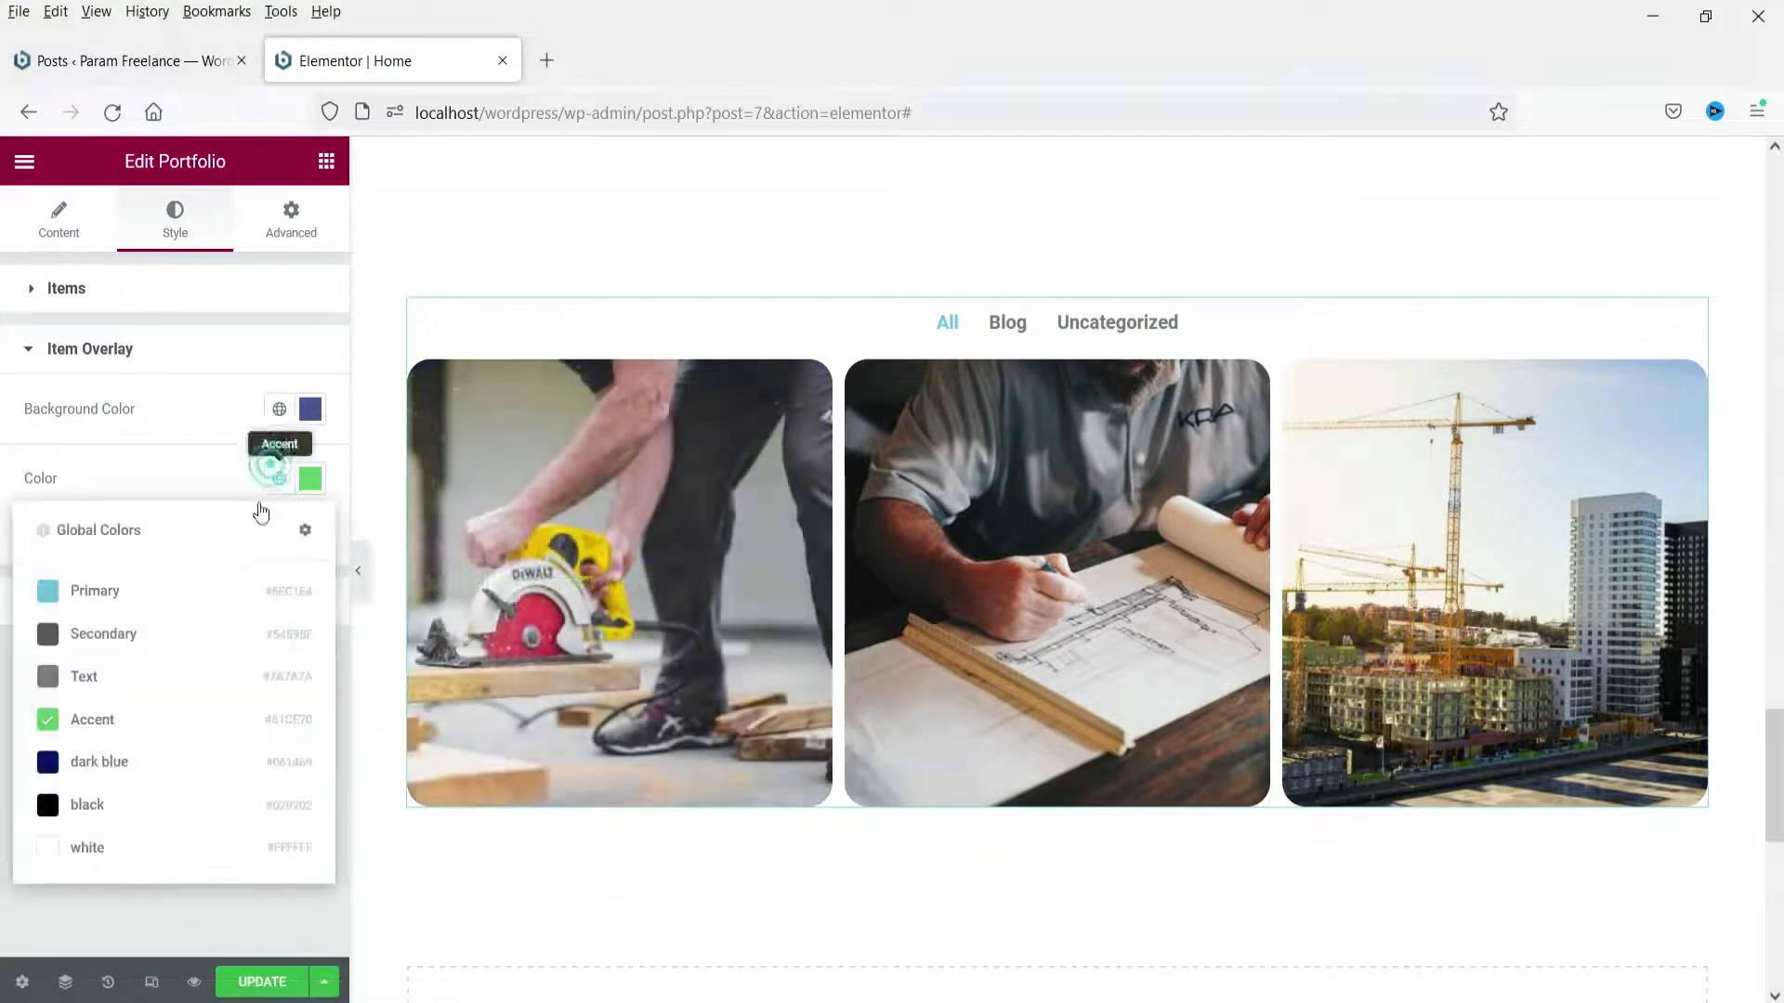
left_click(79, 850)
left_click(310, 529)
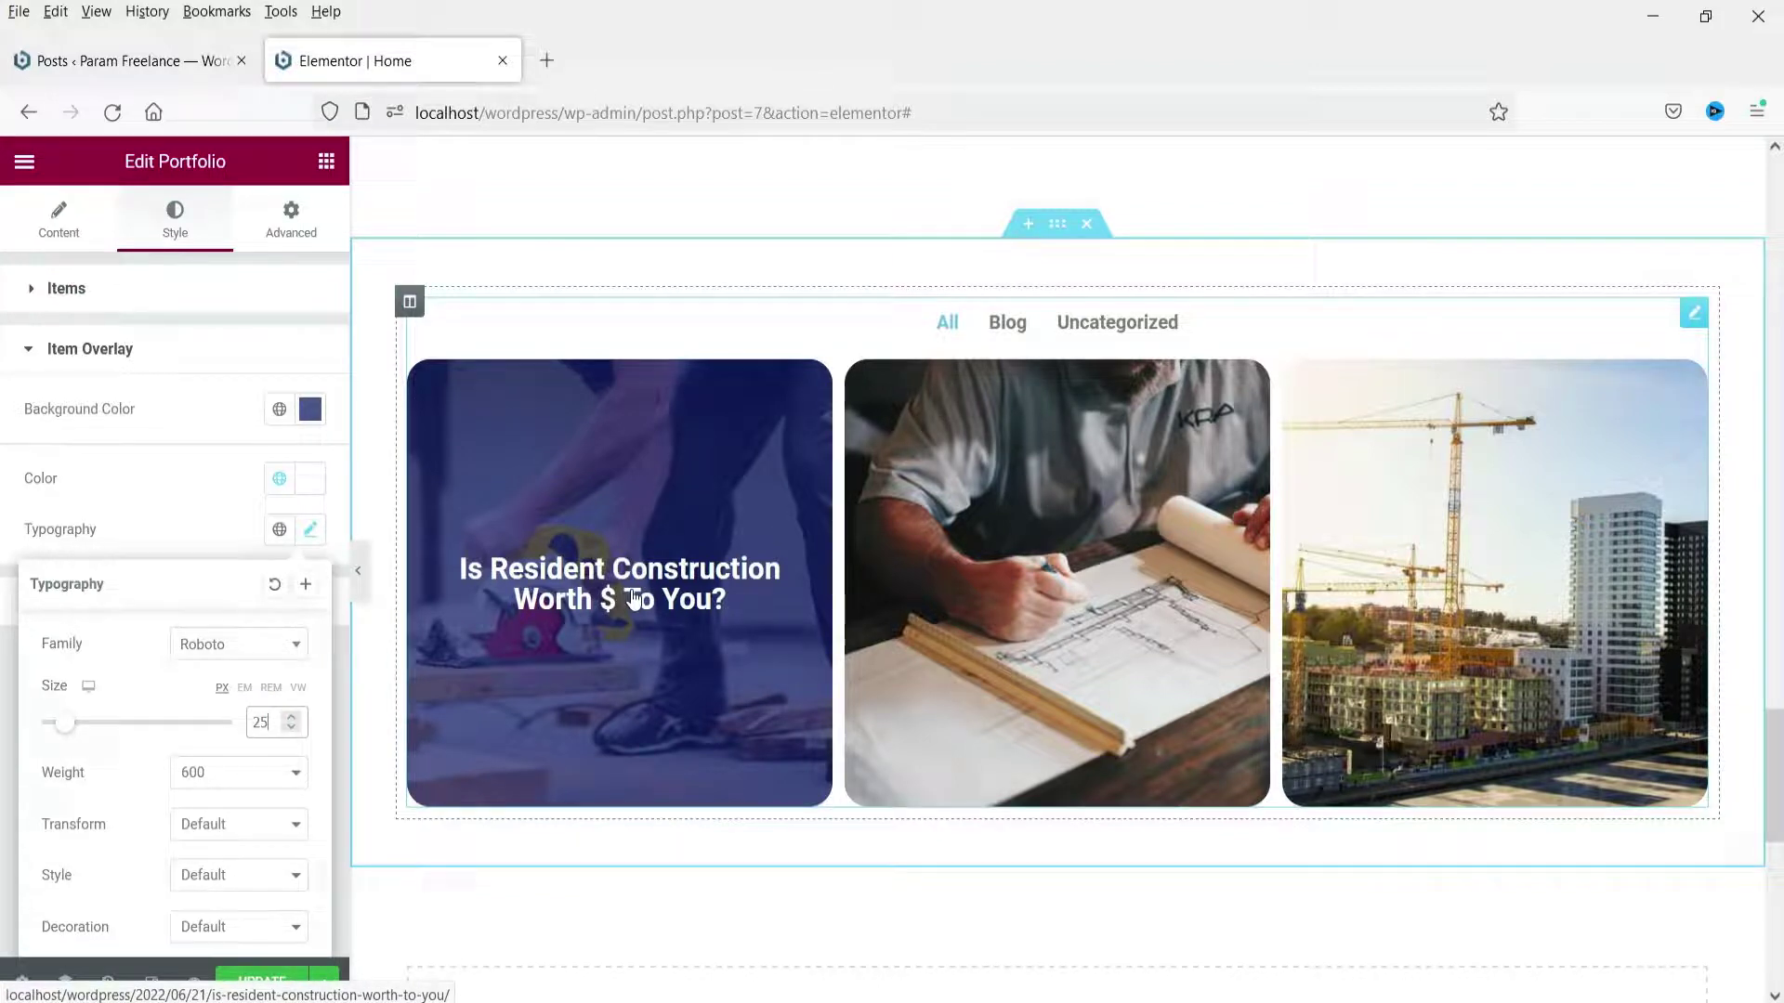
left_click(181, 526)
left_click(100, 615)
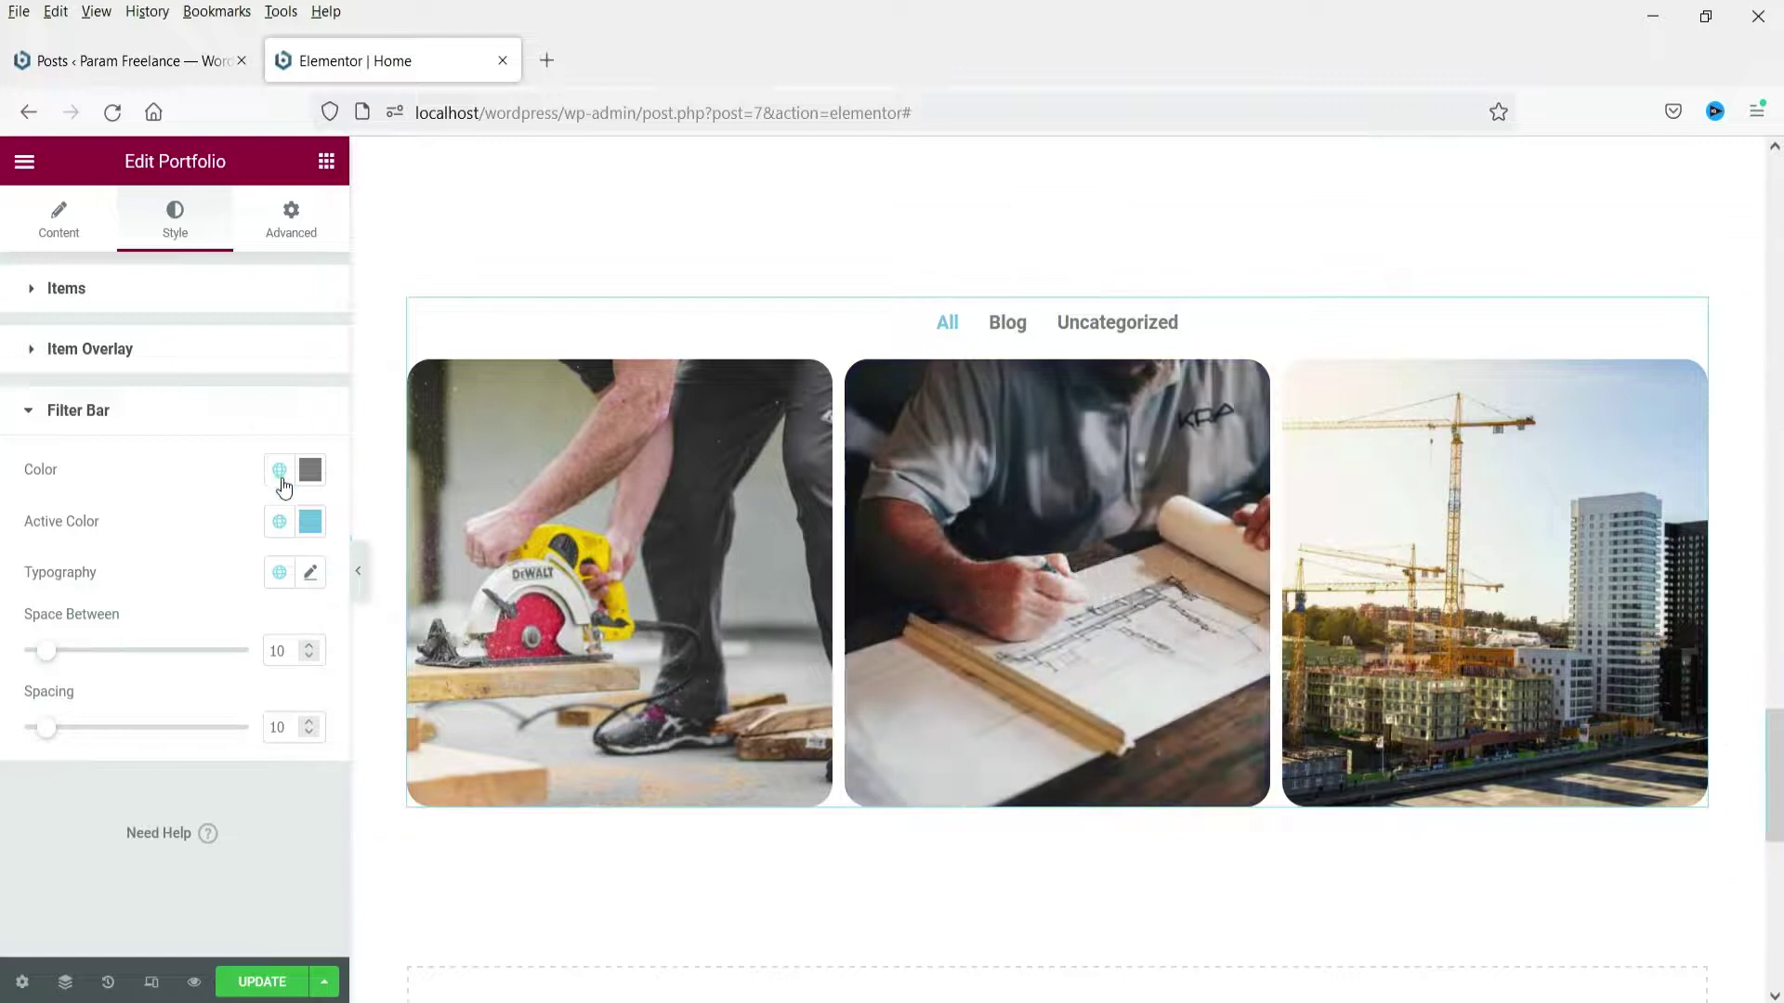
Colour the filter labels dark blue and the active filter label Accent green
left_click(279, 471)
left_click(84, 757)
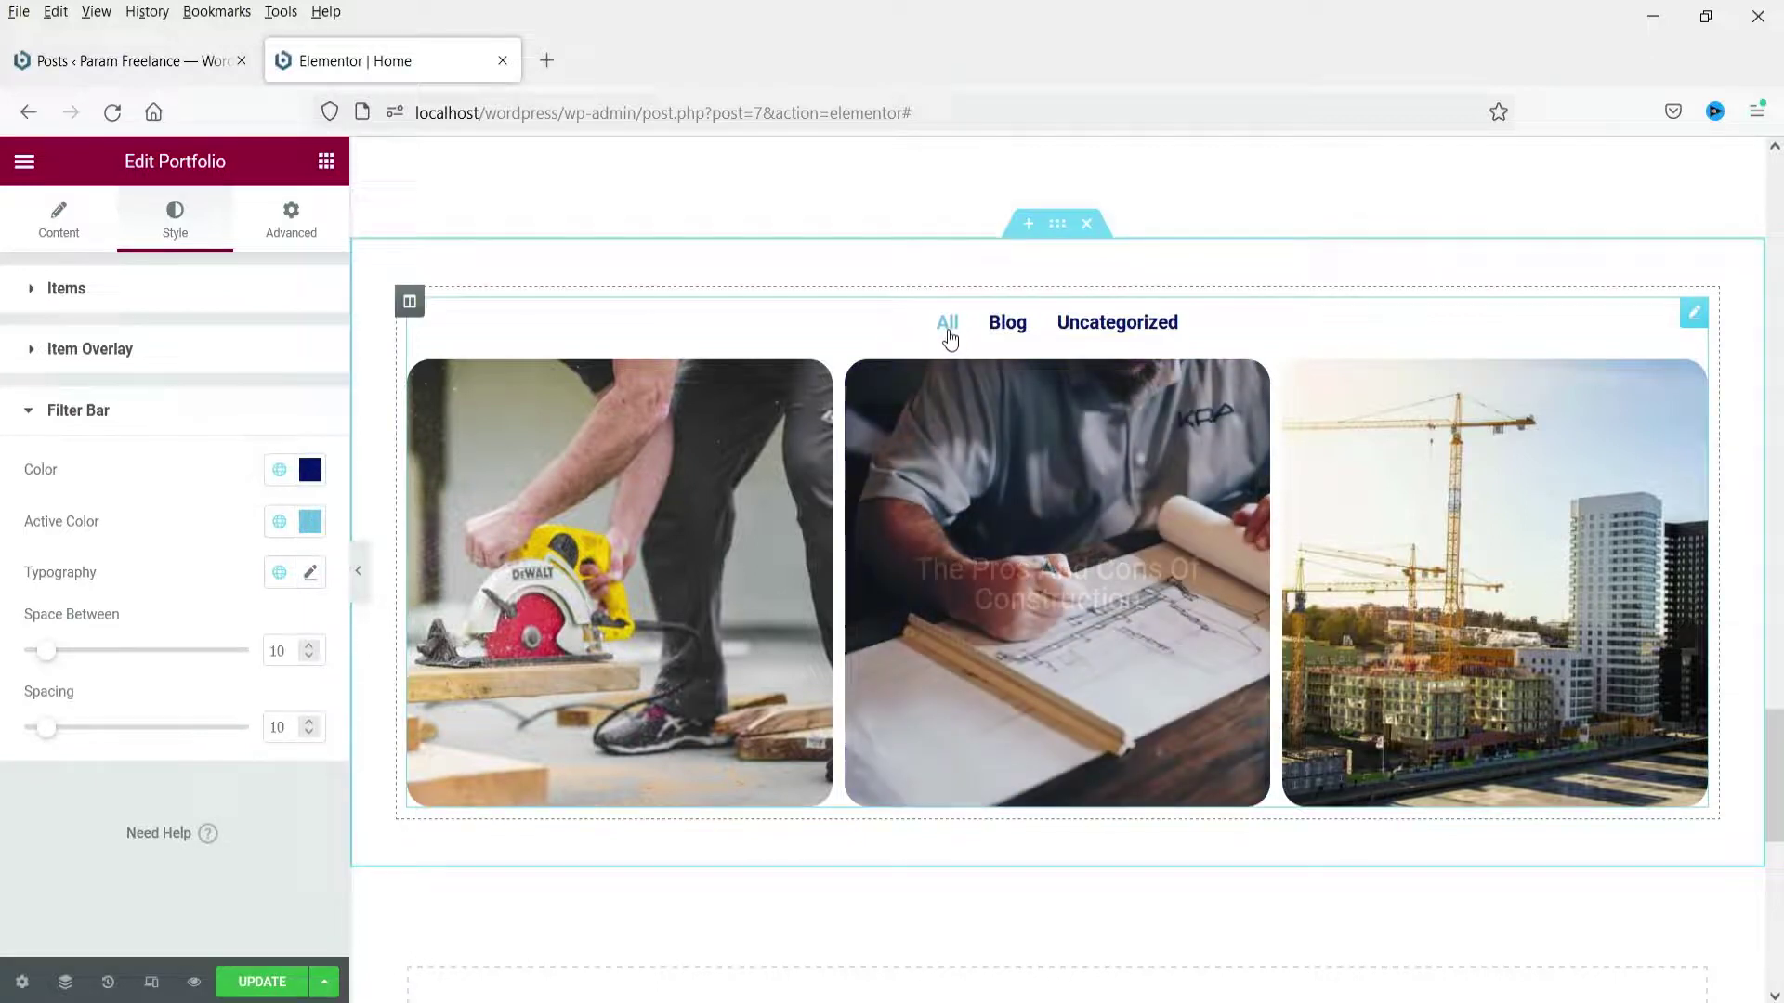
left_click(280, 523)
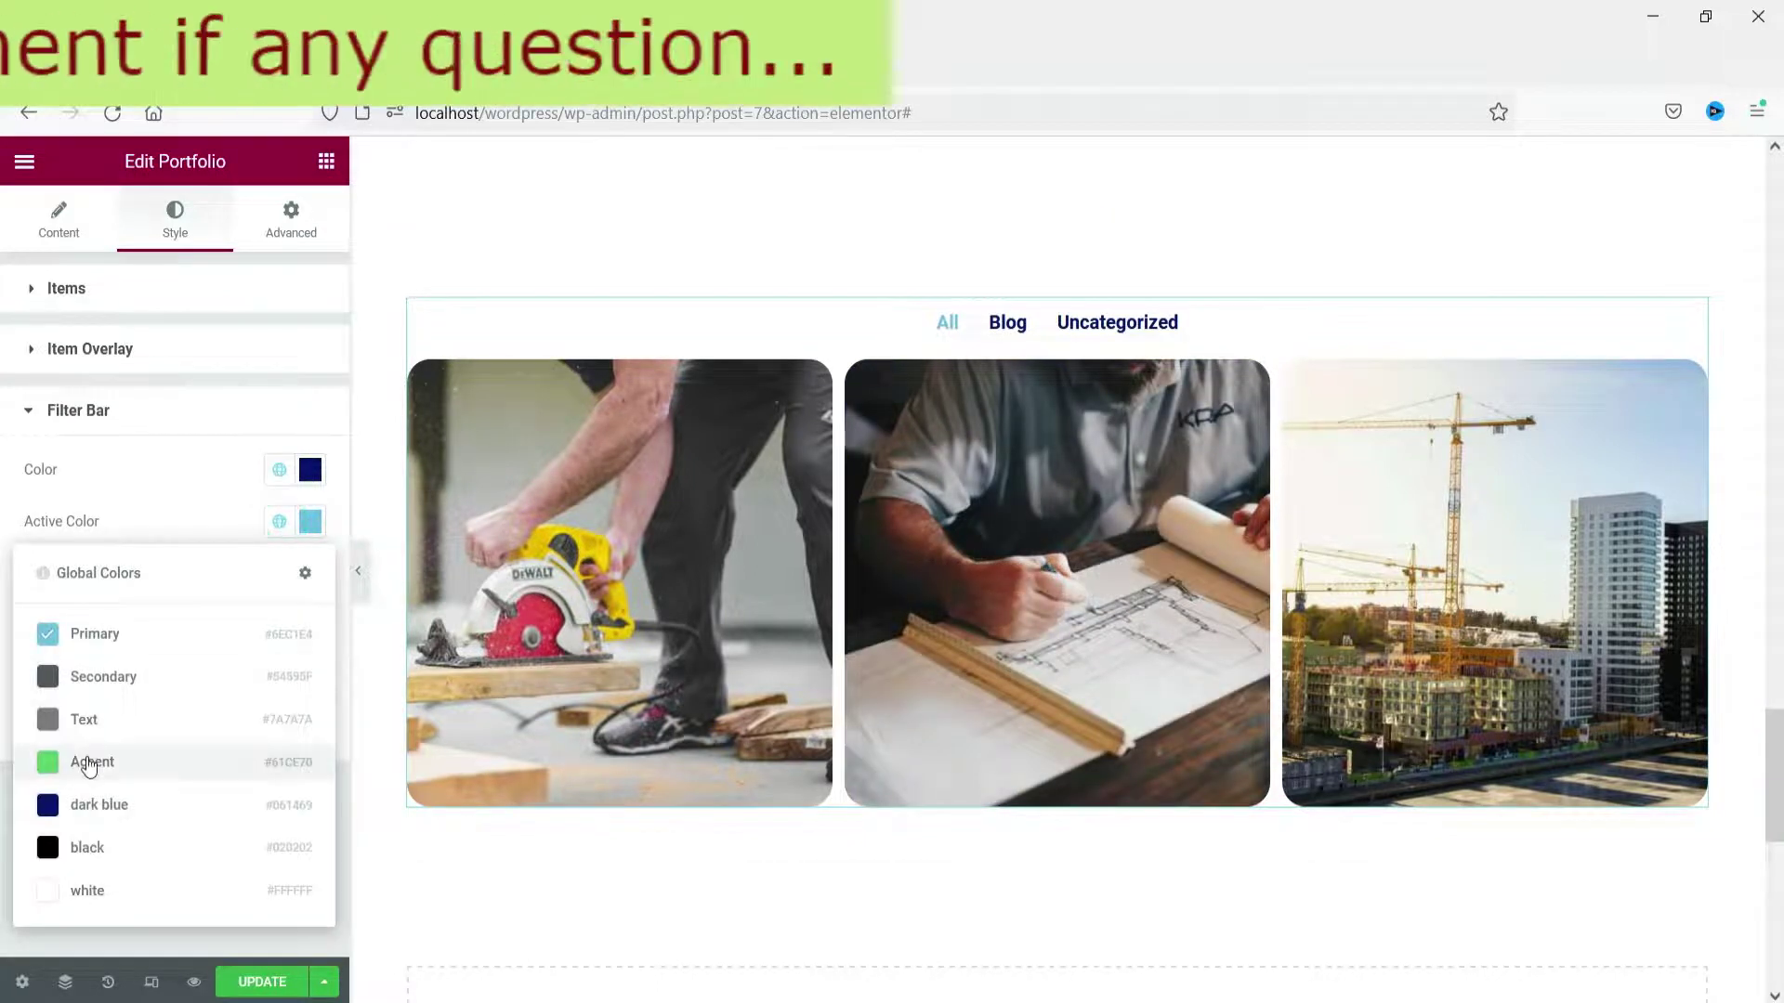
left_click(86, 757)
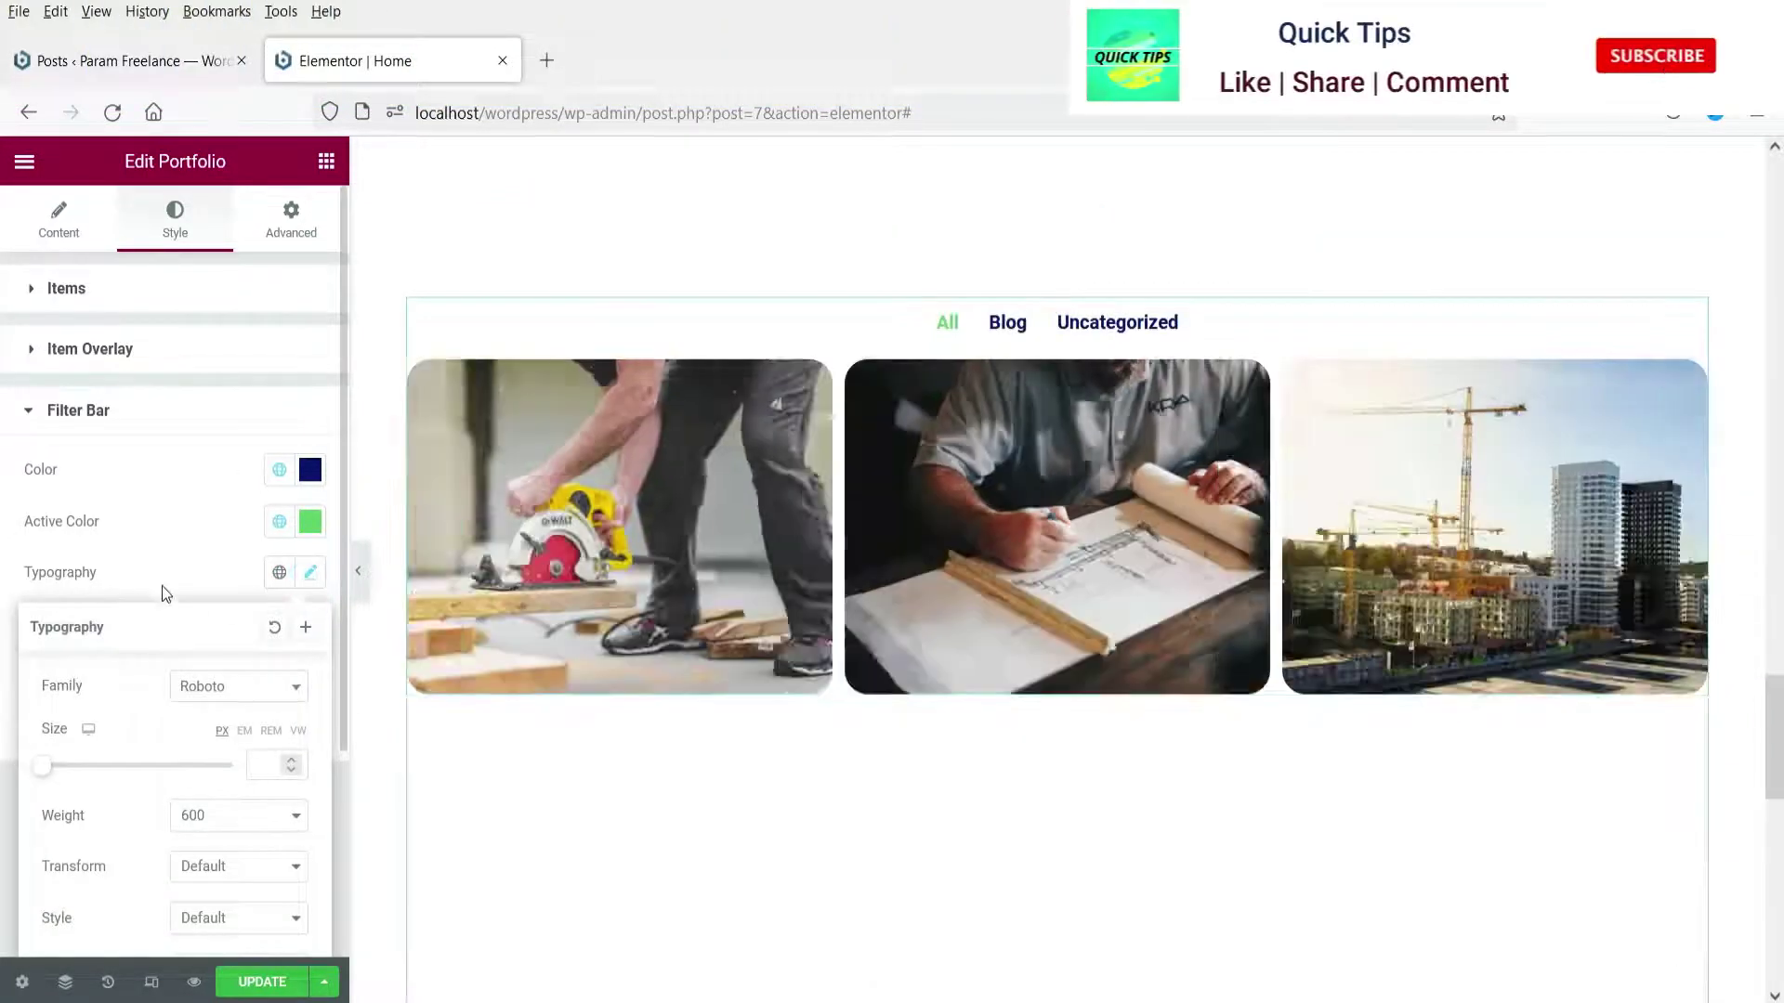
left_click(171, 578)
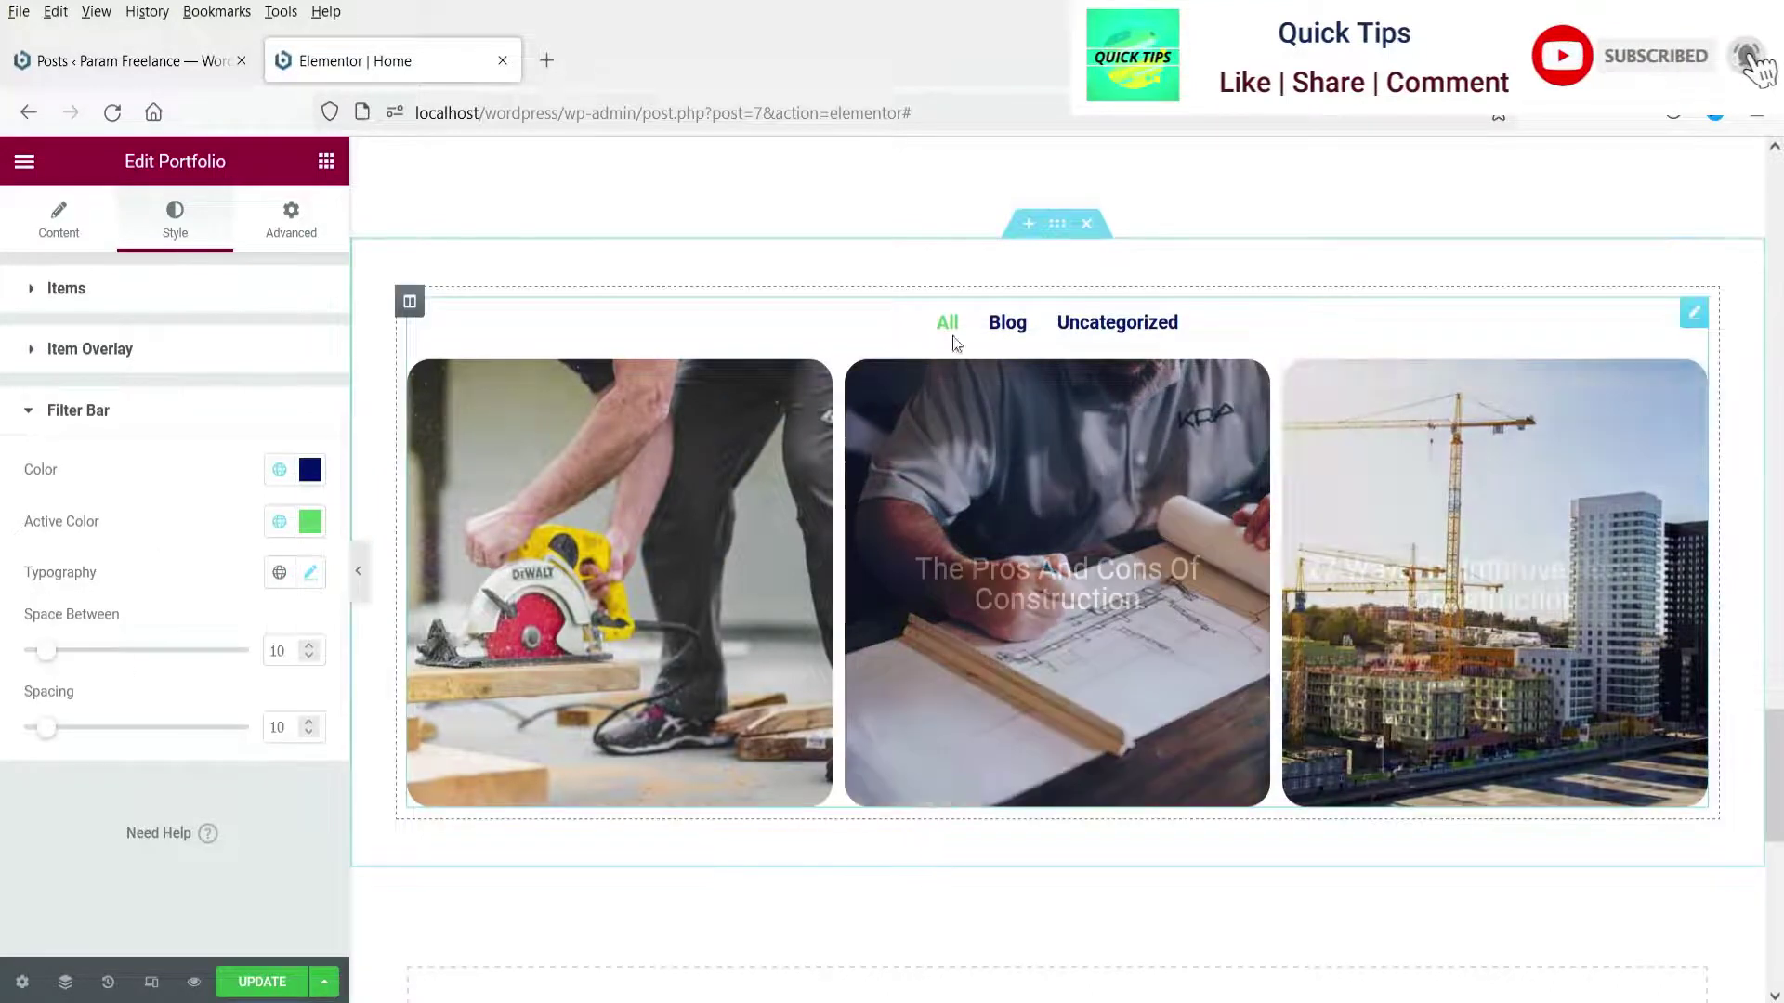
Set the filter Space Between to 10 and Spacing to 20, then save the page
mouse_move(53, 660)
left_mouse_down()
mouse_move(155, 669)
mouse_move(67, 669)
left_mouse_up()
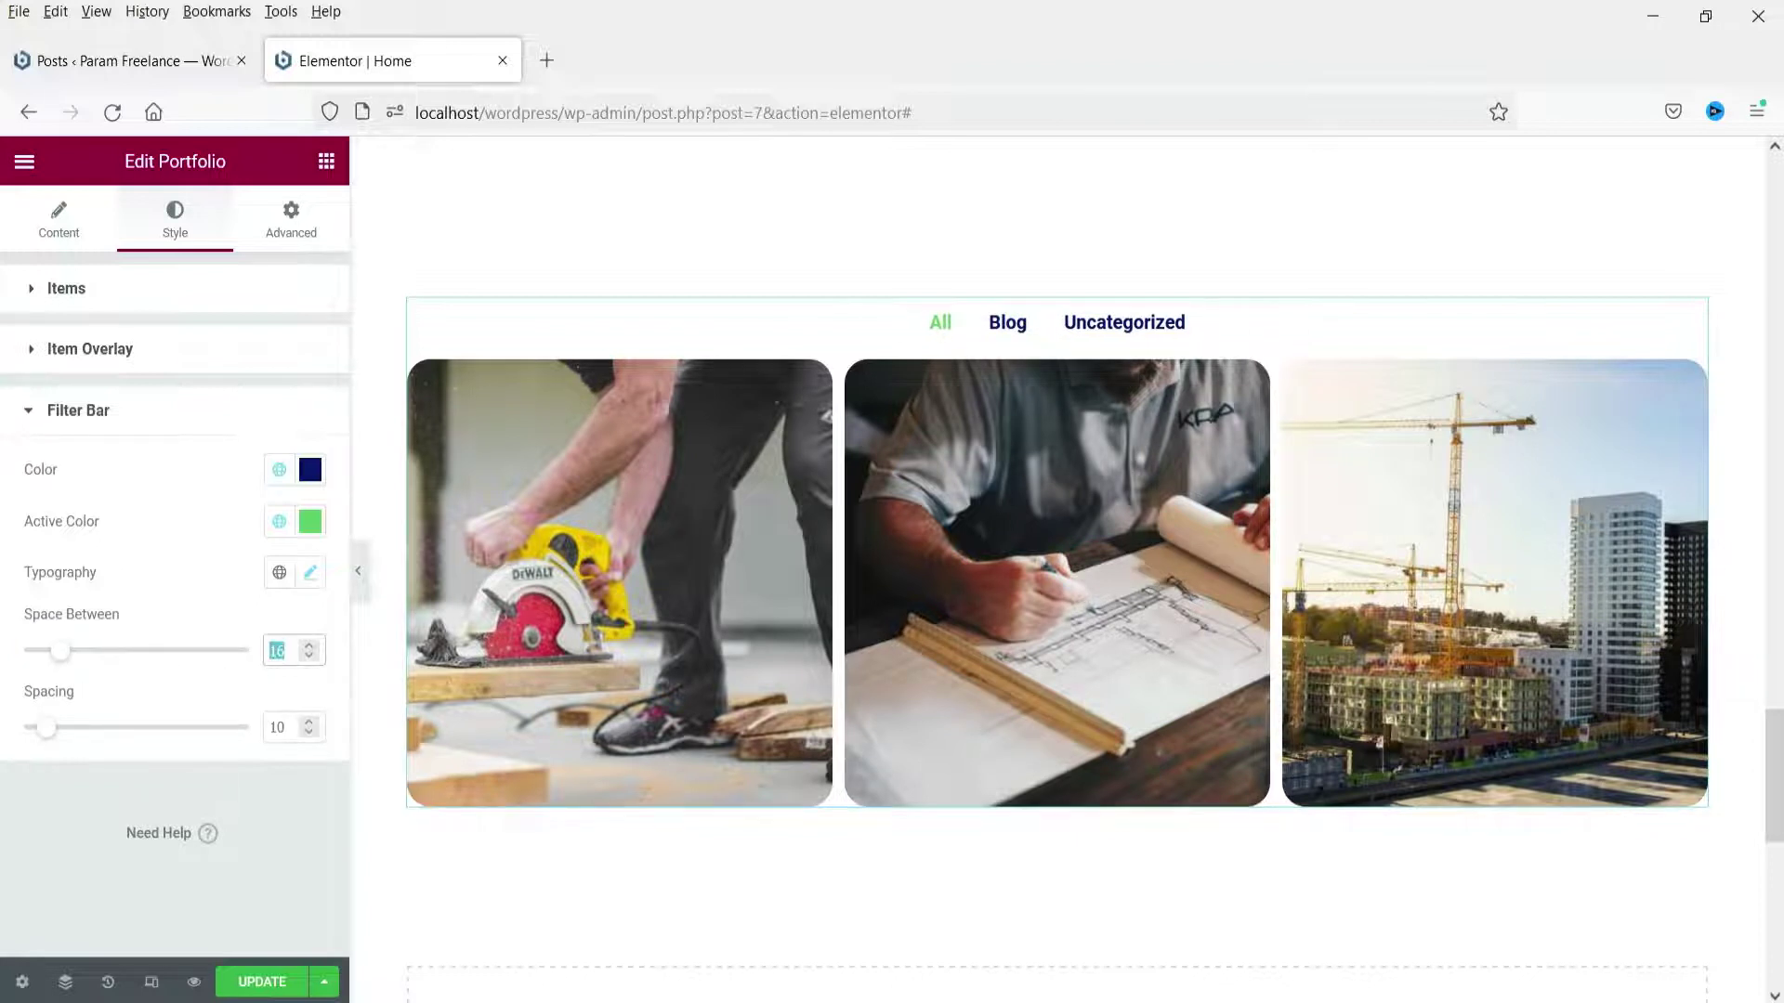
type("10")
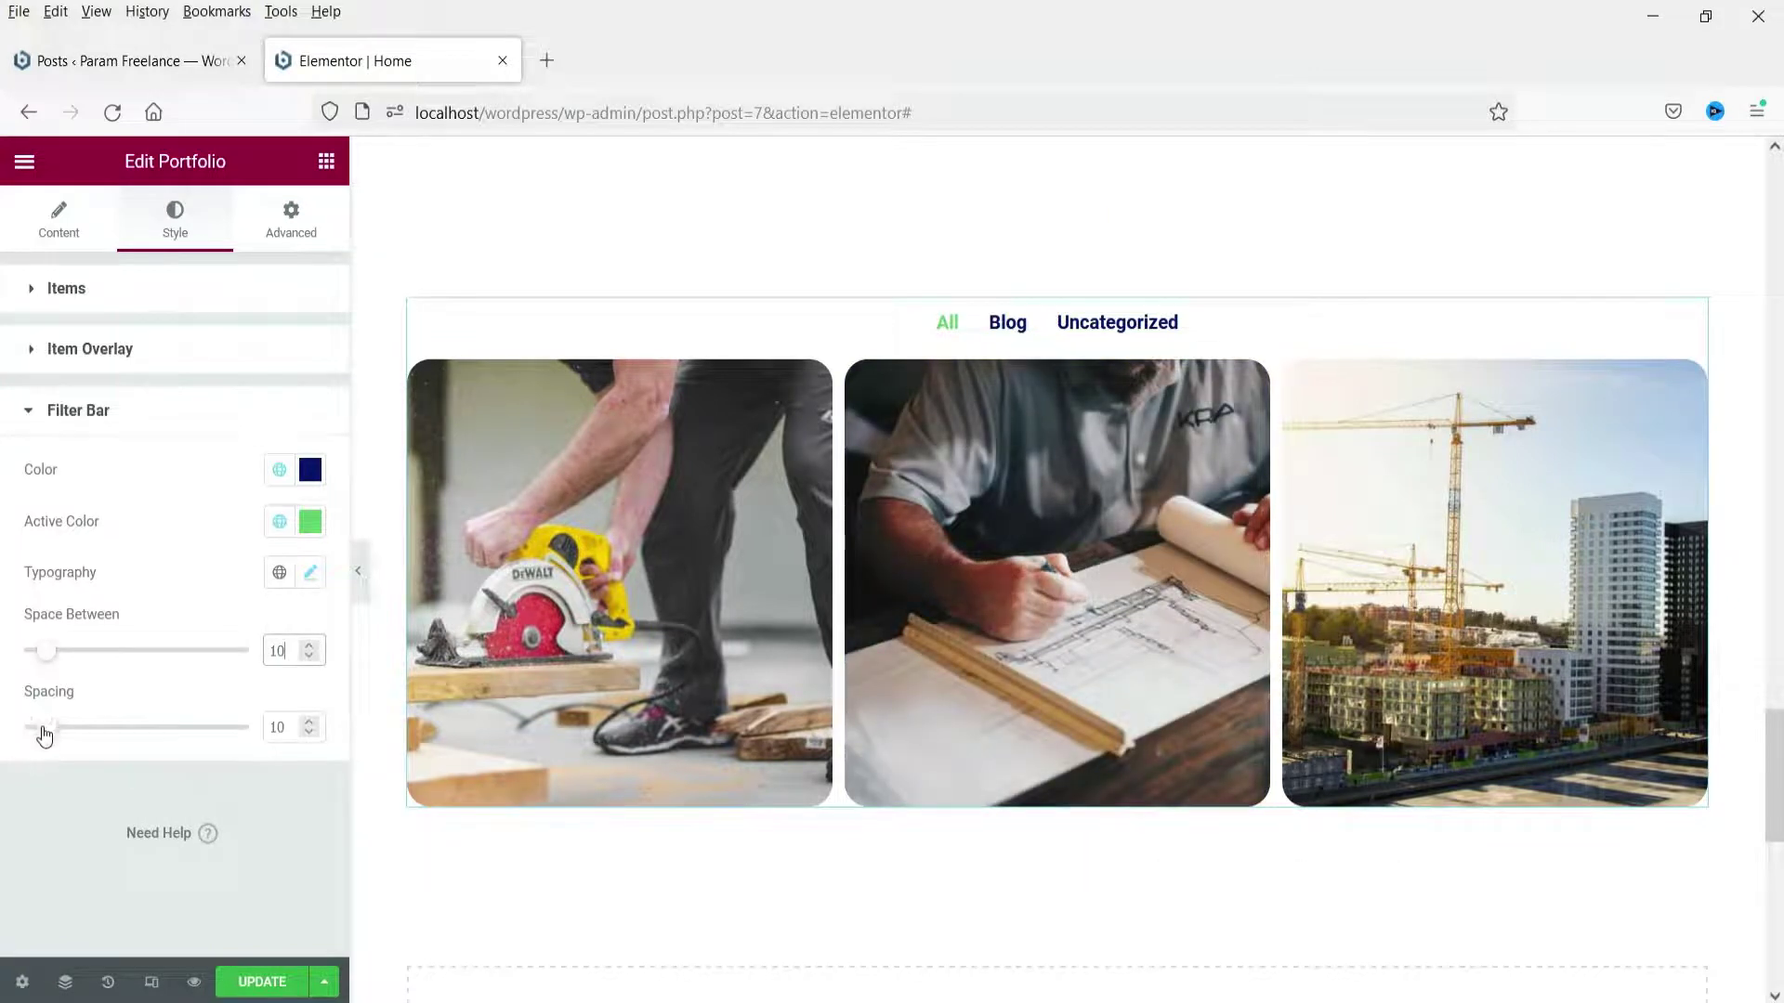
mouse_move(45, 729)
left_mouse_down()
mouse_move(152, 744)
mouse_move(60, 755)
left_mouse_up()
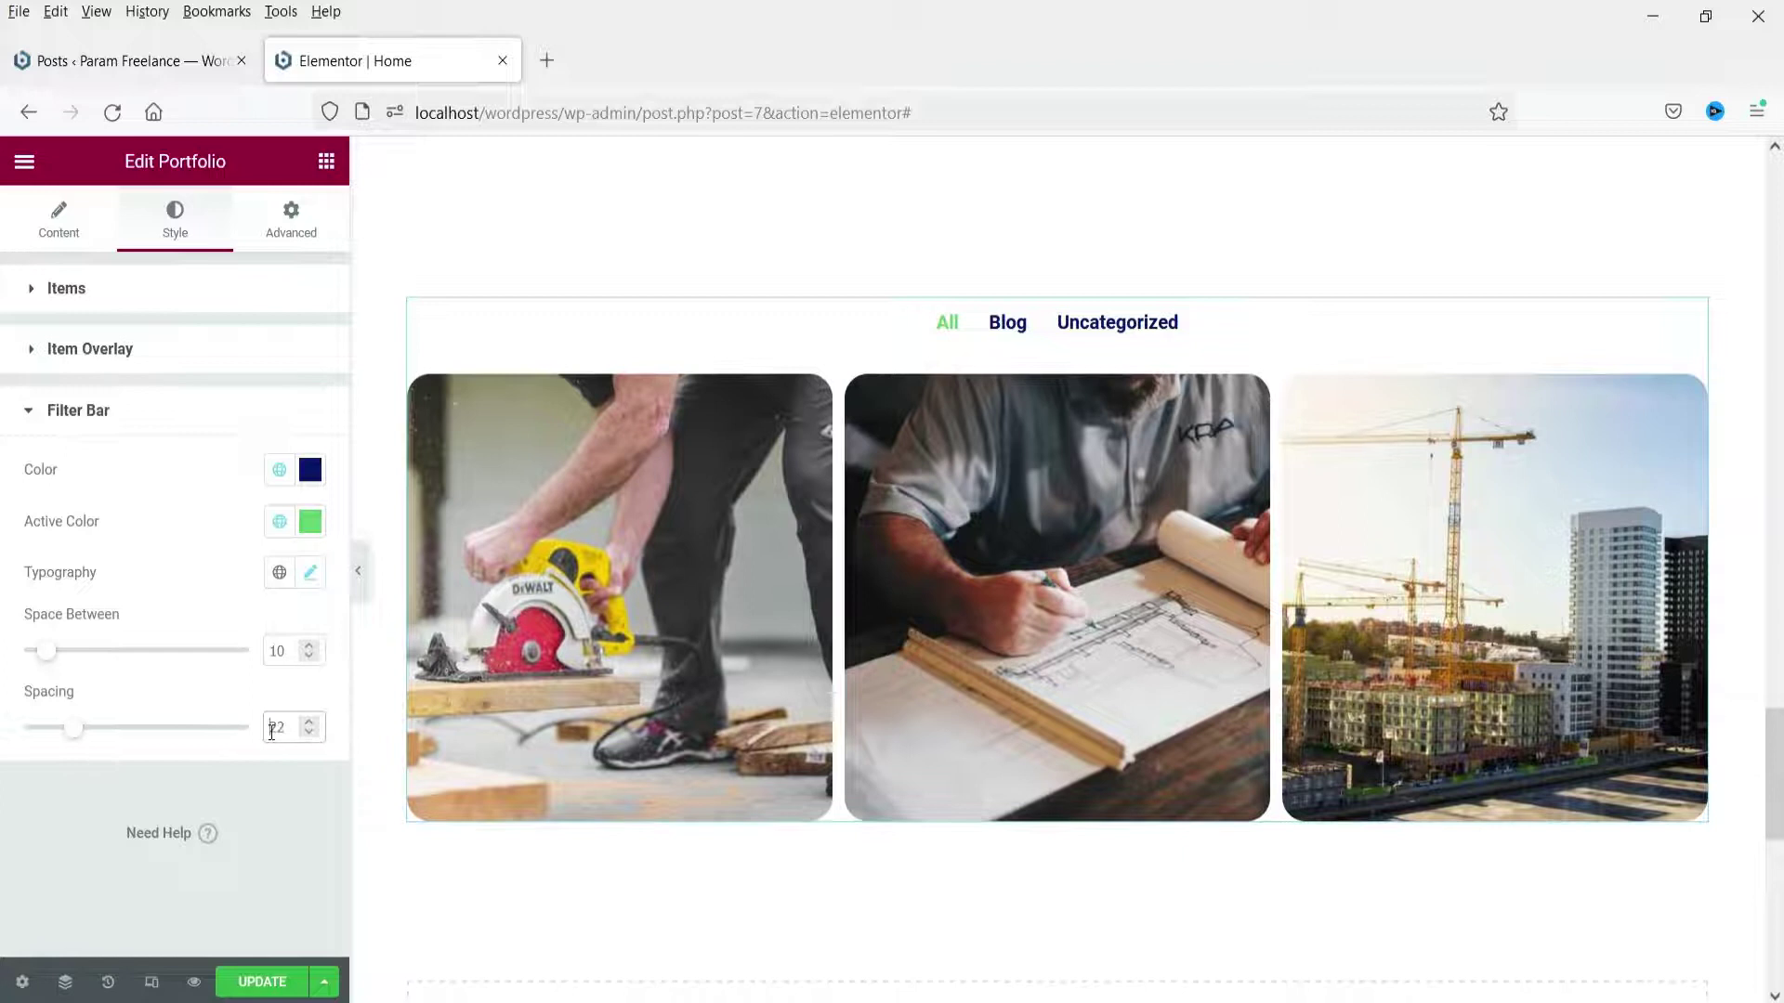
type("20")
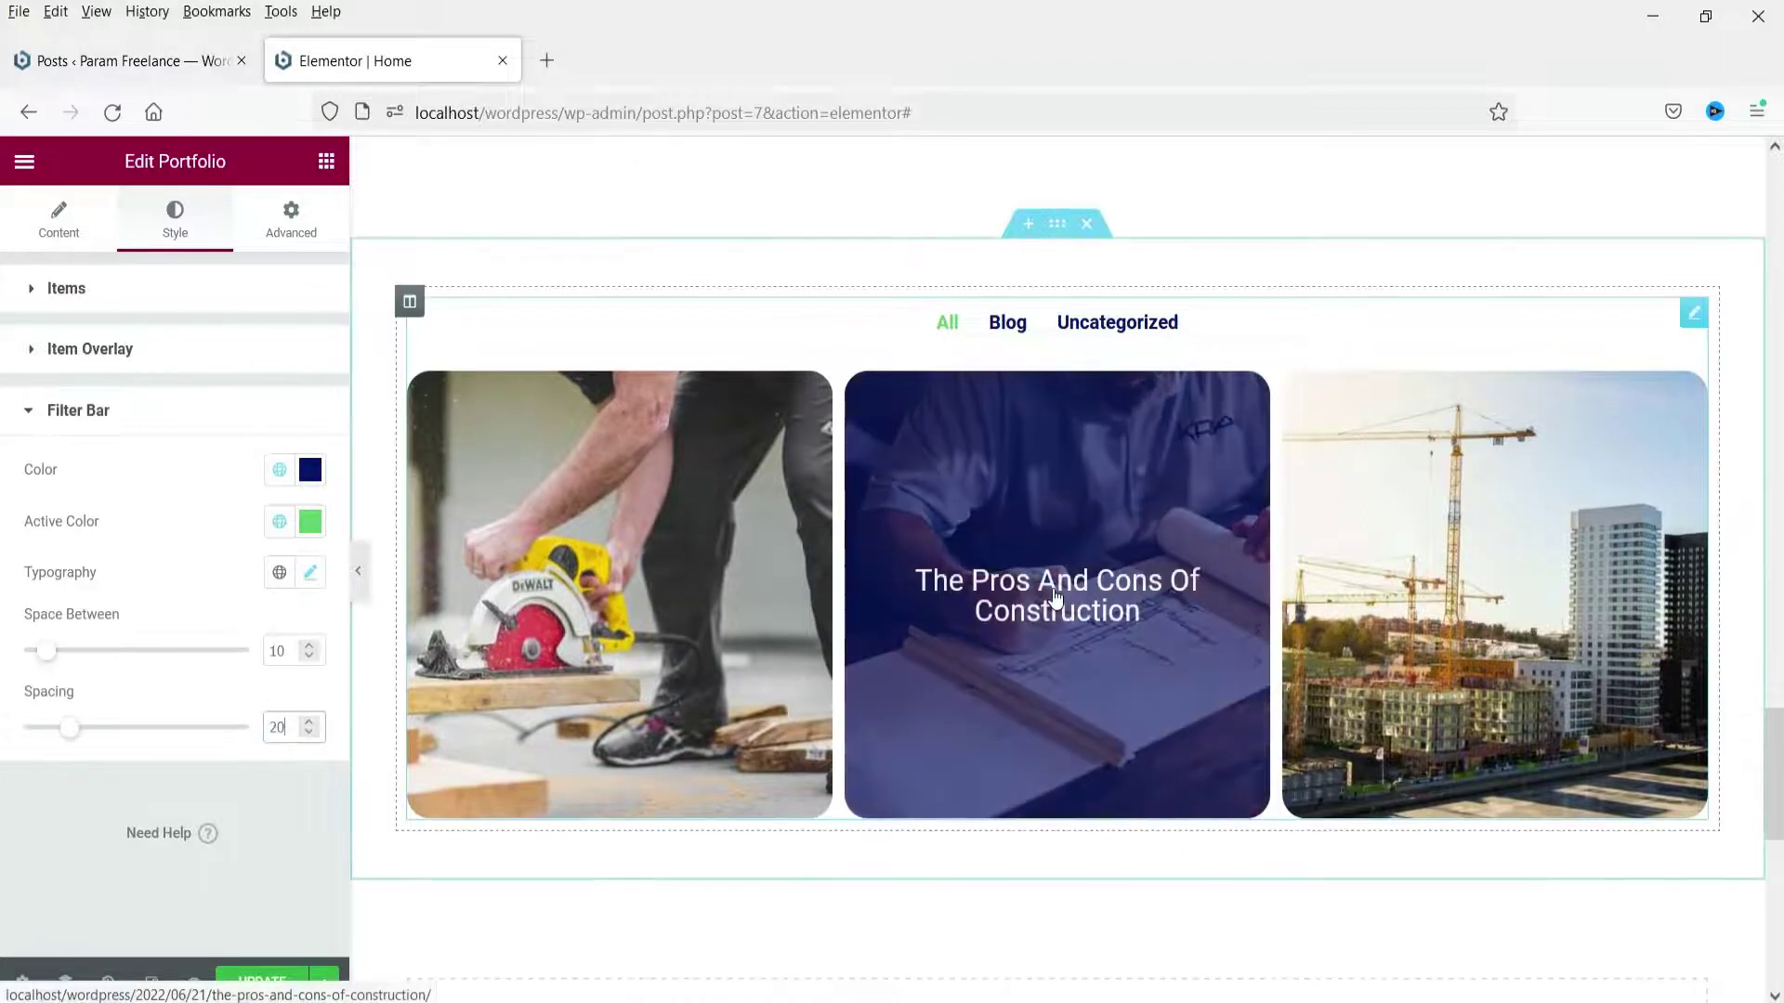
left_click(284, 982)
Preview the portfolio at tablet, mobile and desktop widths, then exit responsive mode
left_click(56, 223)
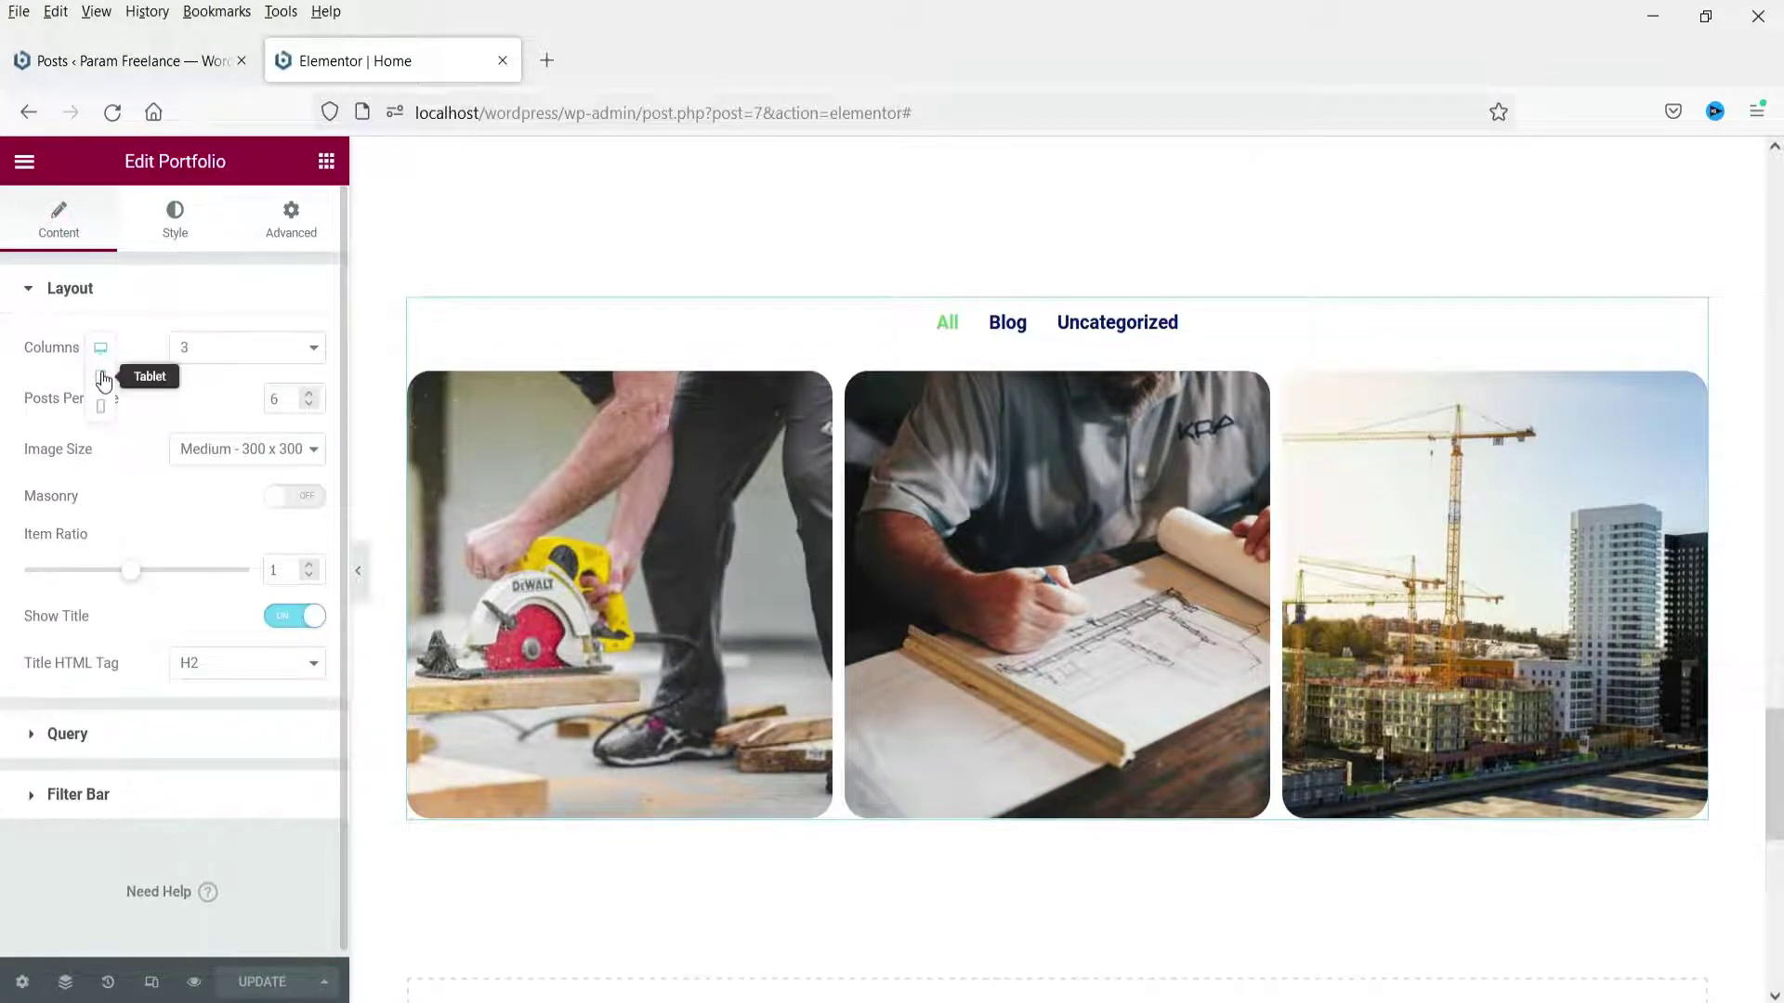
left_click(103, 380)
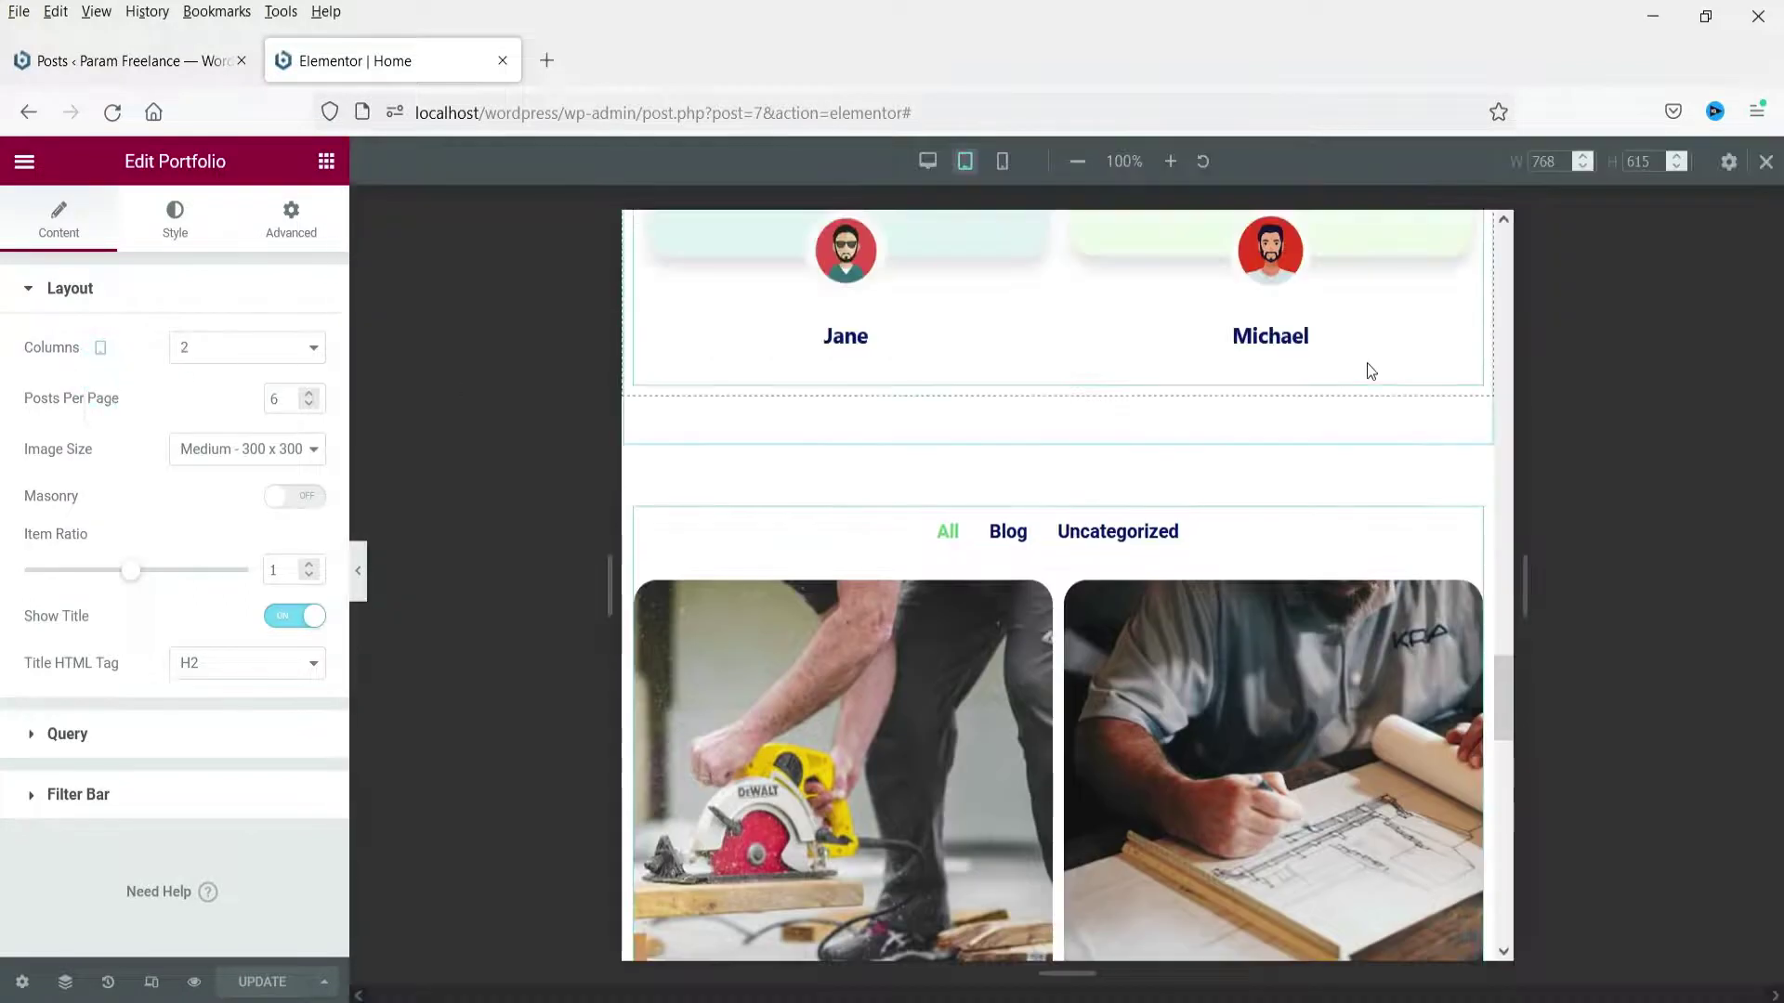
scroll(1179, 433, "down", 3)
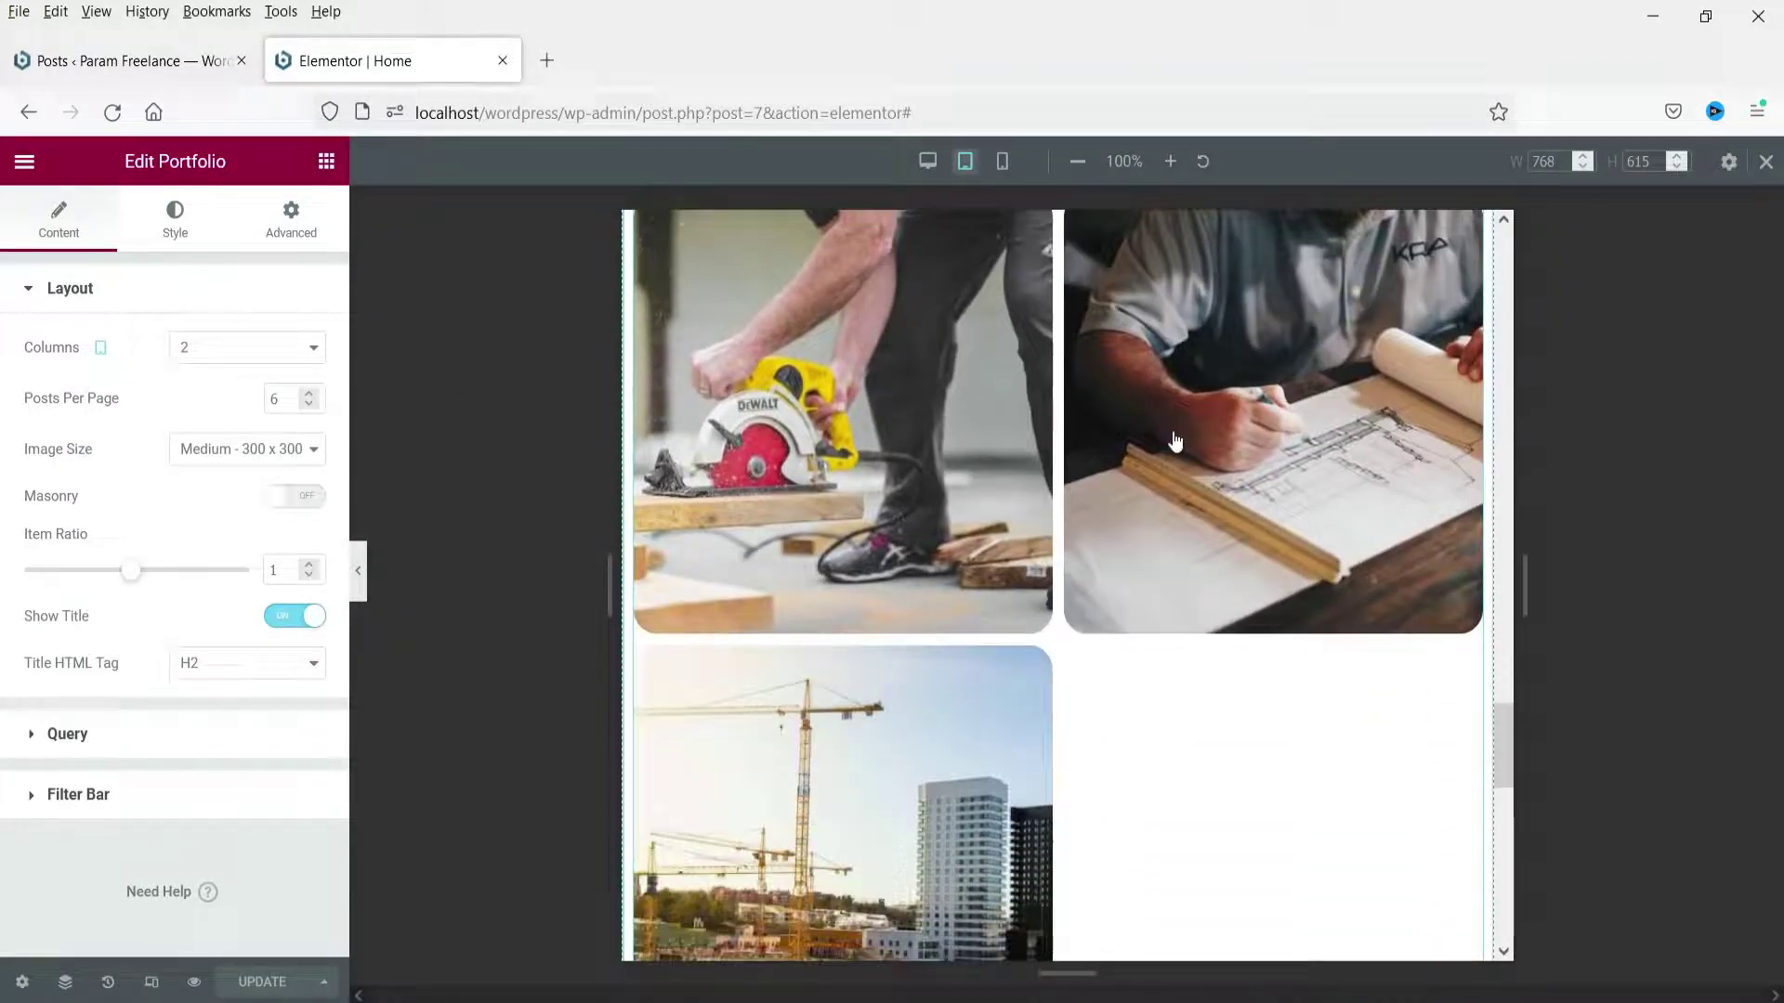
left_click(999, 163)
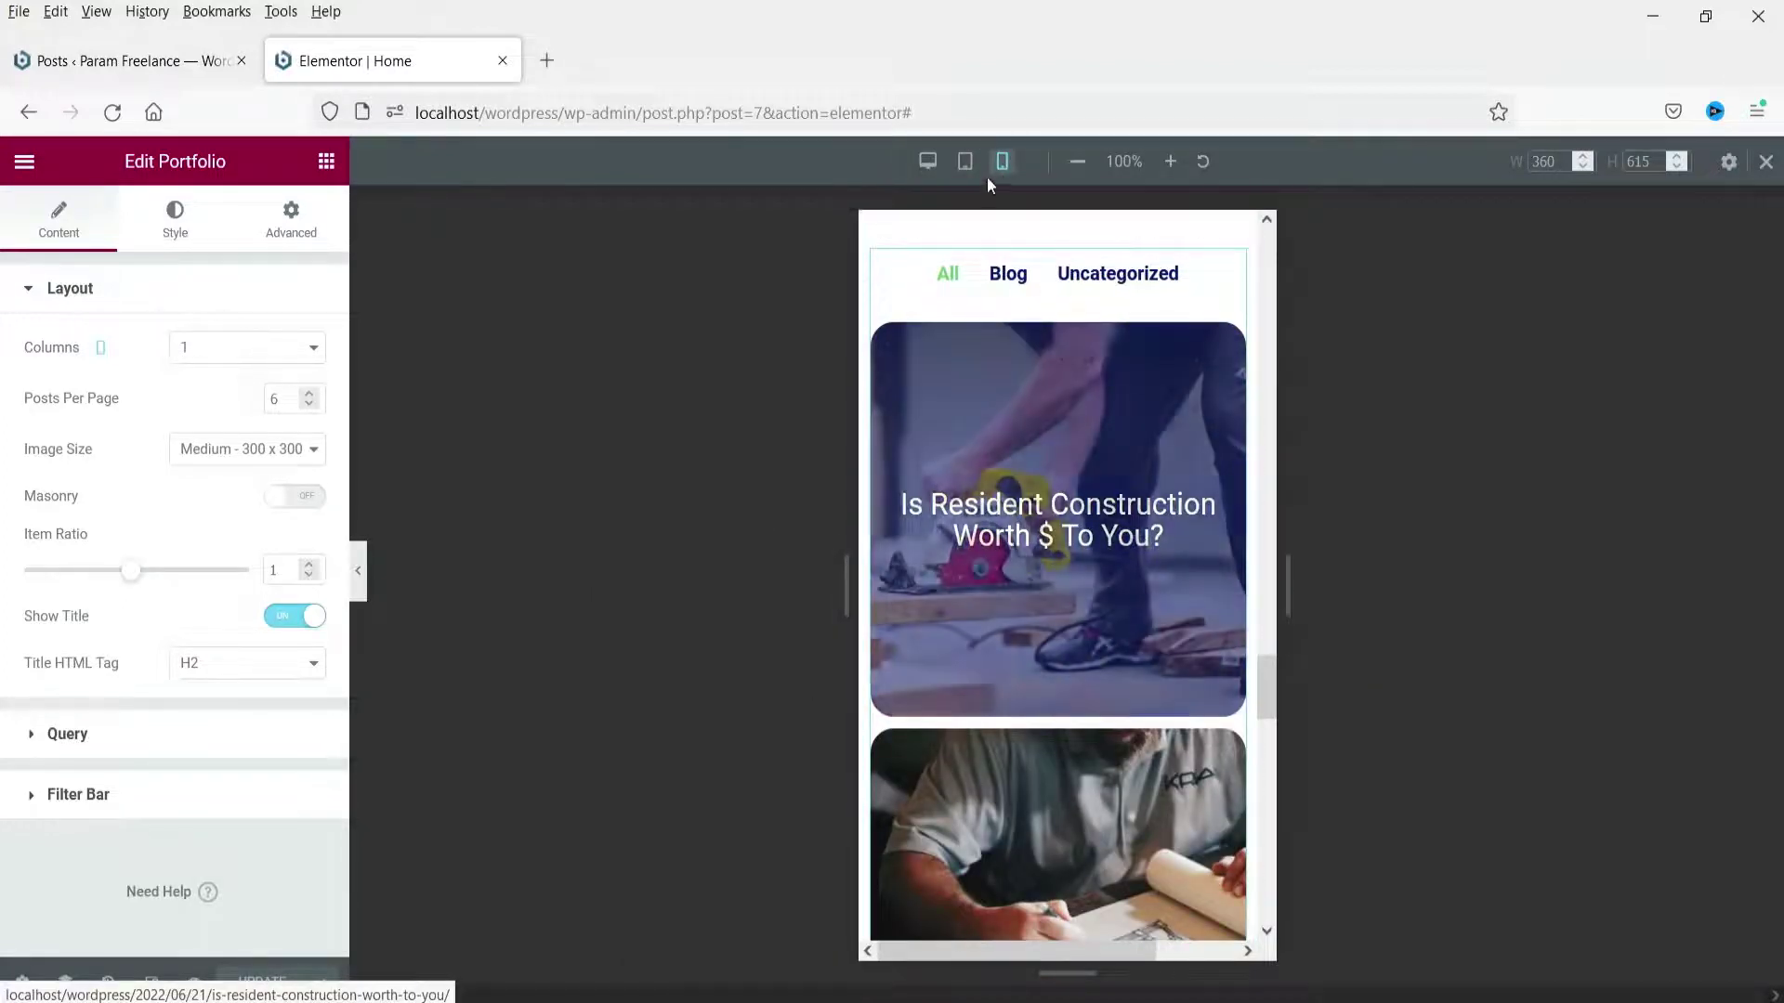
left_click(964, 162)
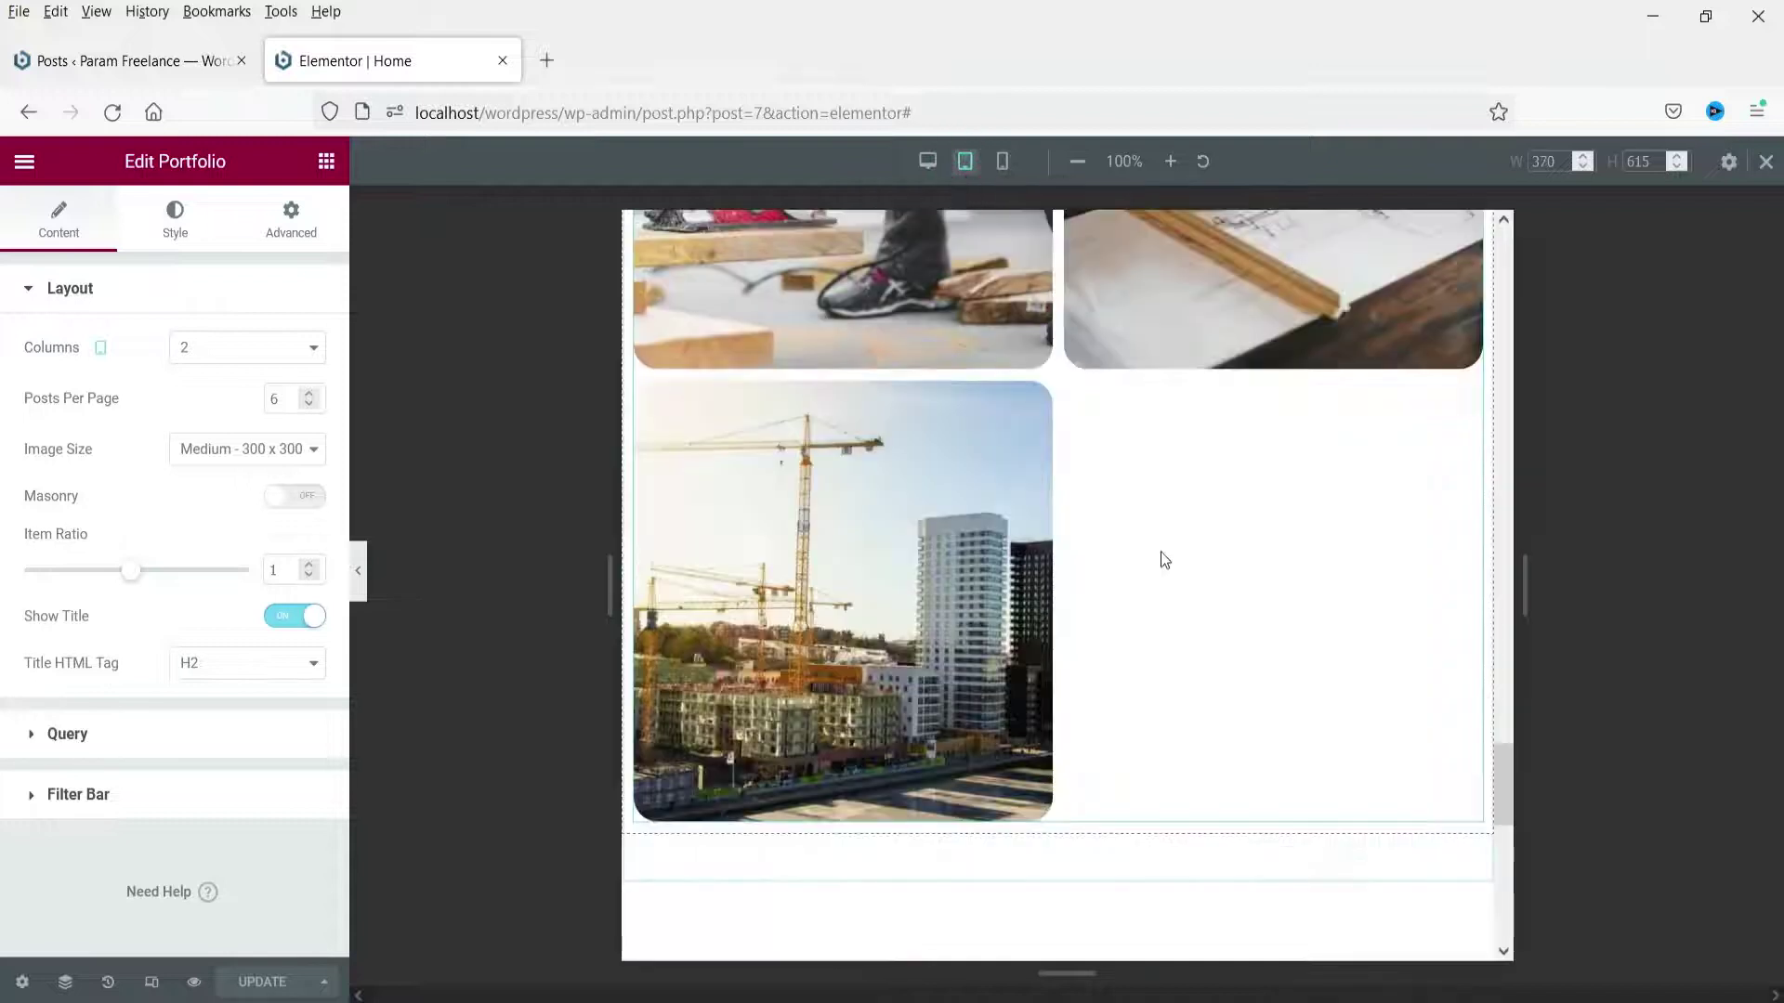
left_click(927, 164)
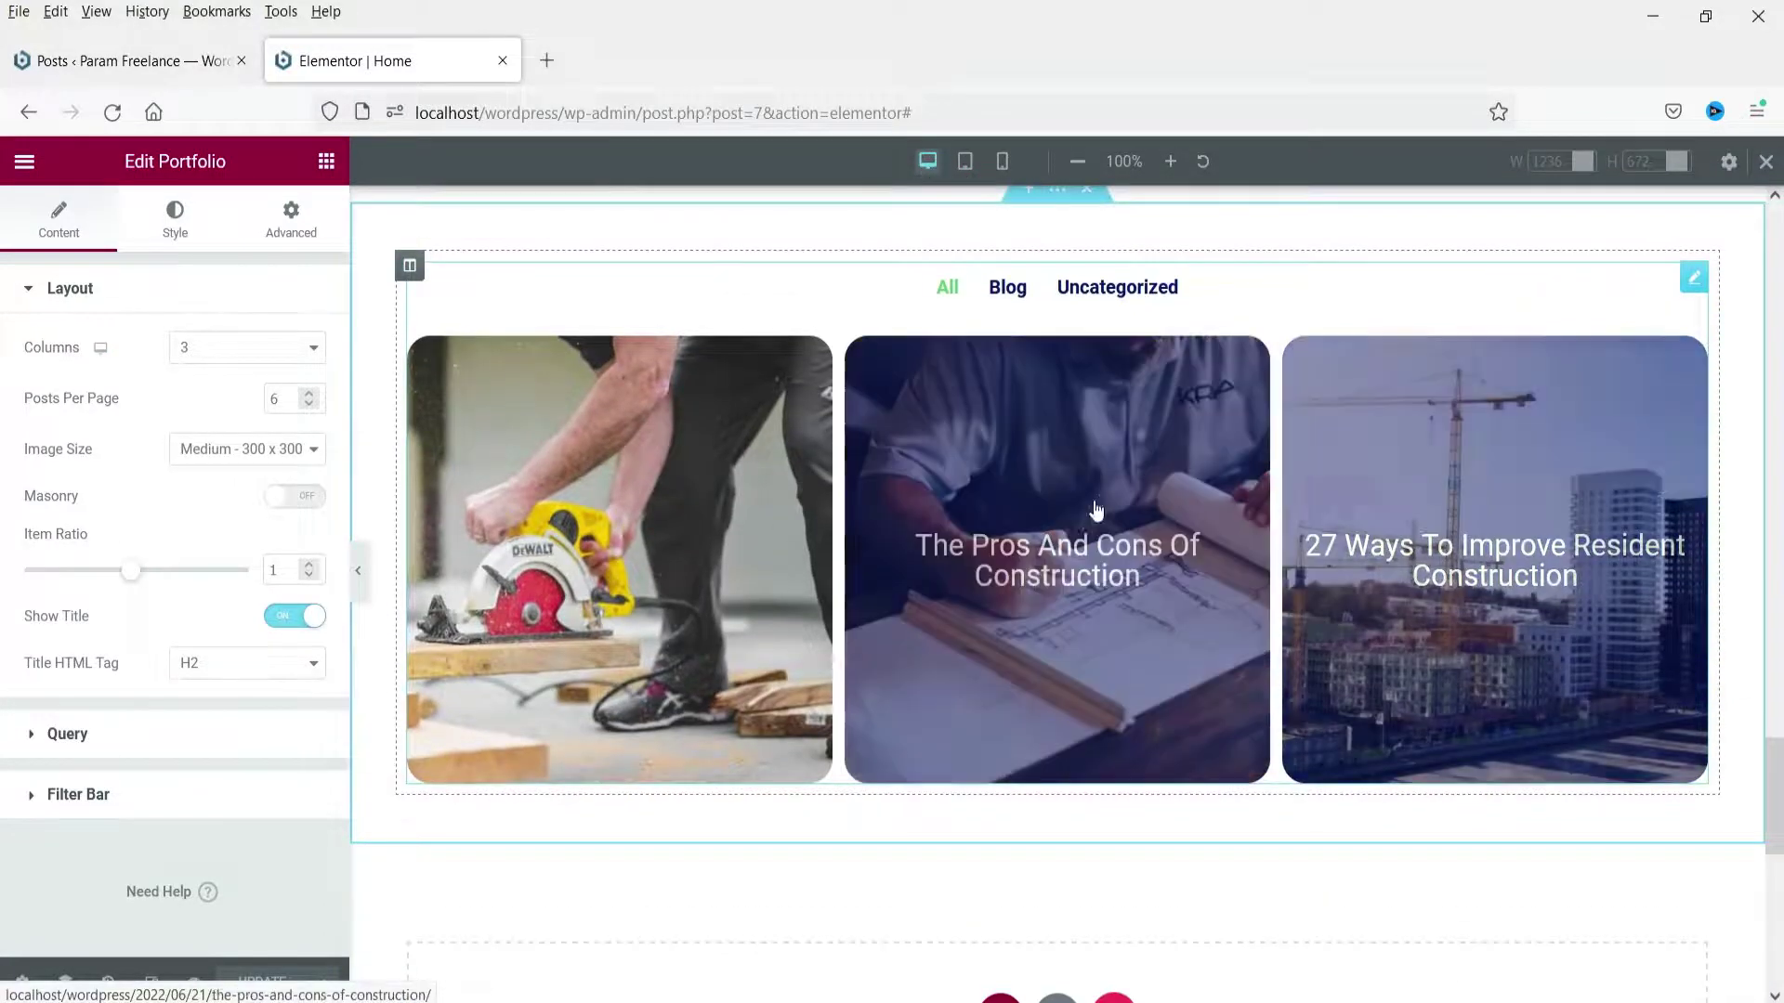
left_click(1768, 165)
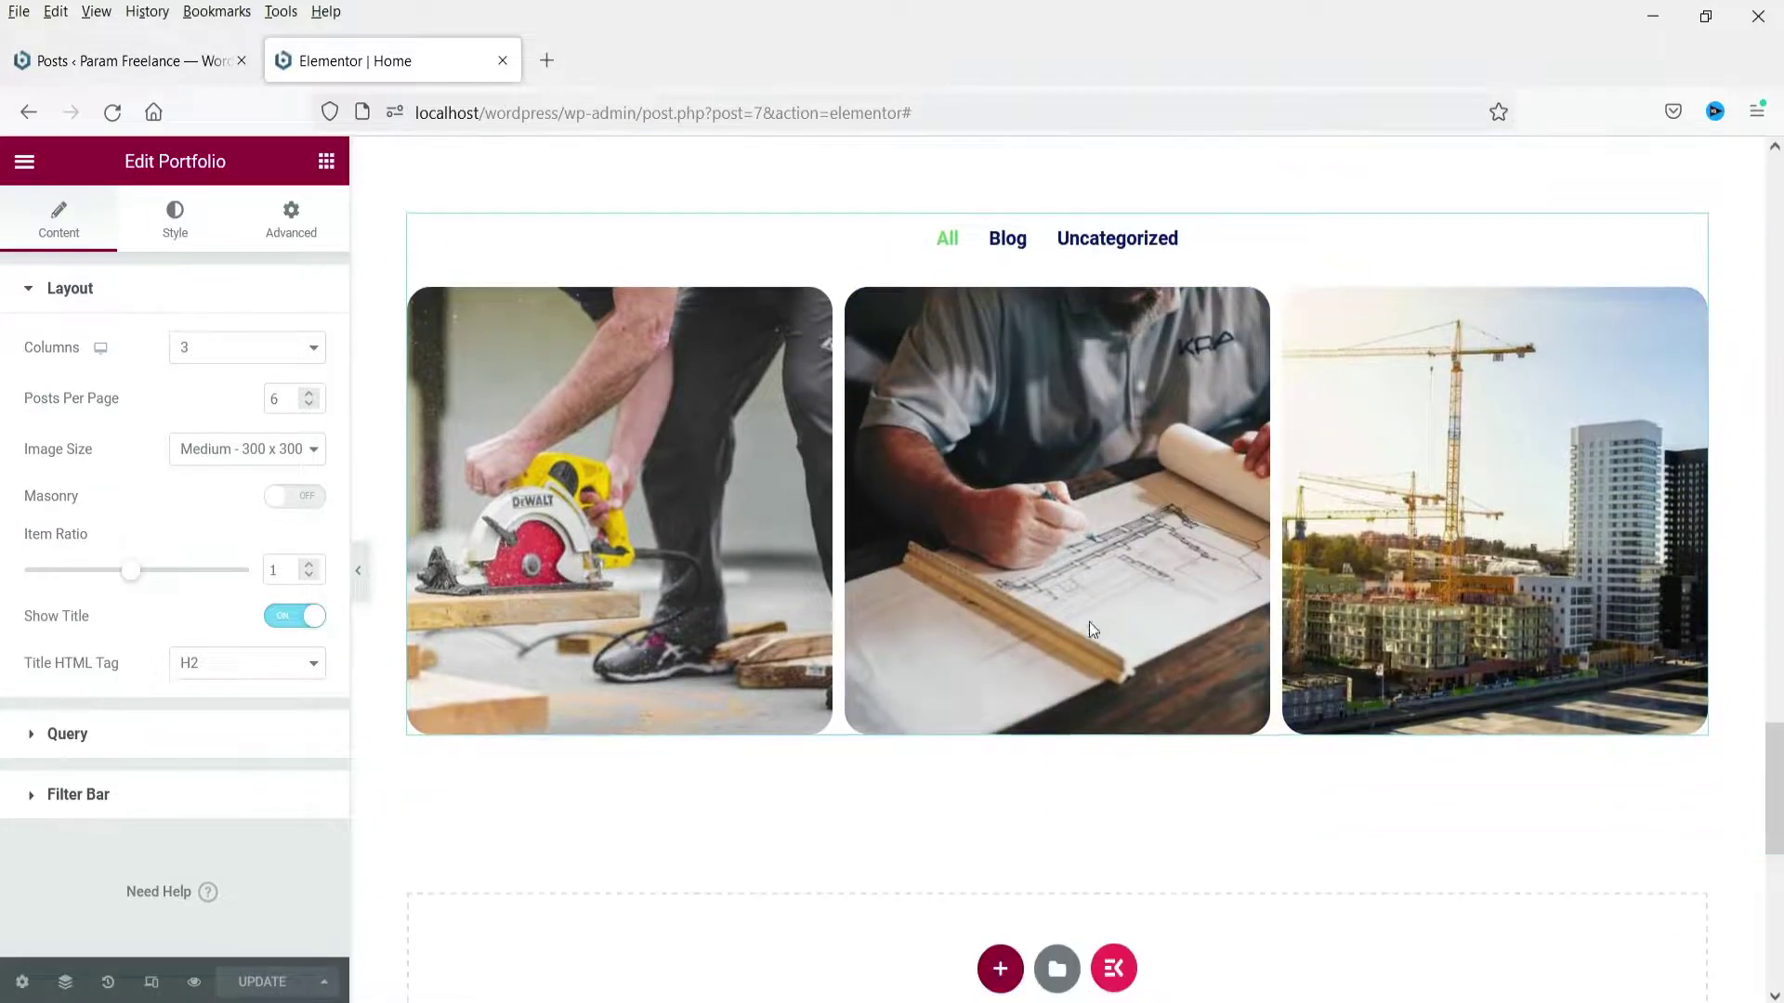
scroll(1078, 595, "up", 4)
scroll(1052, 500, "down", 3)
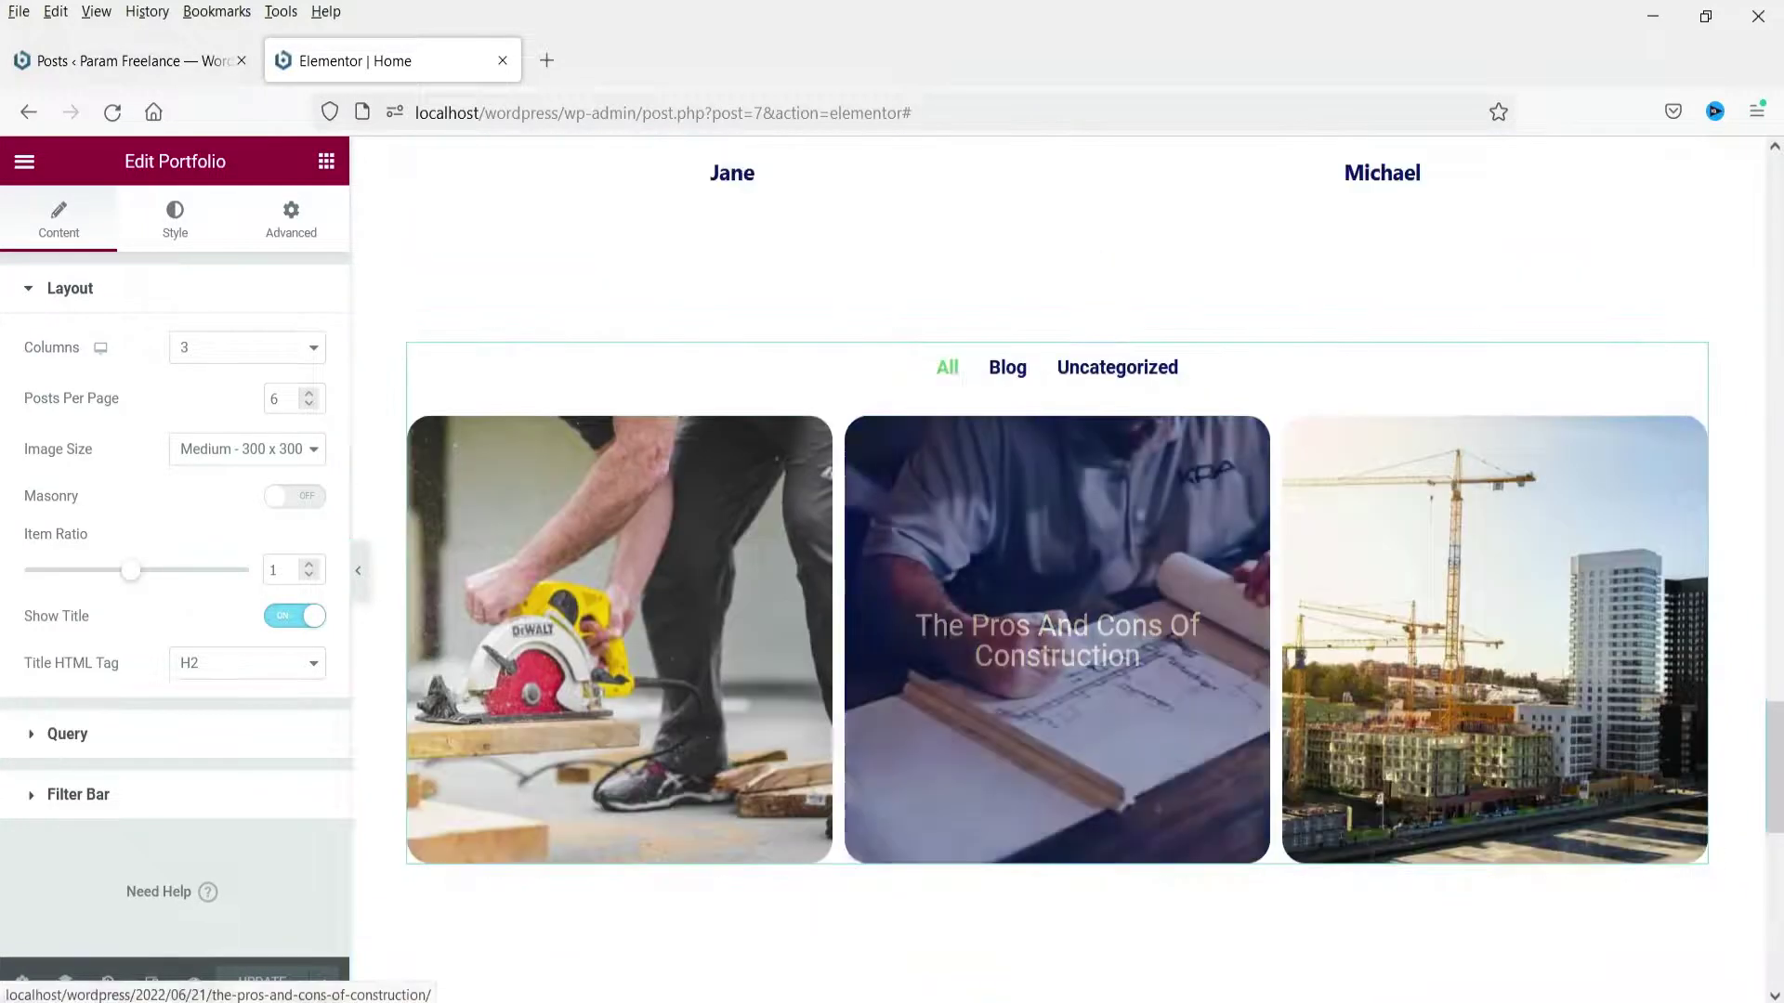
Add a new empty section to the Test page and unlink its padding values
left_click(923, 920)
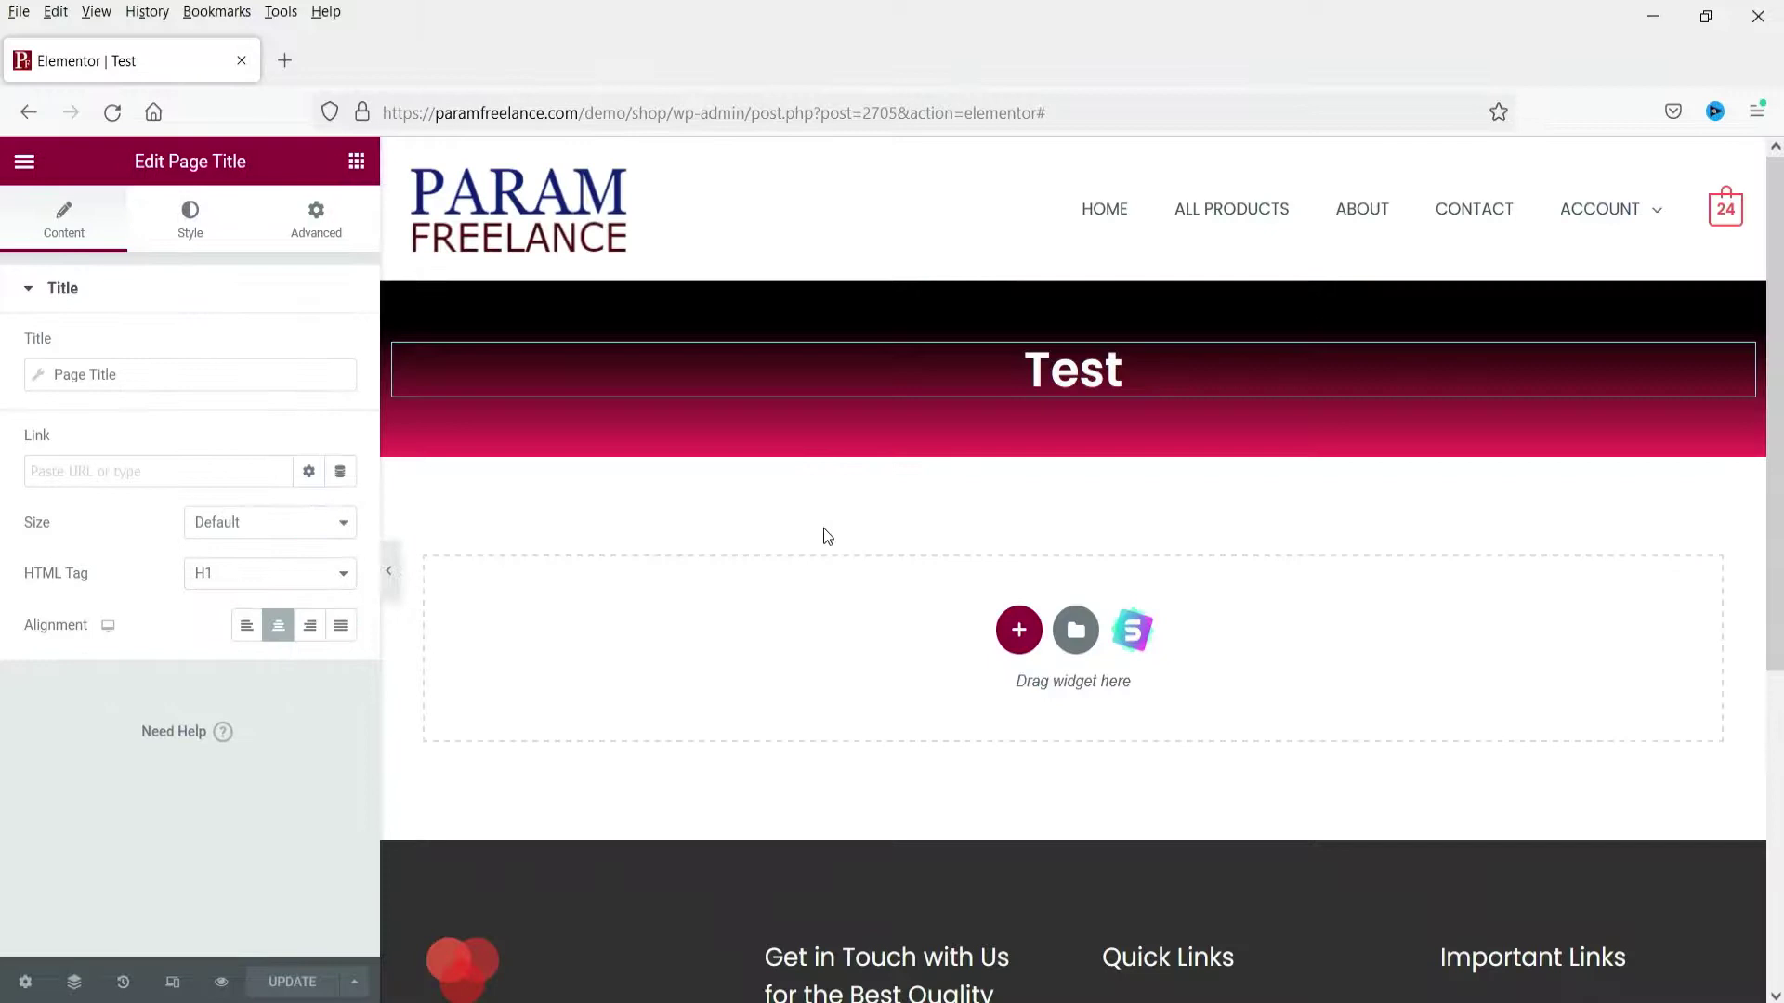
left_click(1018, 632)
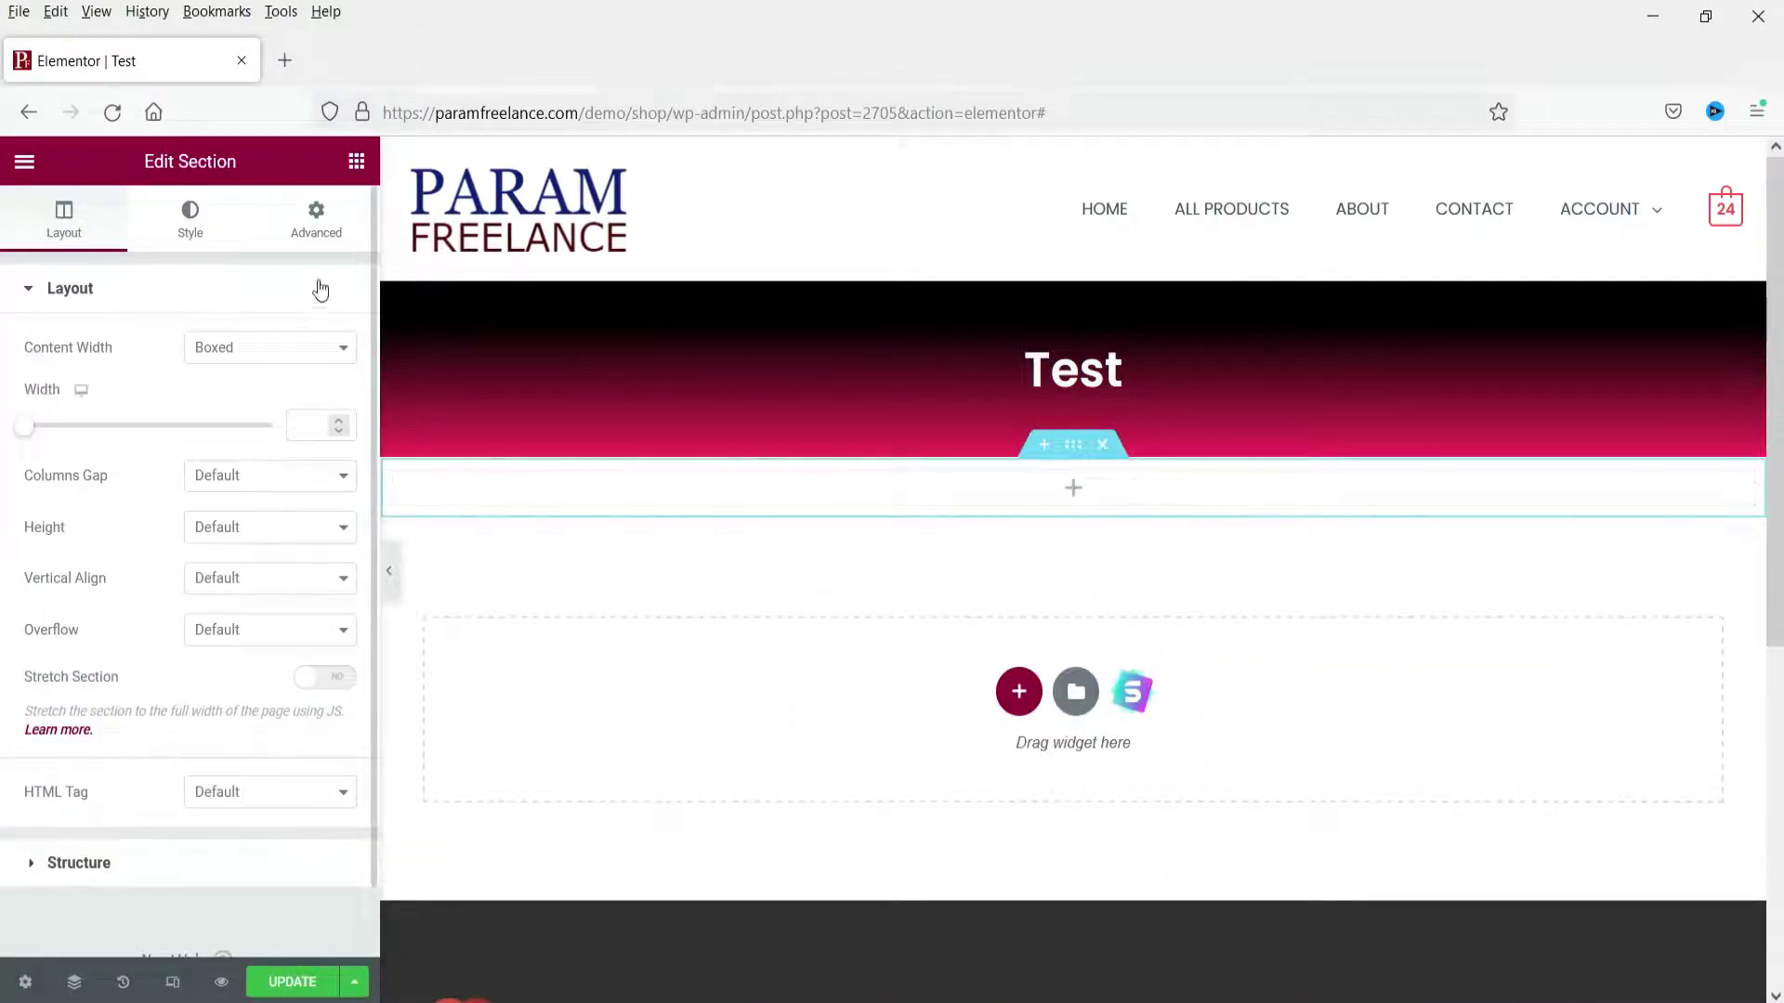
left_click(321, 223)
left_click(41, 469)
Set the new section's top and bottom padding to 80
left_click(78, 480)
type("80")
key("Tab")
key("Tab")
type("80")
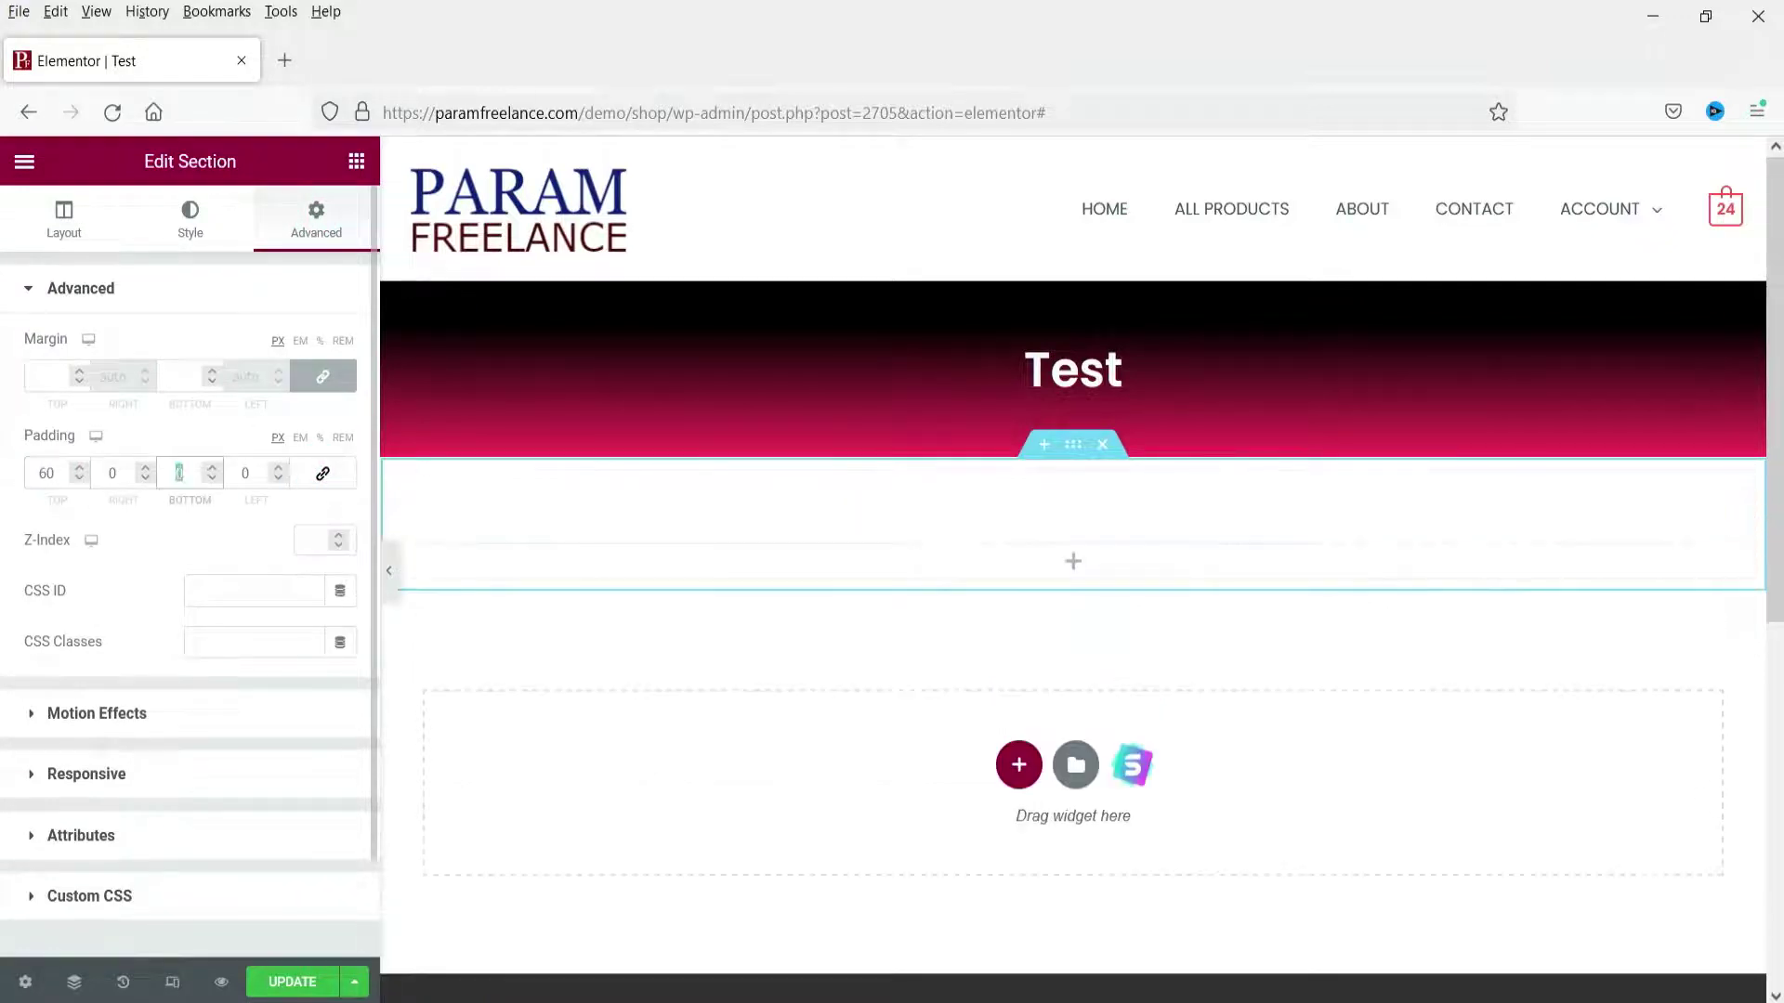
Drag a Portfolio widget from the Pro widgets into the new section
left_click(355, 161)
left_click(211, 378)
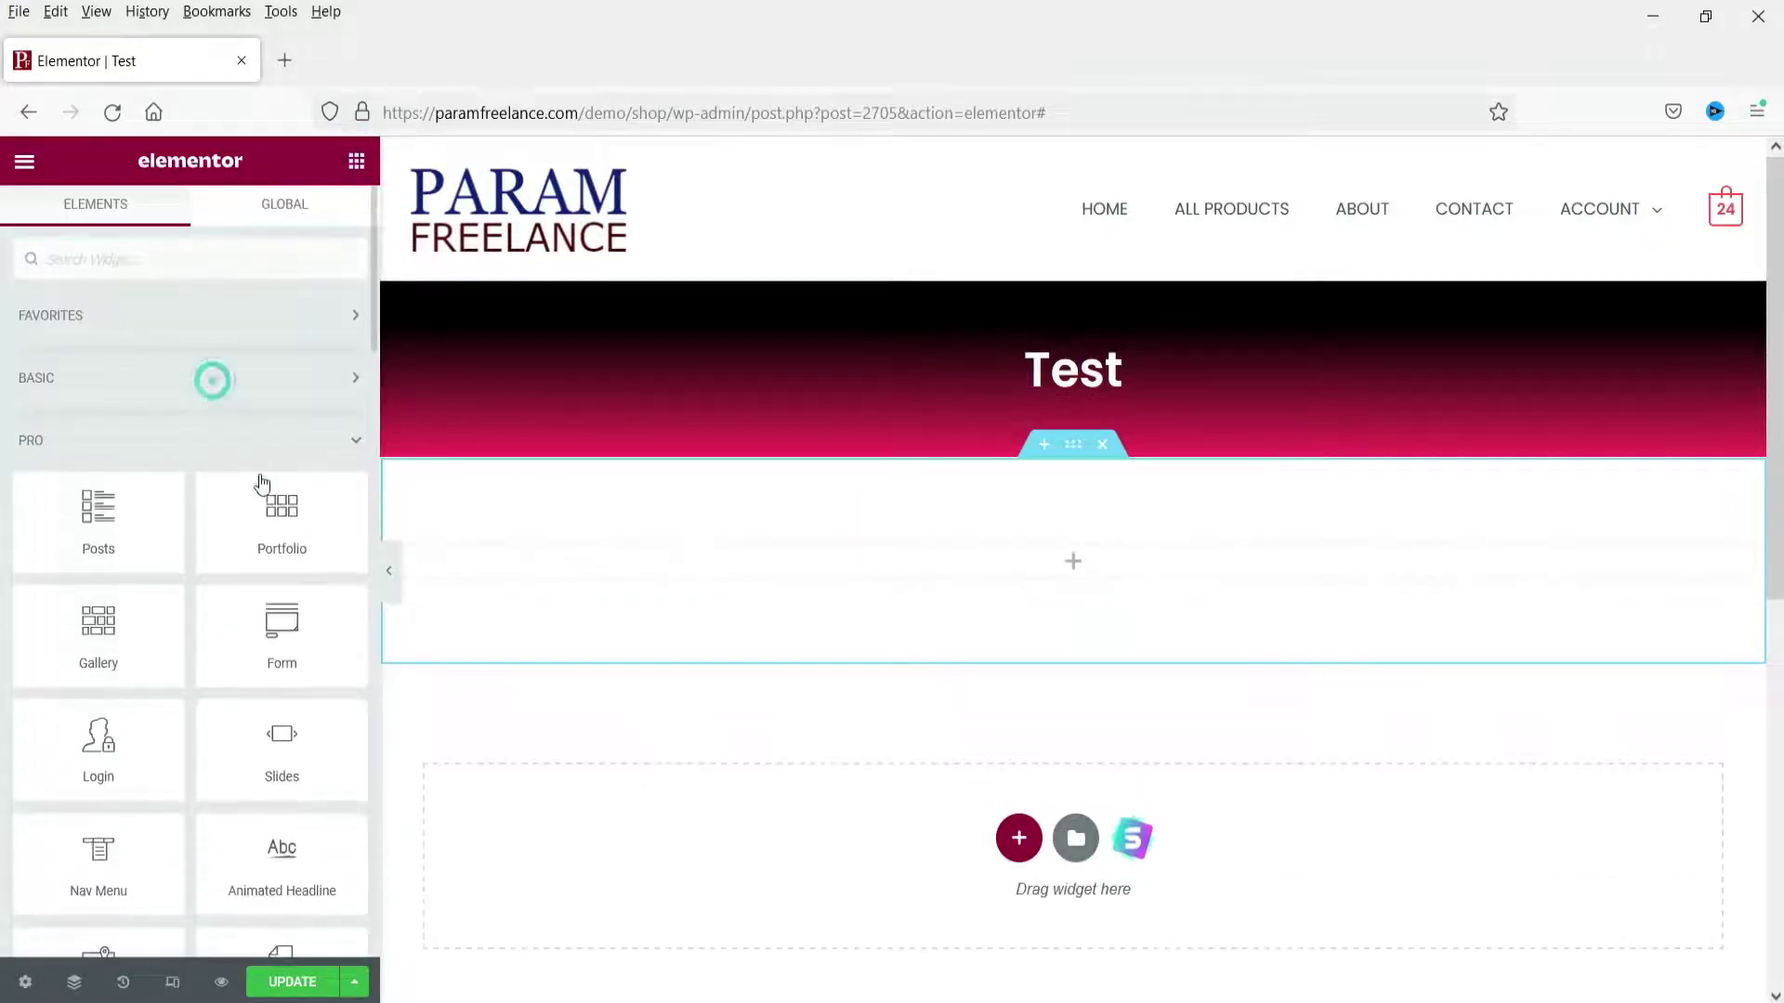
left_click_drag(276, 522, 1161, 623)
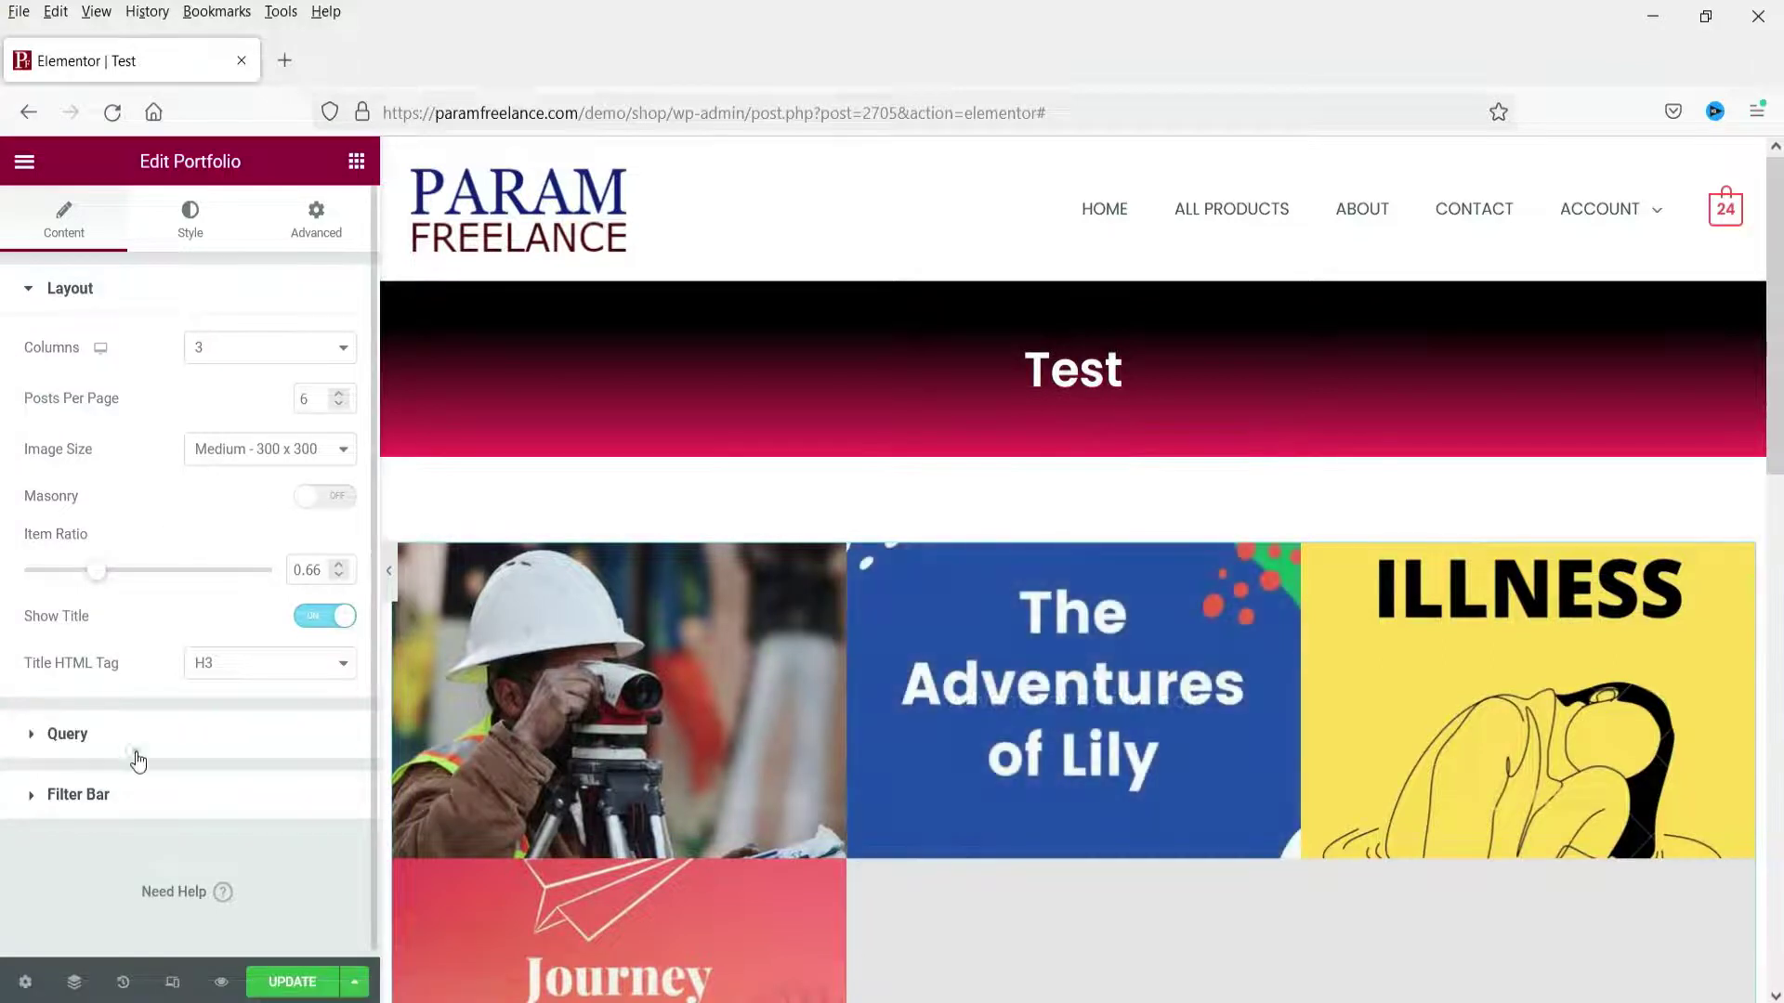
left_click(136, 749)
Change the Portfolio's Query Source from posts to Products
left_click(238, 418)
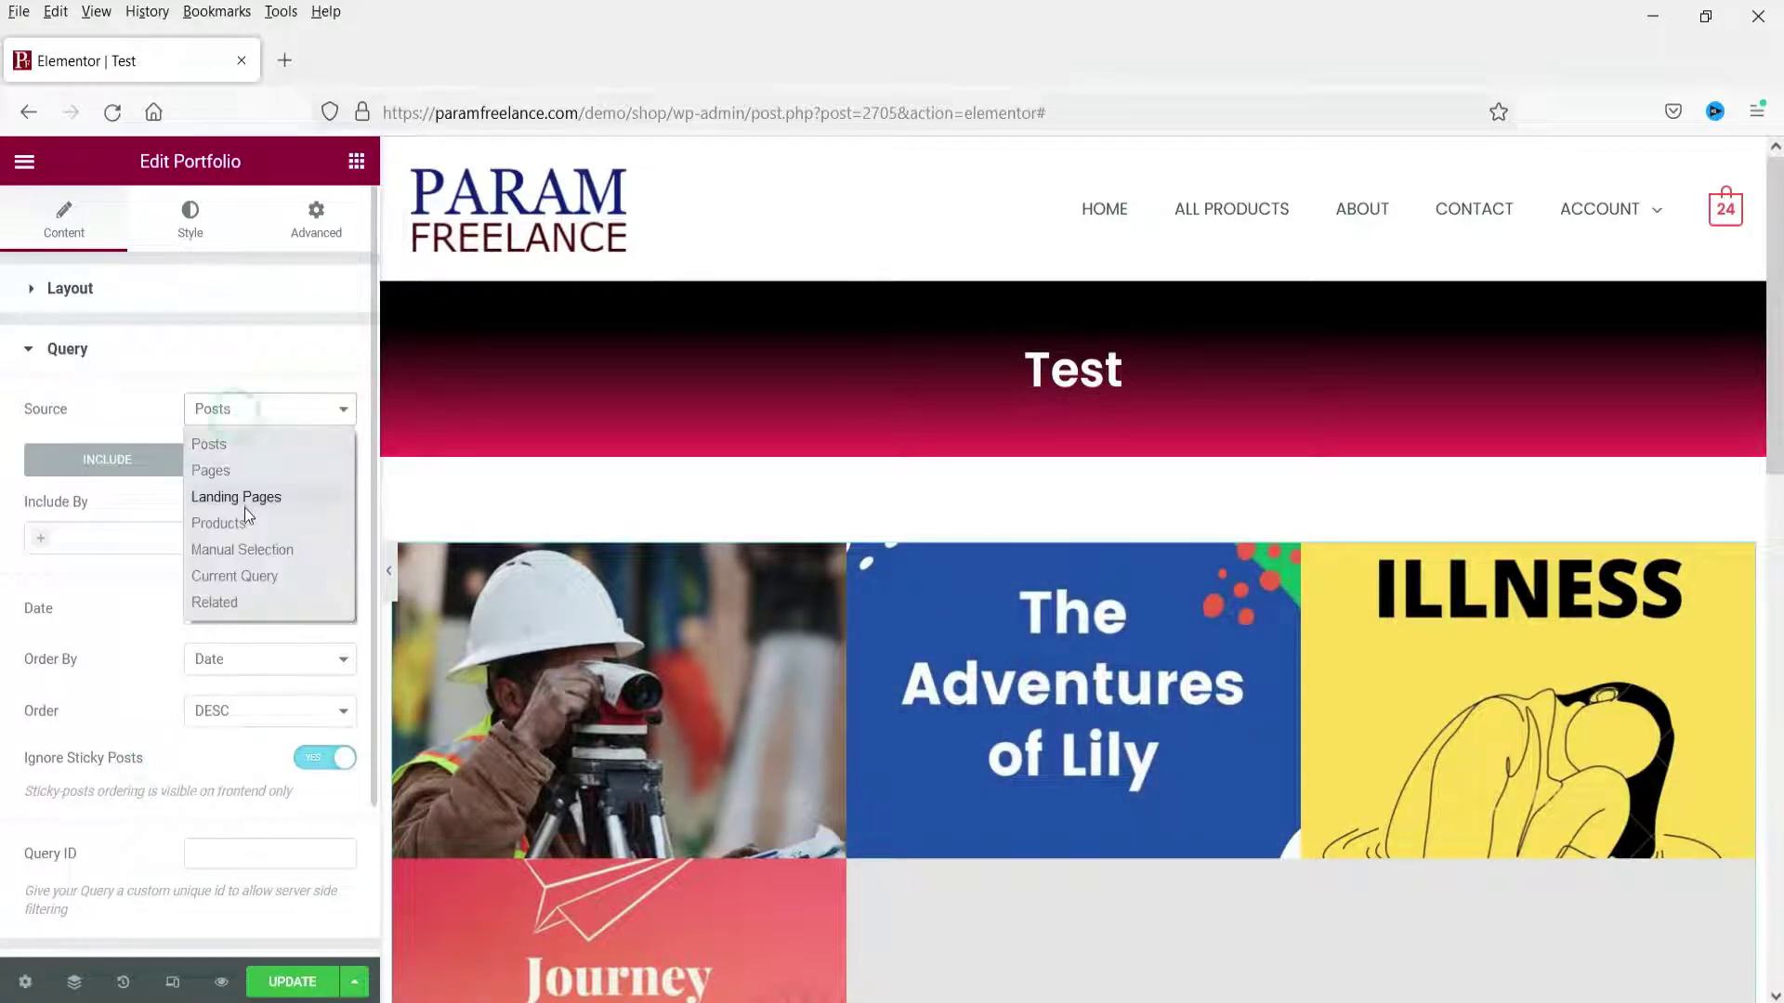
left_click(244, 522)
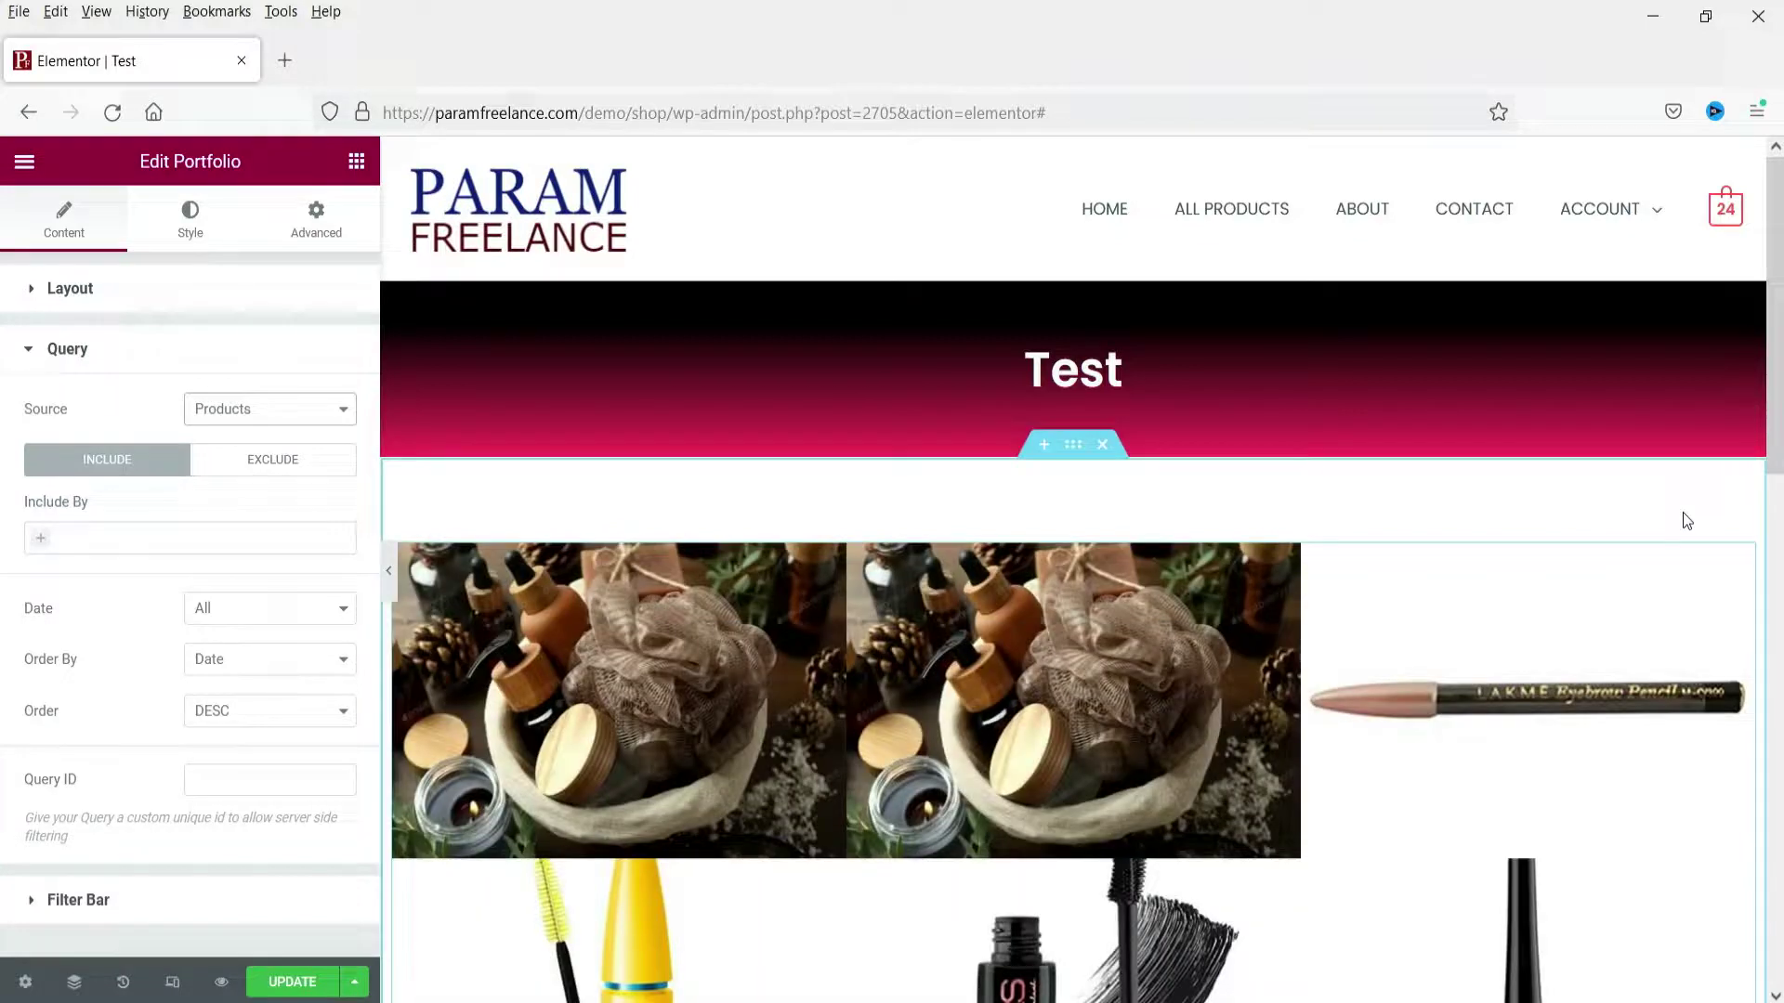
scroll(1579, 548, "down", 8)
scroll(1537, 617, "up", 5)
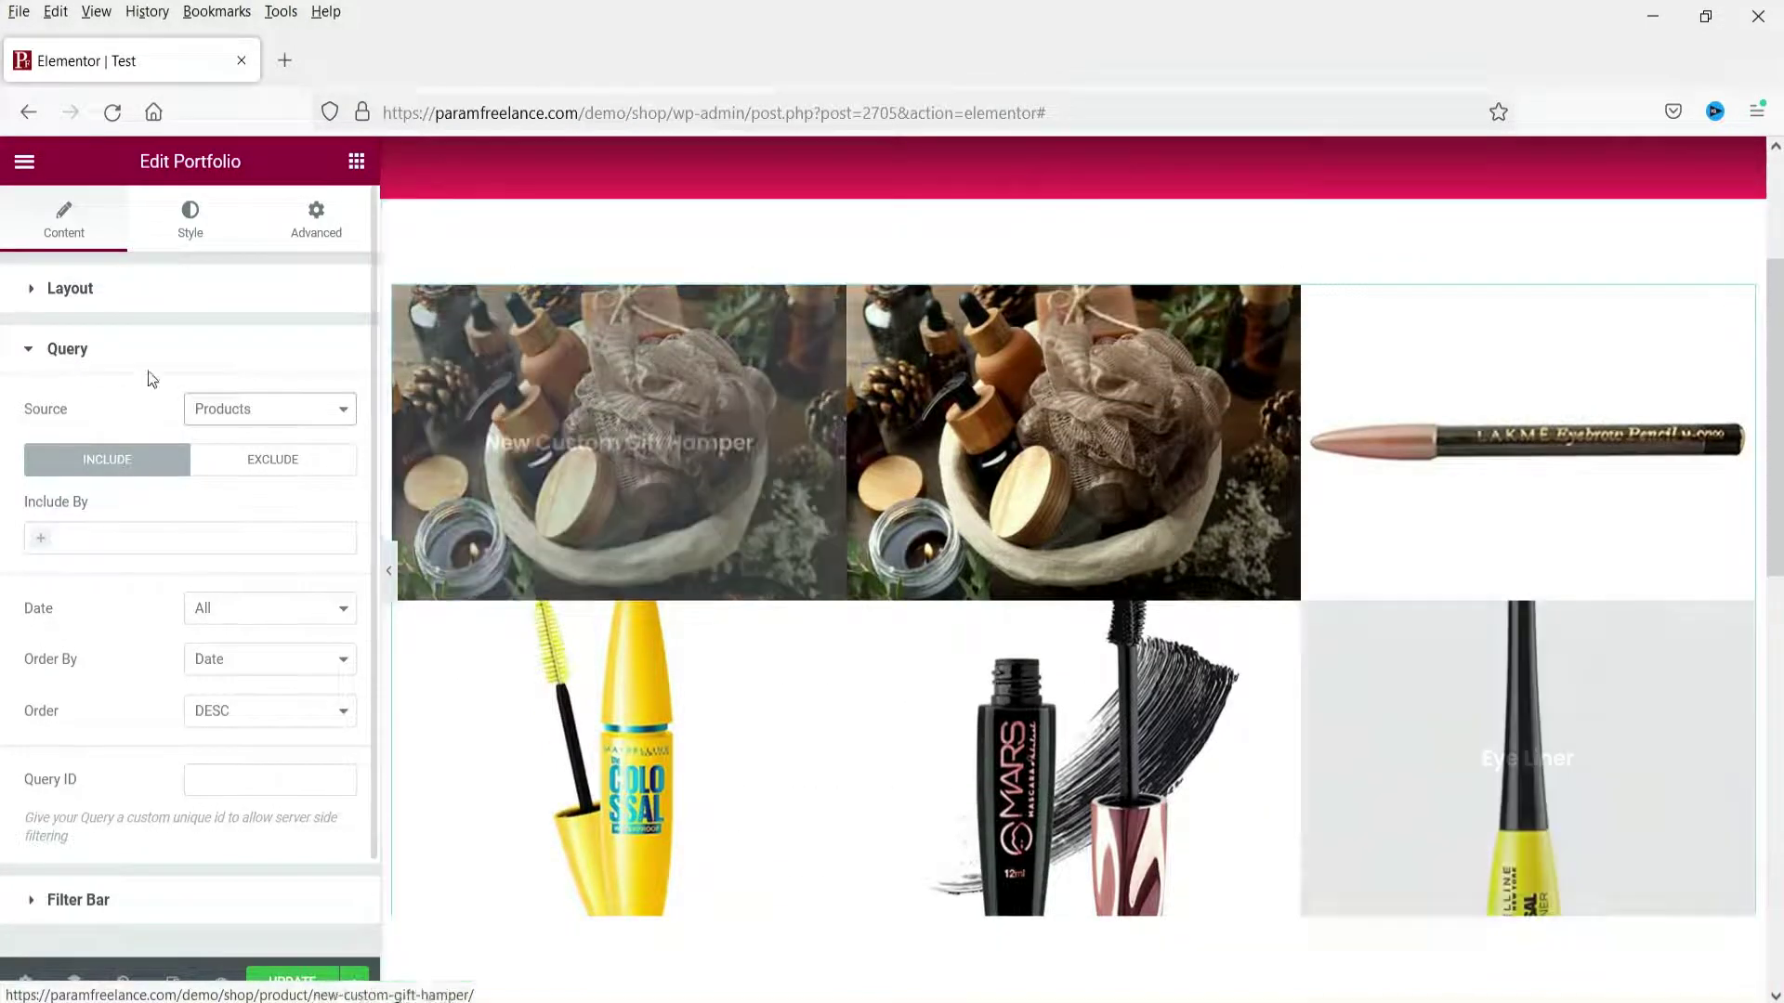
left_click(136, 293)
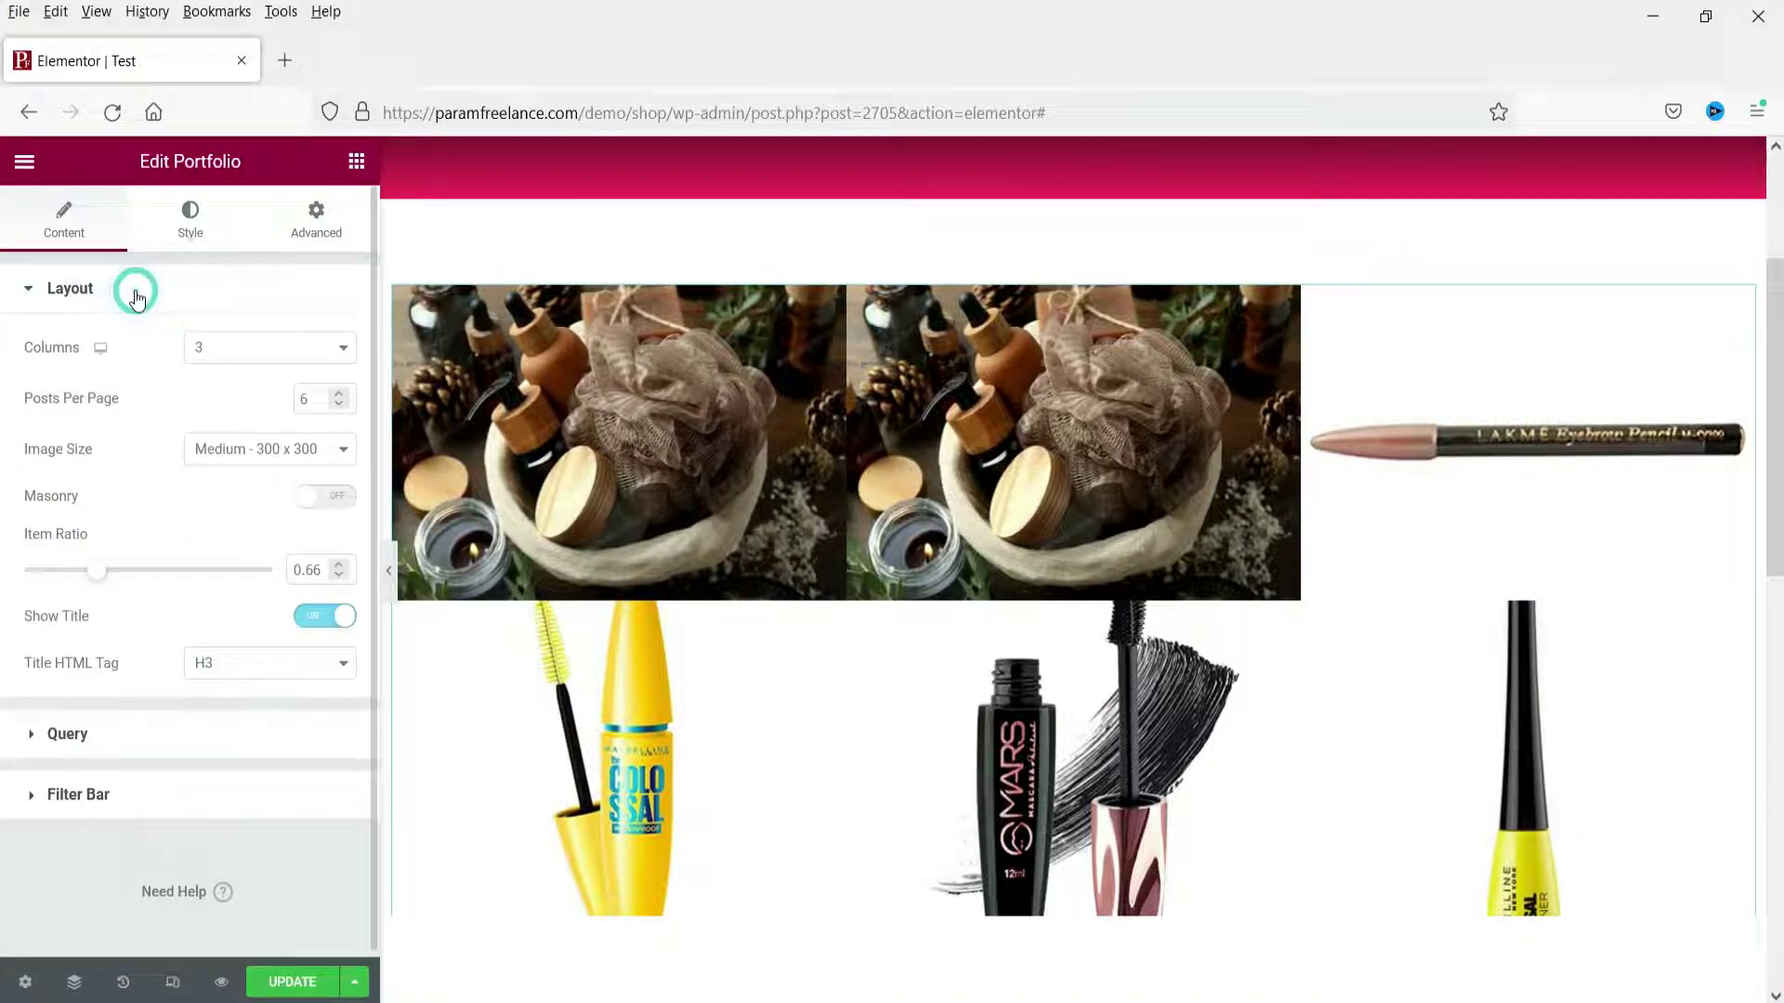
Set the grid to 4 columns and 24 posts per page
left_click(222, 354)
left_click(198, 454)
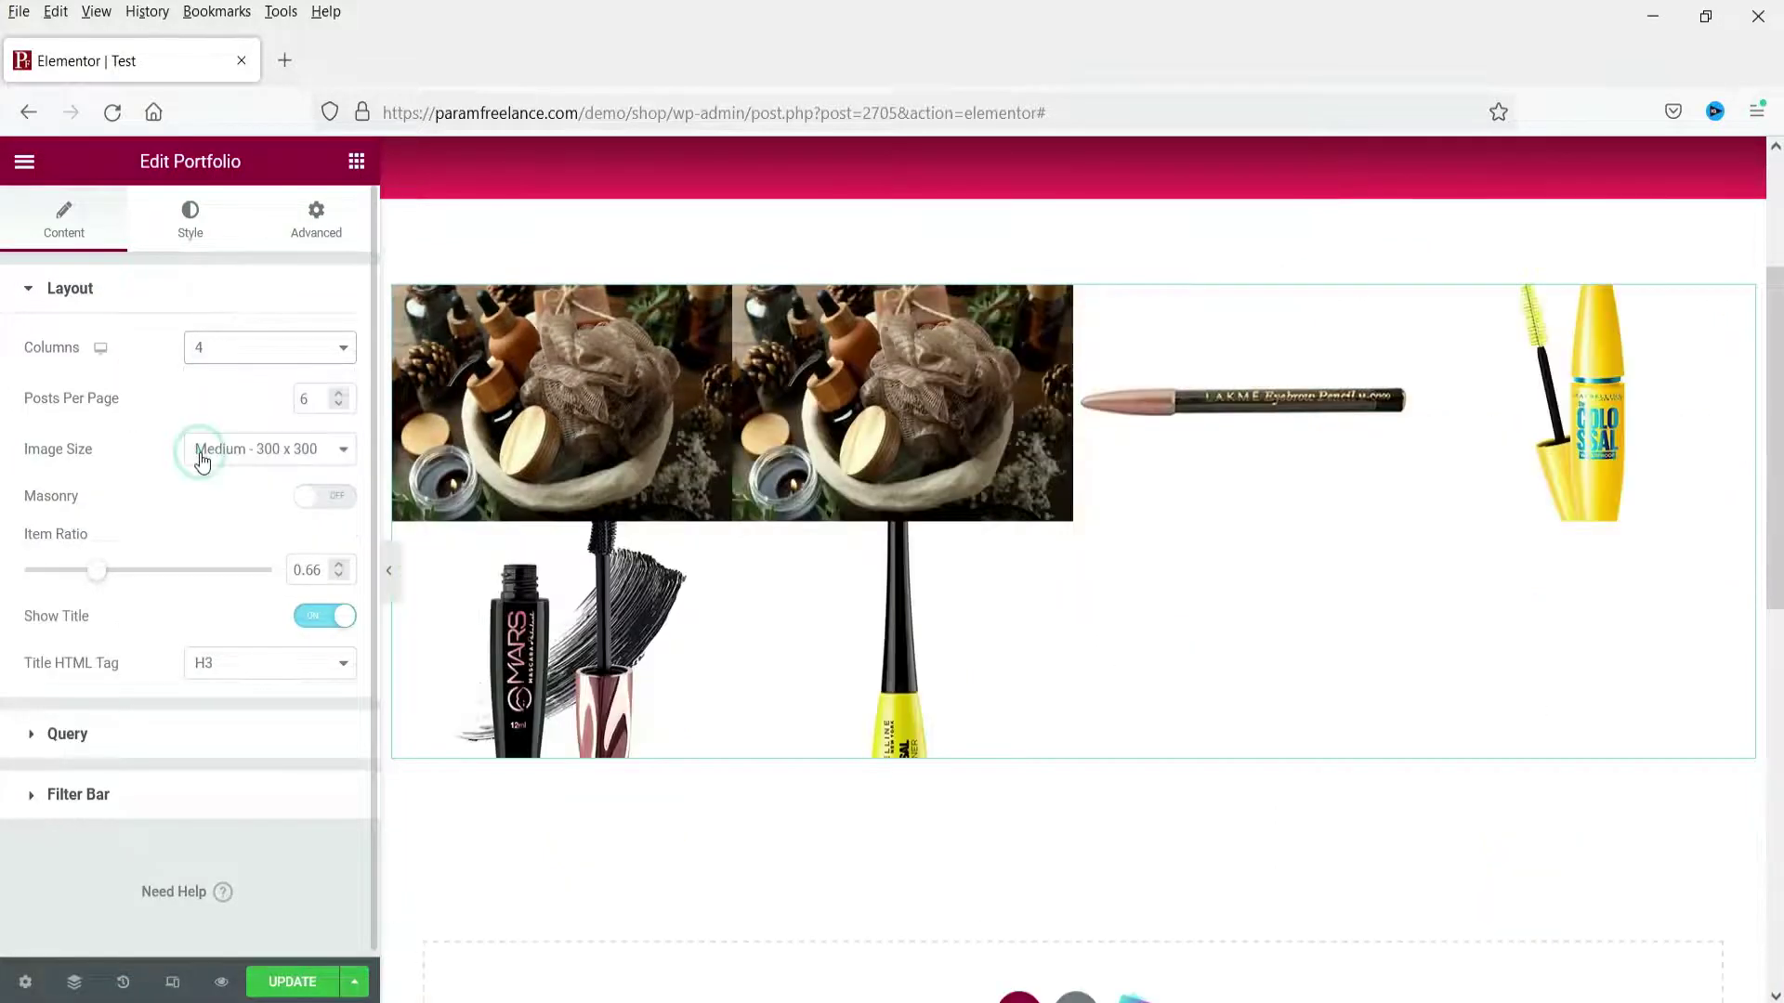
double_click(309, 400)
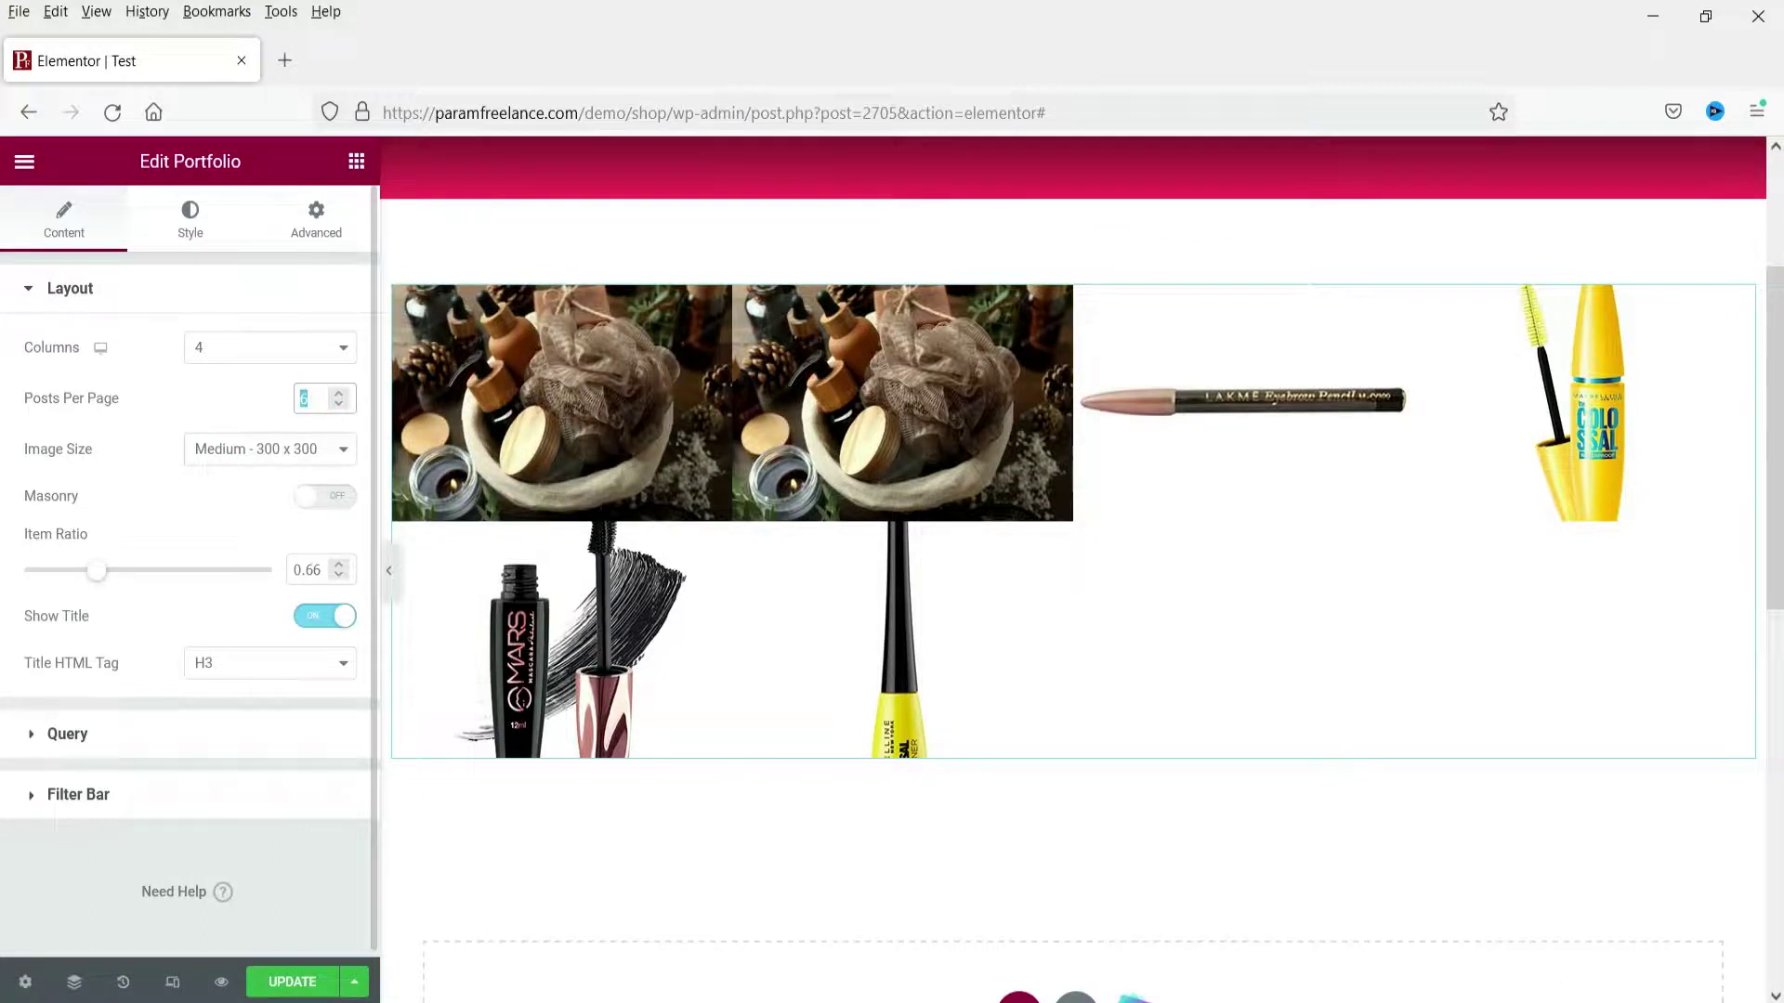
type("24")
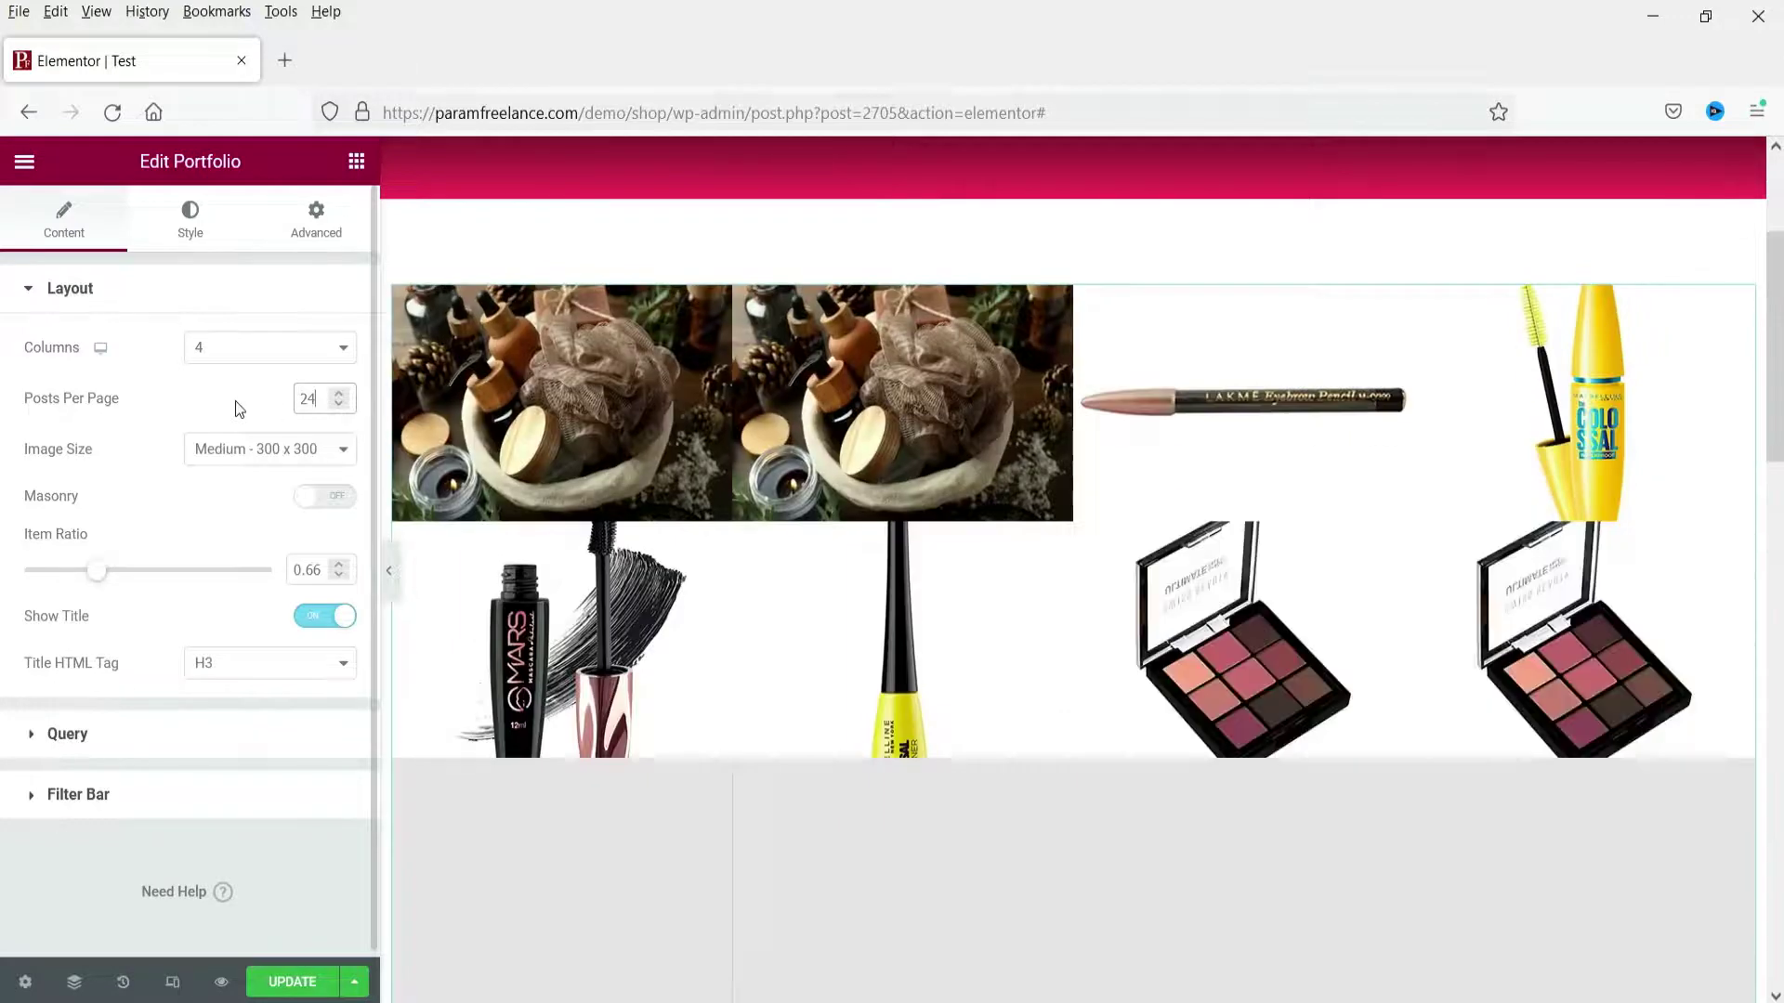
scroll(1078, 502, "down", 5)
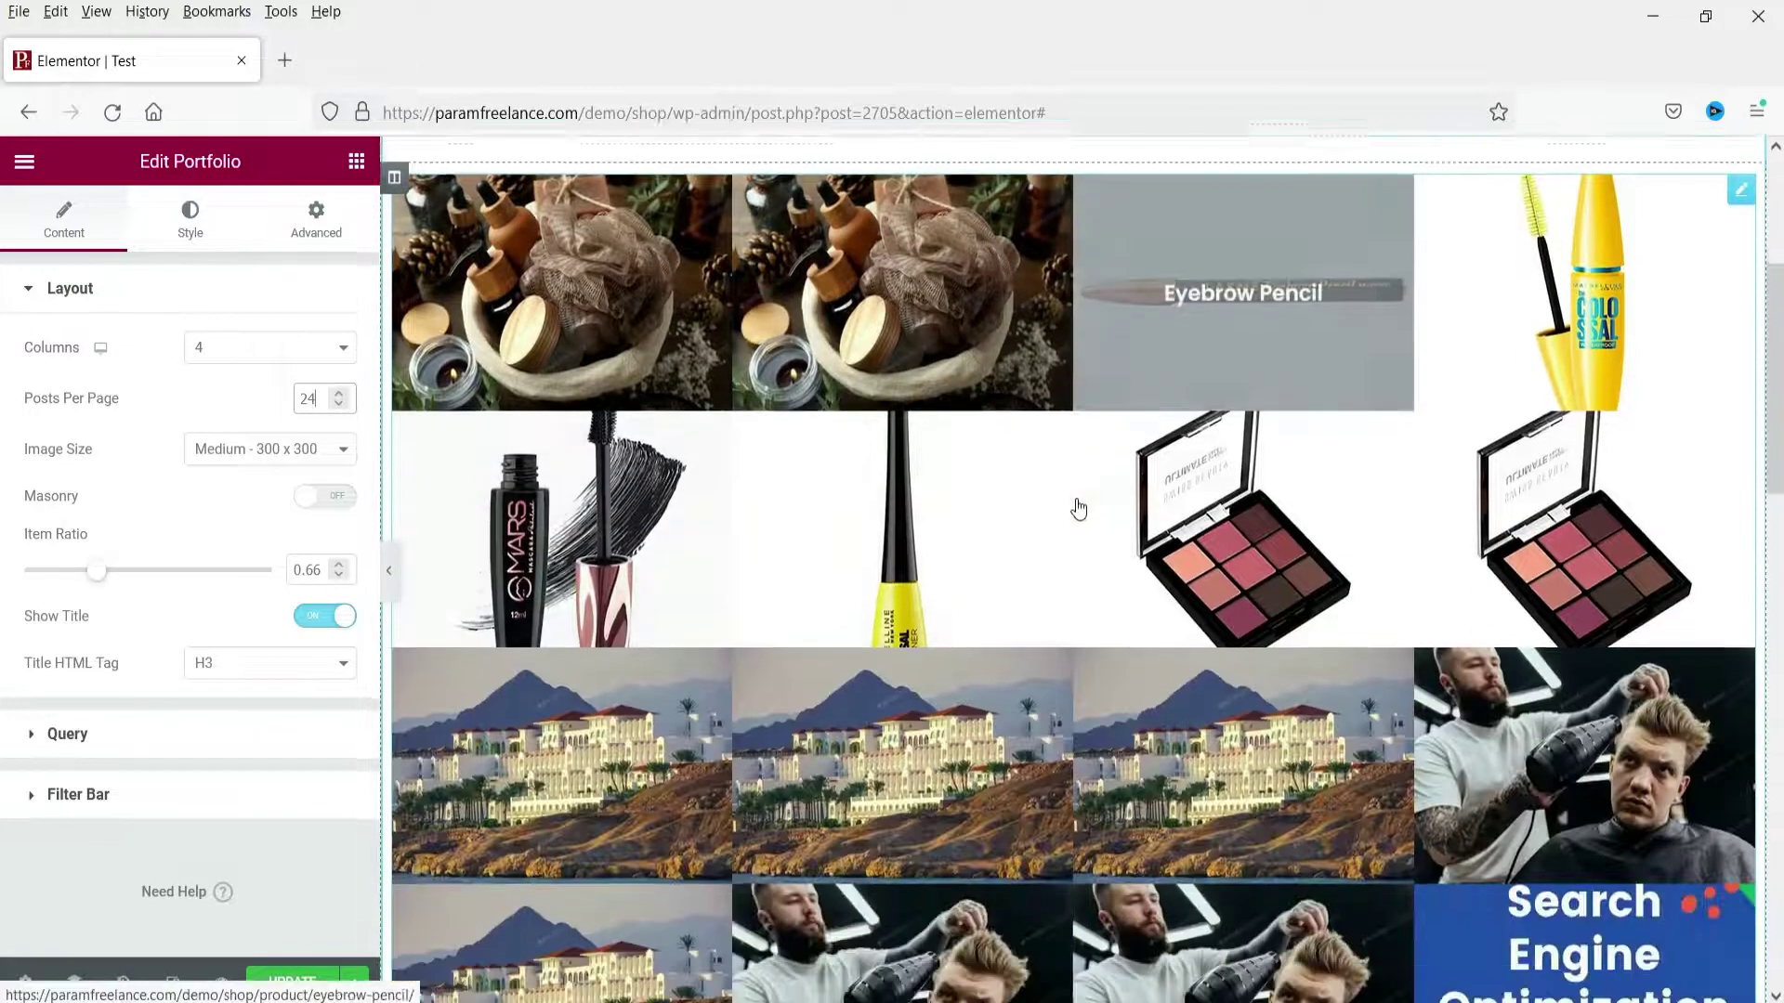
scroll(1076, 506, "up", 8)
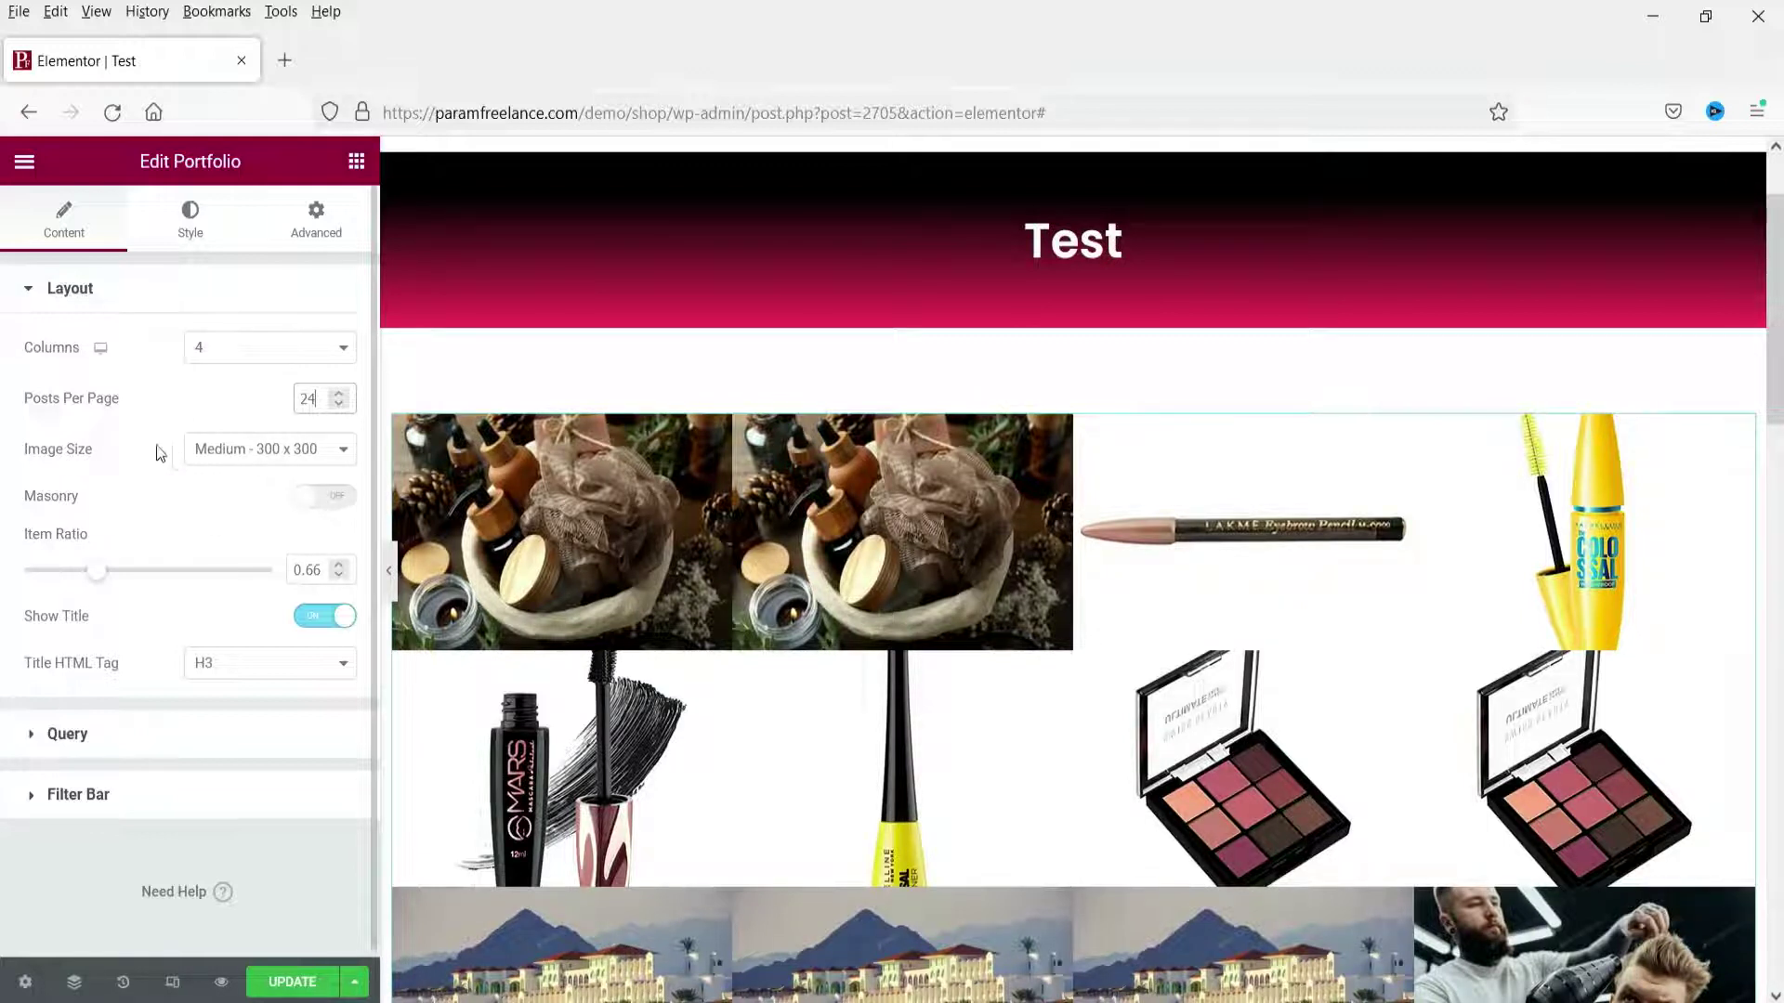
Try the Masonry layout on the product grid, then turn it back off
left_click(325, 496)
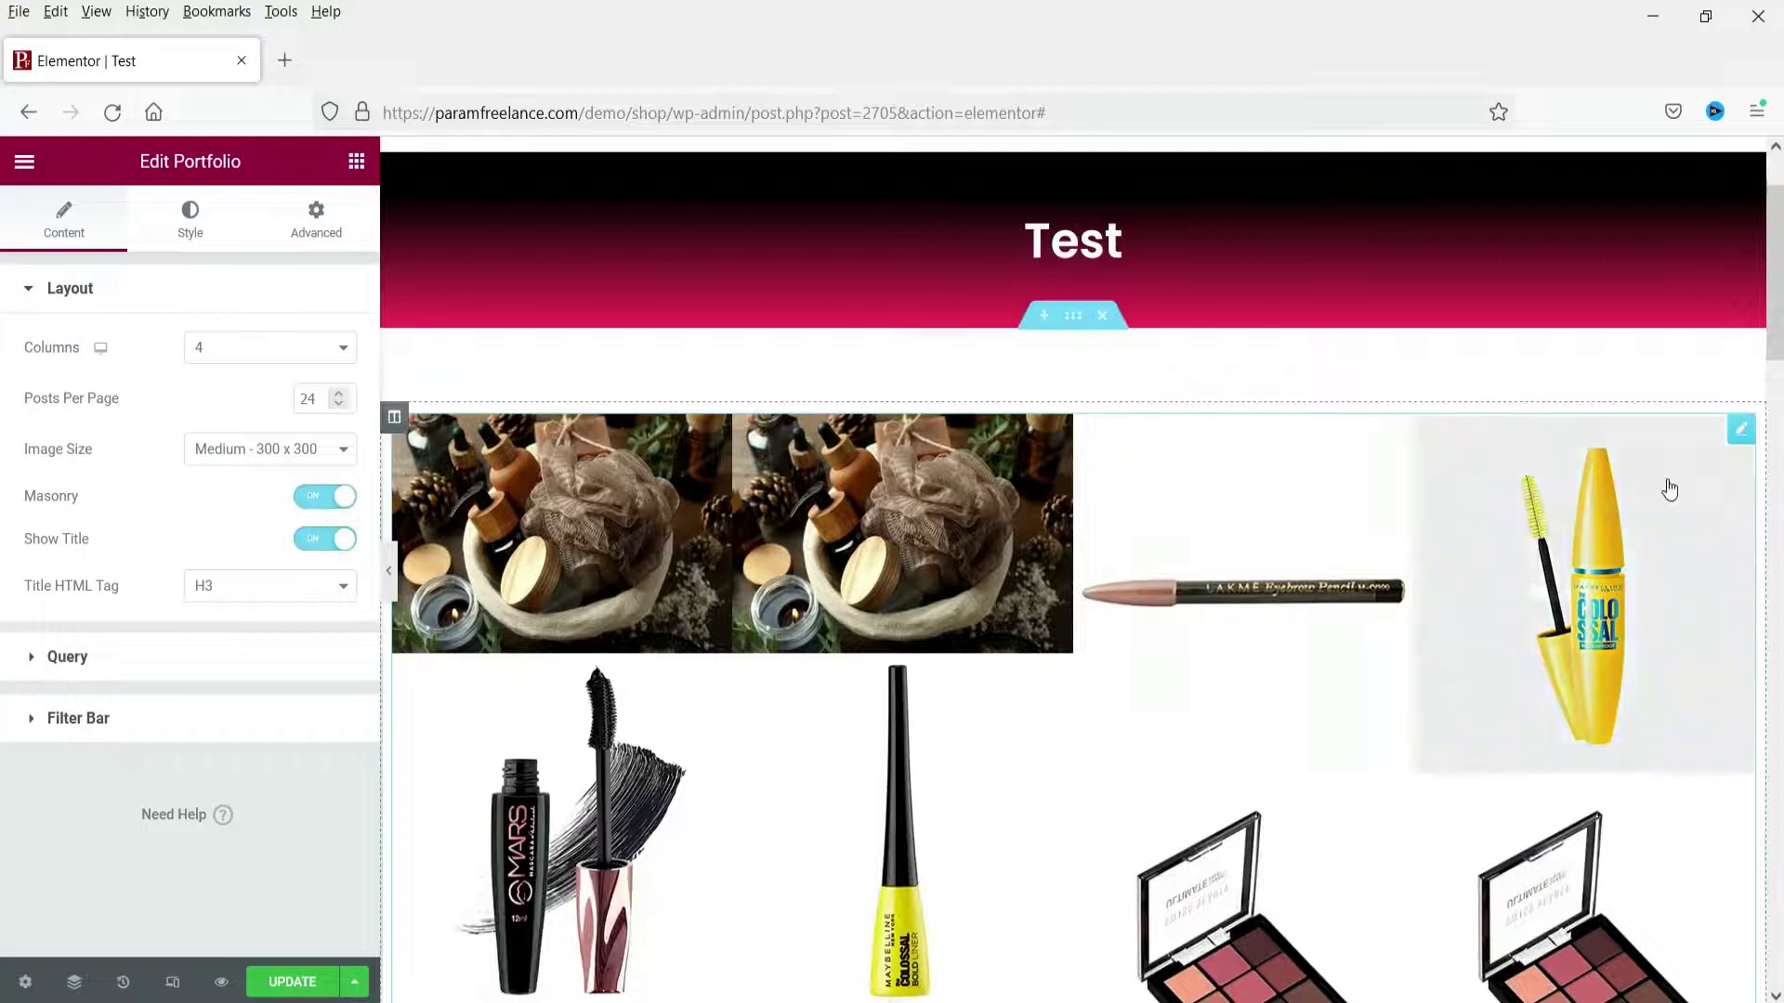
scroll(1489, 529, "down", 3)
scroll(1489, 529, "down", 10)
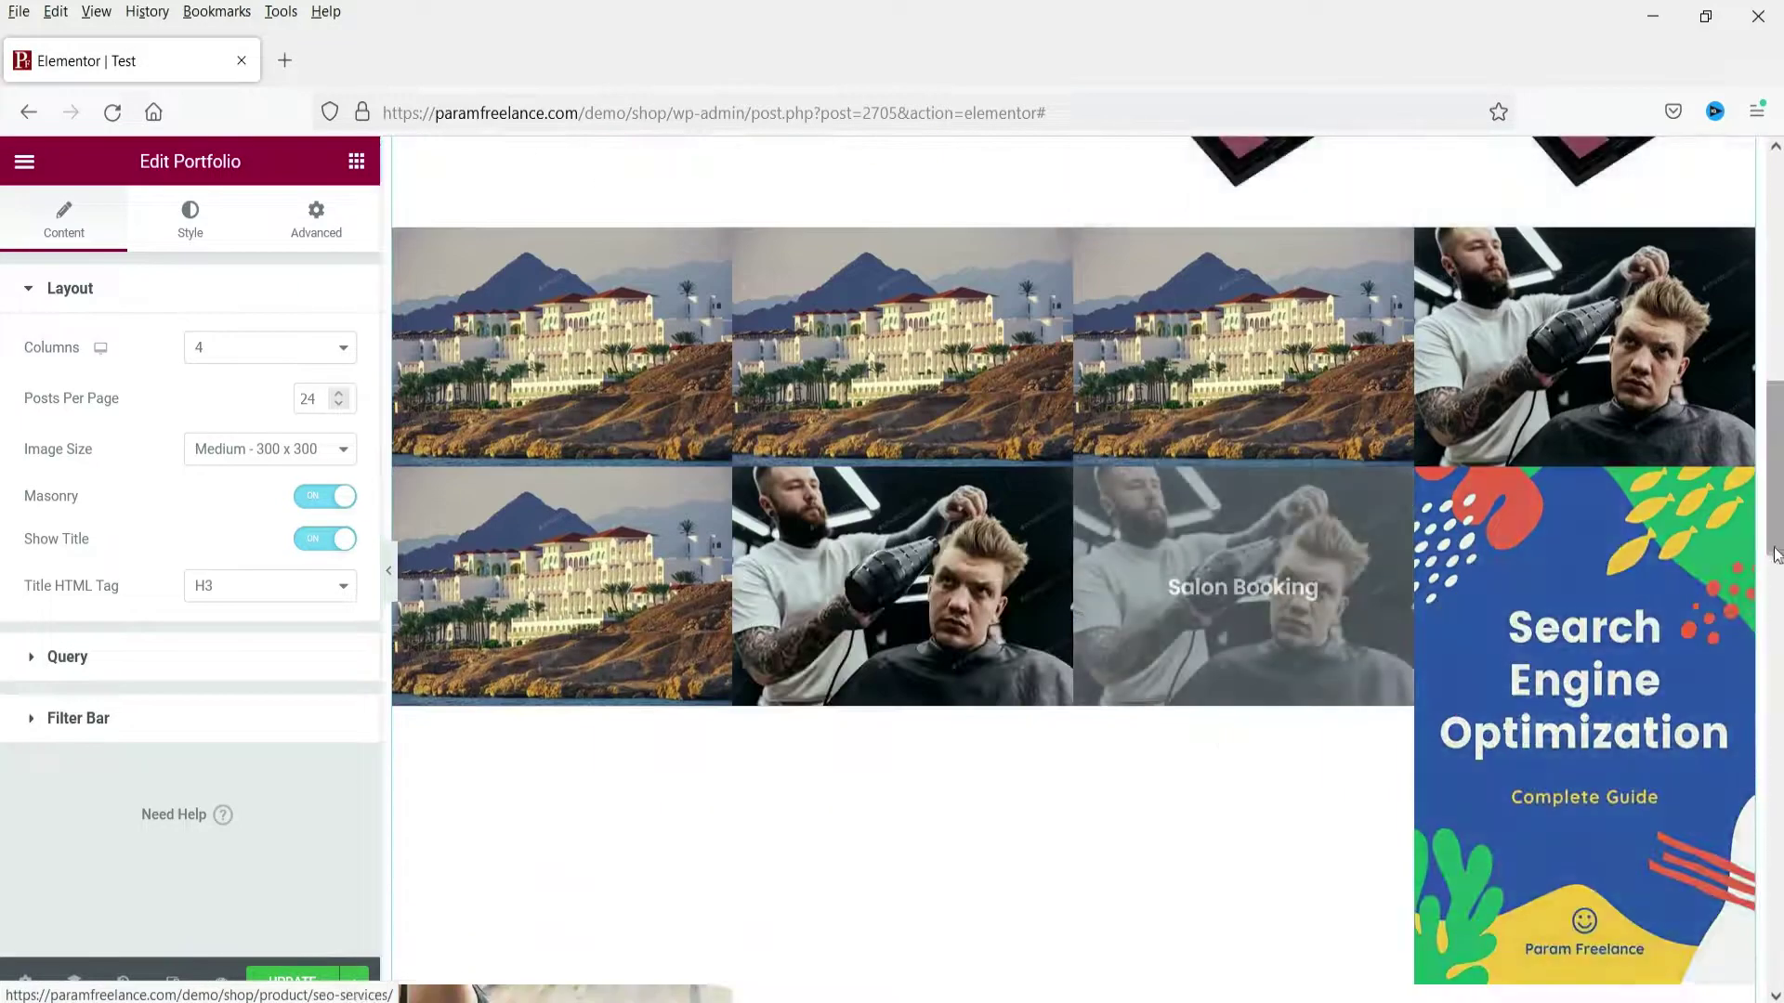
scroll(1600, 537, "up", 6)
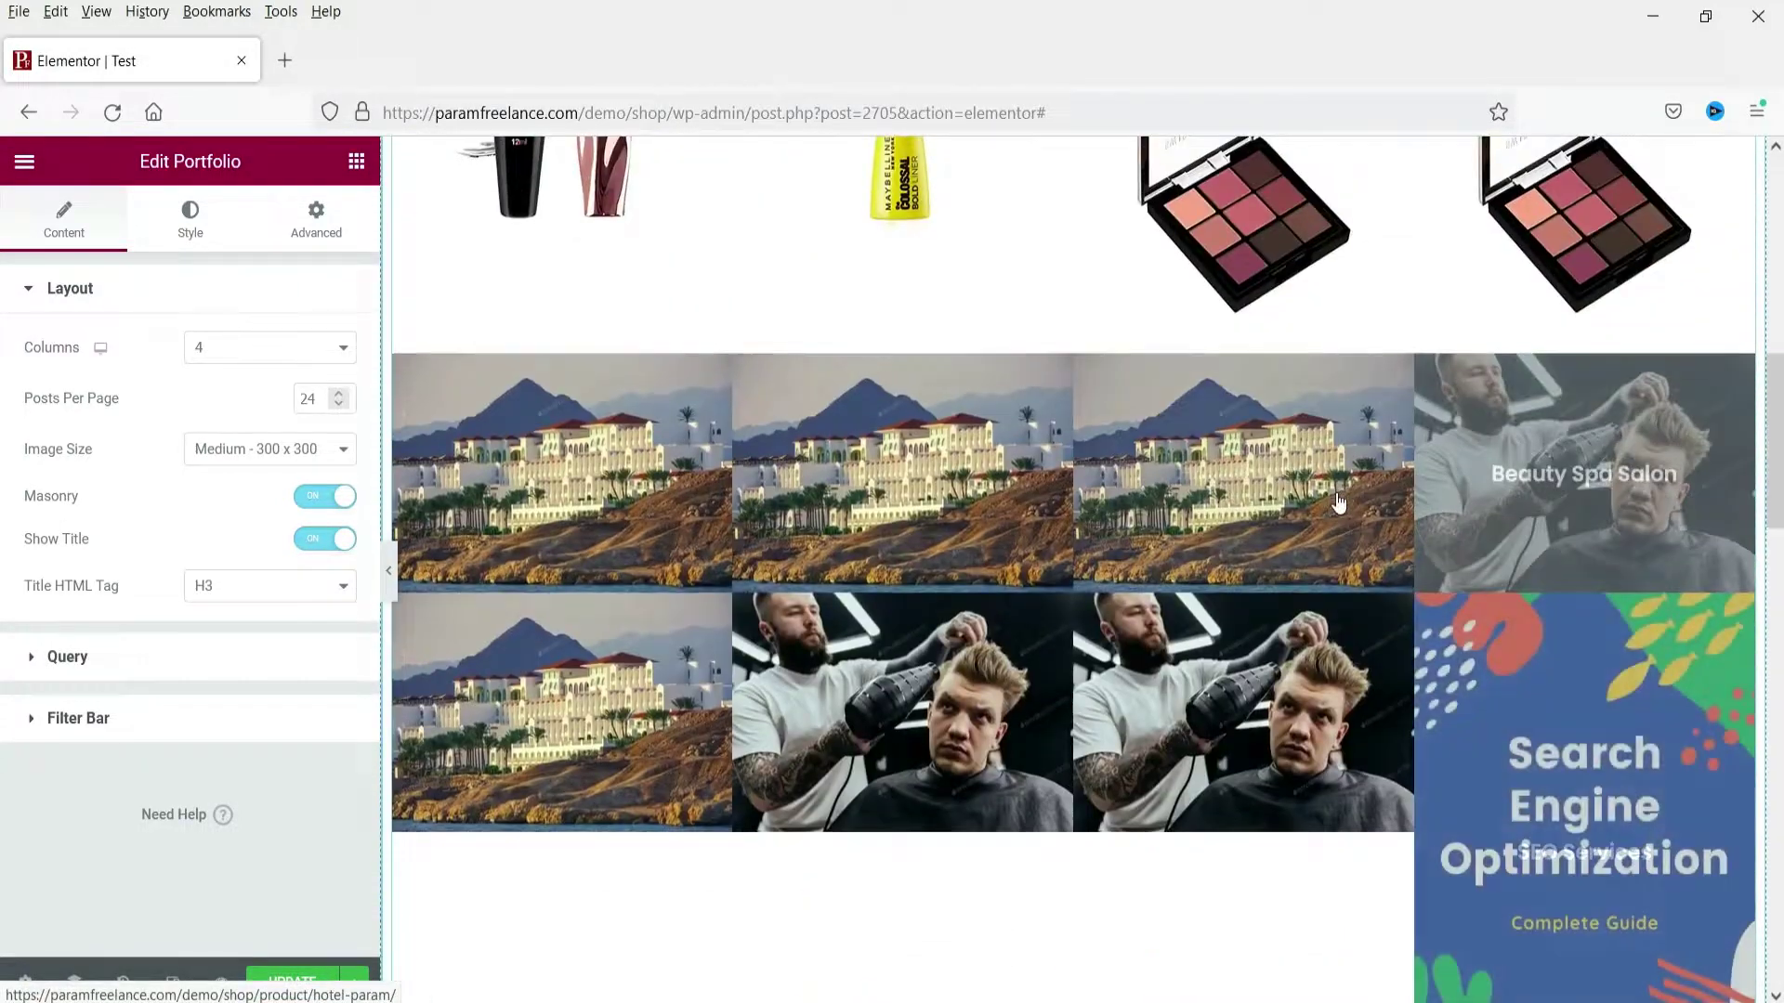
scroll(1354, 511, "down", 5)
scroll(1338, 530, "down", 8)
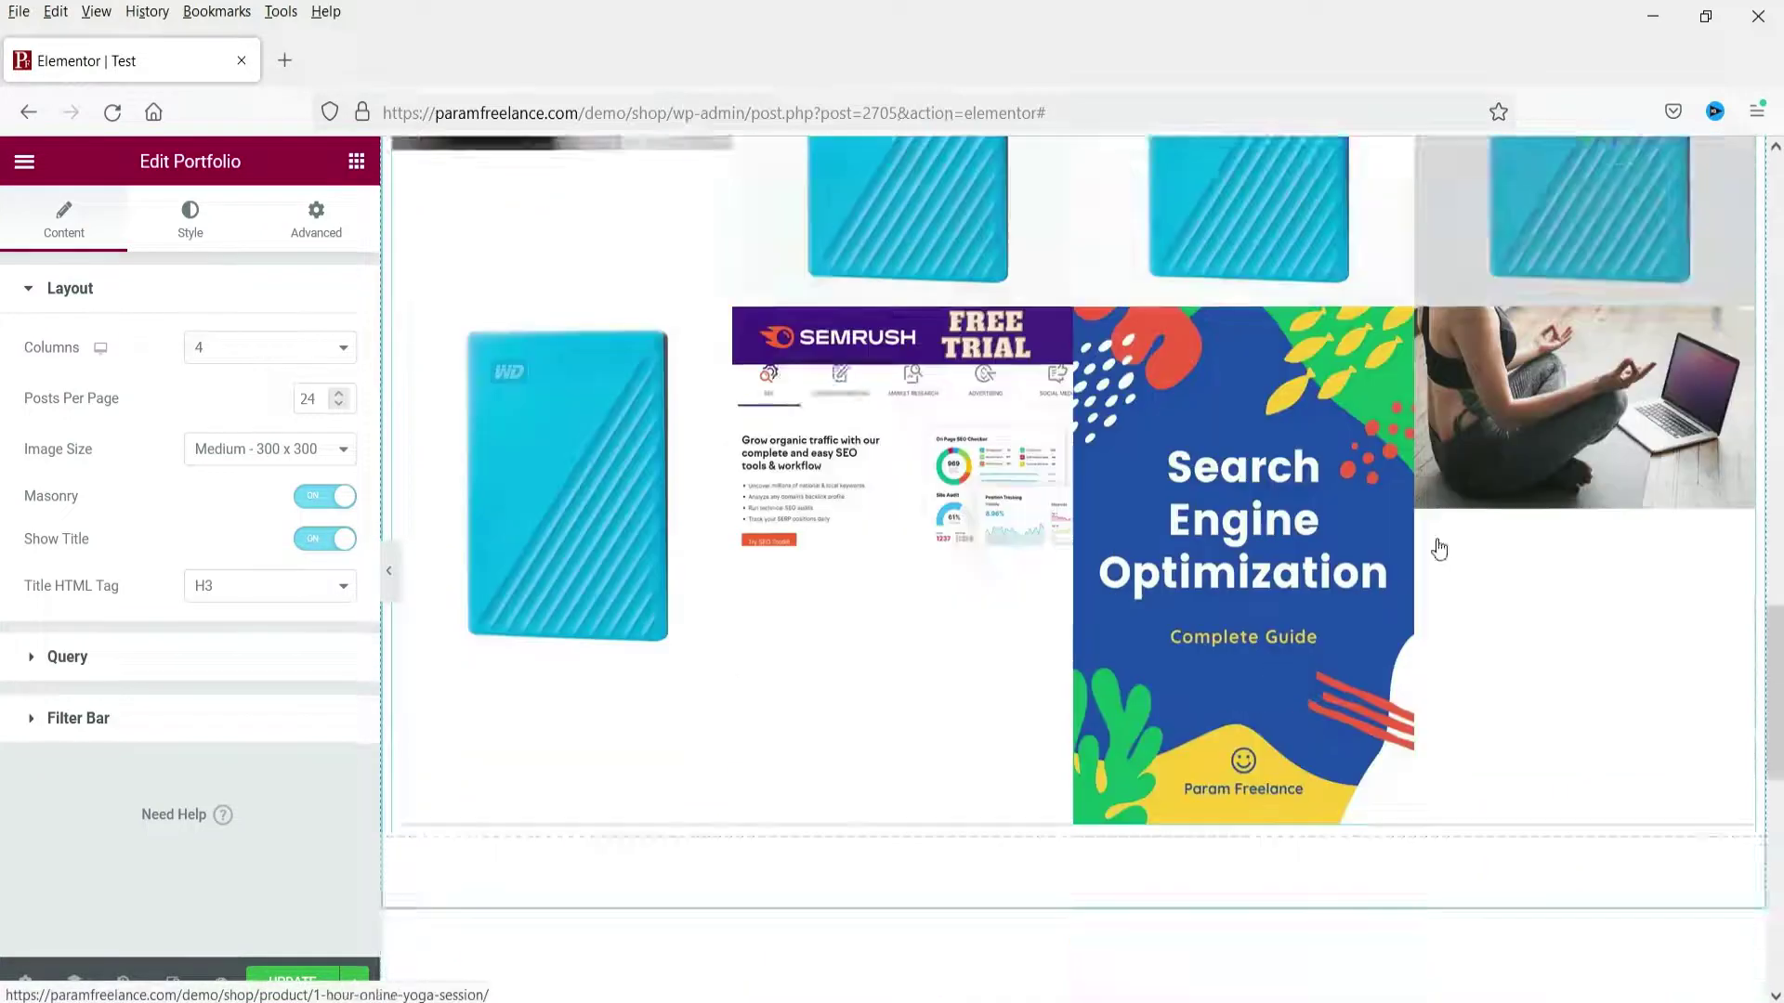
scroll(1322, 554, "up", 8)
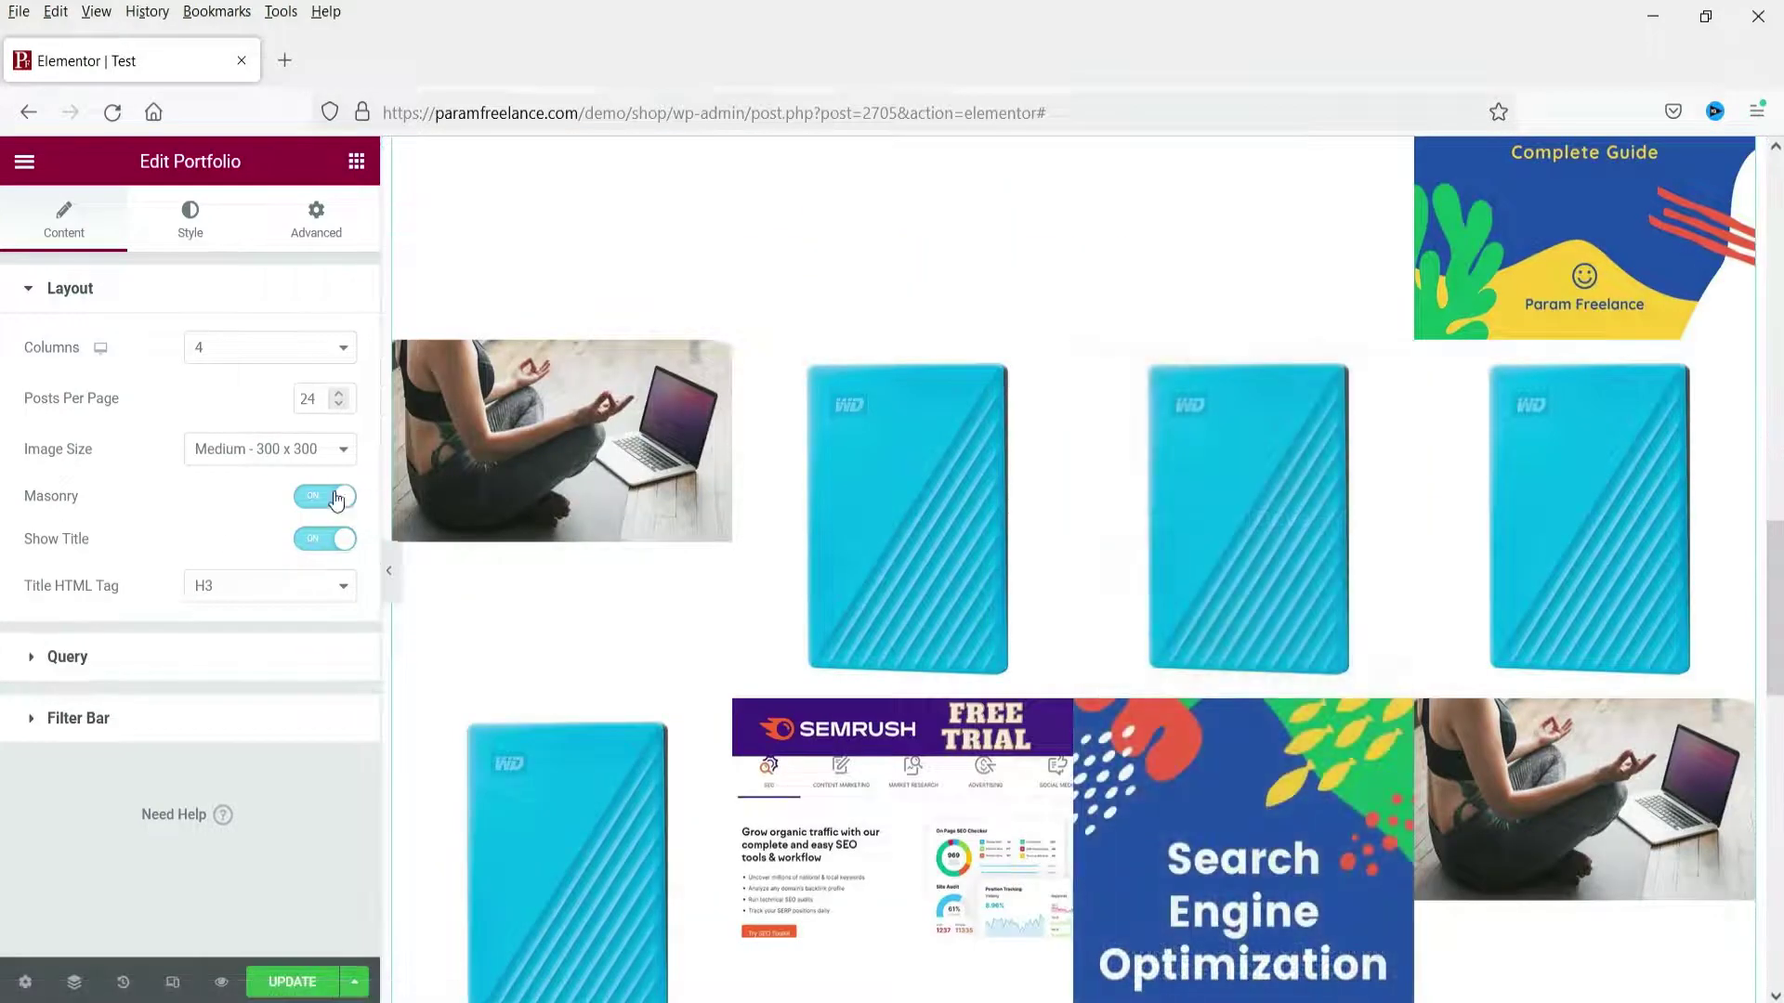
left_click(323, 497)
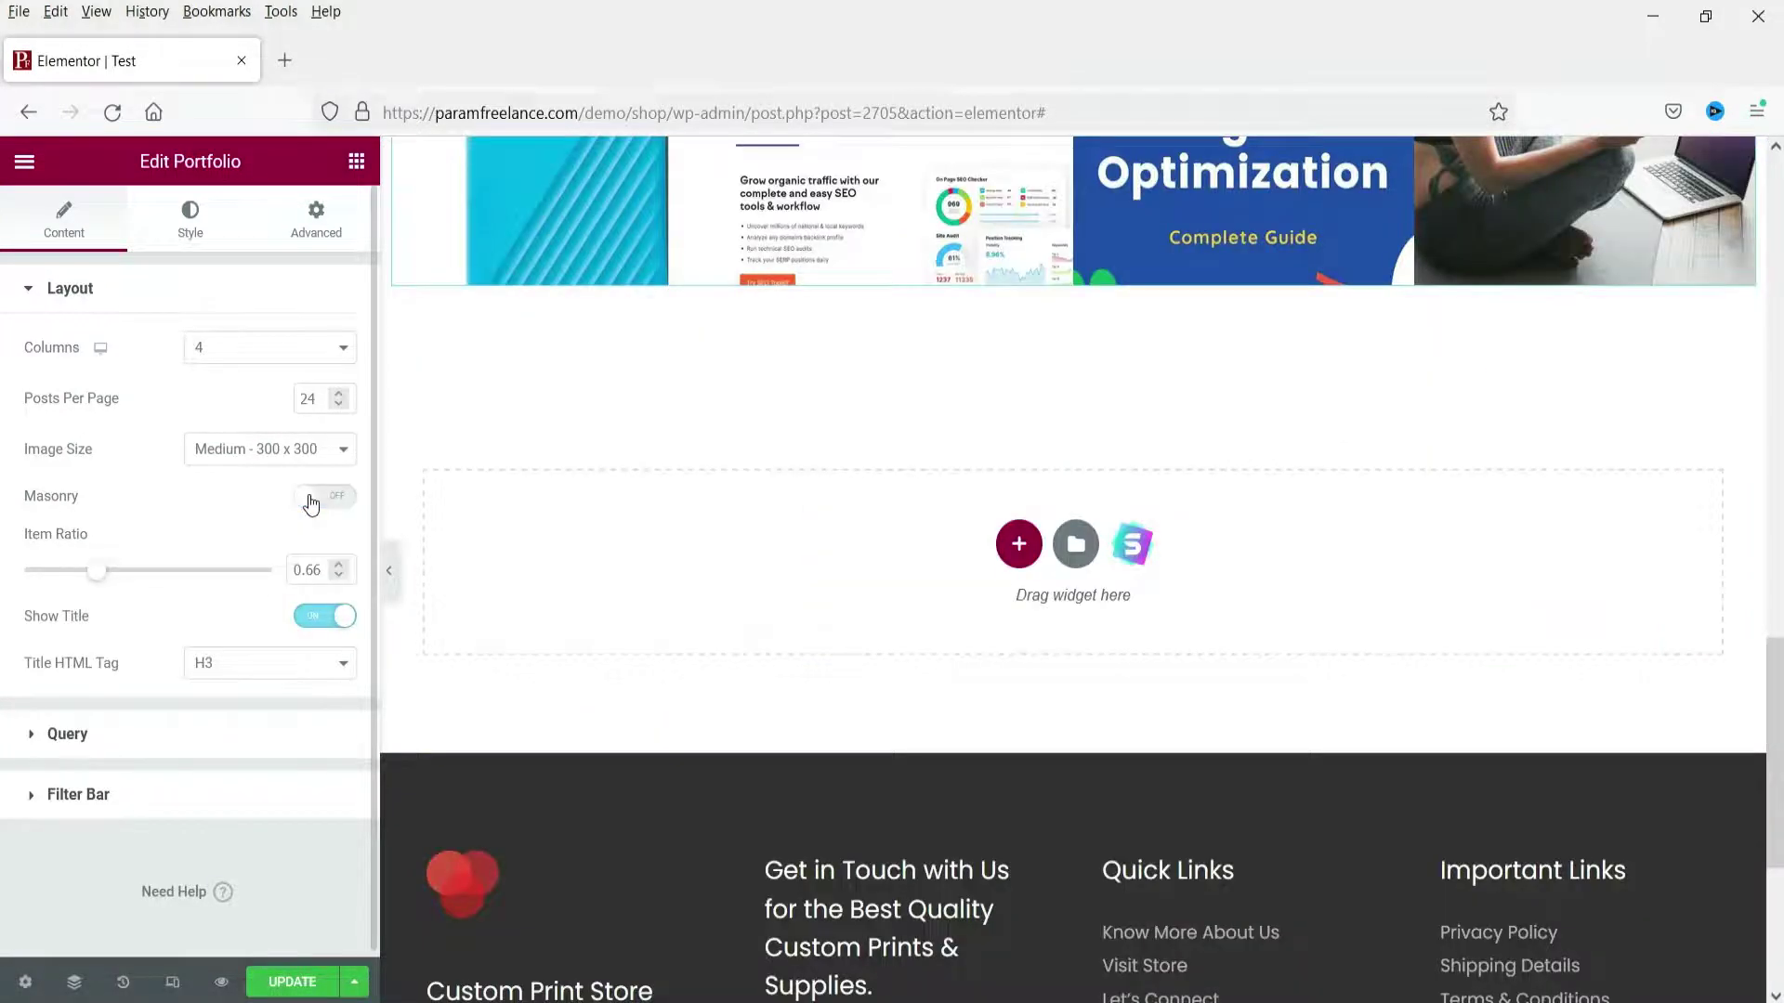
scroll(788, 562, "up", 8)
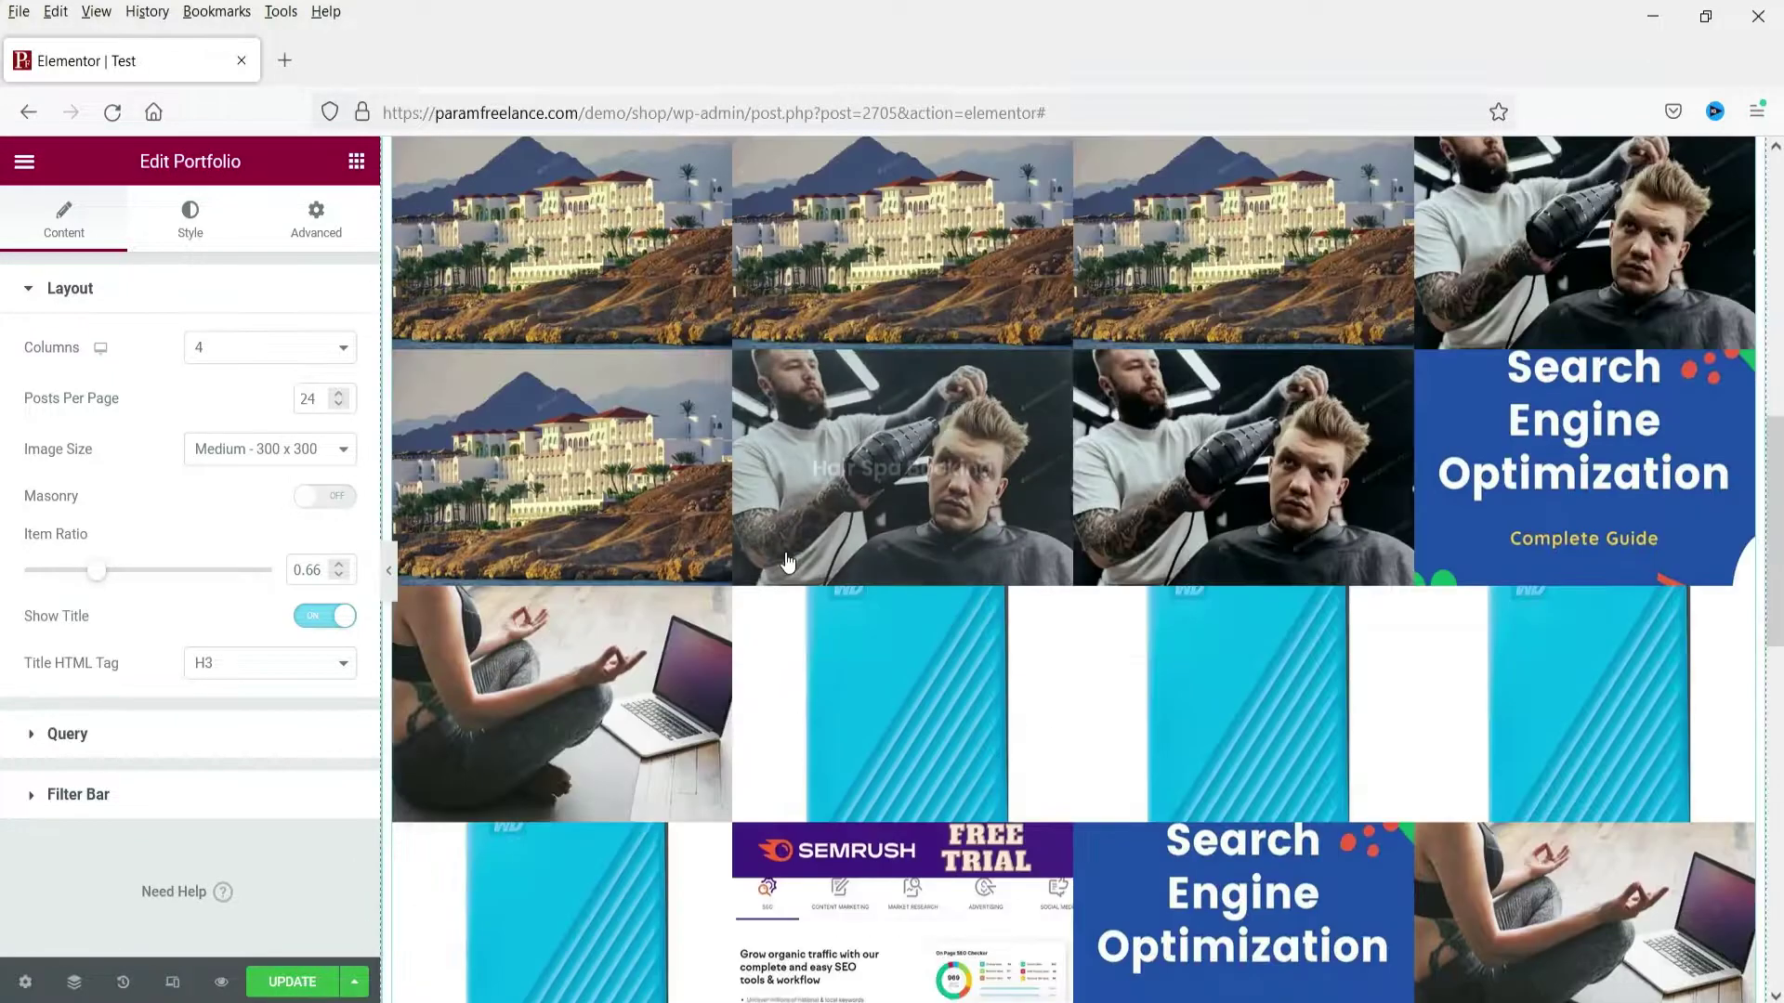
scroll(731, 703, "down", 5)
scroll(697, 464, "up", 10)
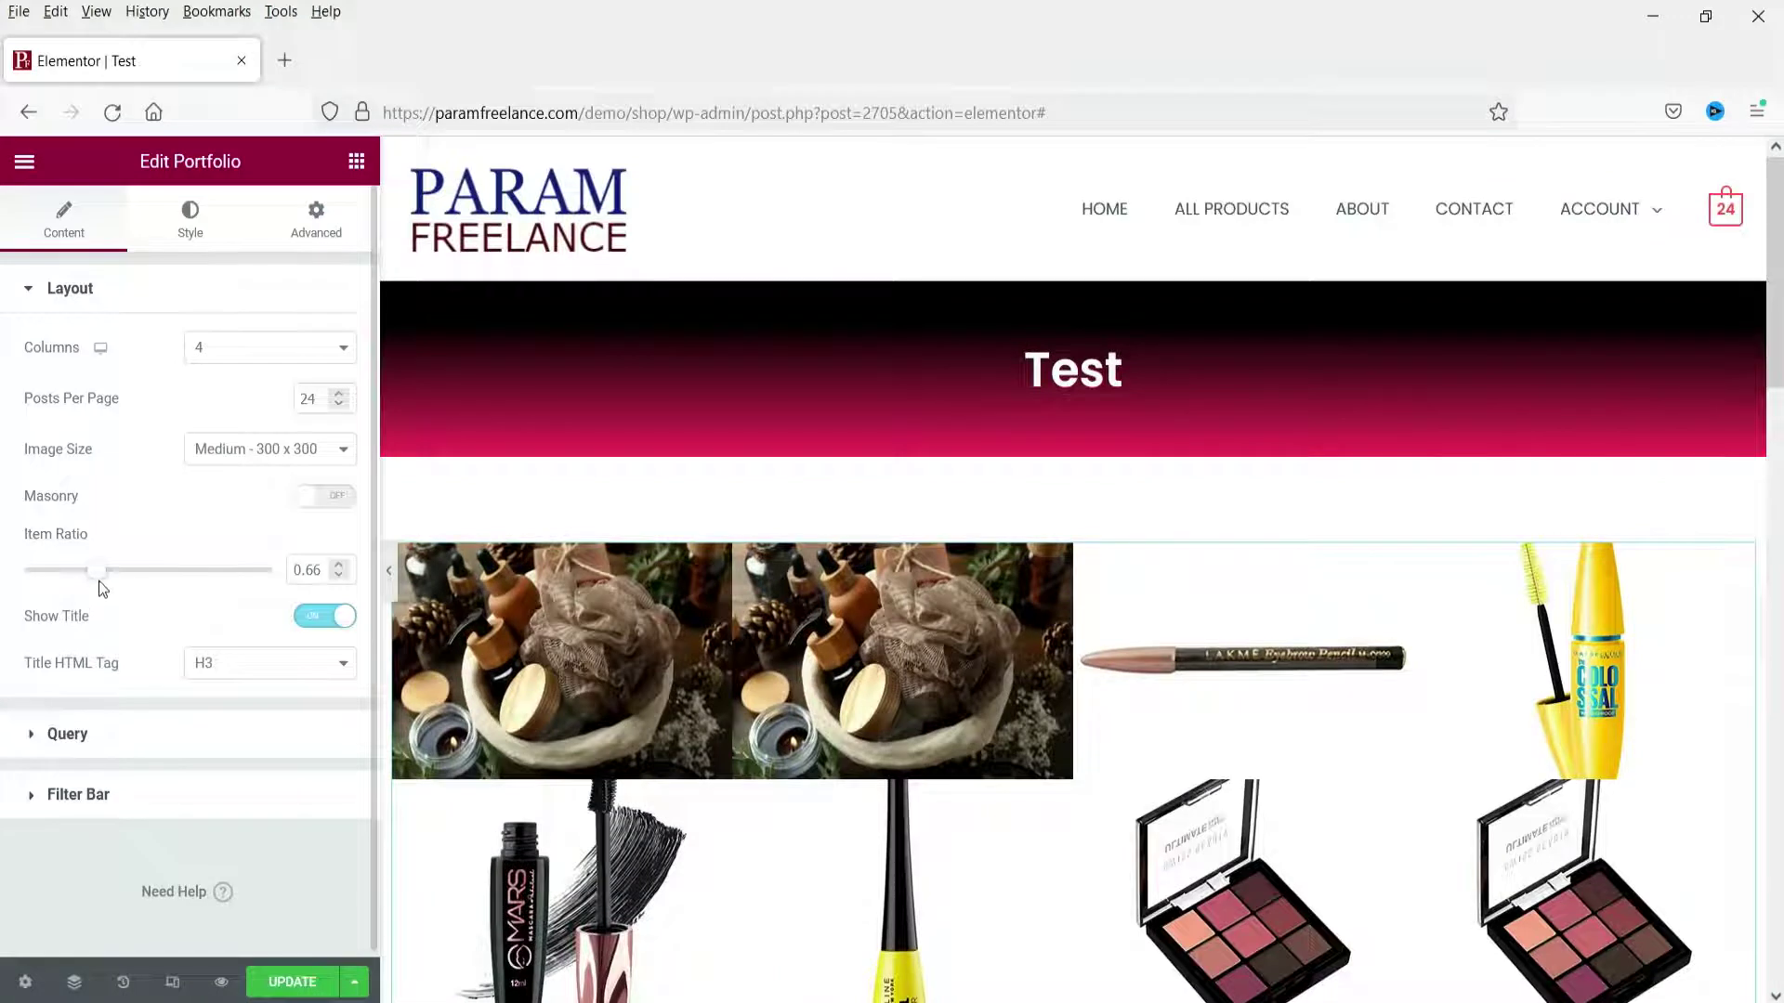
Set the Item Ratio to 1 so the product tiles are square
left_click_drag(99, 582, 171, 584)
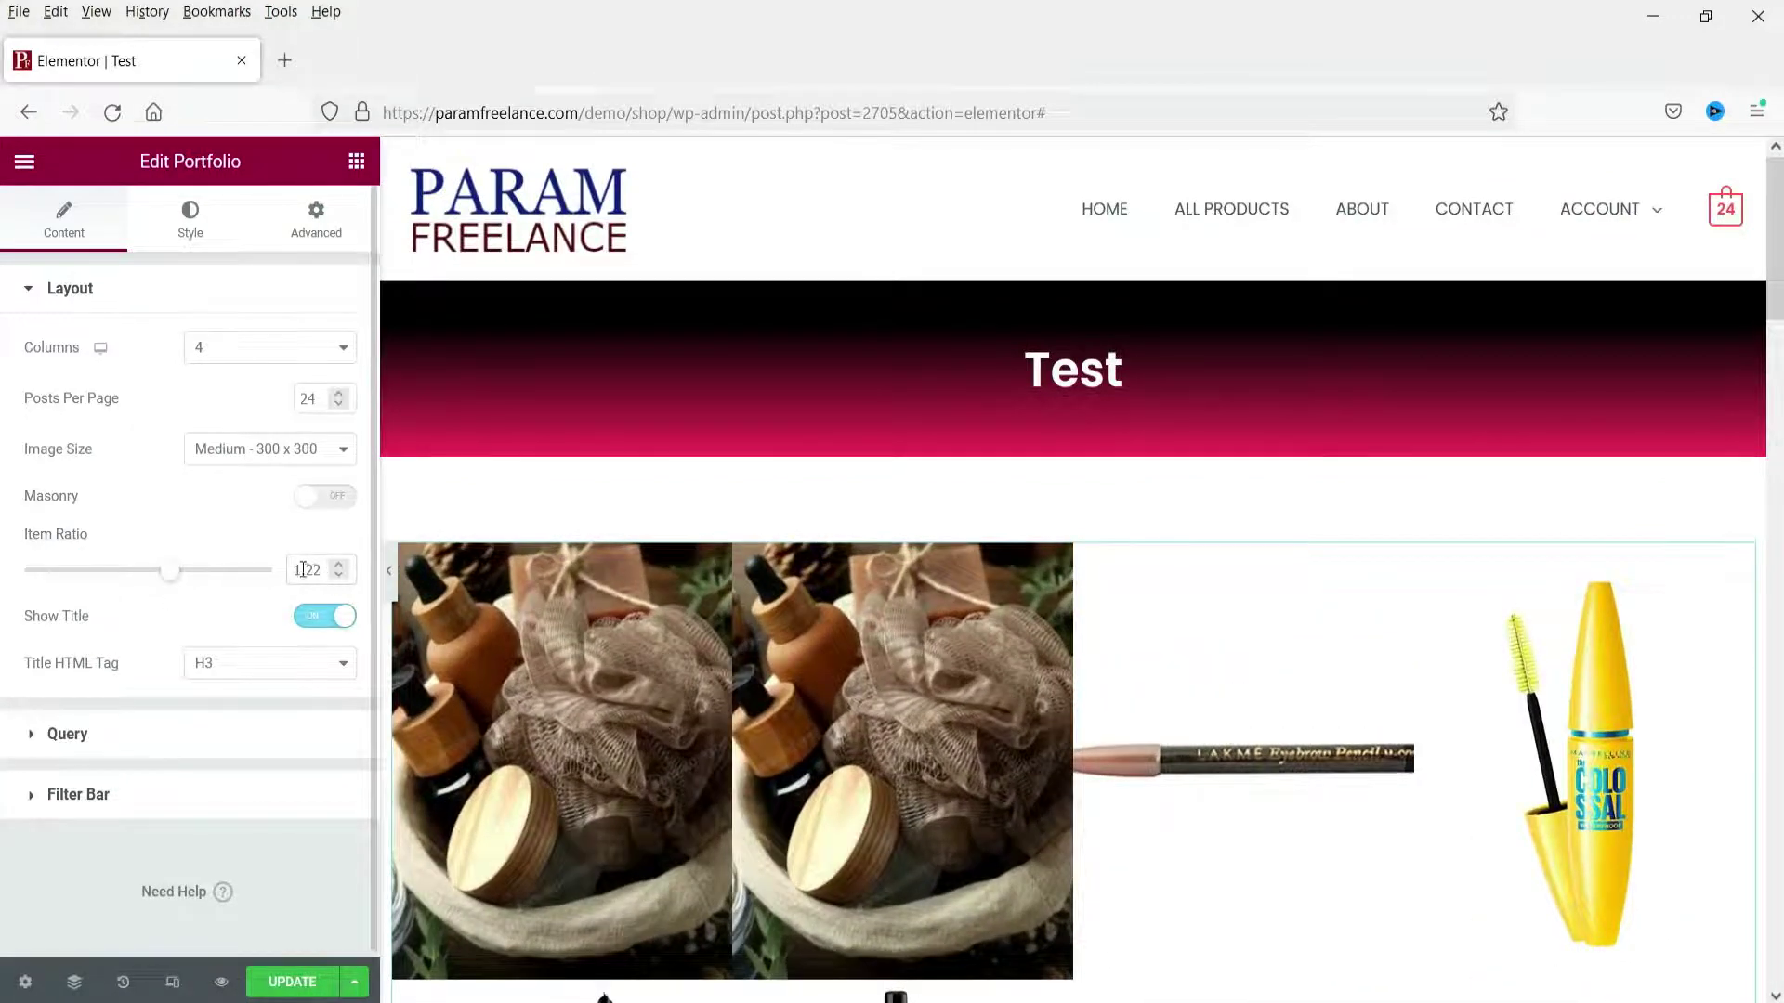
type("1")
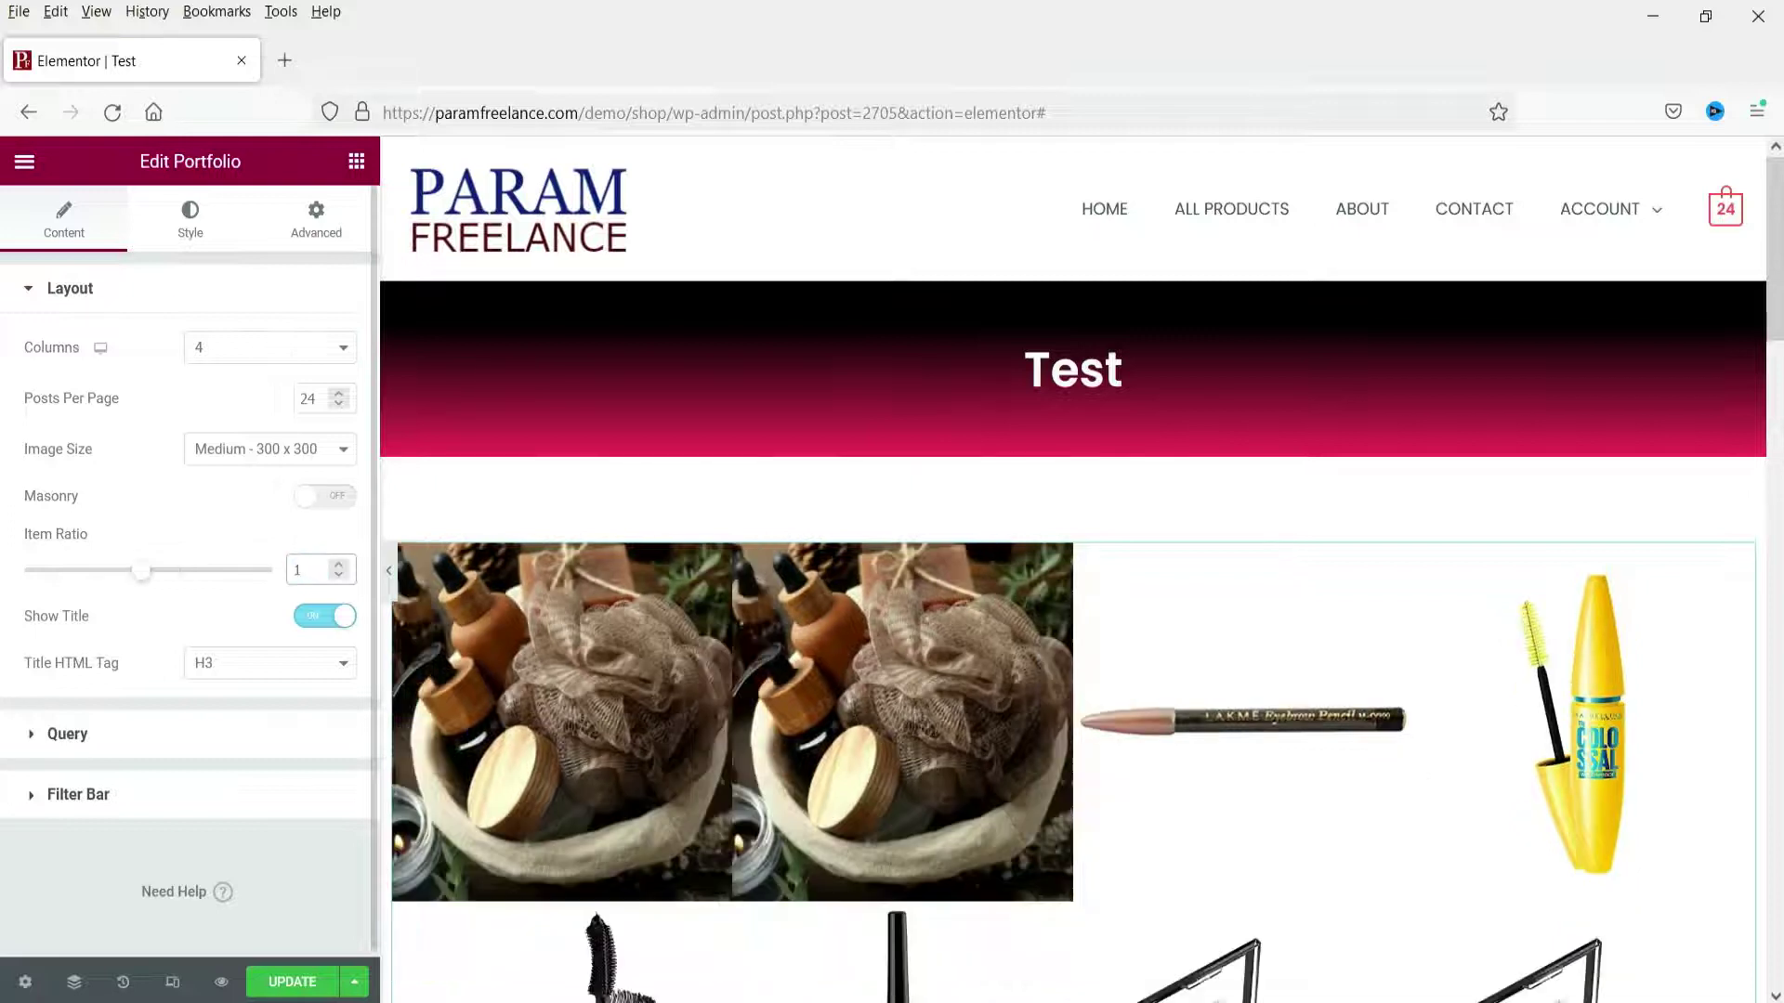
scroll(877, 647, "down", 4)
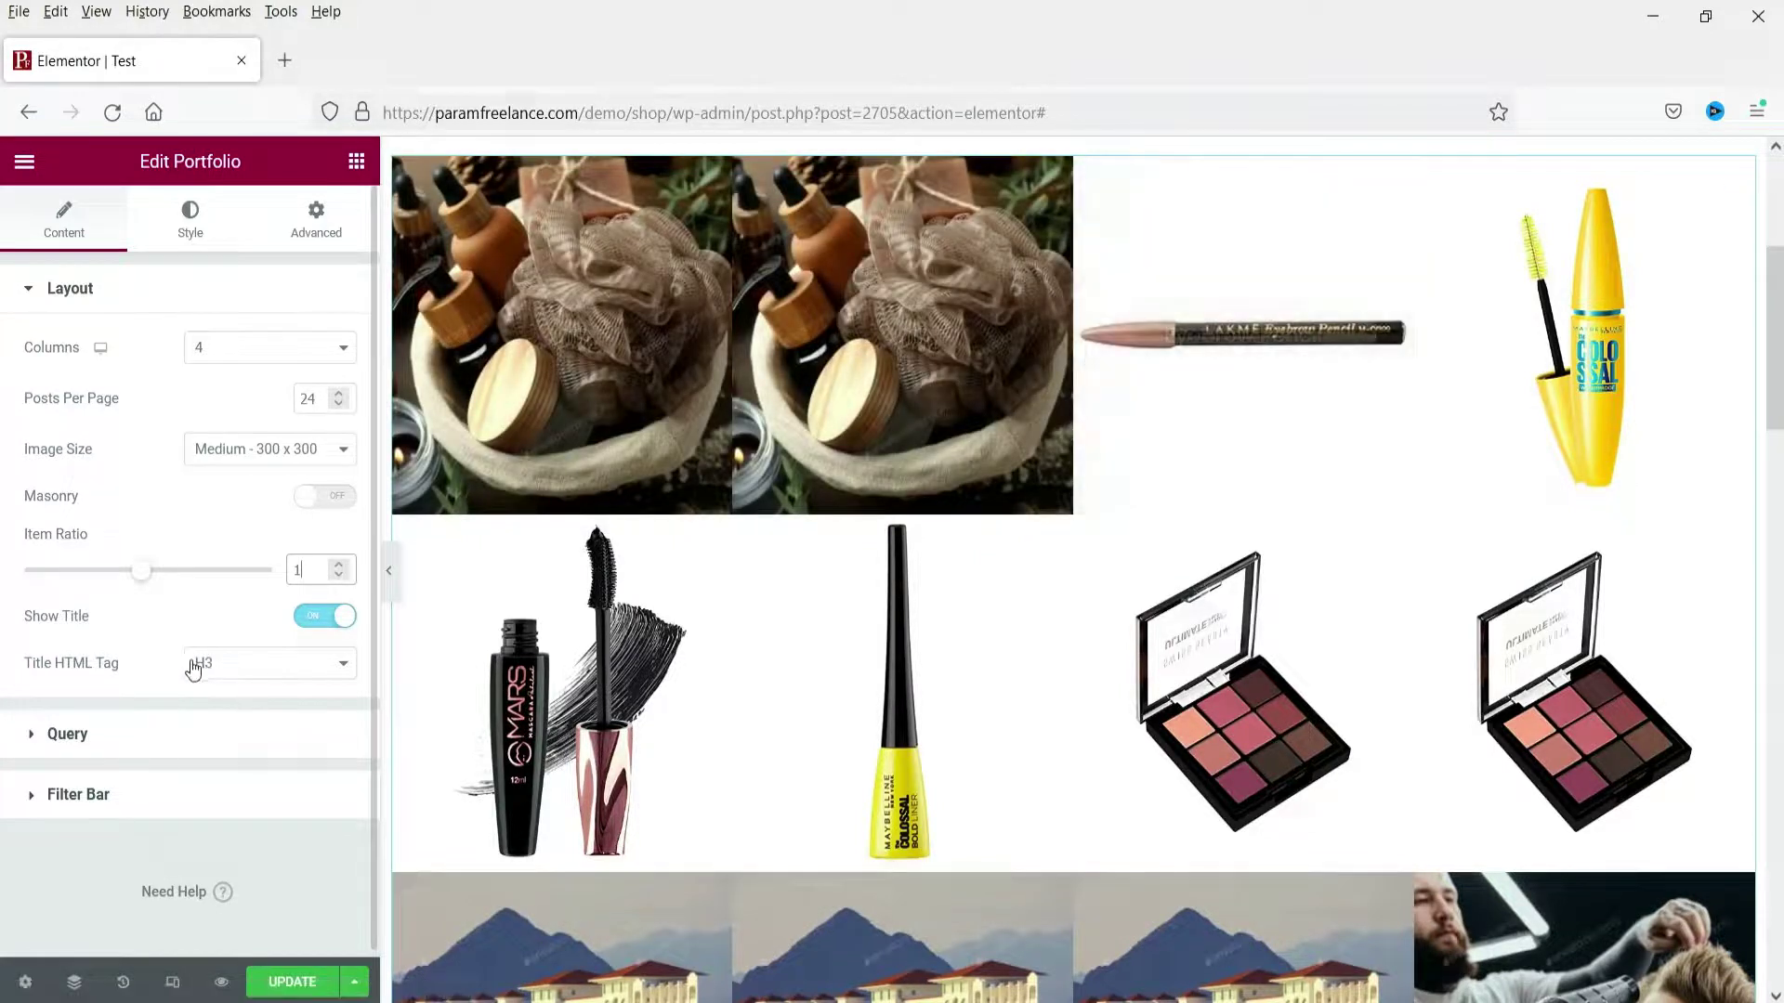
Keep Products as the source and show a Filter Bar by Product categories
left_click(68, 734)
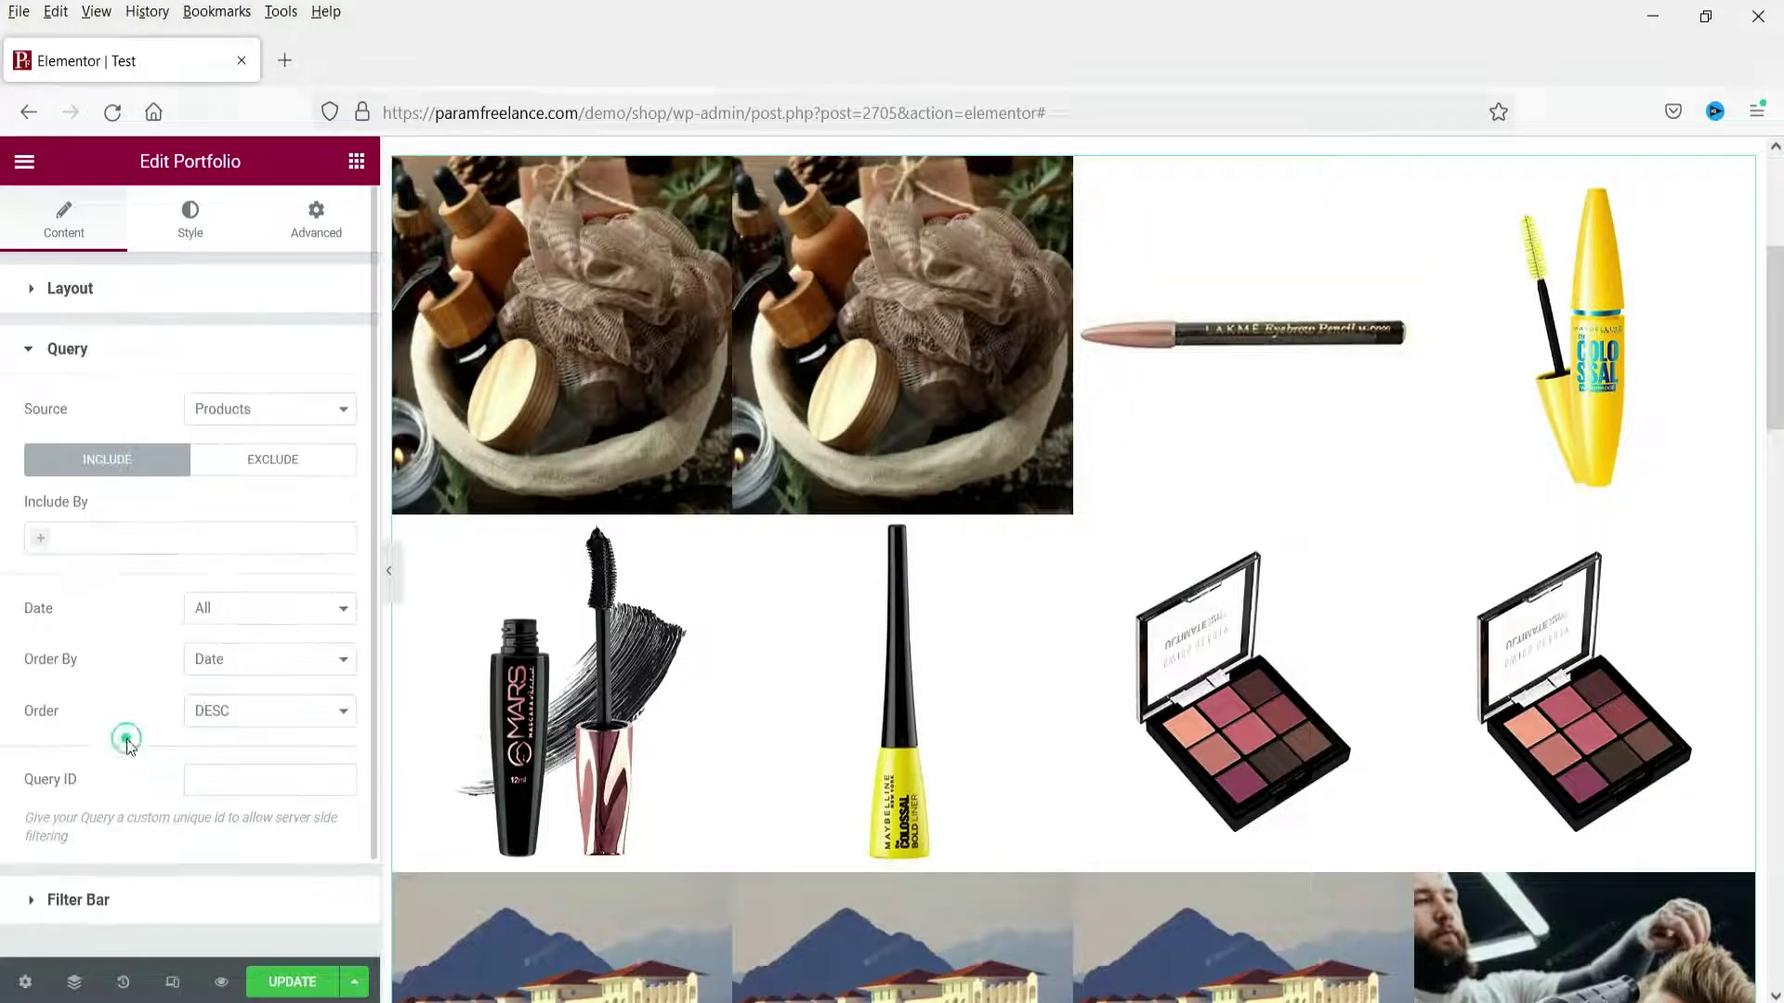
left_click(270, 420)
left_click(253, 528)
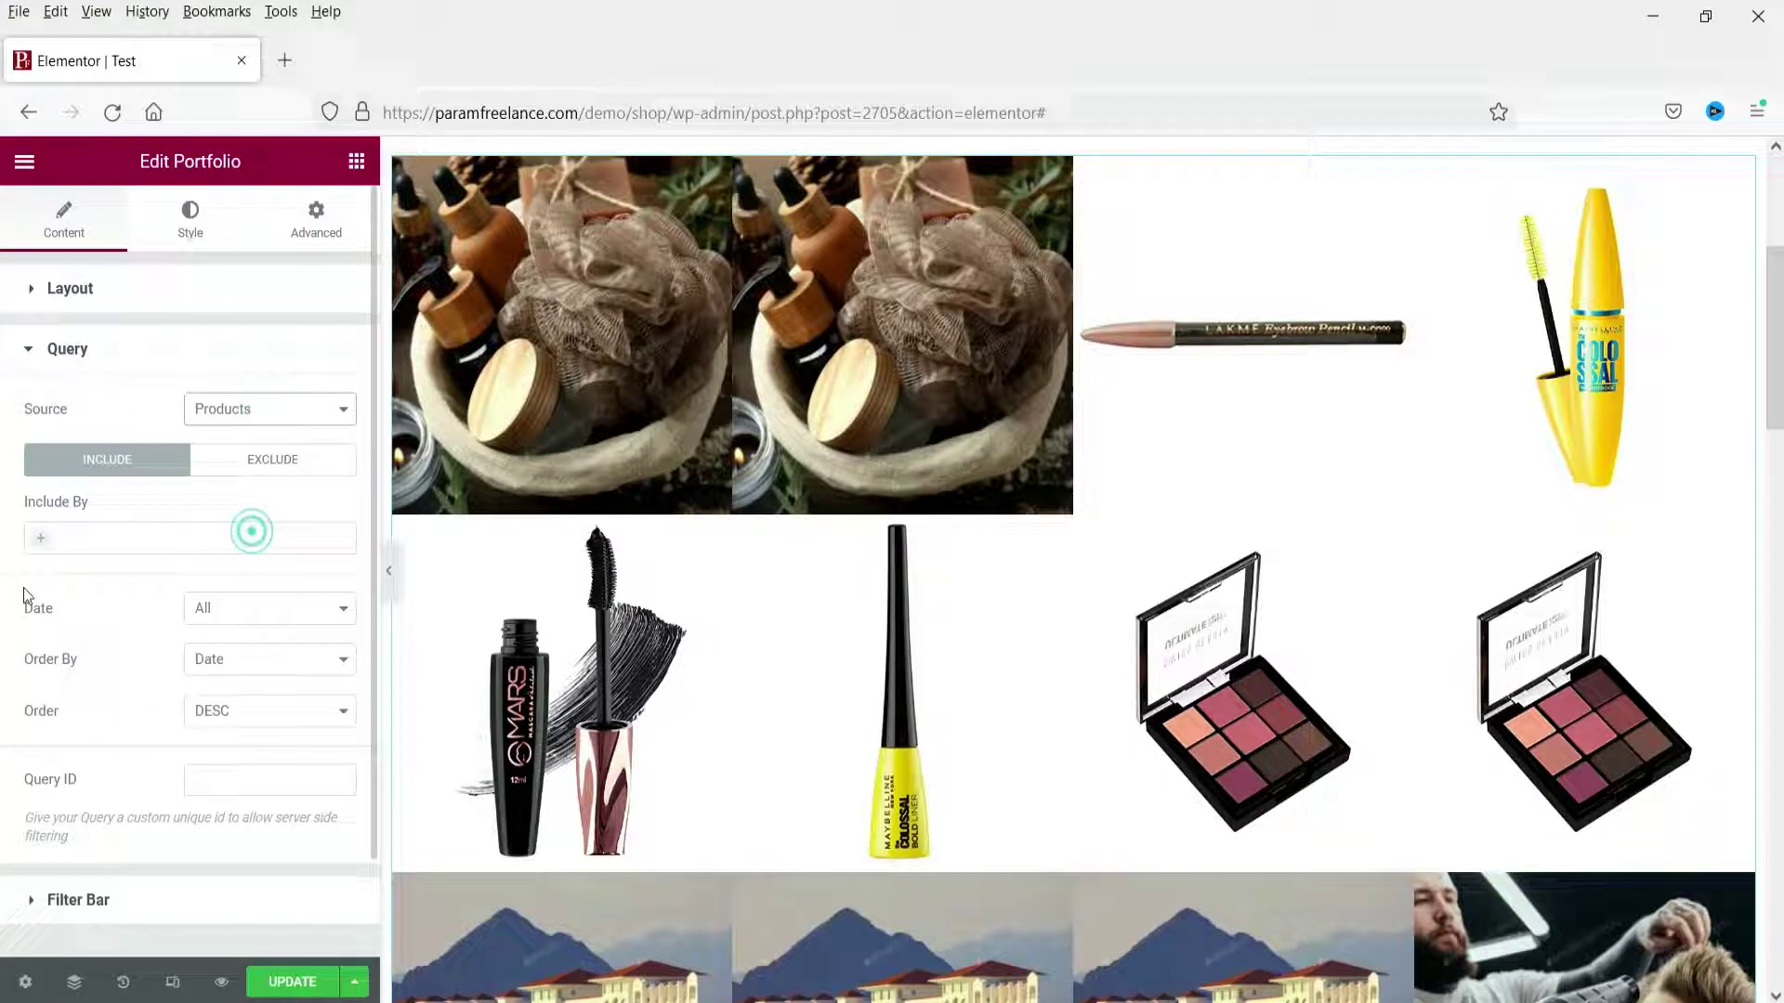
left_click(130, 900)
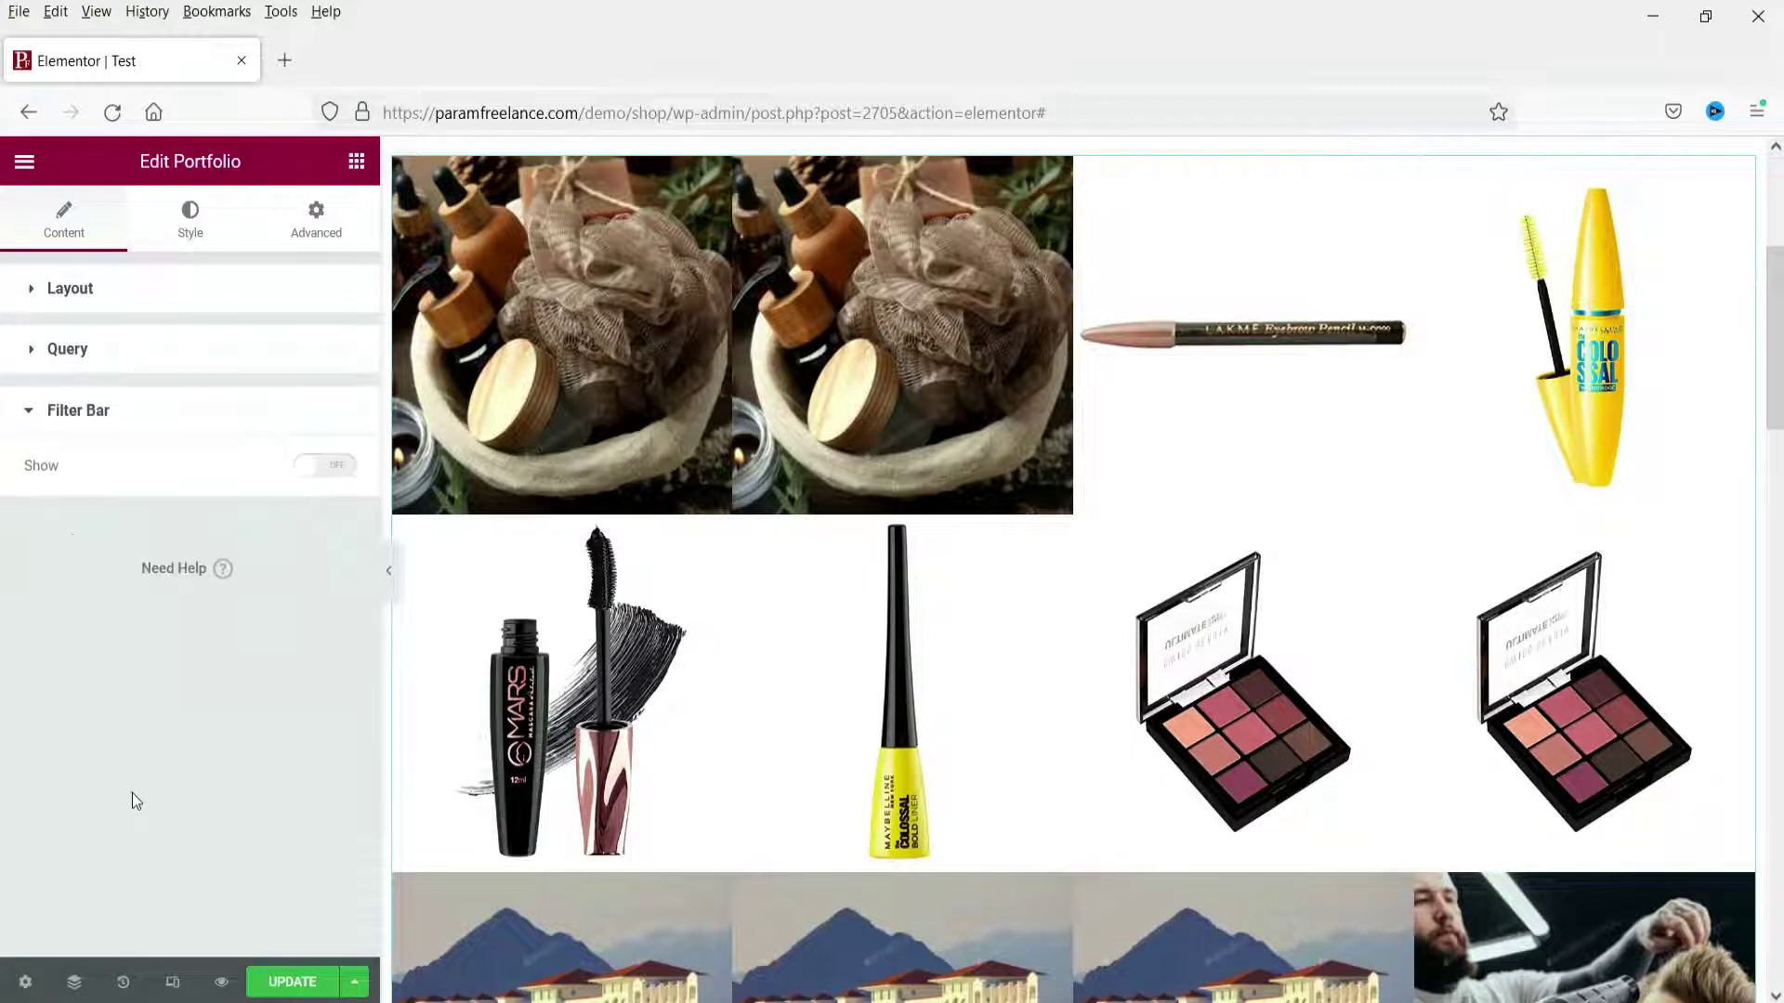
left_click(335, 467)
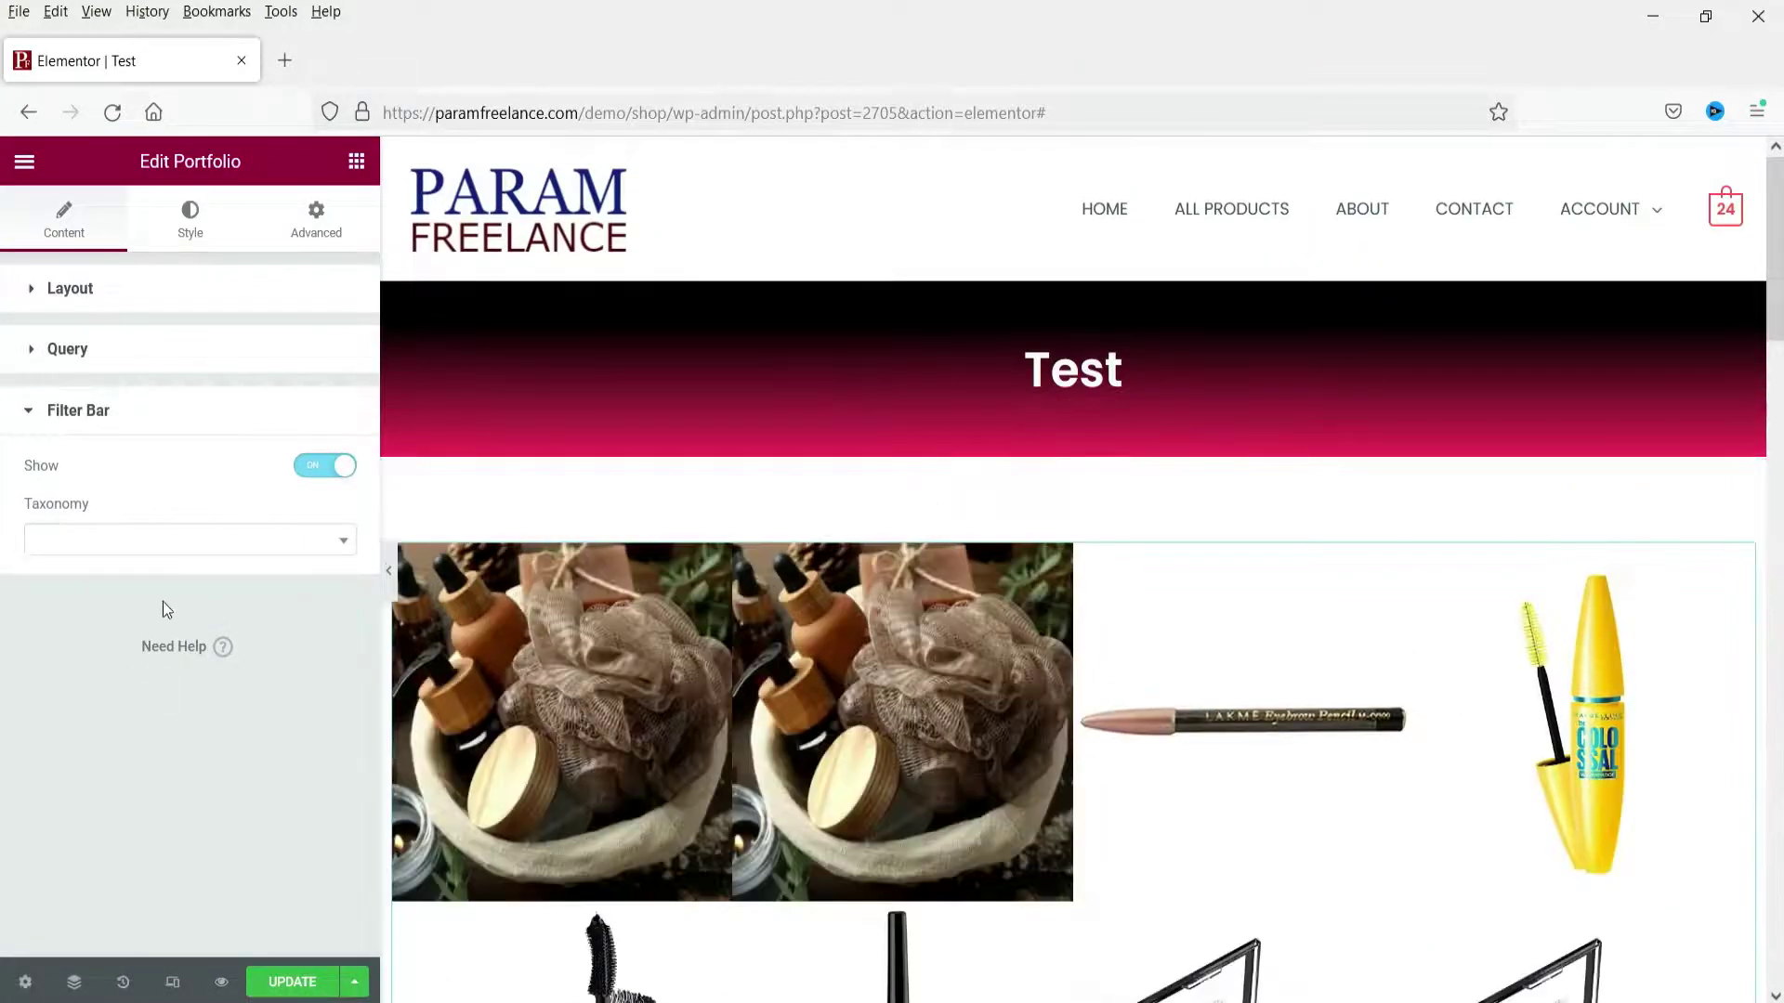
left_click(116, 542)
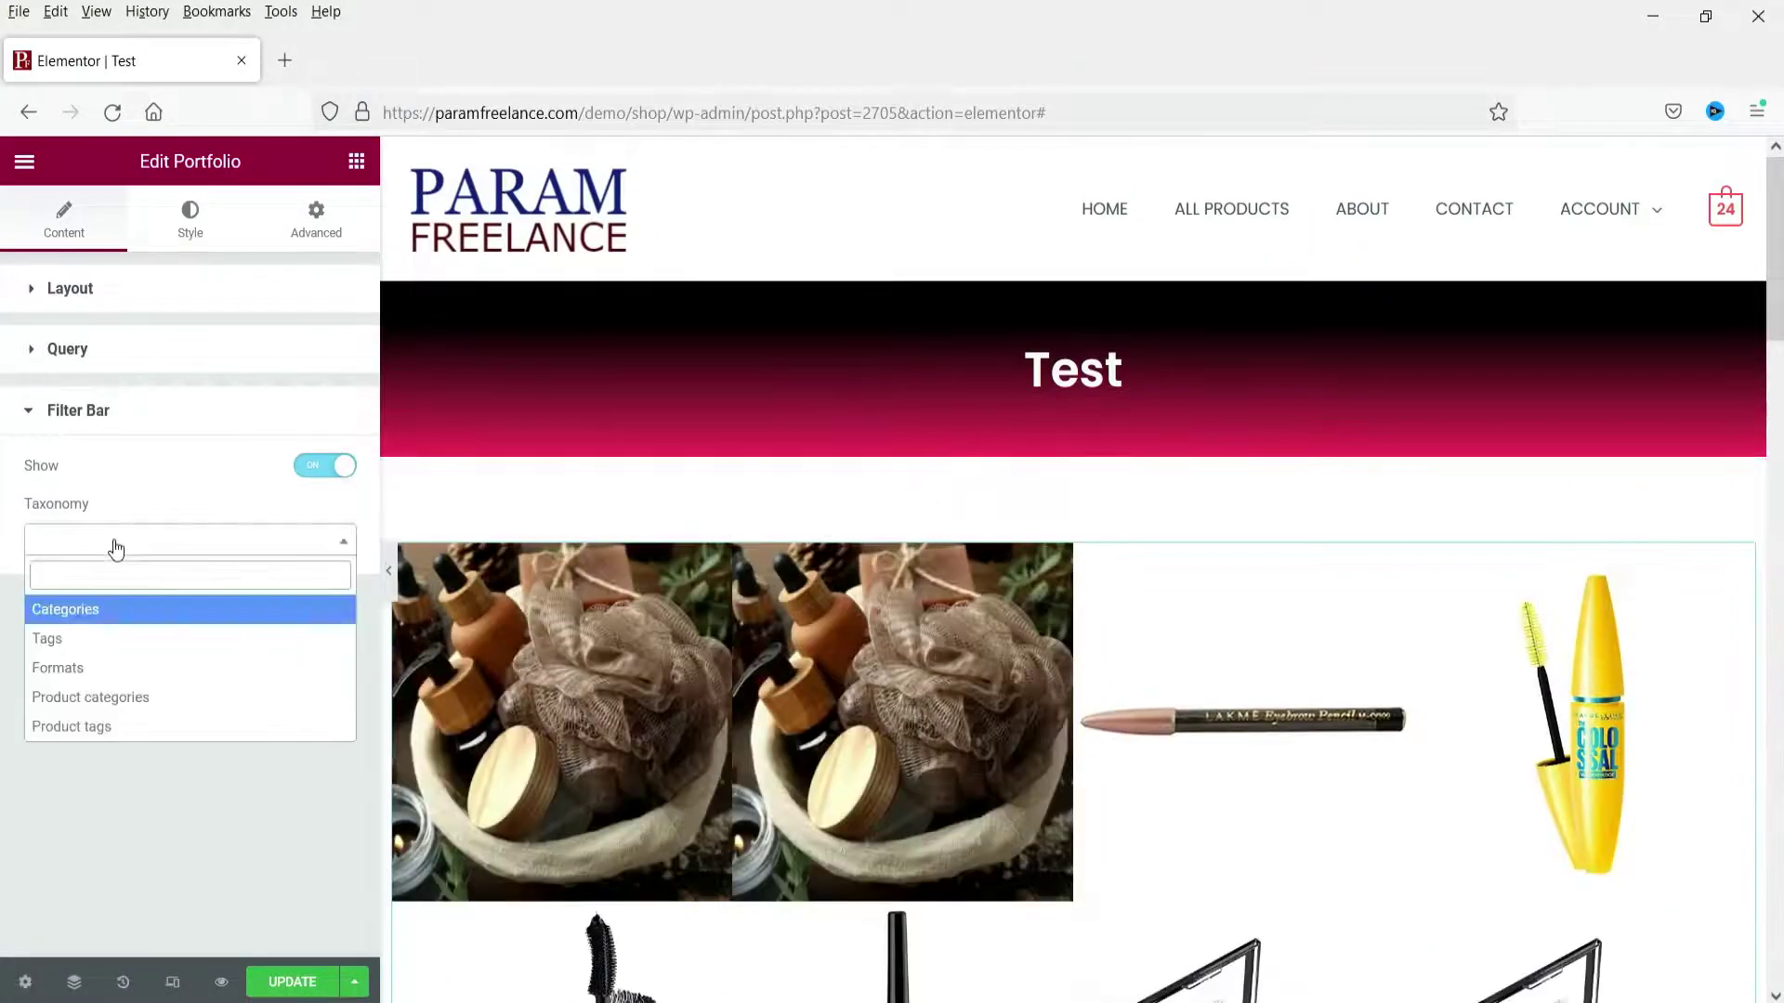
left_click(125, 706)
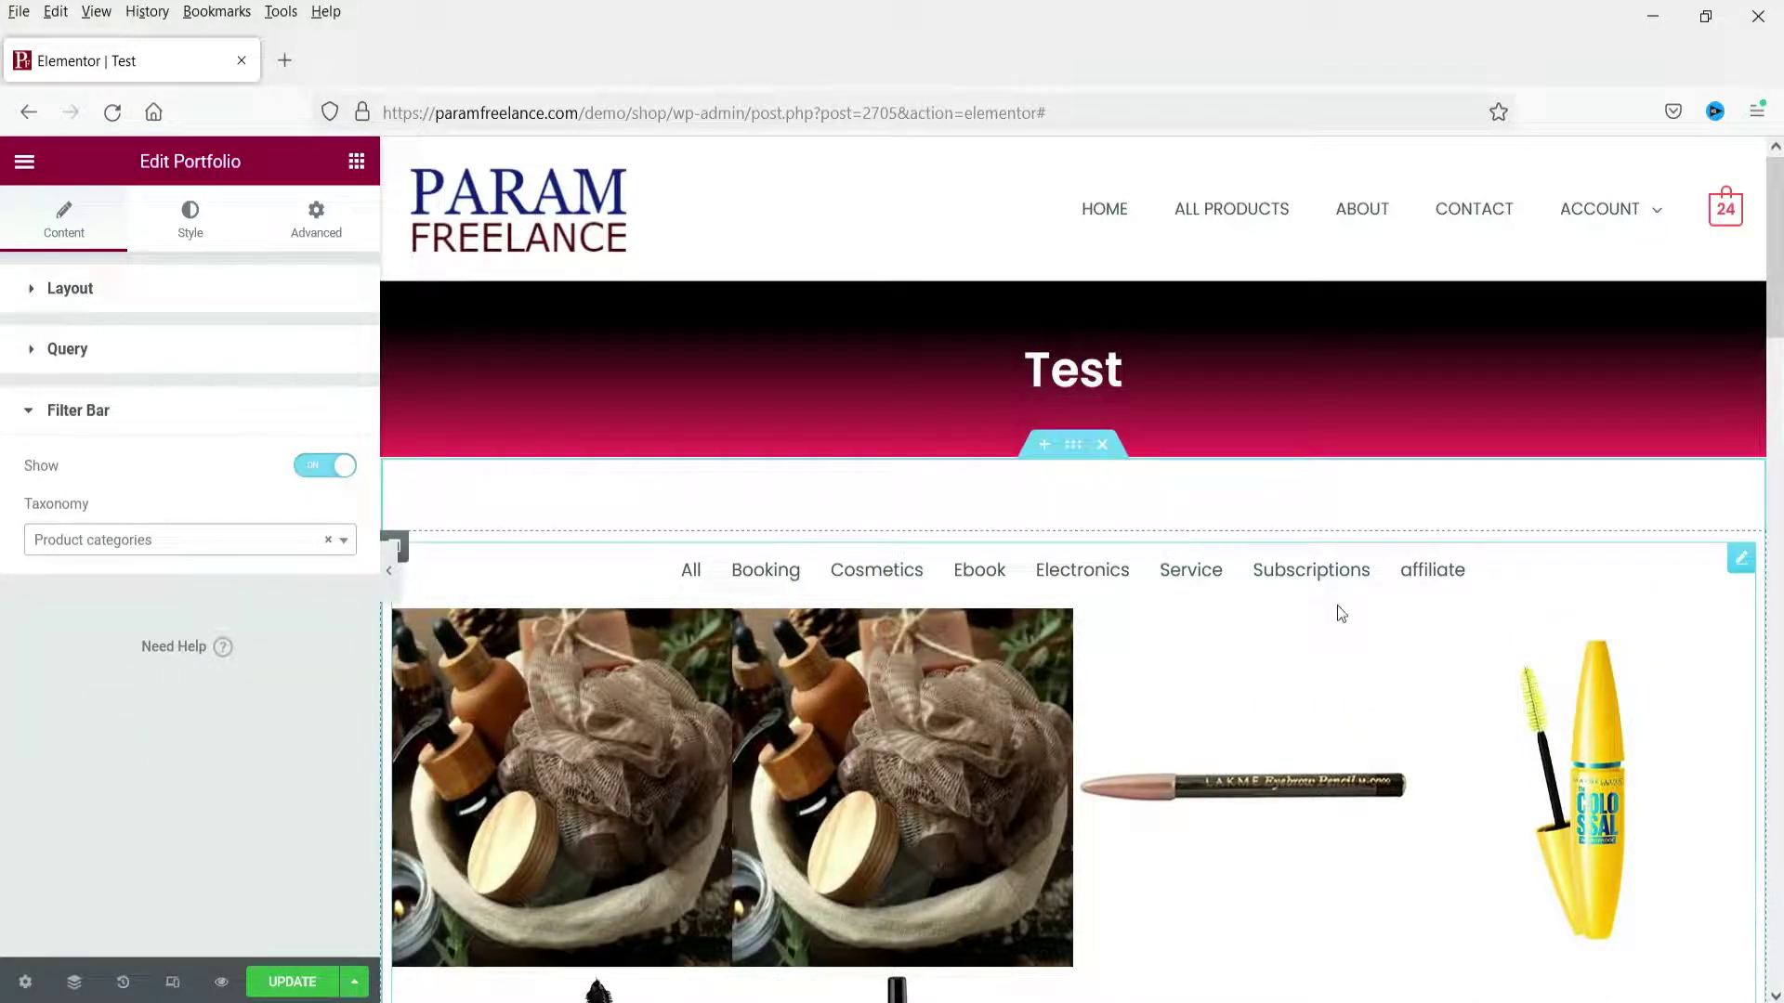
left_click(125, 292)
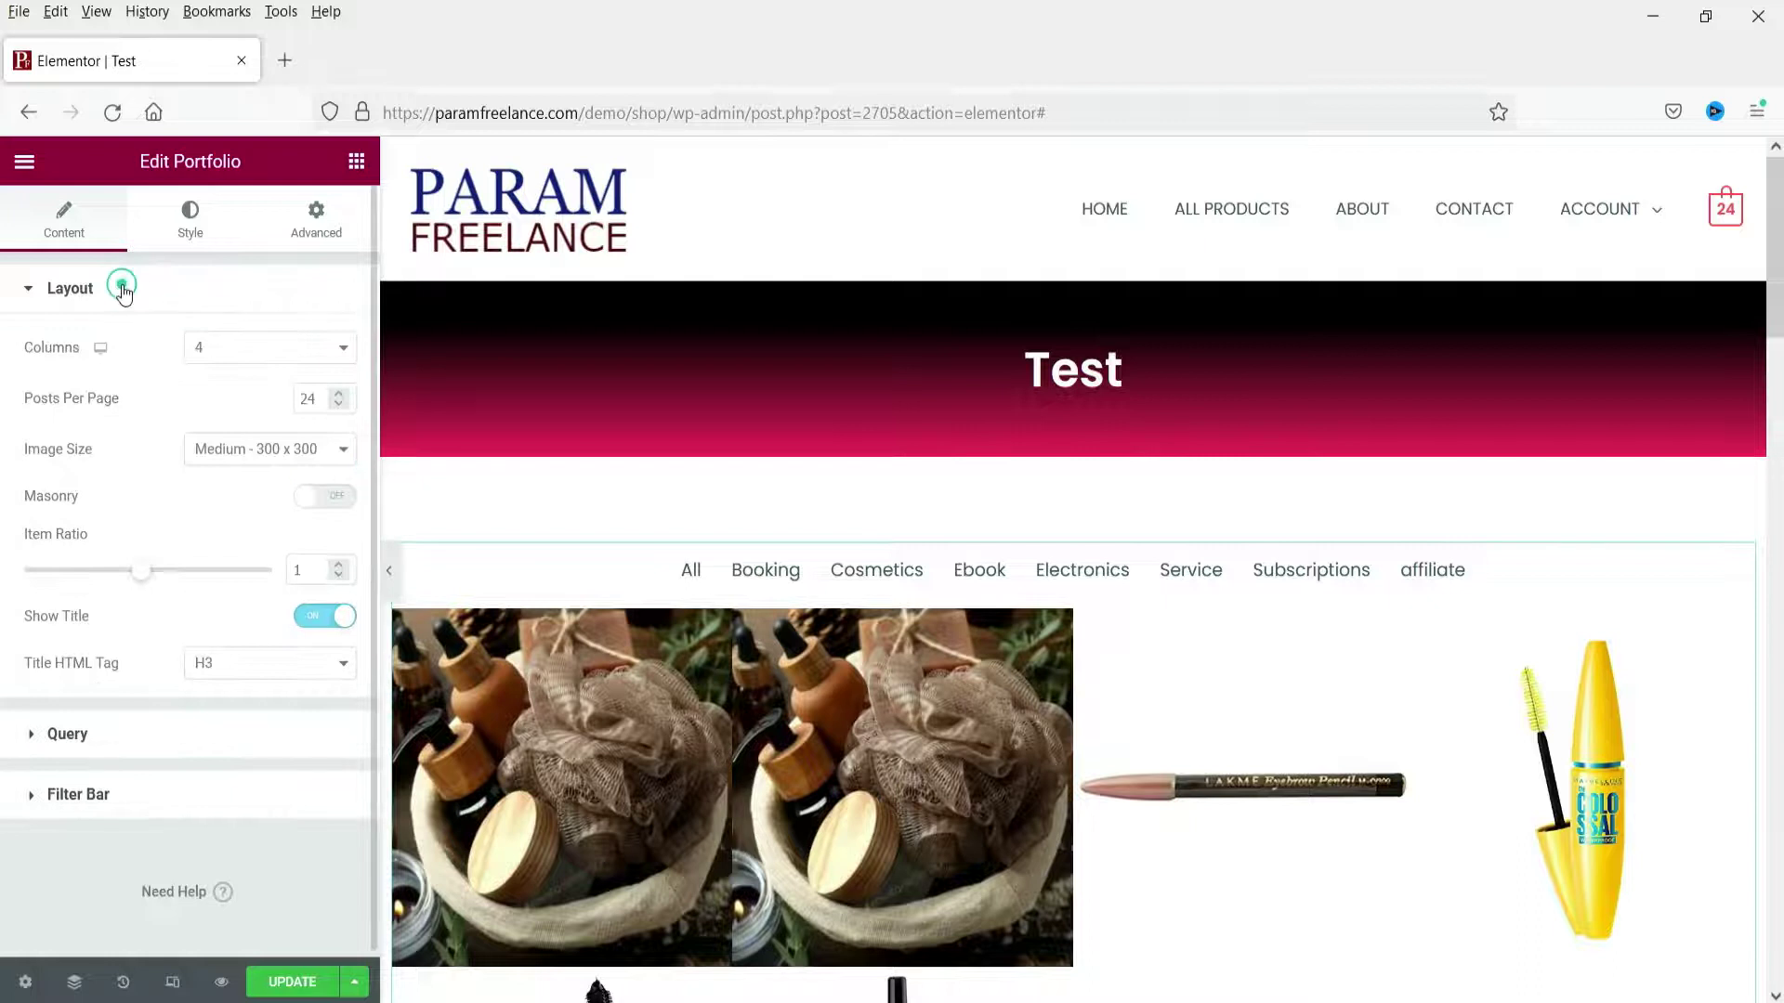
Under Style > Items, set Columns and Rows Gap to 10 and Border Radius to 15 px
left_click(177, 249)
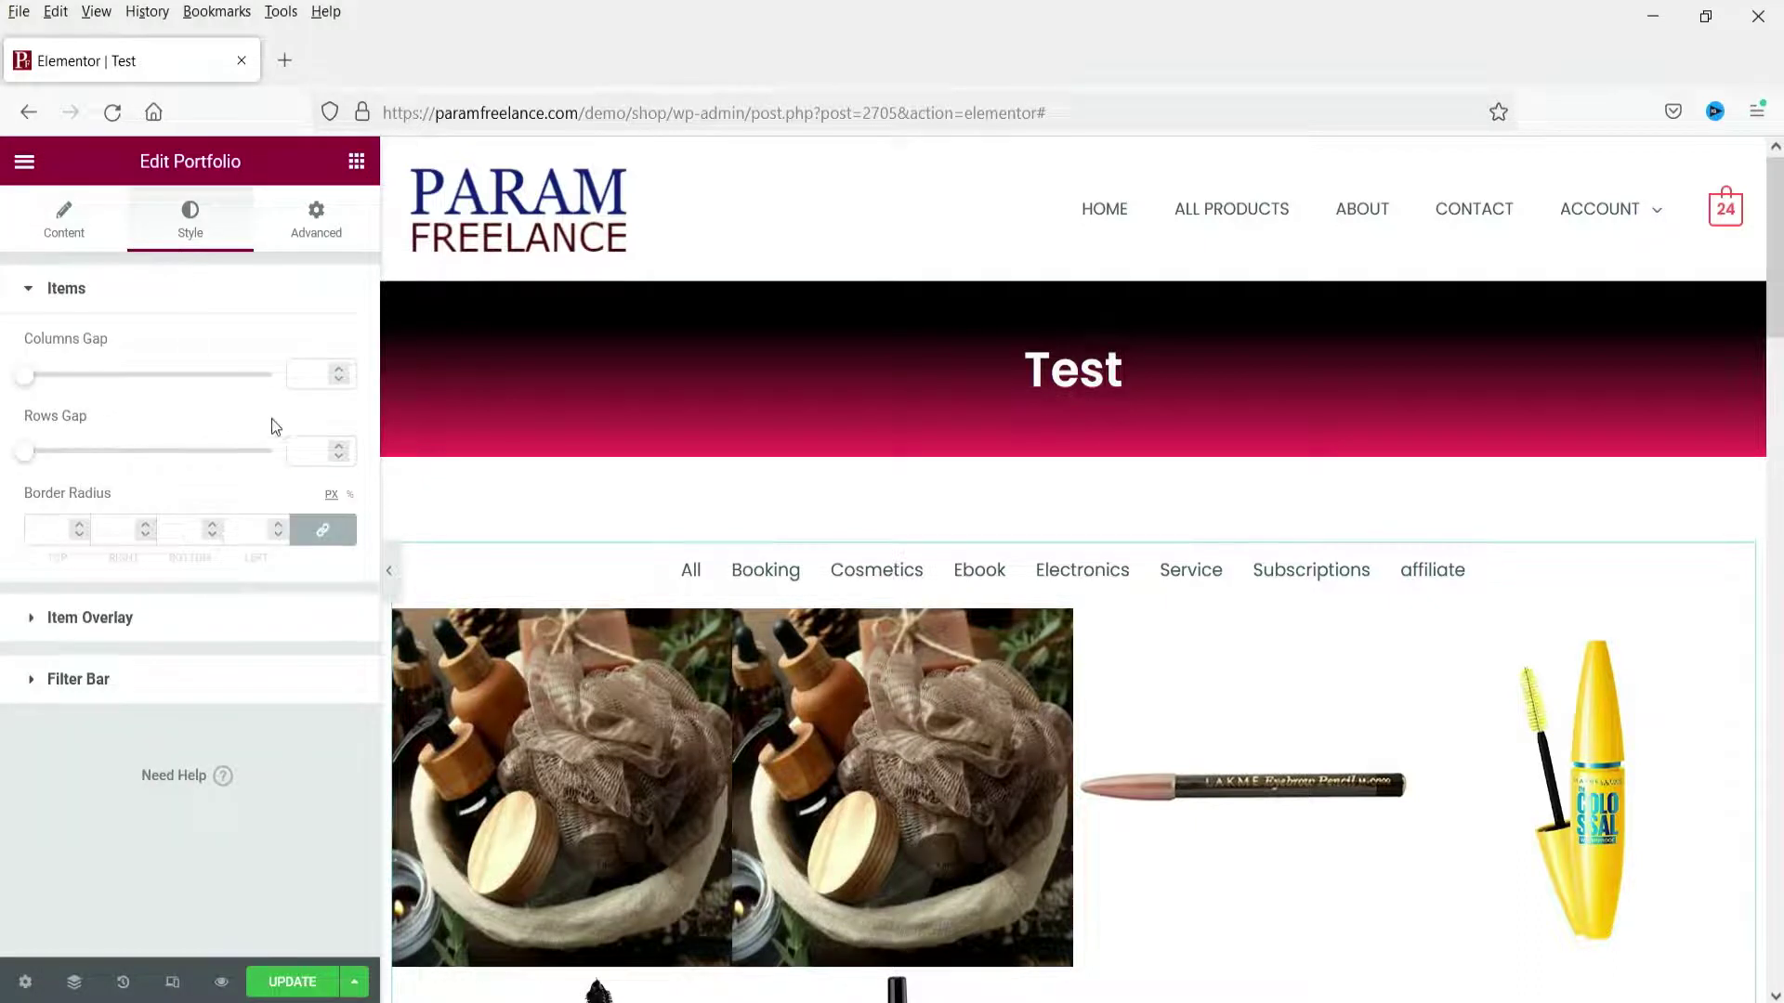
type("10")
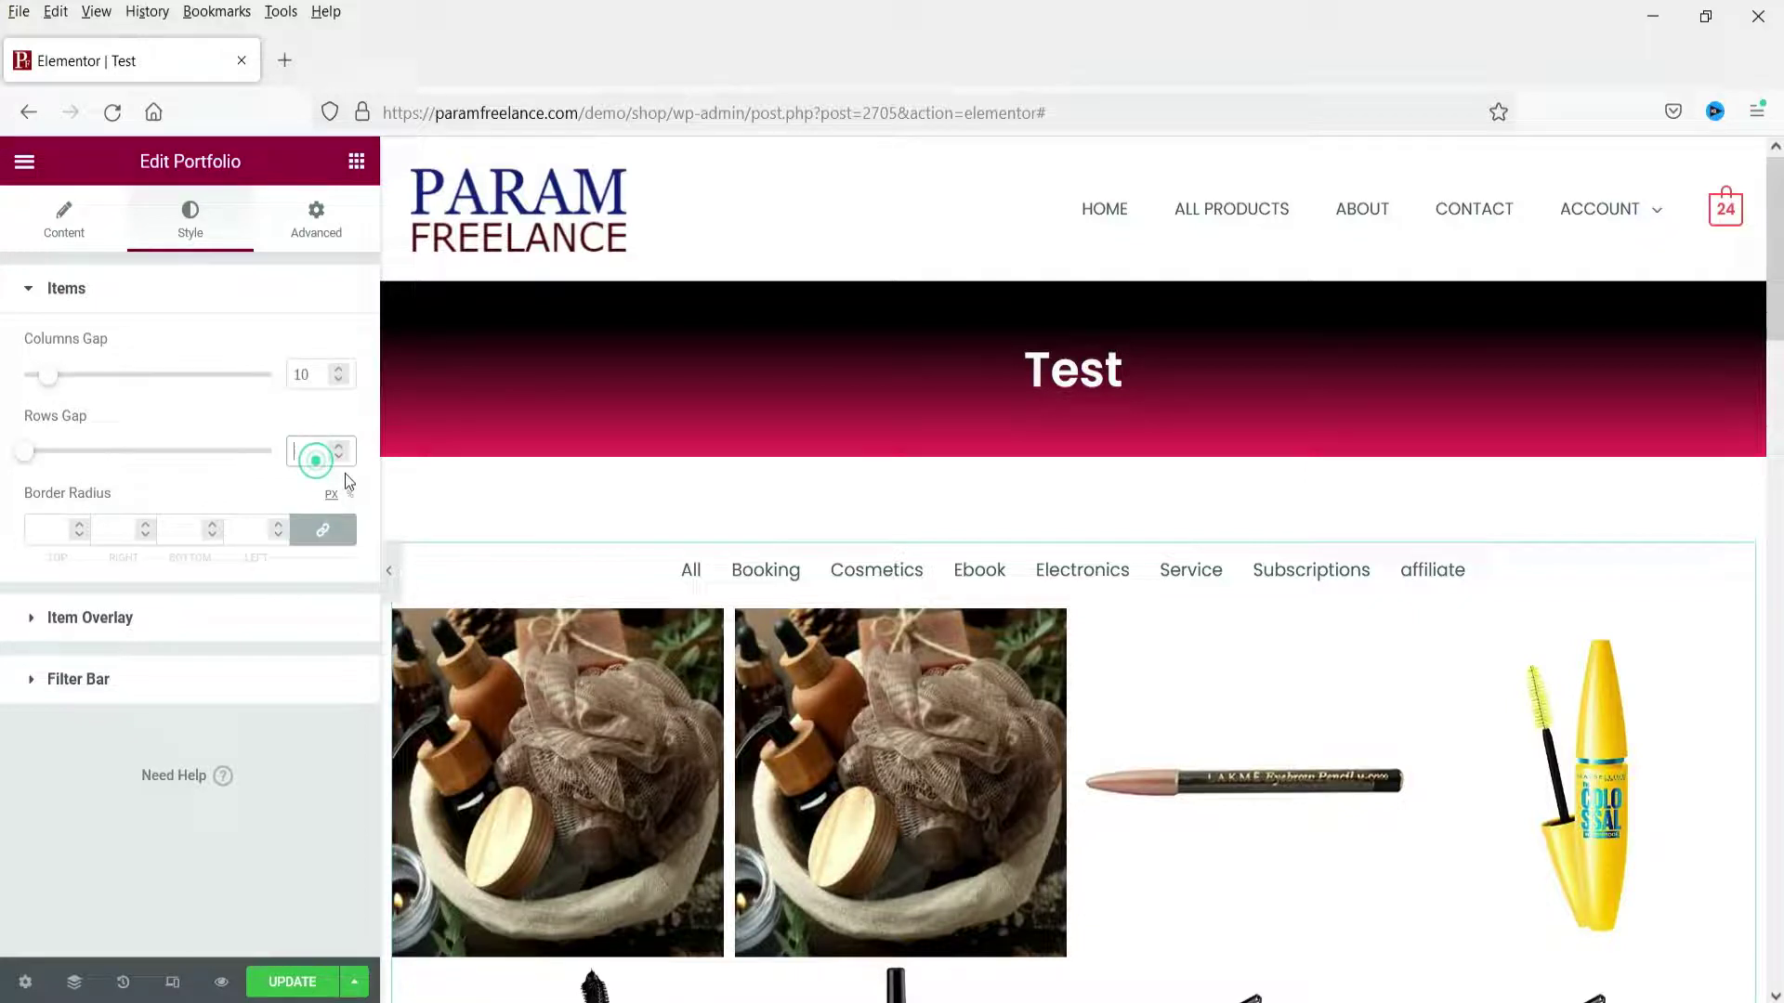
scroll(1118, 597, "down", 3)
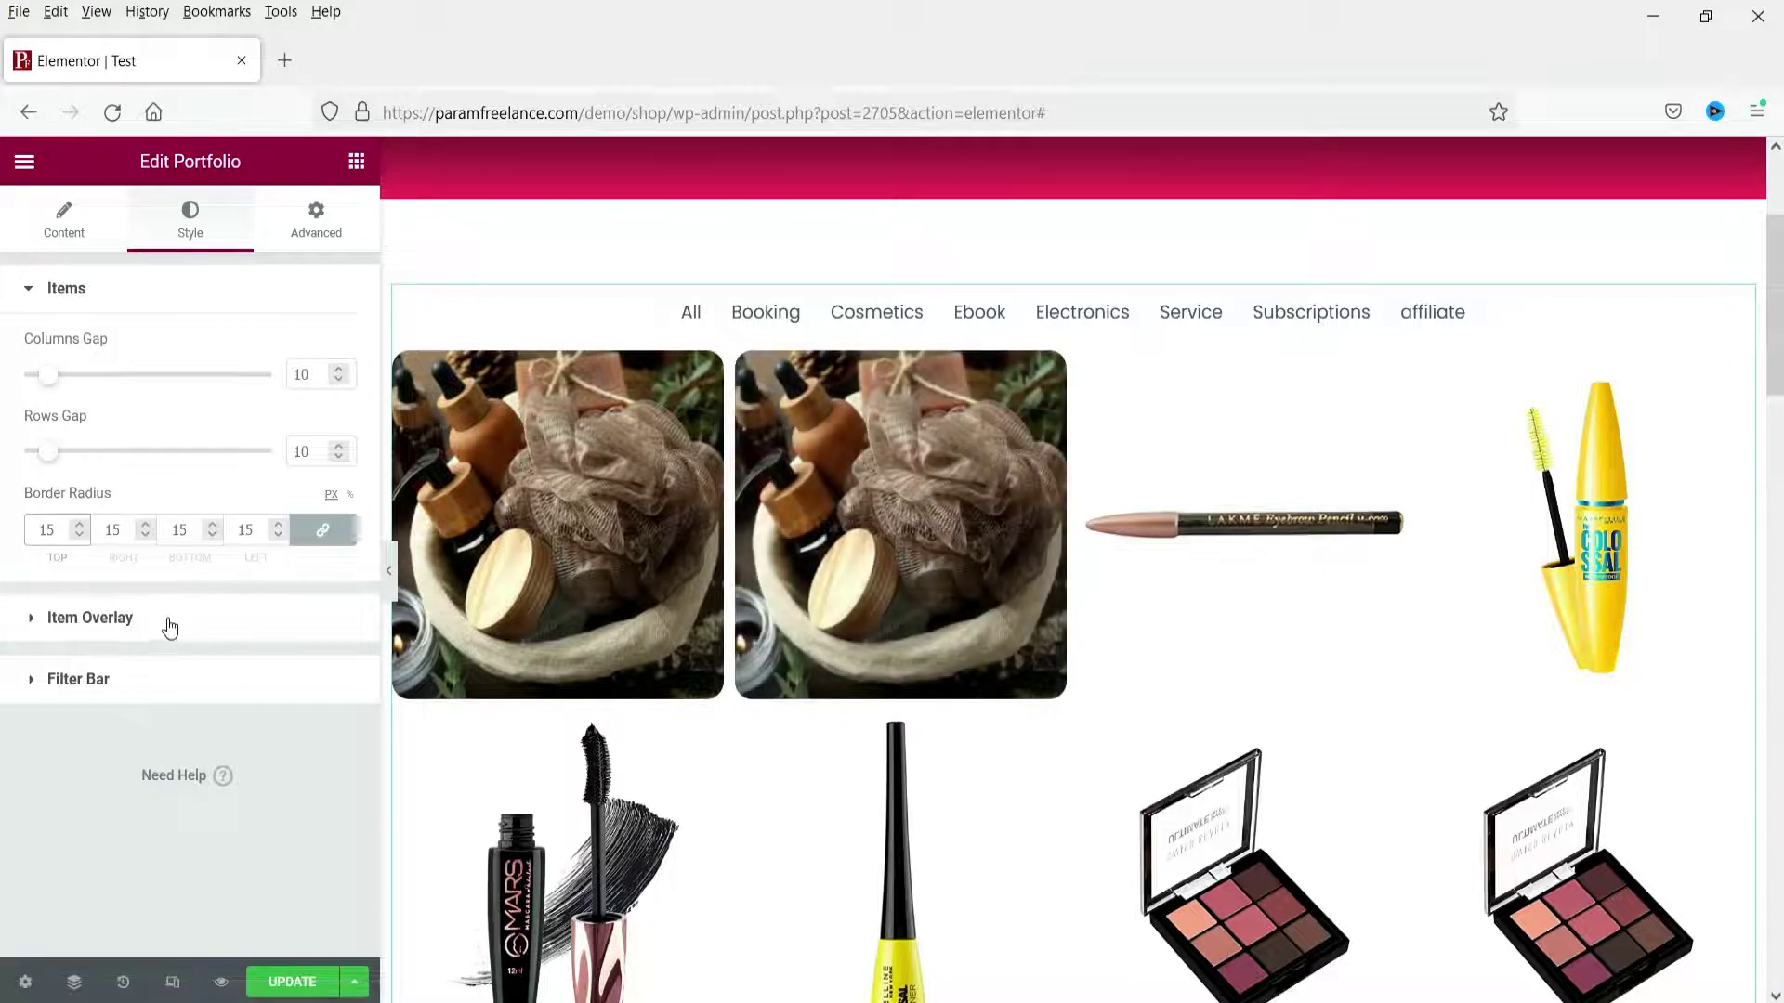
Give the Item Overlay a semi-transparent Saved Color #5 blue background
left_click(137, 619)
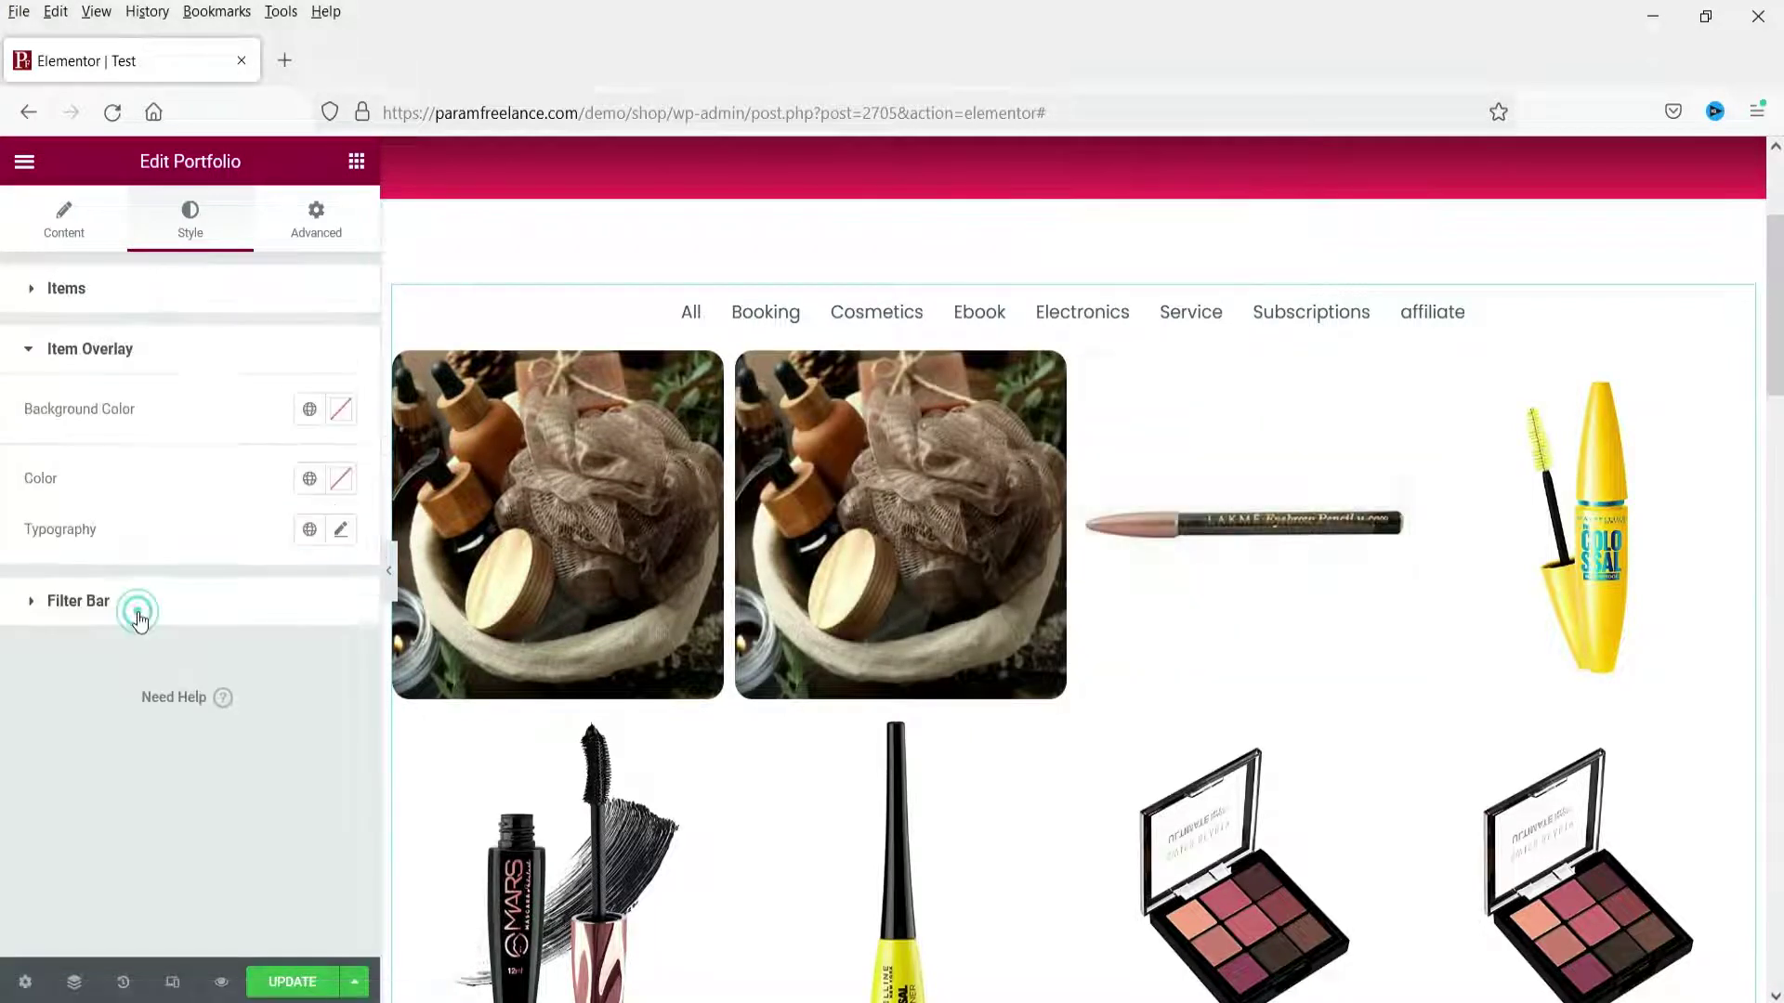
left_click(309, 412)
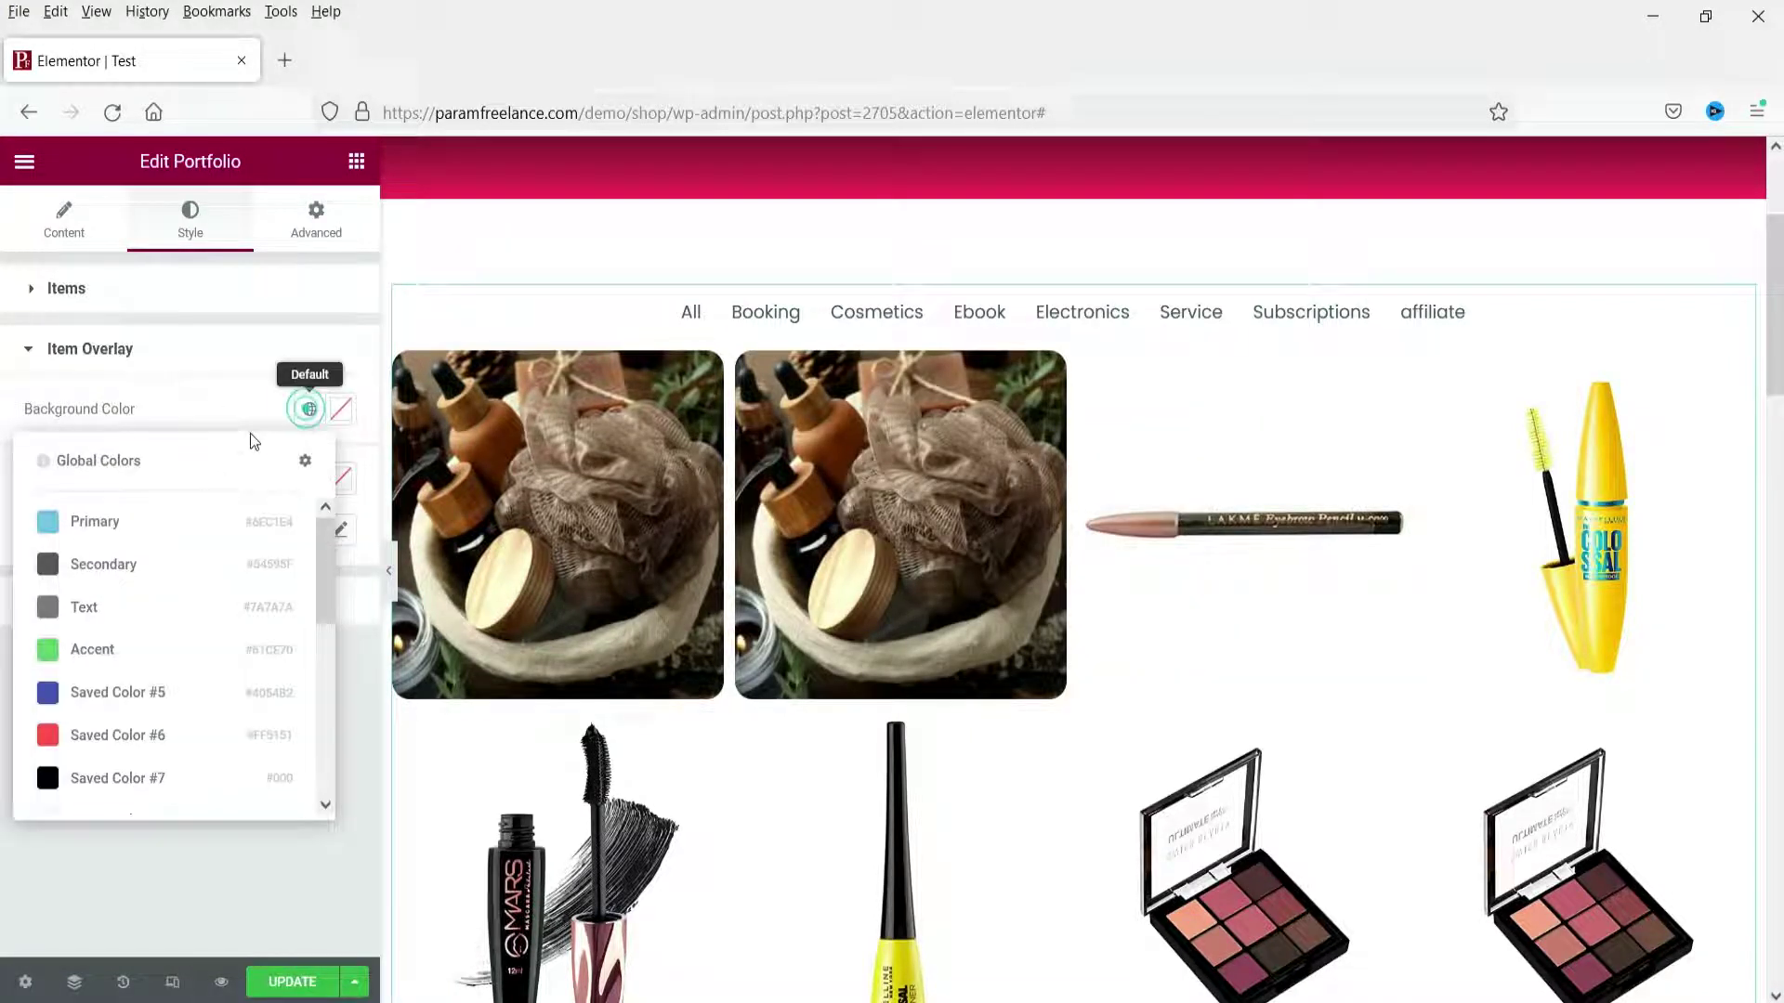
left_click(118, 695)
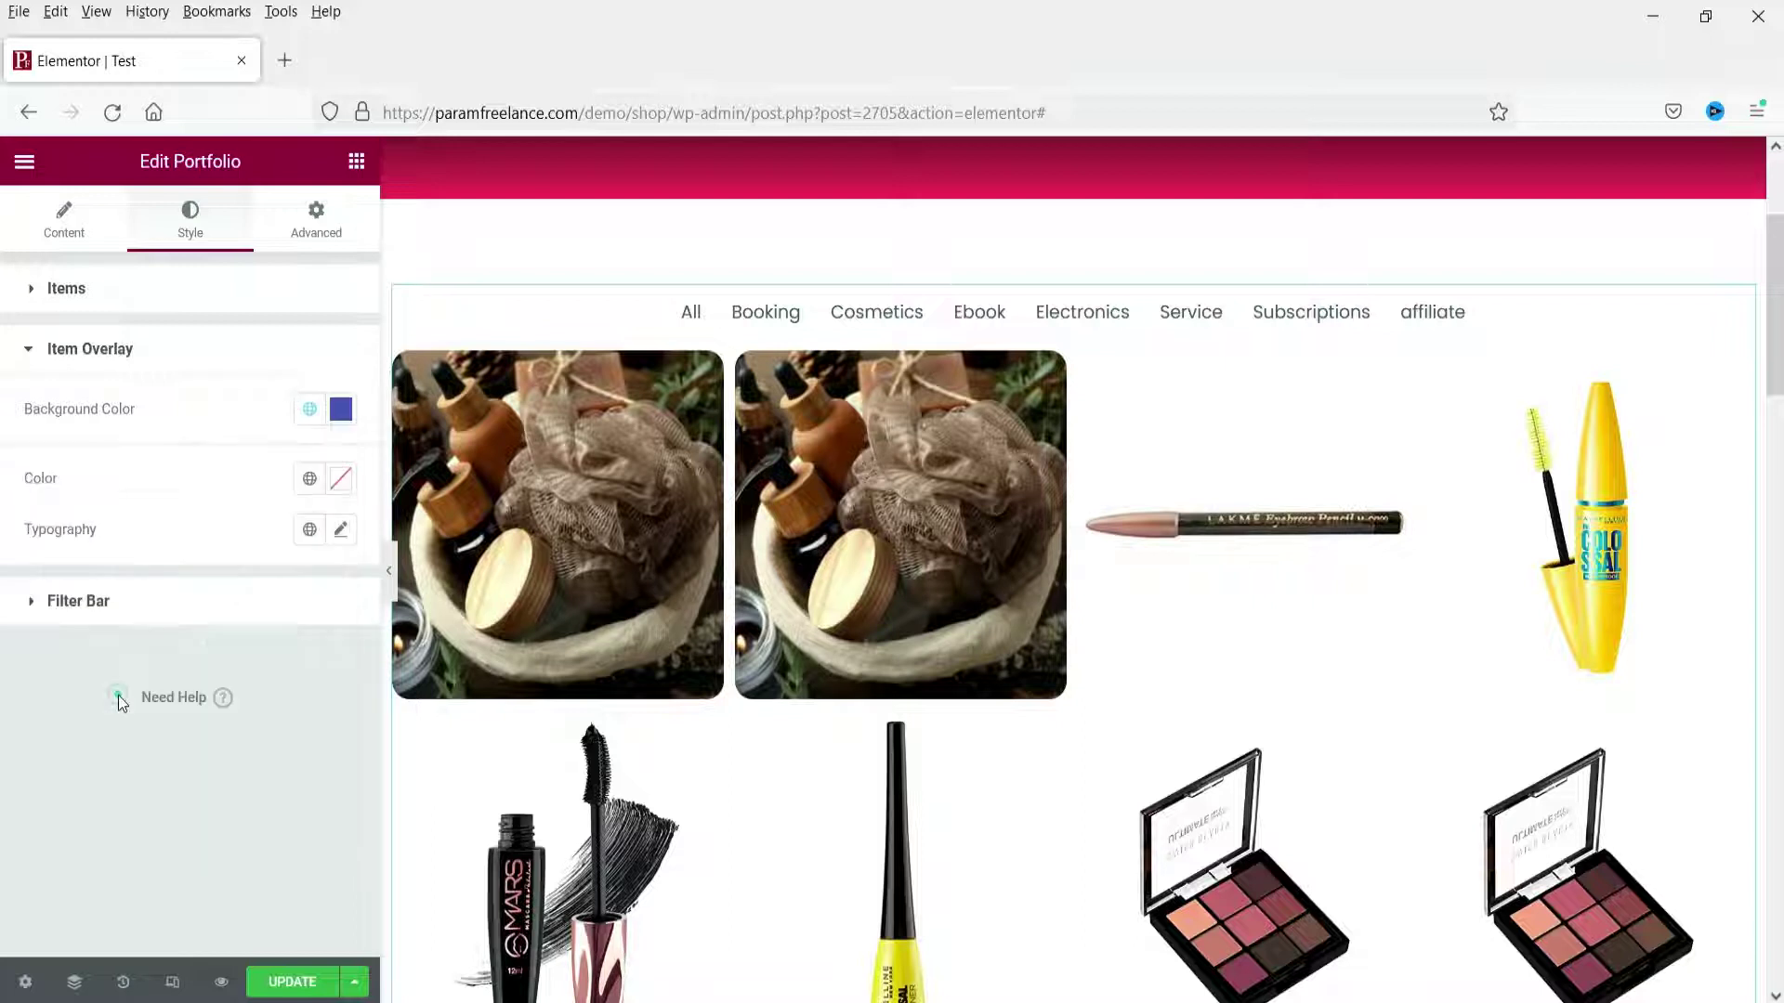
left_click(341, 409)
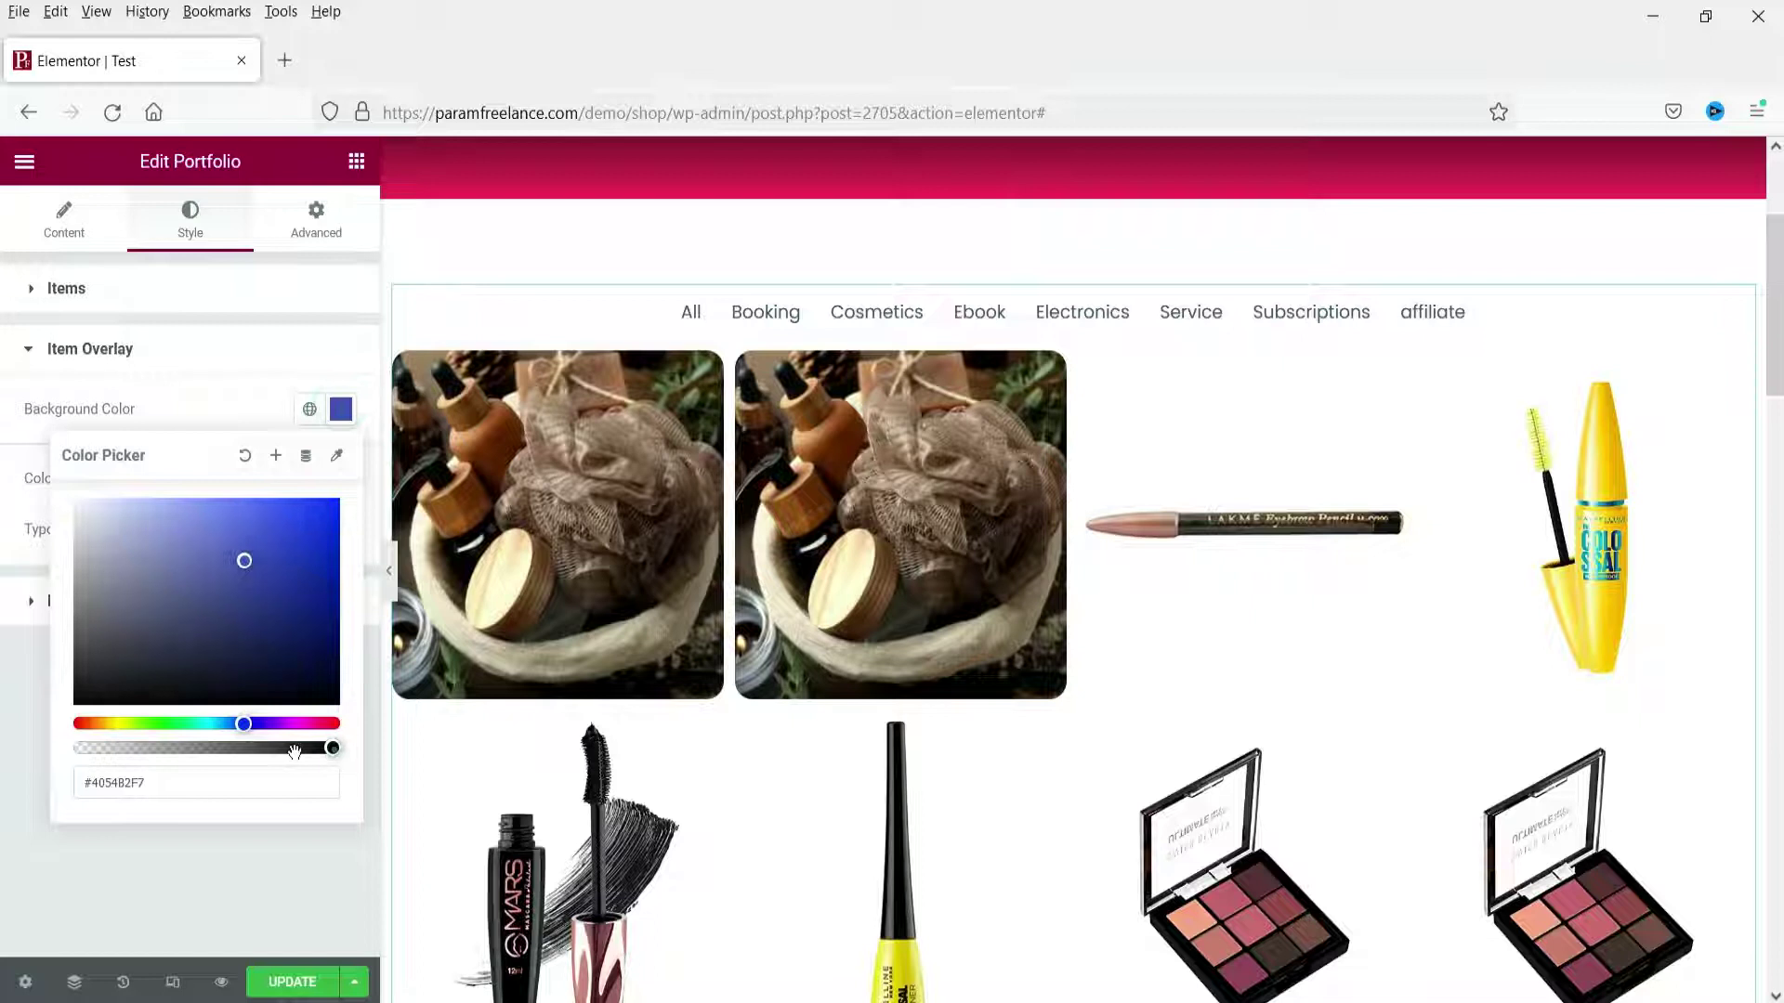
left_click_drag(294, 752, 269, 749)
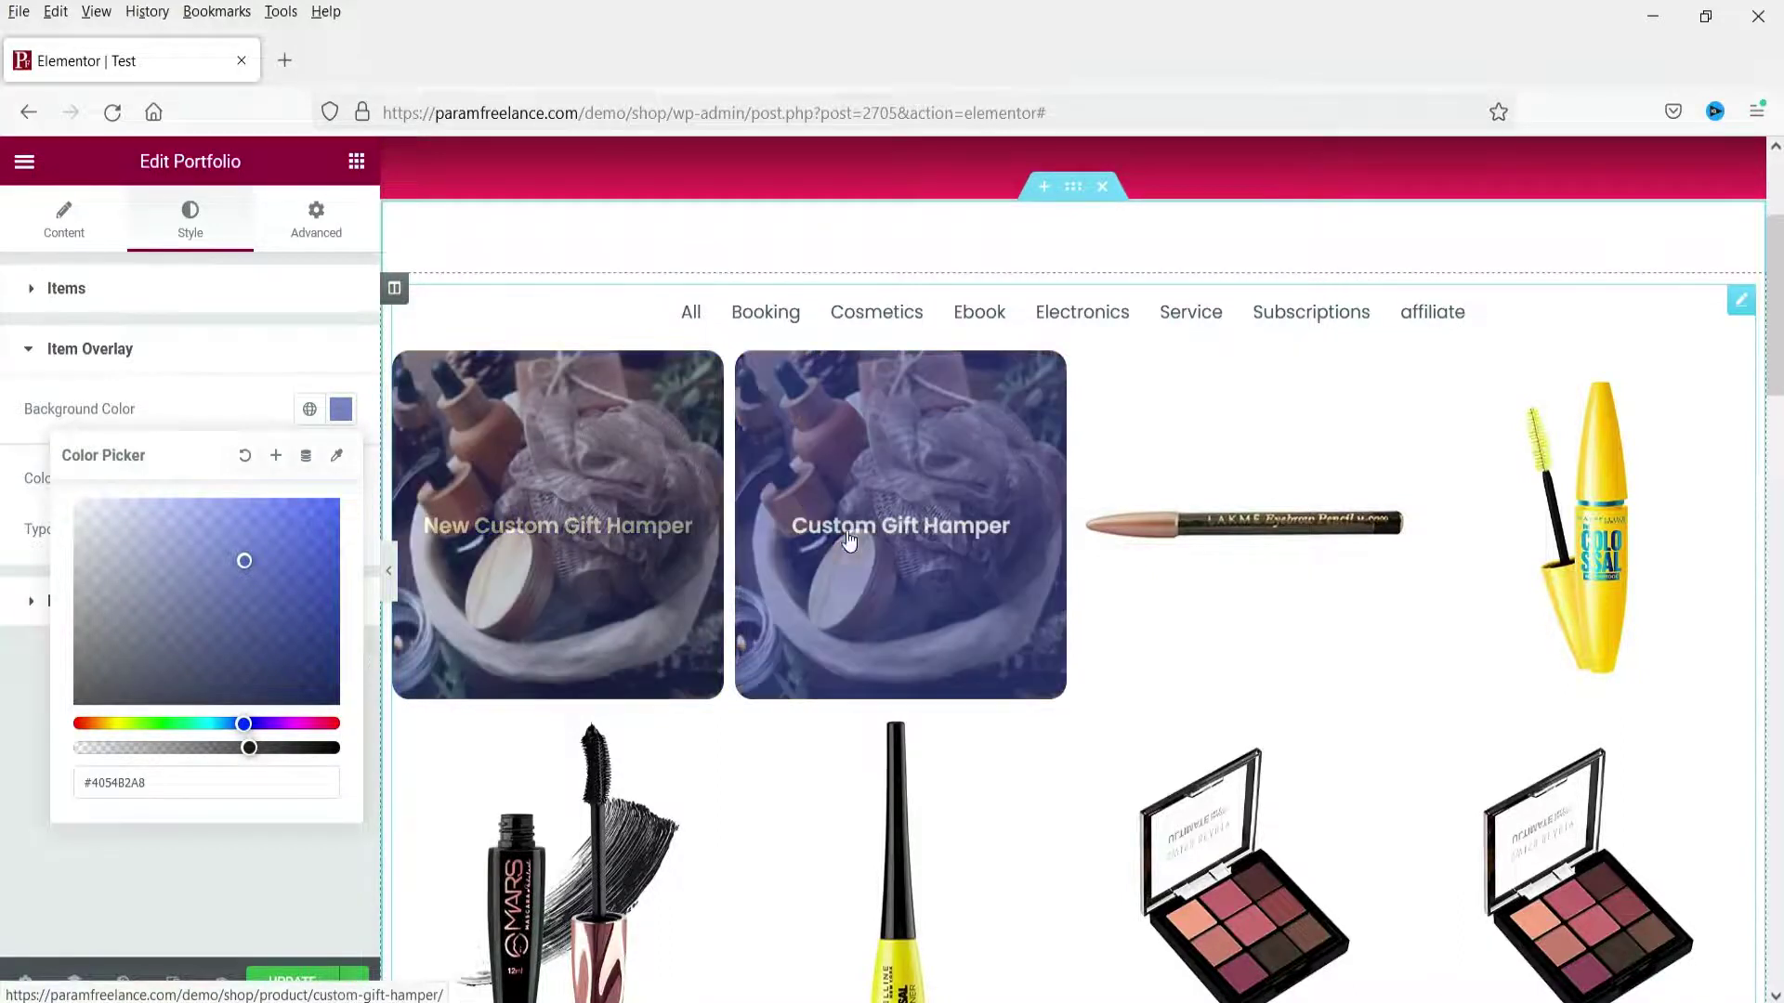
Recolour the overlay title text with a global colour
left_click(310, 480)
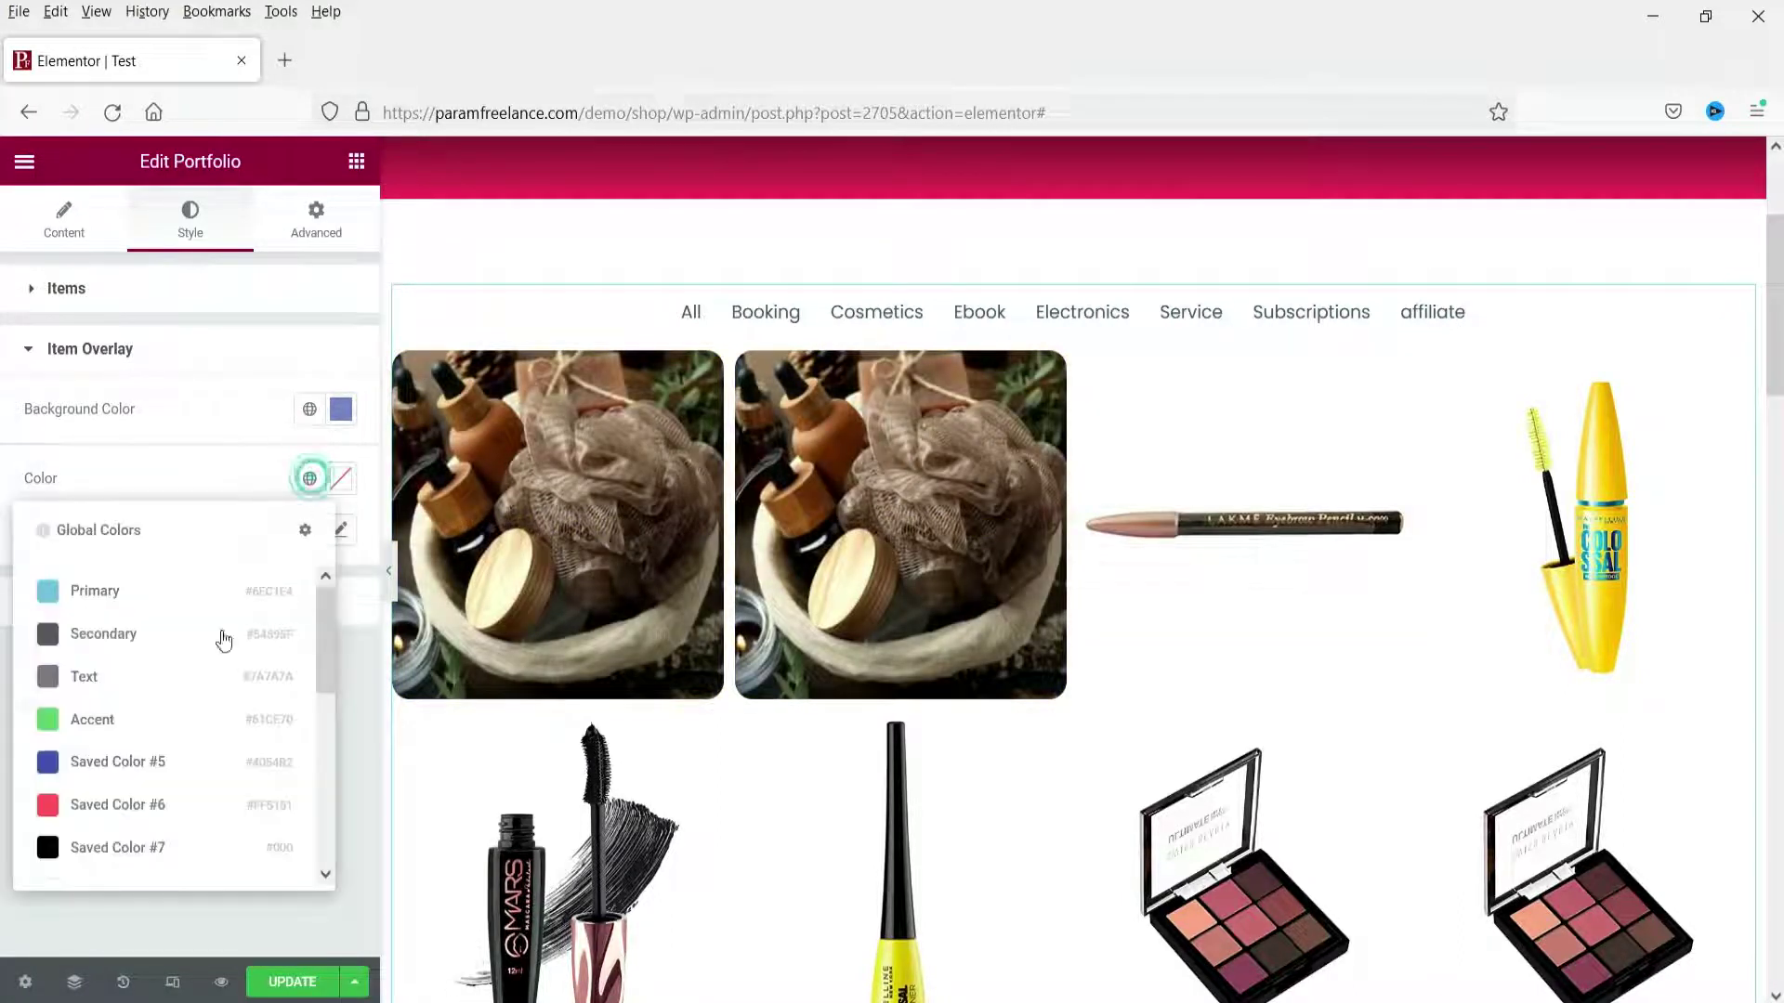
left_click(146, 804)
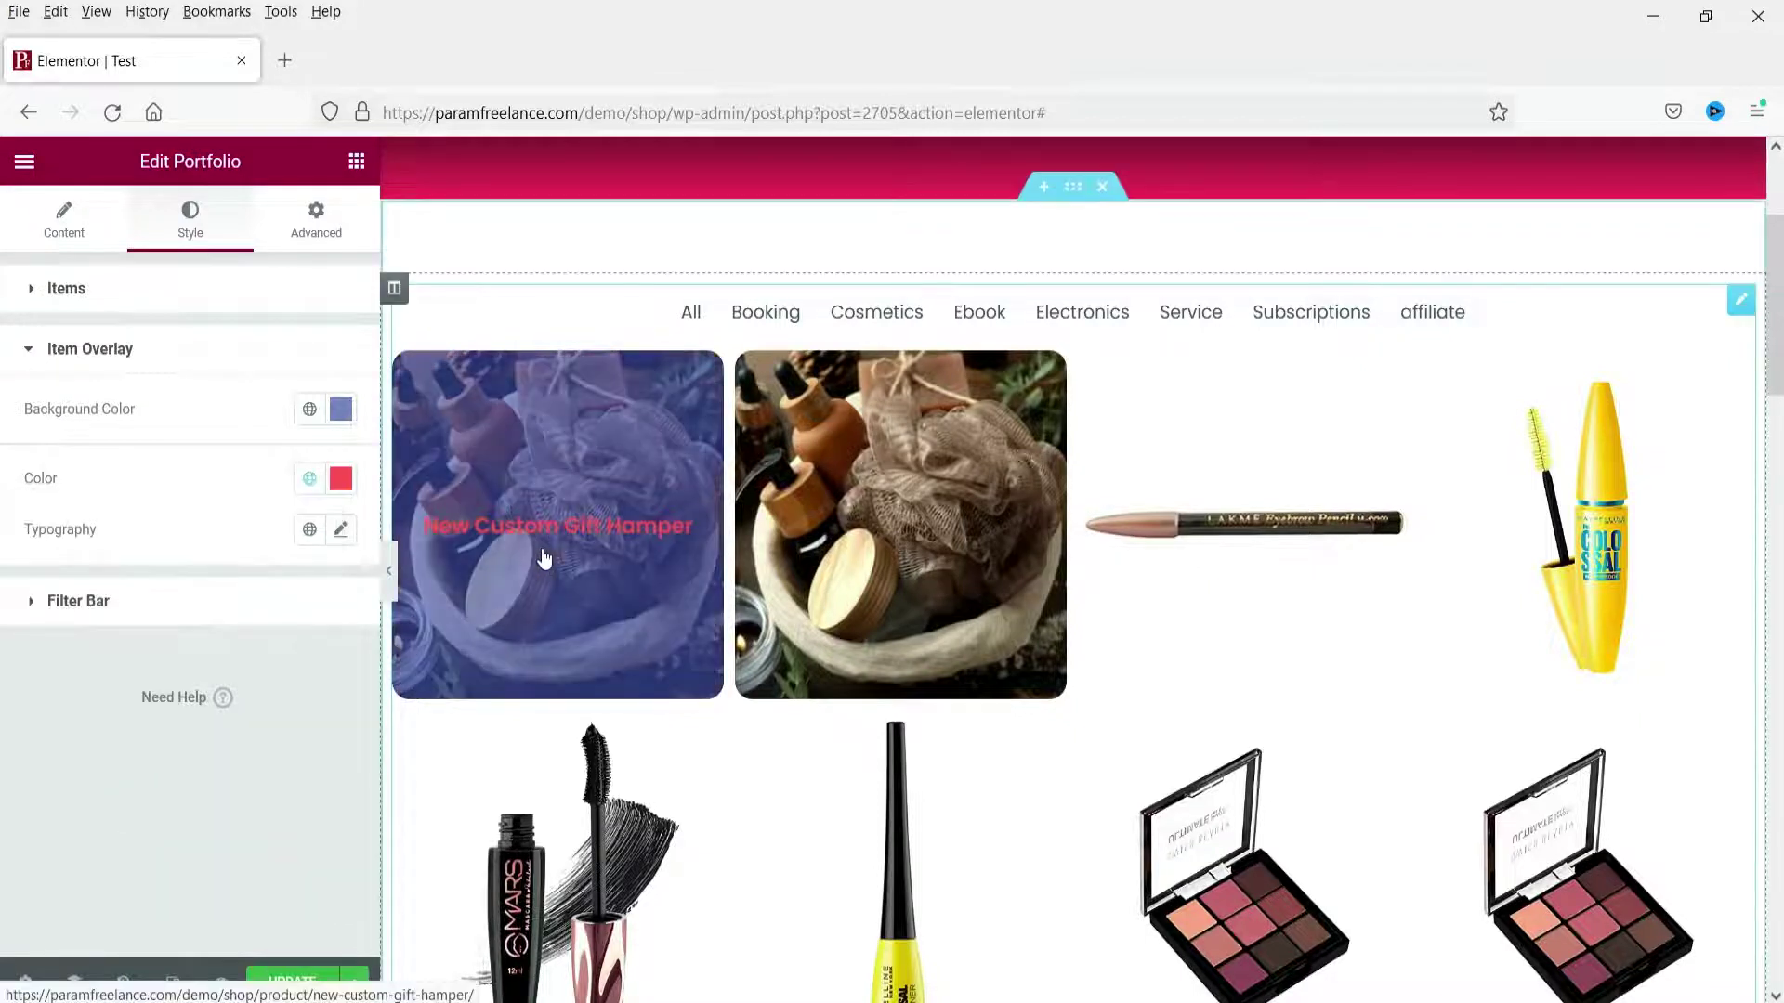
left_click(309, 478)
scroll(119, 811, "down", 3)
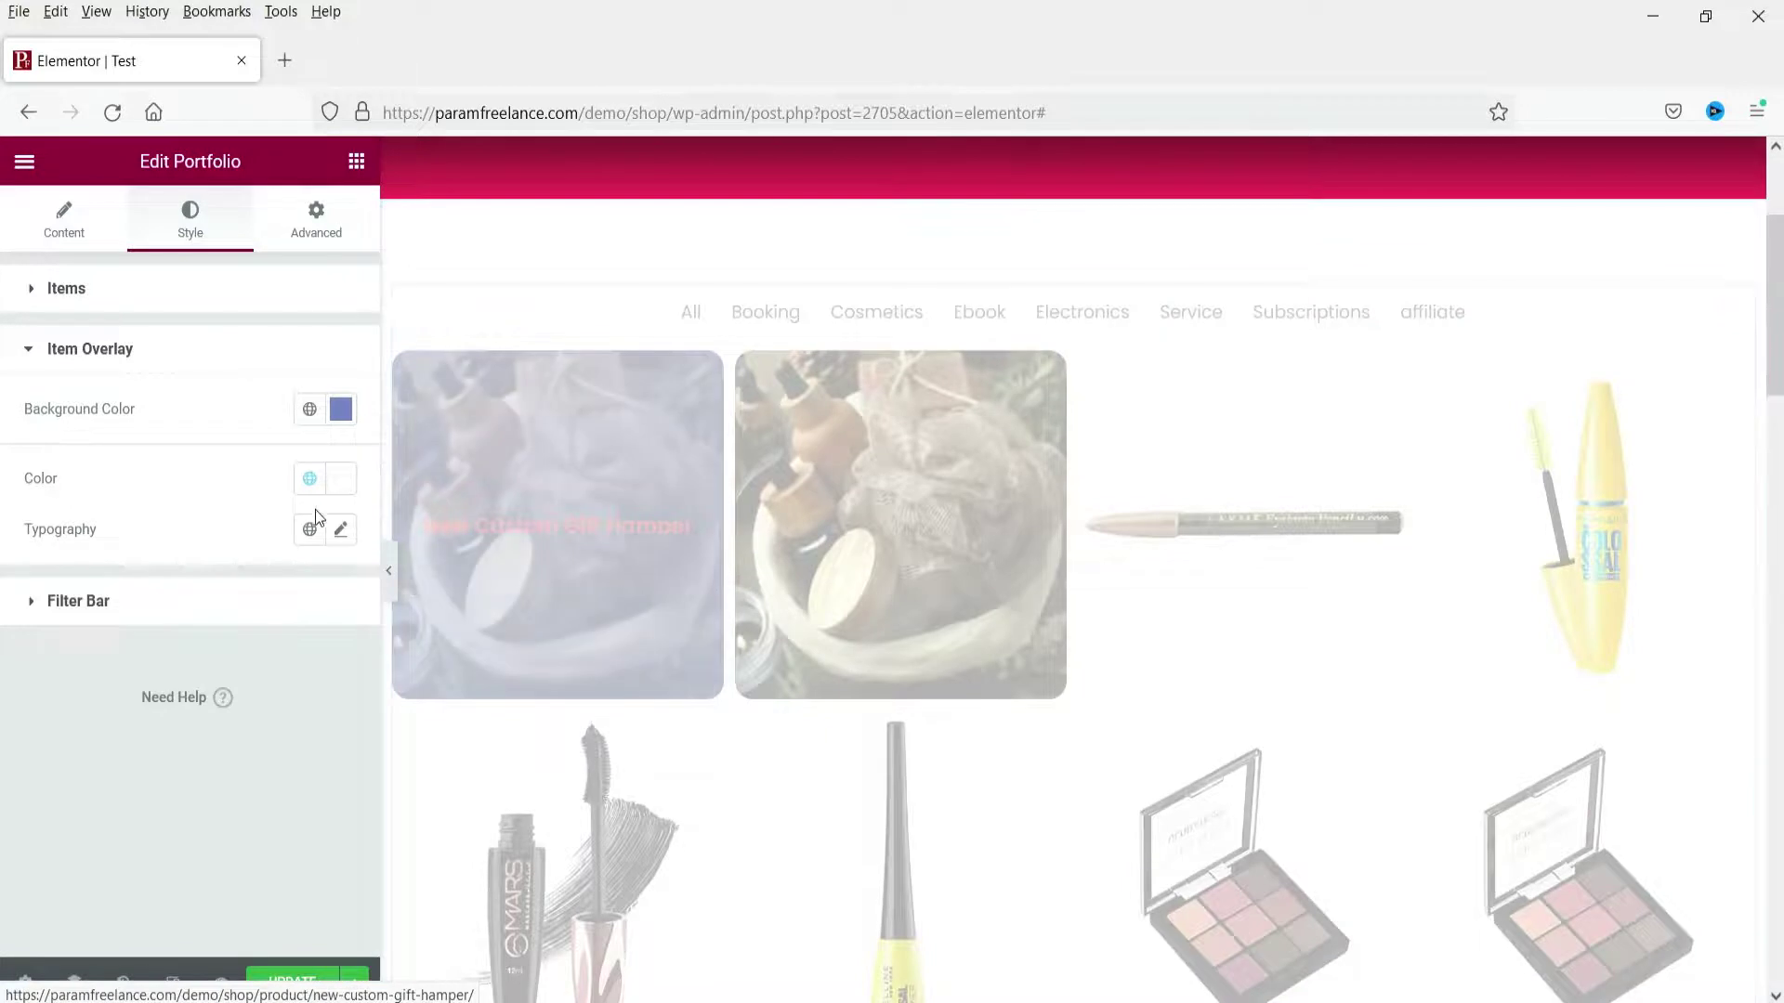
Set the overlay title typography to size 23 and weight 400
left_click(340, 529)
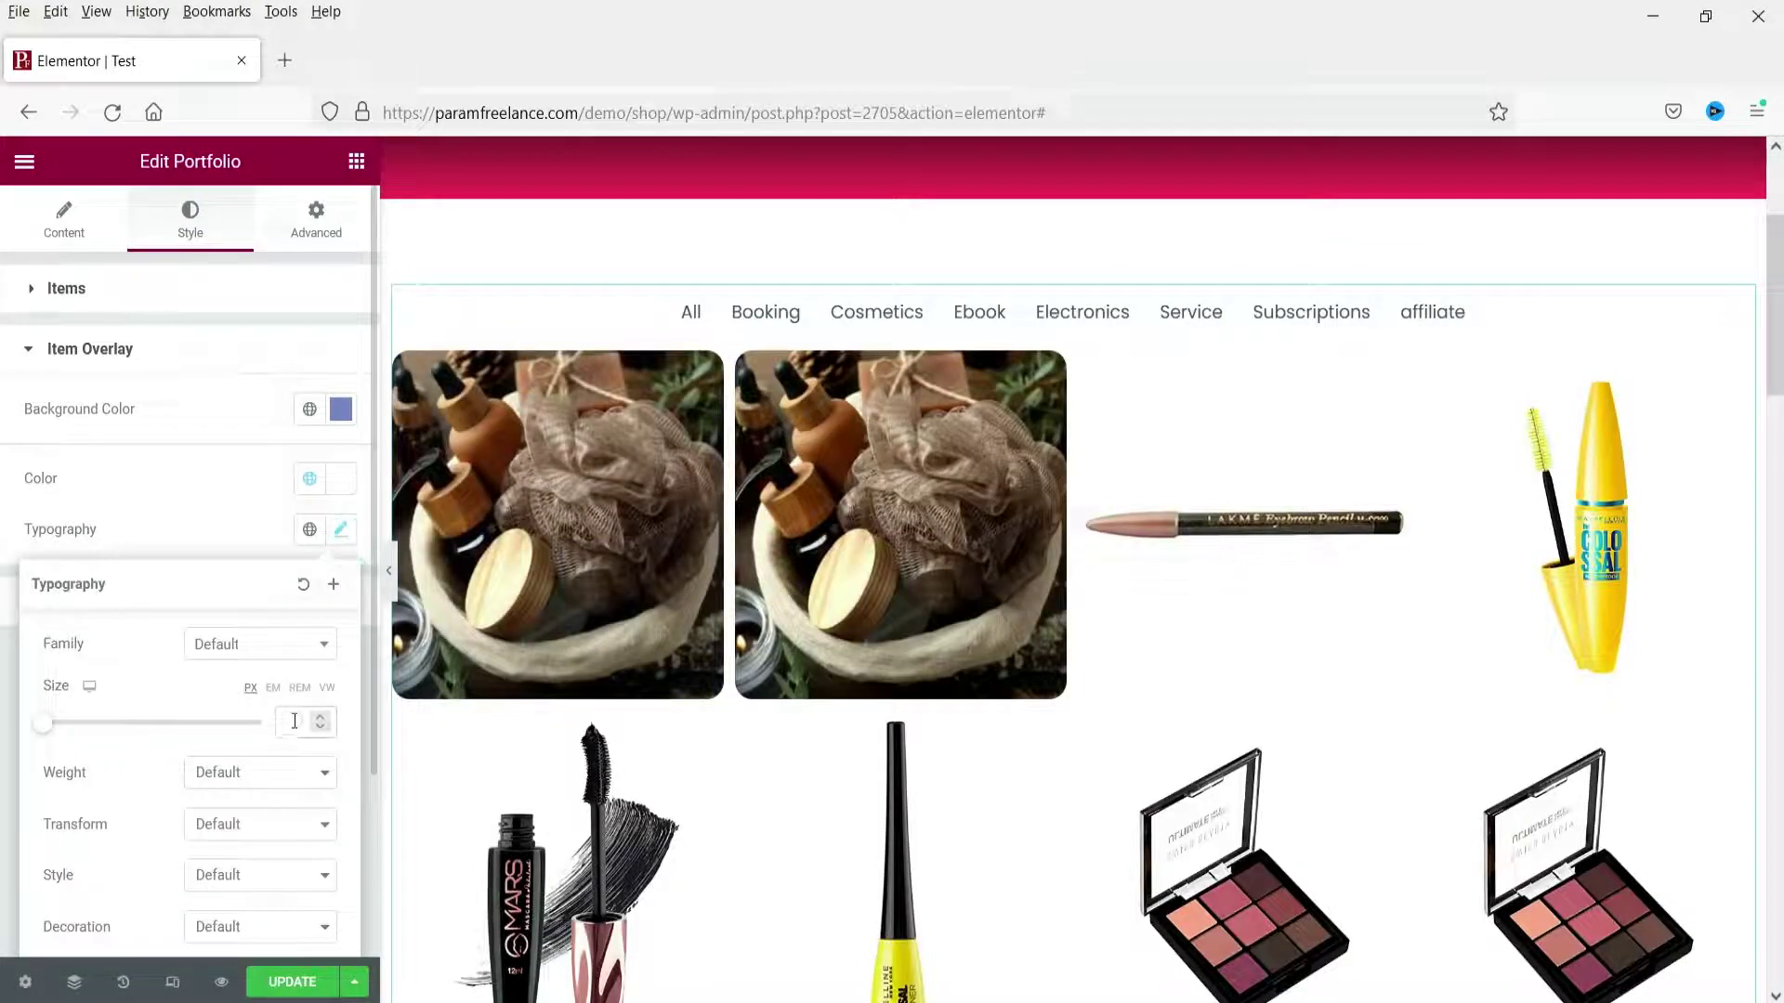
type("23")
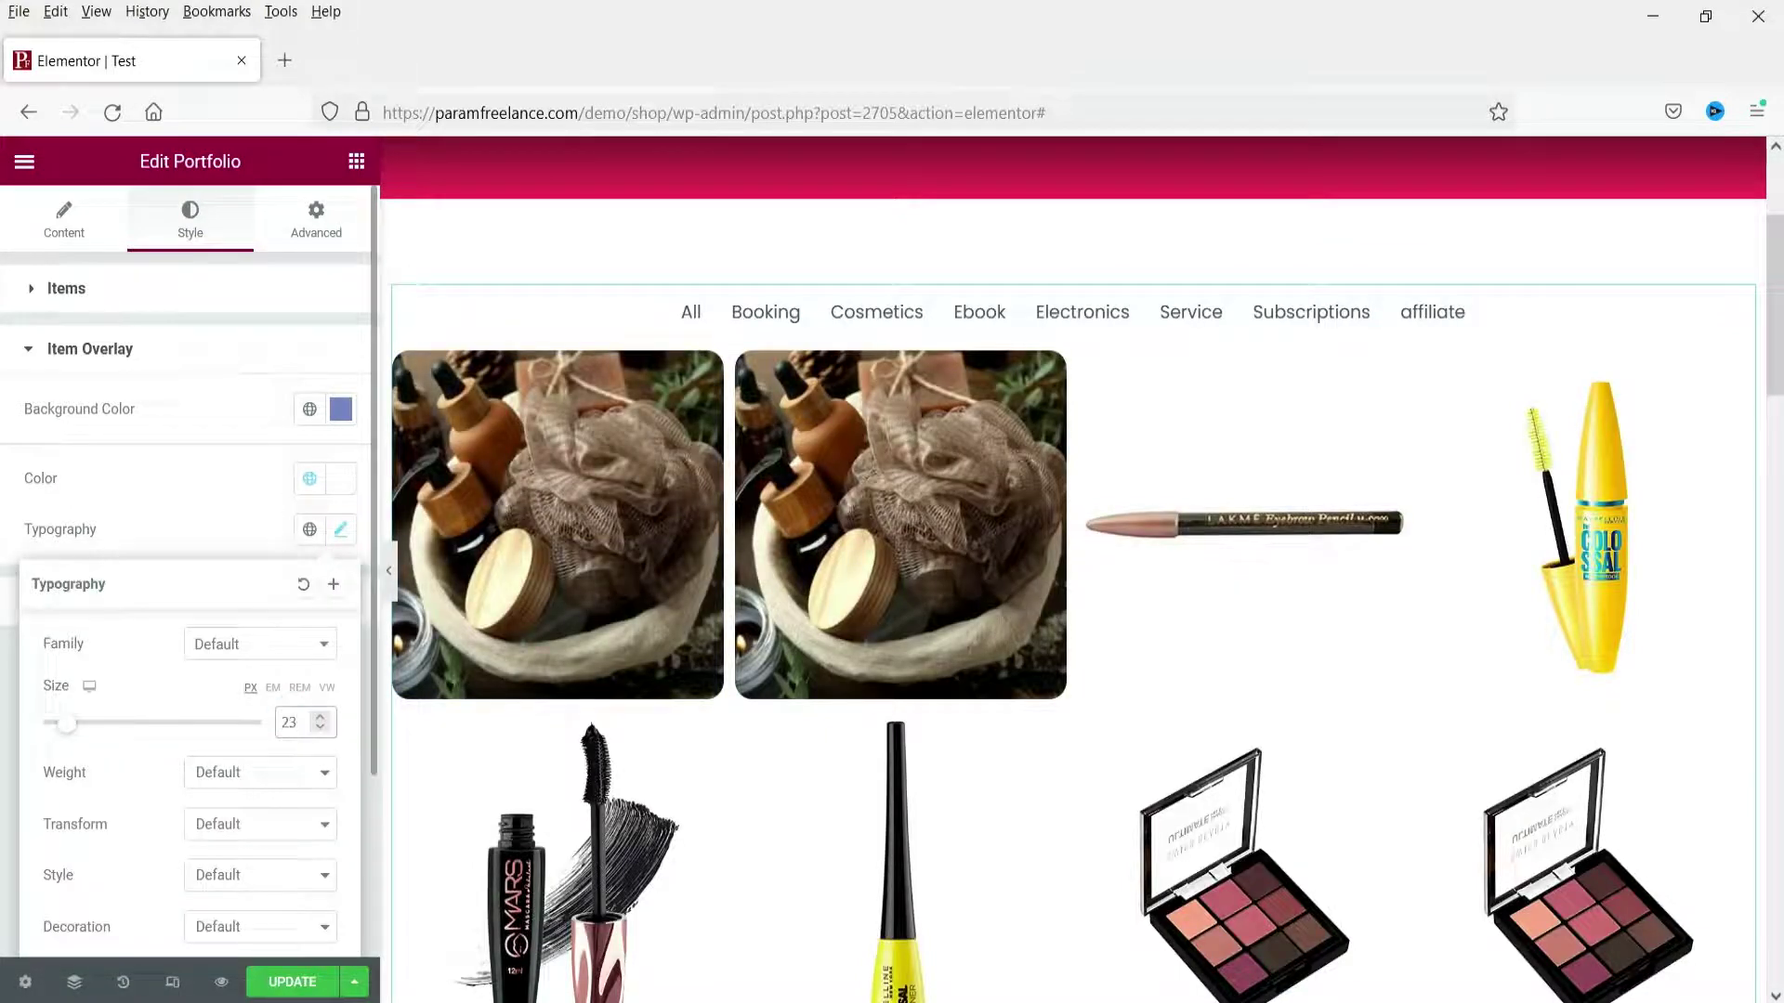
left_click(219, 774)
left_click(209, 532)
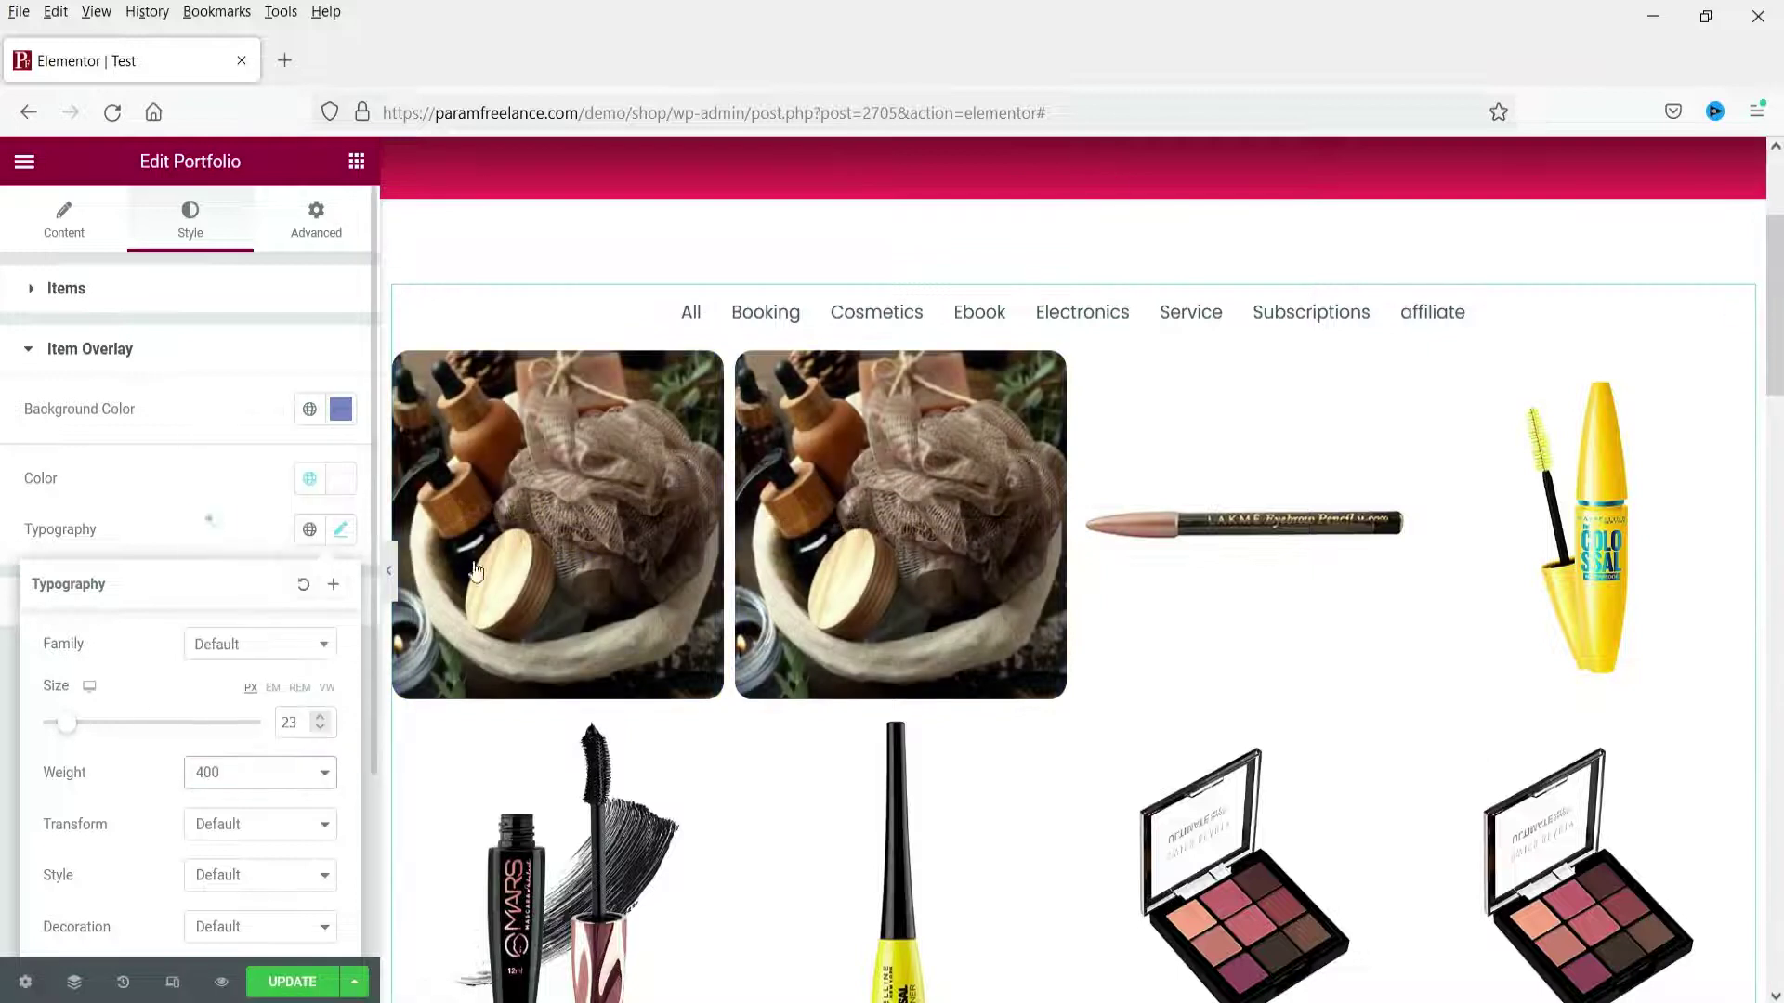
left_click(232, 502)
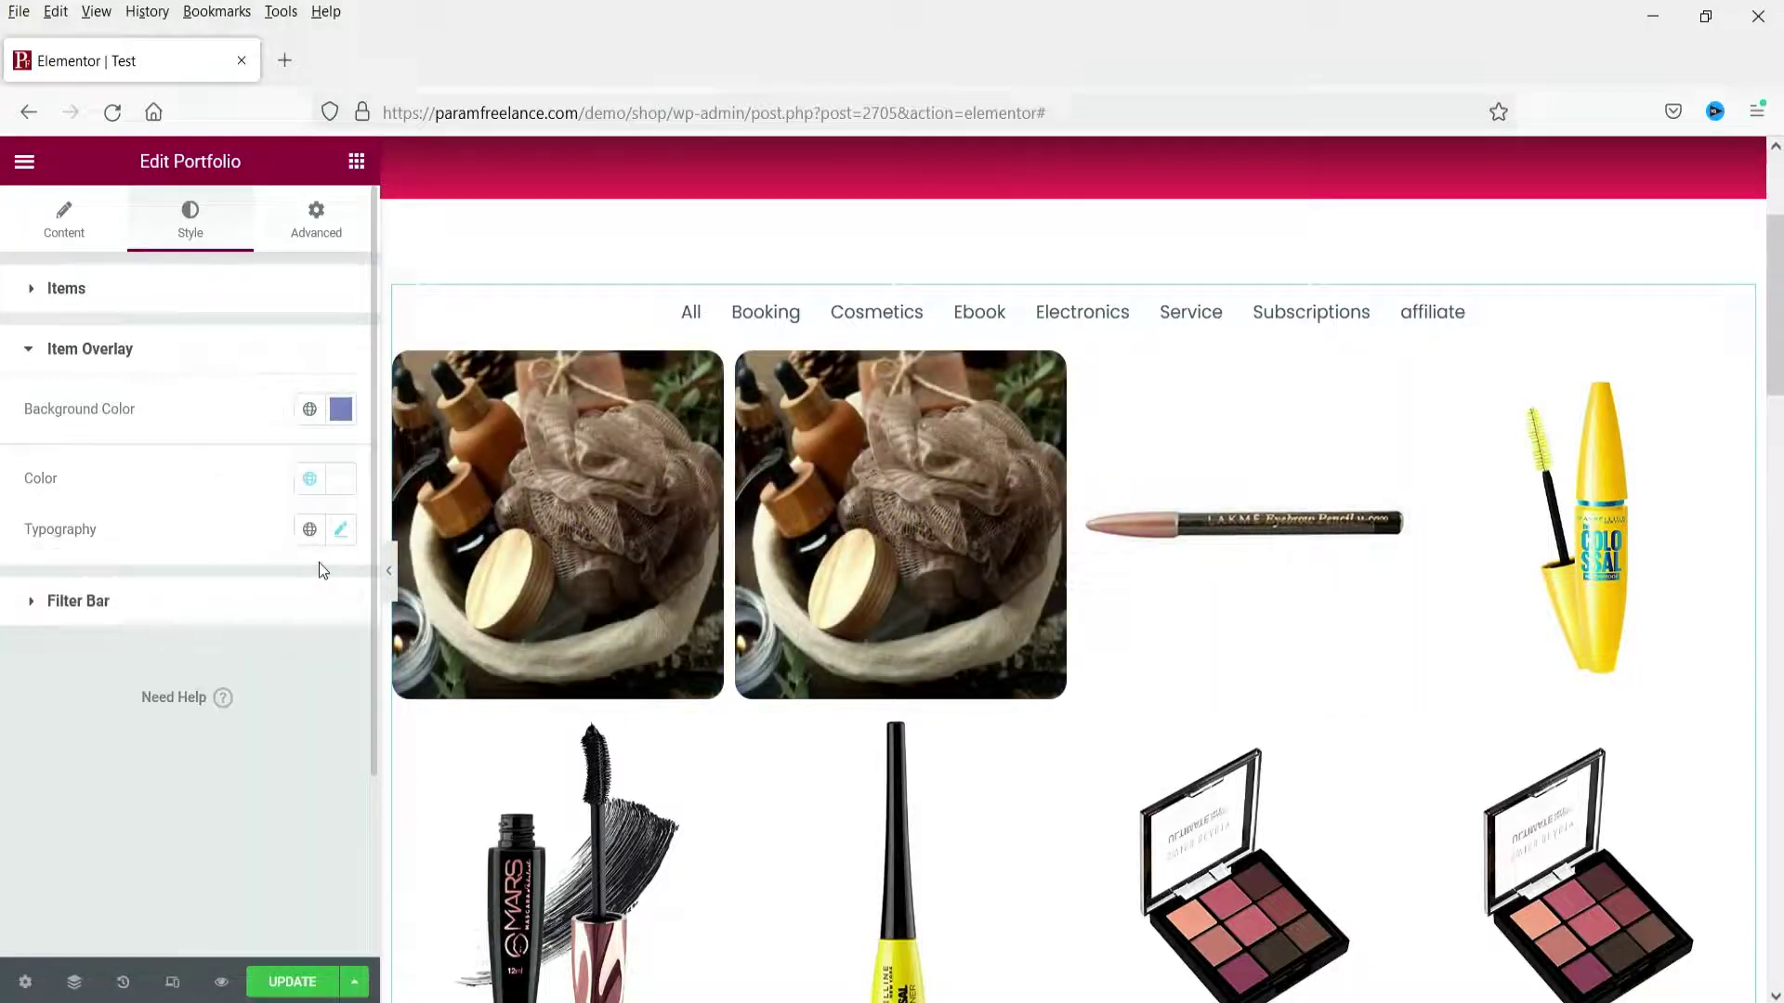
left_click(159, 606)
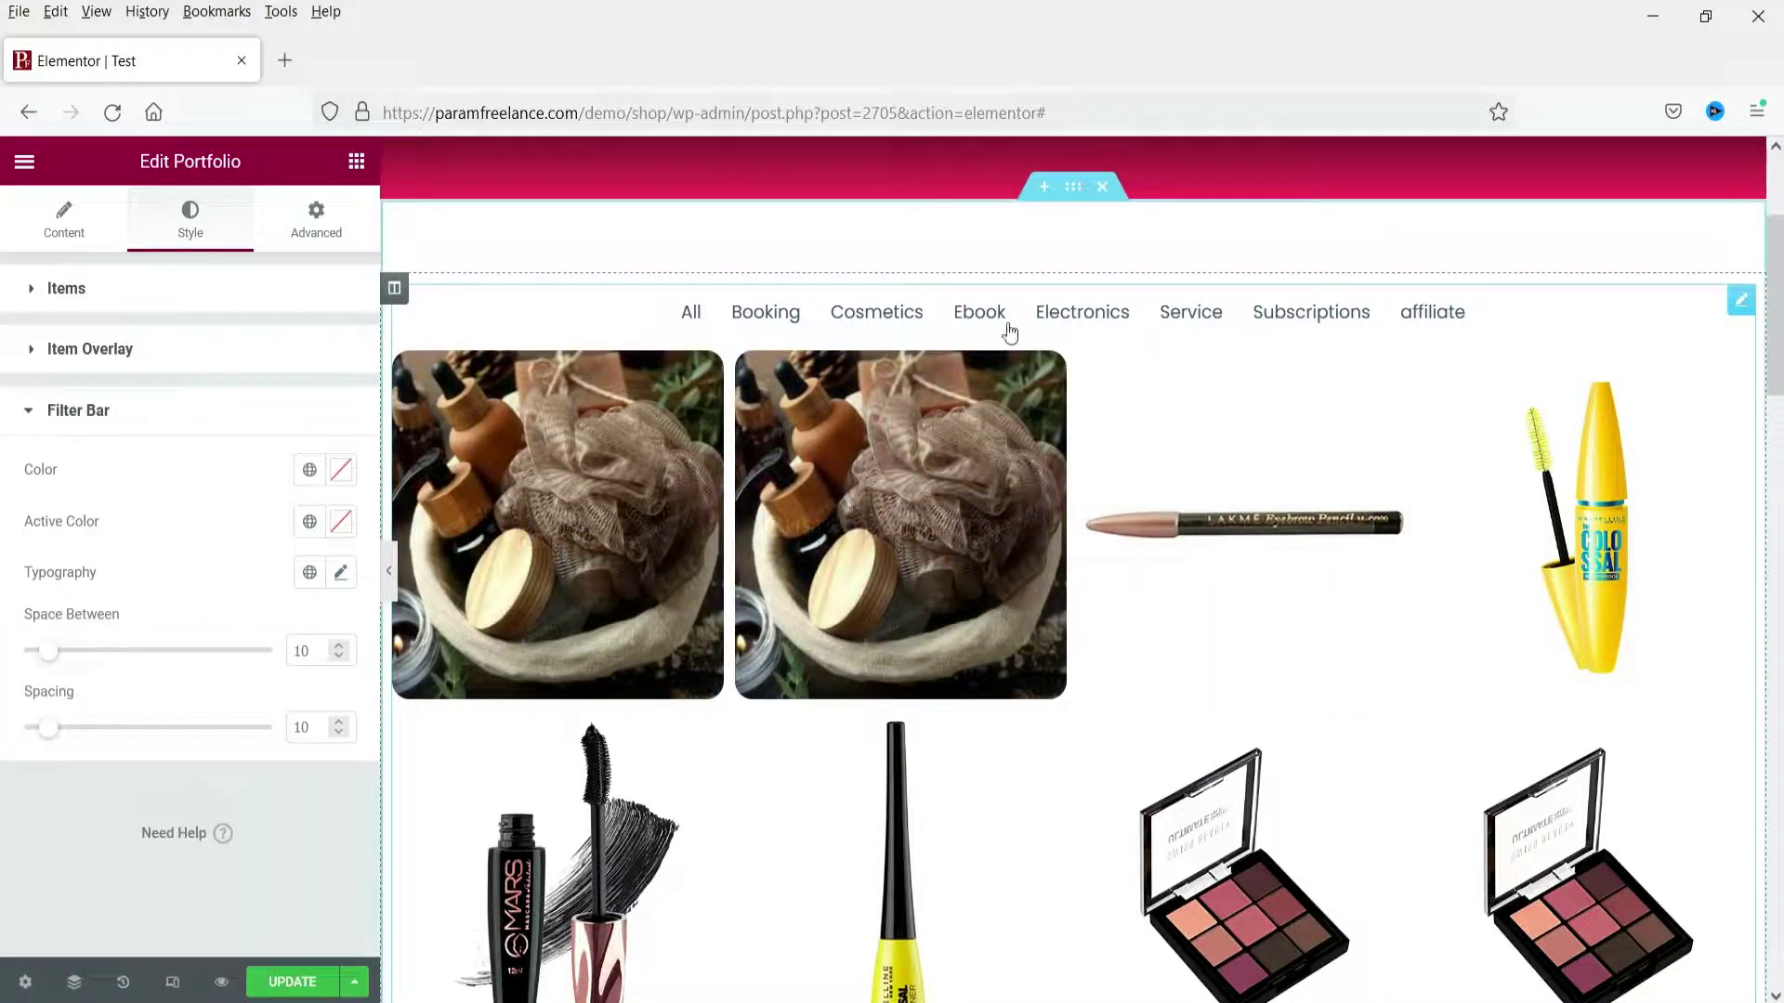
Make the filter bar text dark navy and the active filter item red
left_click(311, 470)
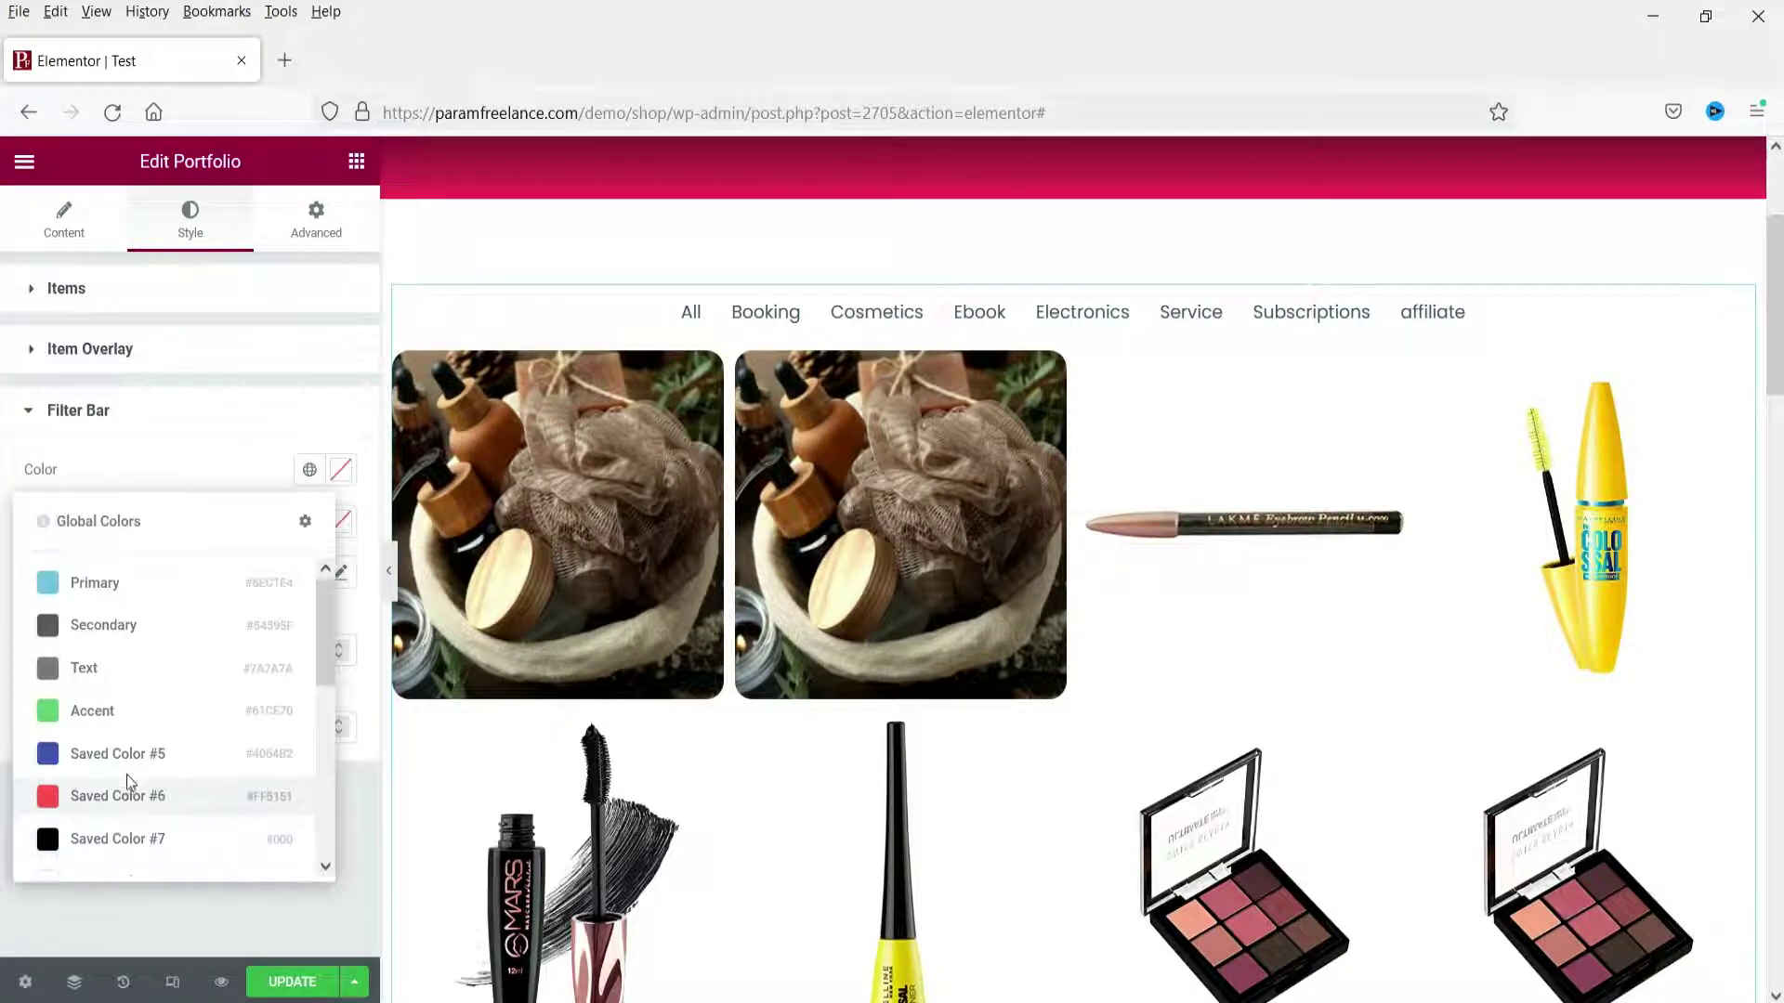
scroll(131, 748, "down", 4)
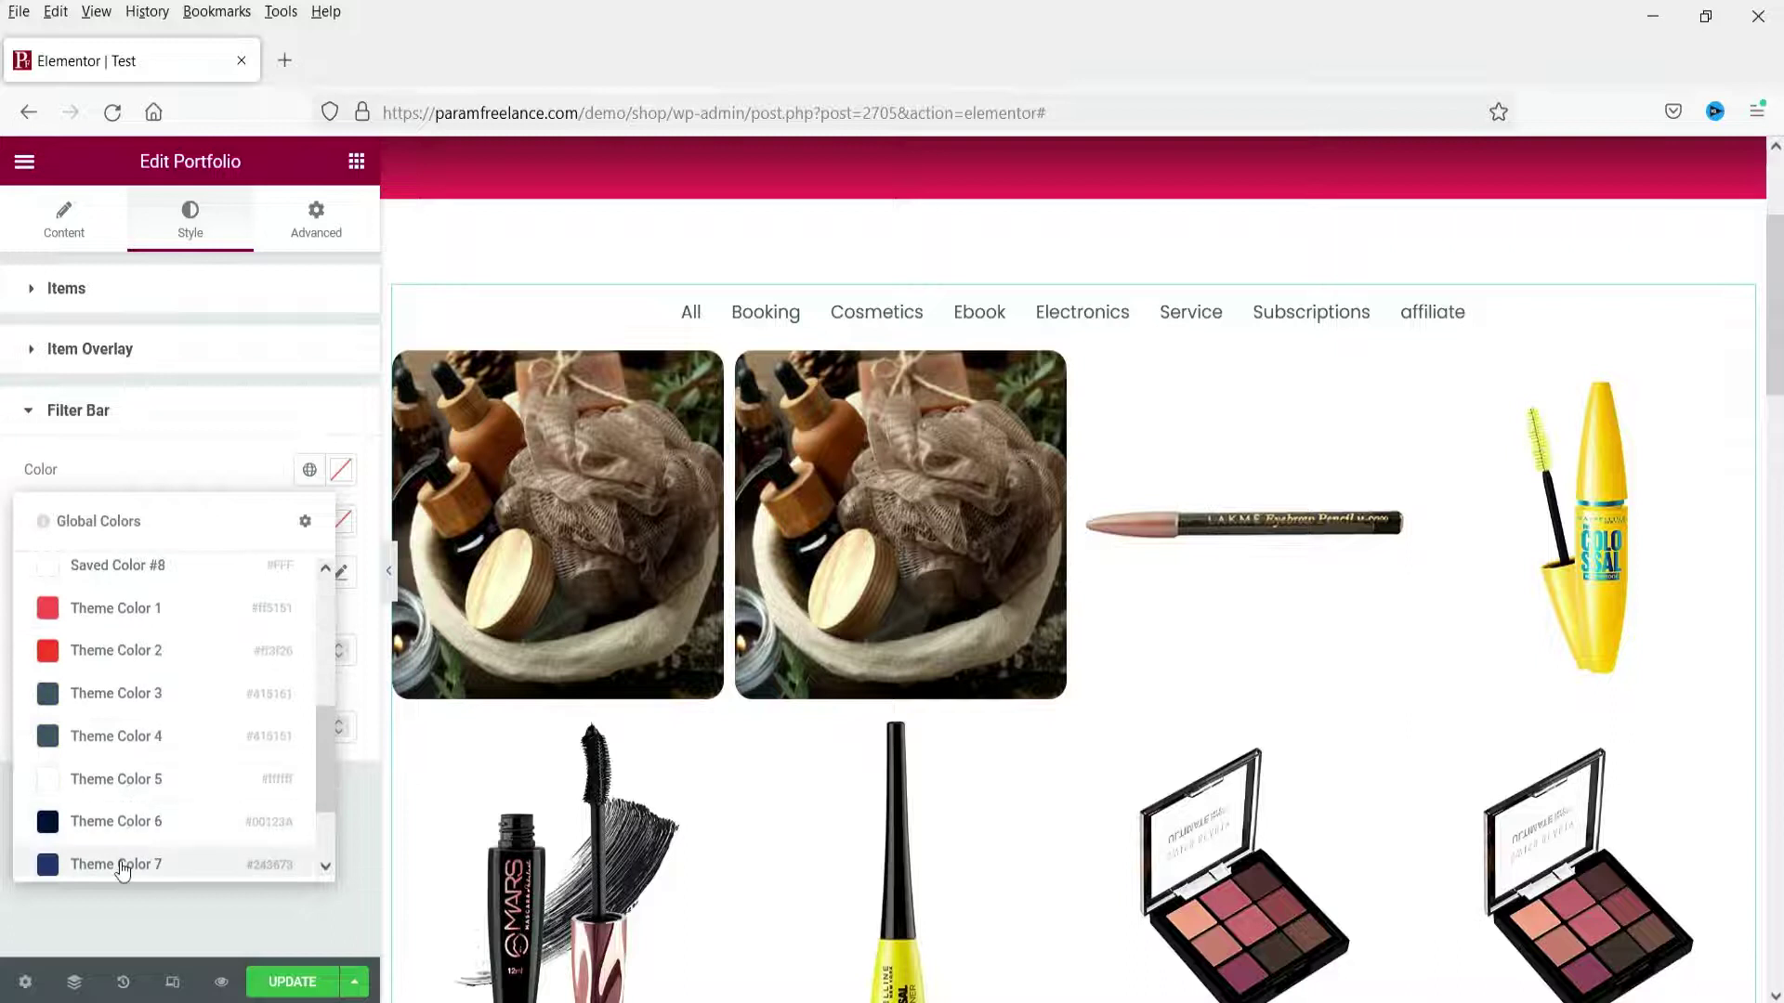
left_click(124, 864)
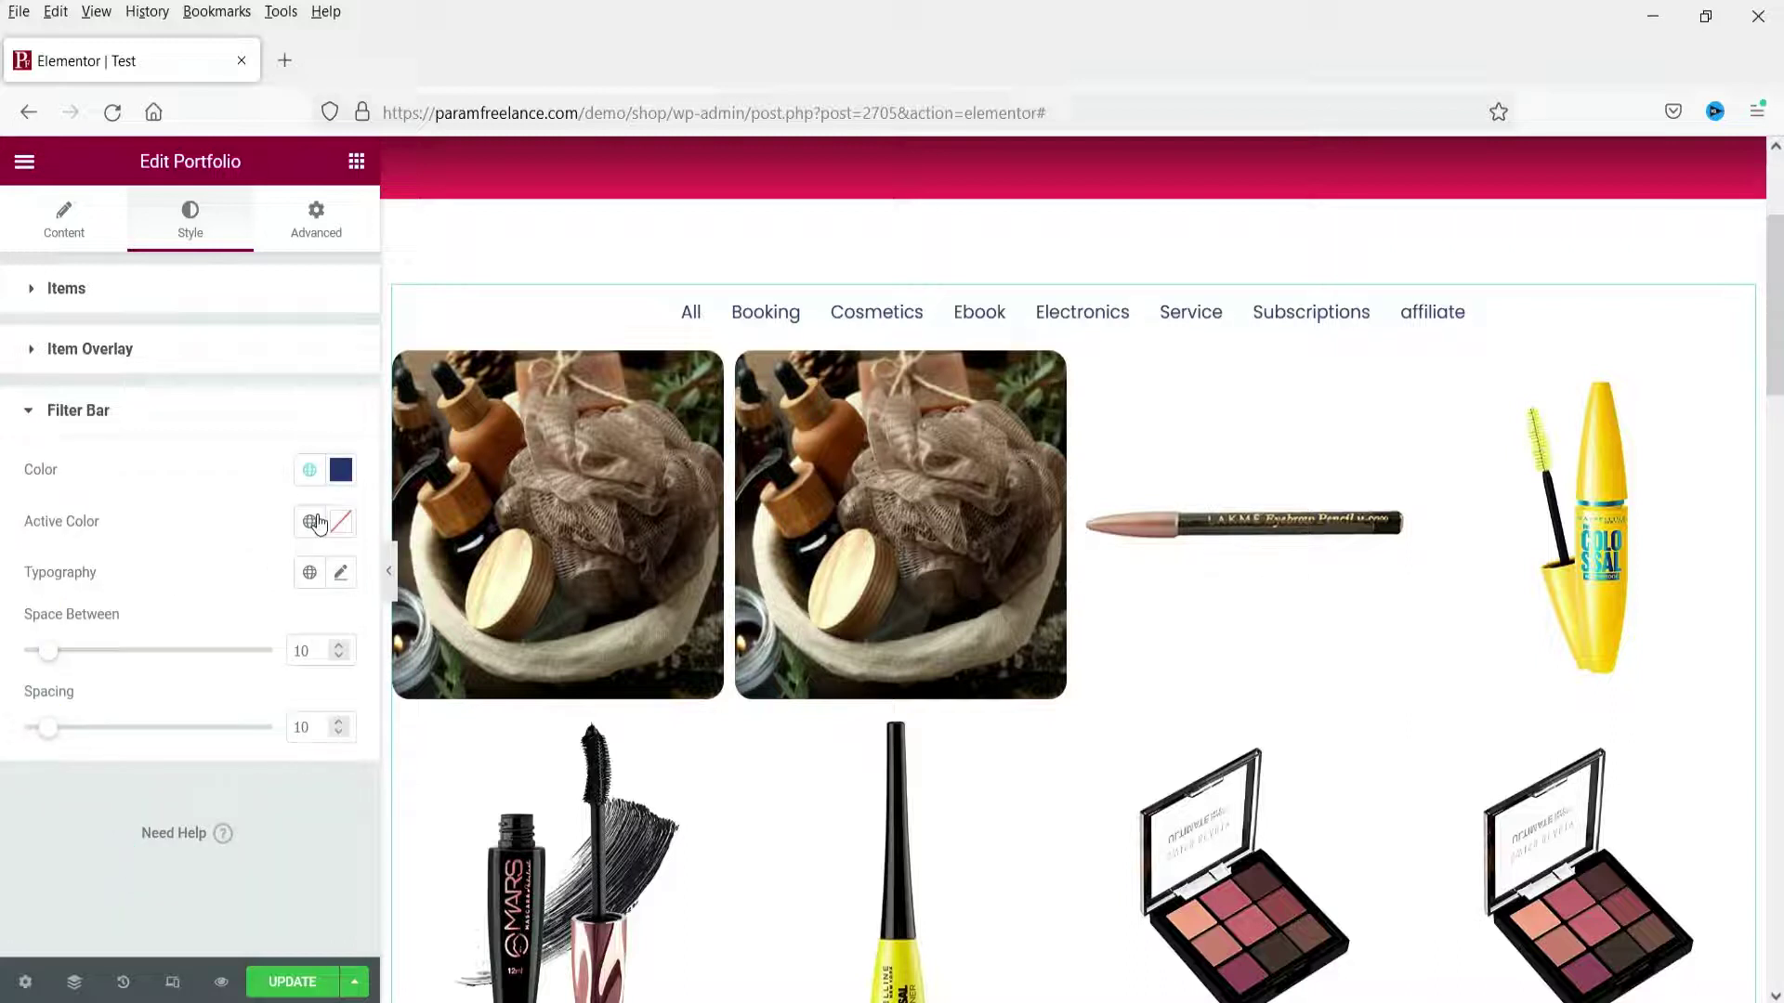
left_click(312, 522)
left_click(108, 840)
Set the filter bar typography size to 18 and its spacing to 20
left_click(342, 575)
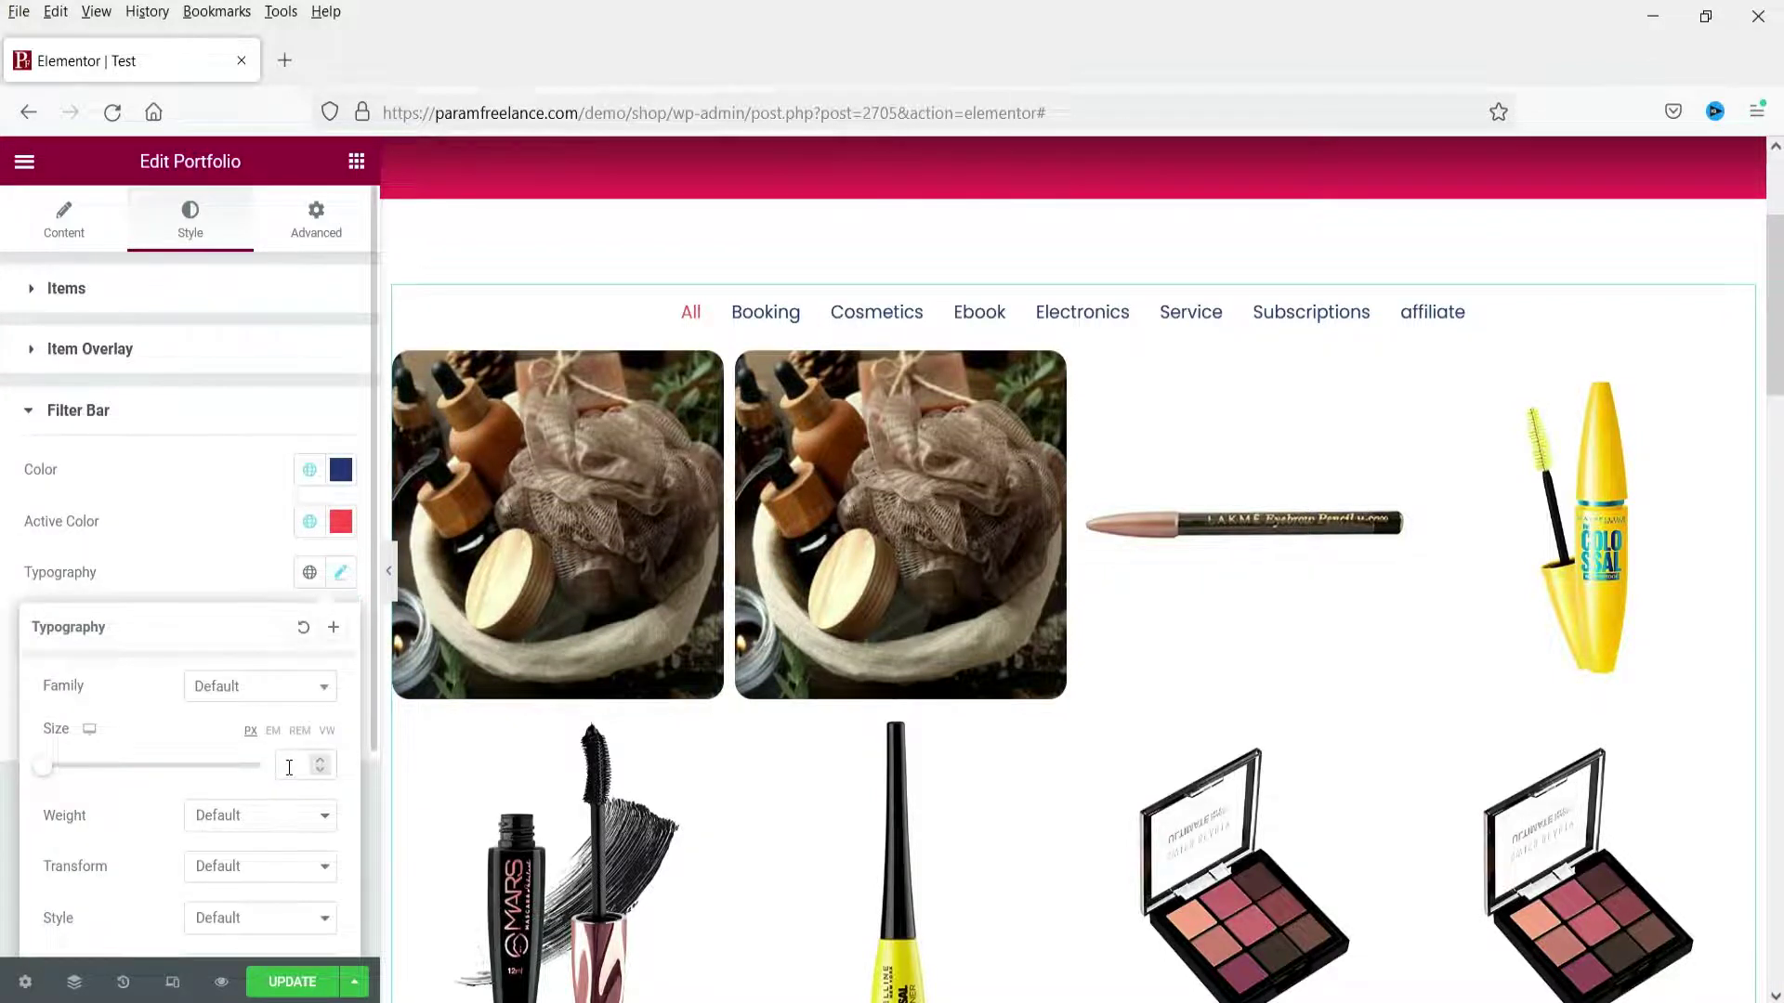
type("18")
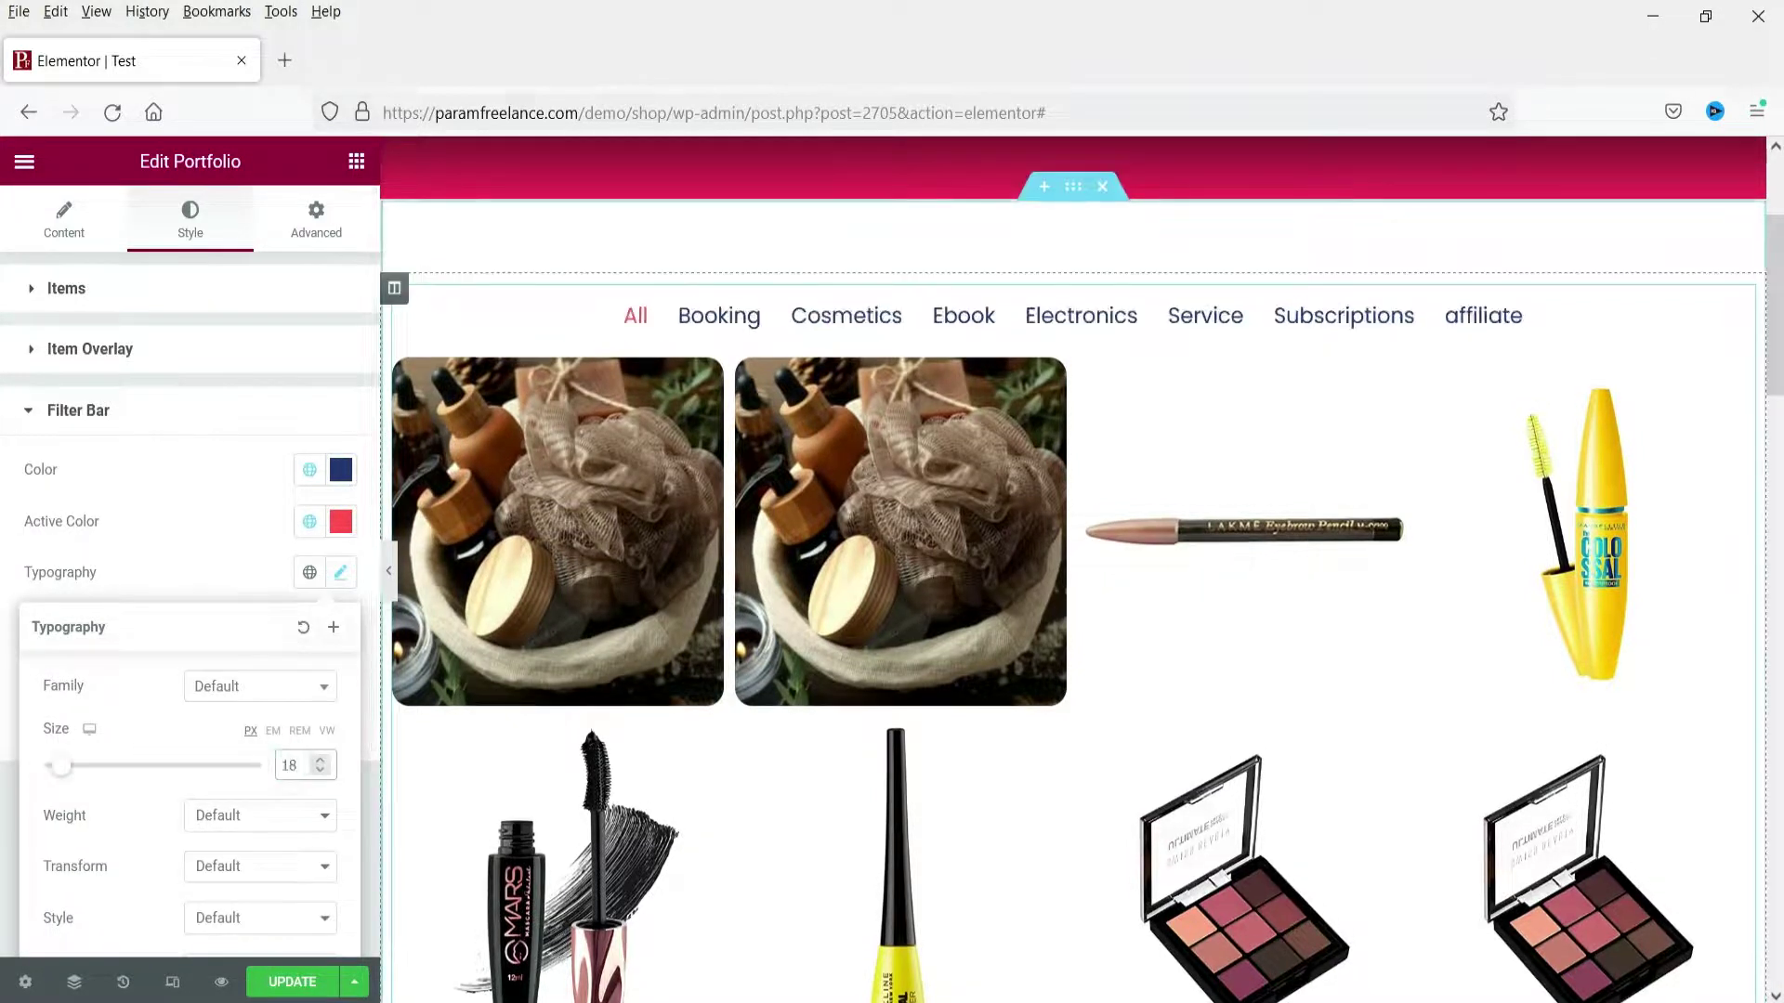
left_click(186, 532)
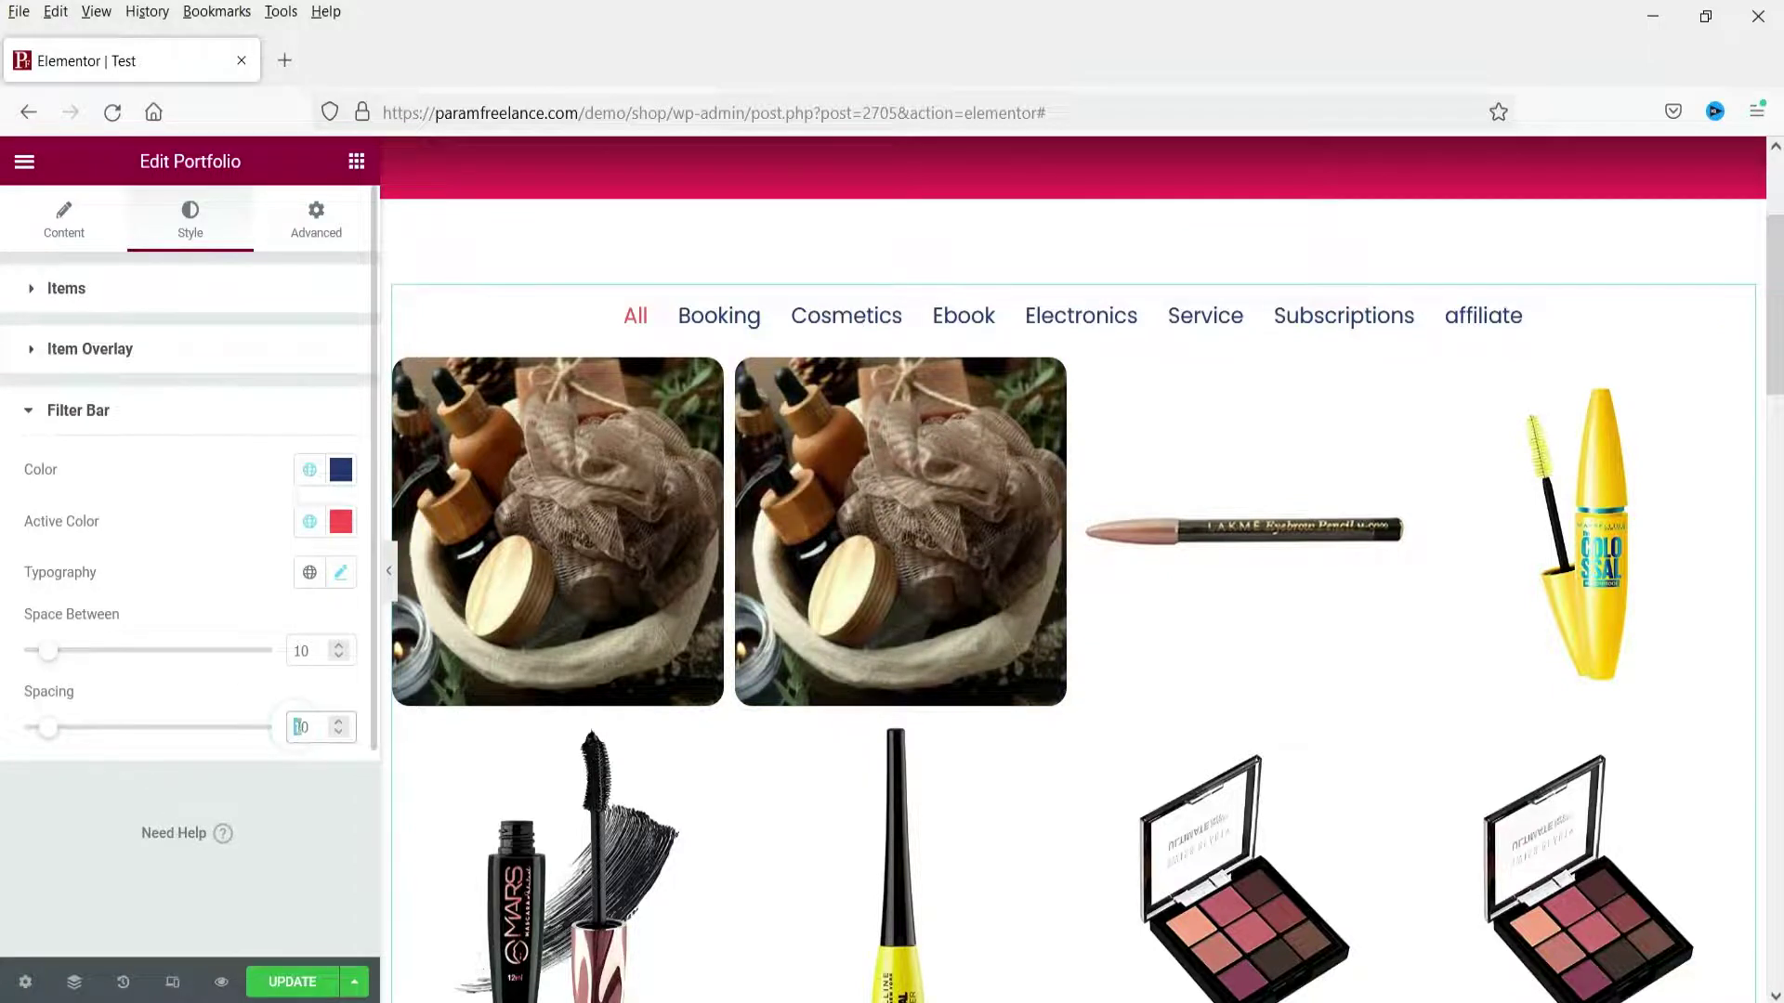
type("2")
scroll(1533, 638, "down", 8)
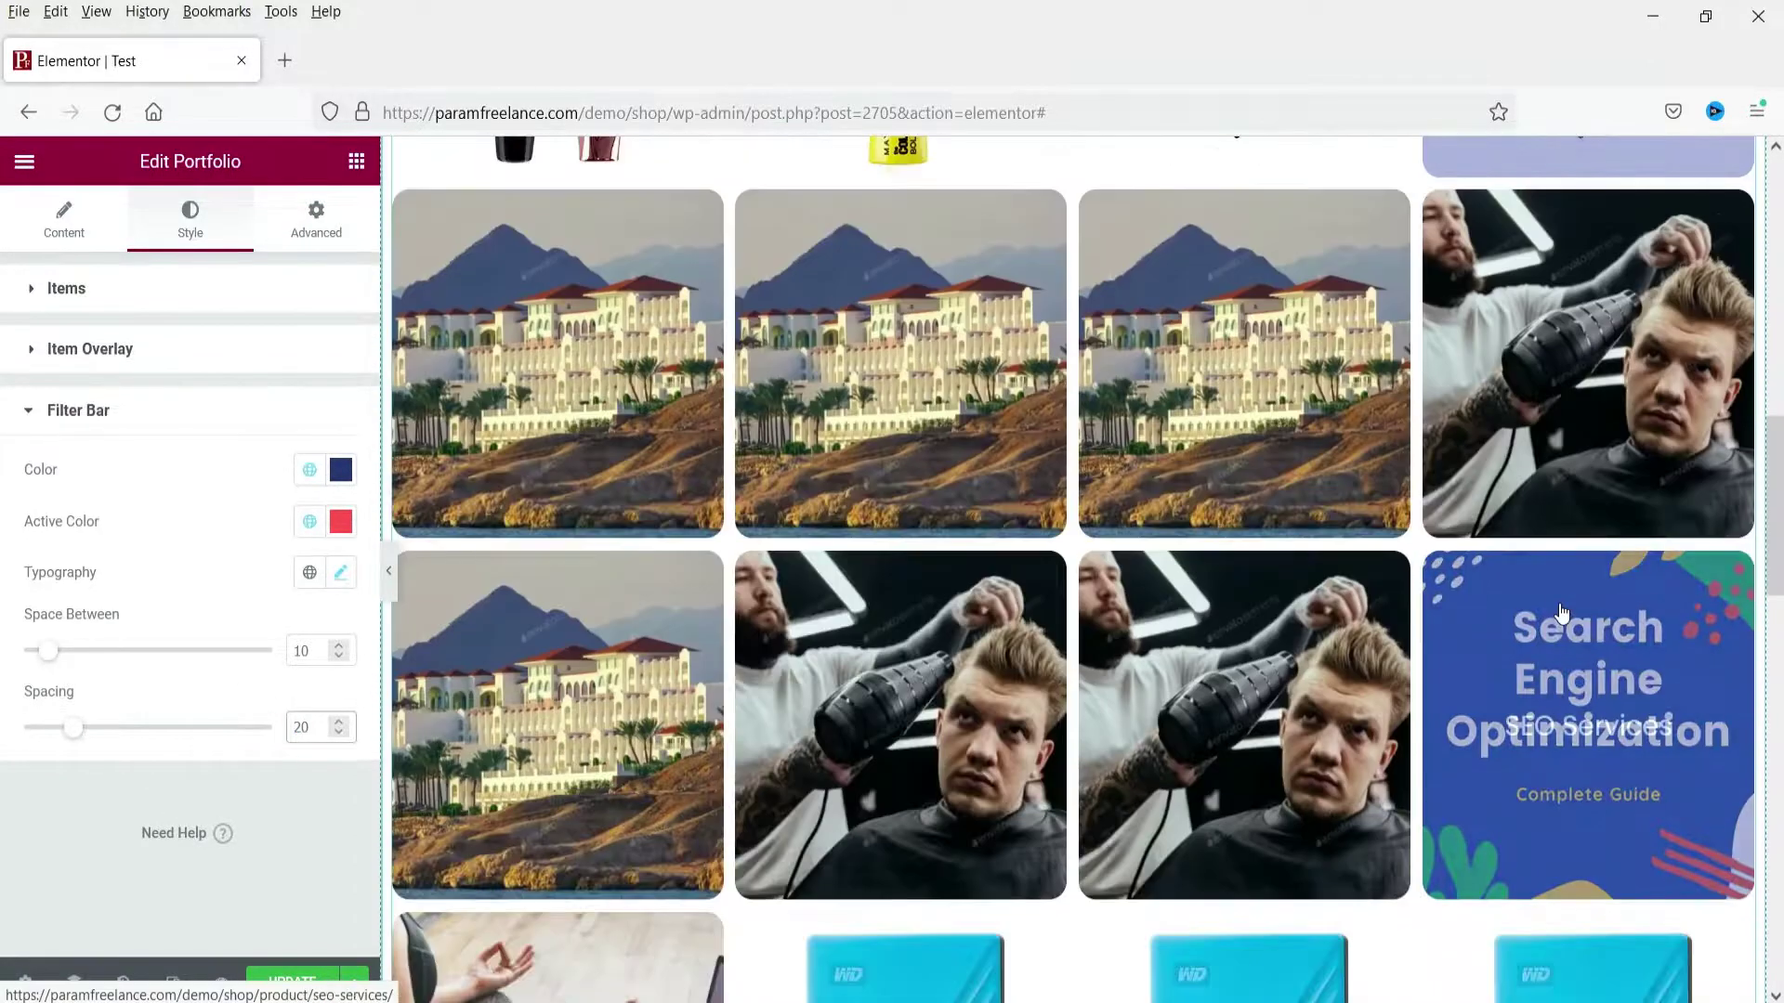
scroll(1561, 611, "down", 3)
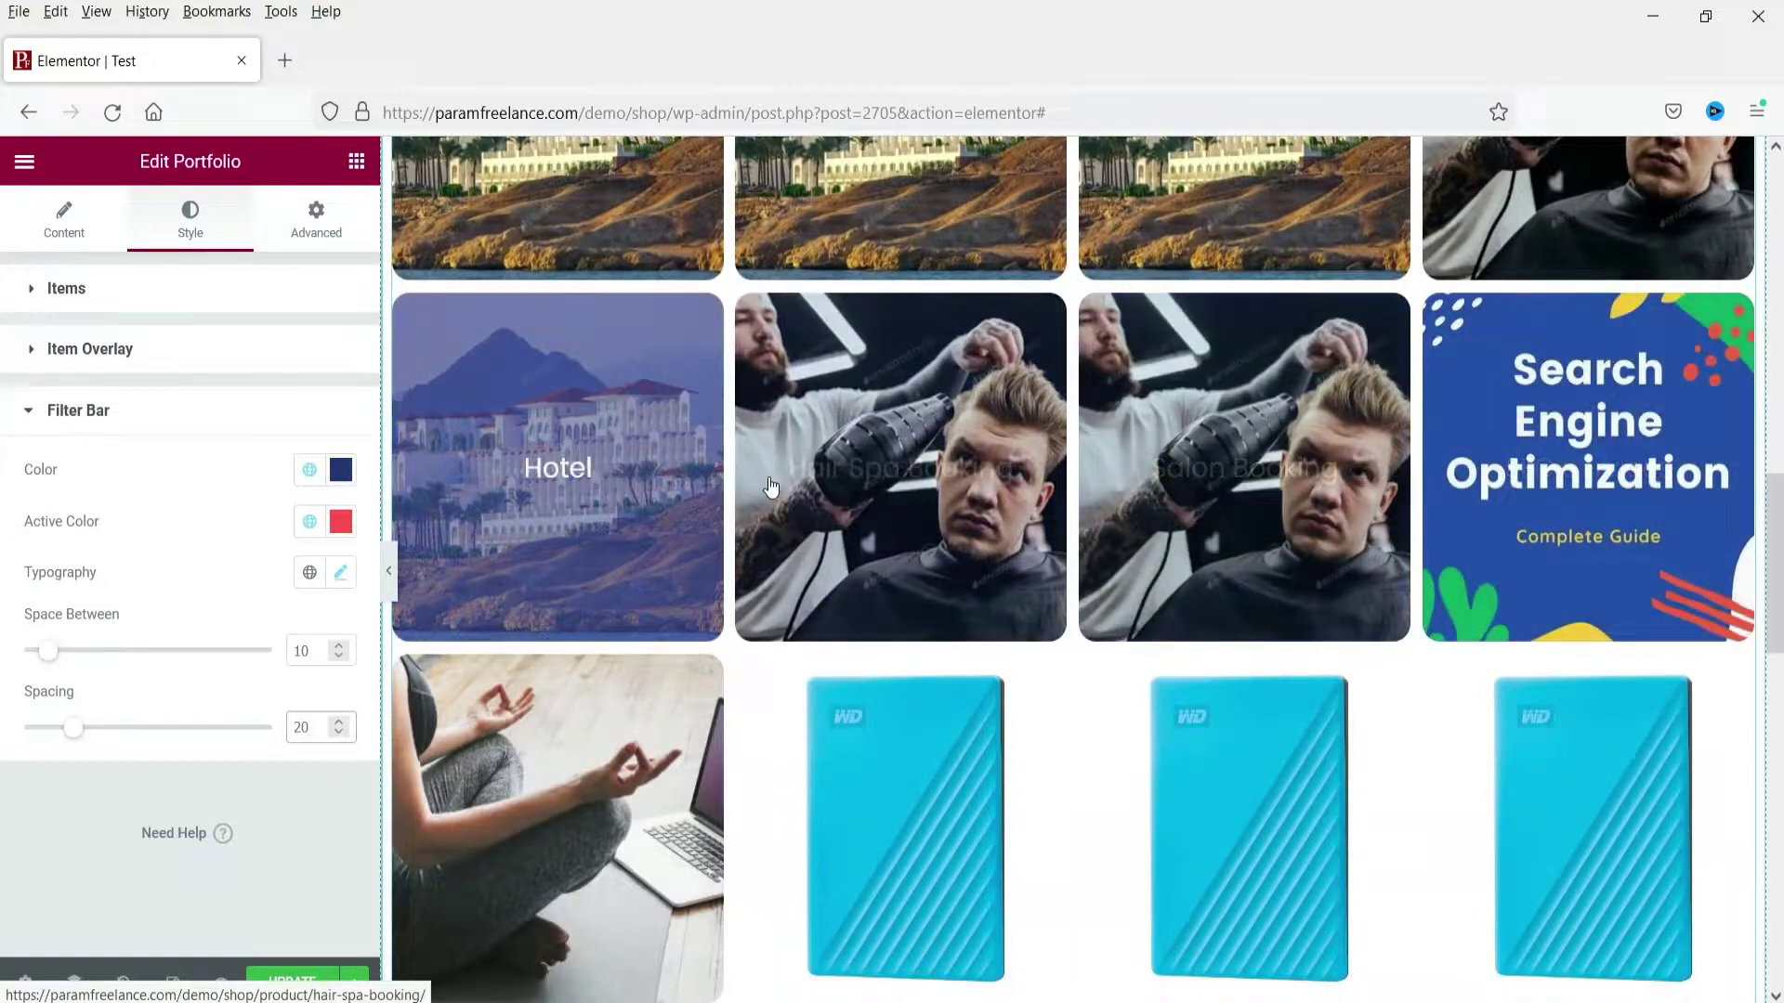
scroll(771, 484, "down", 7)
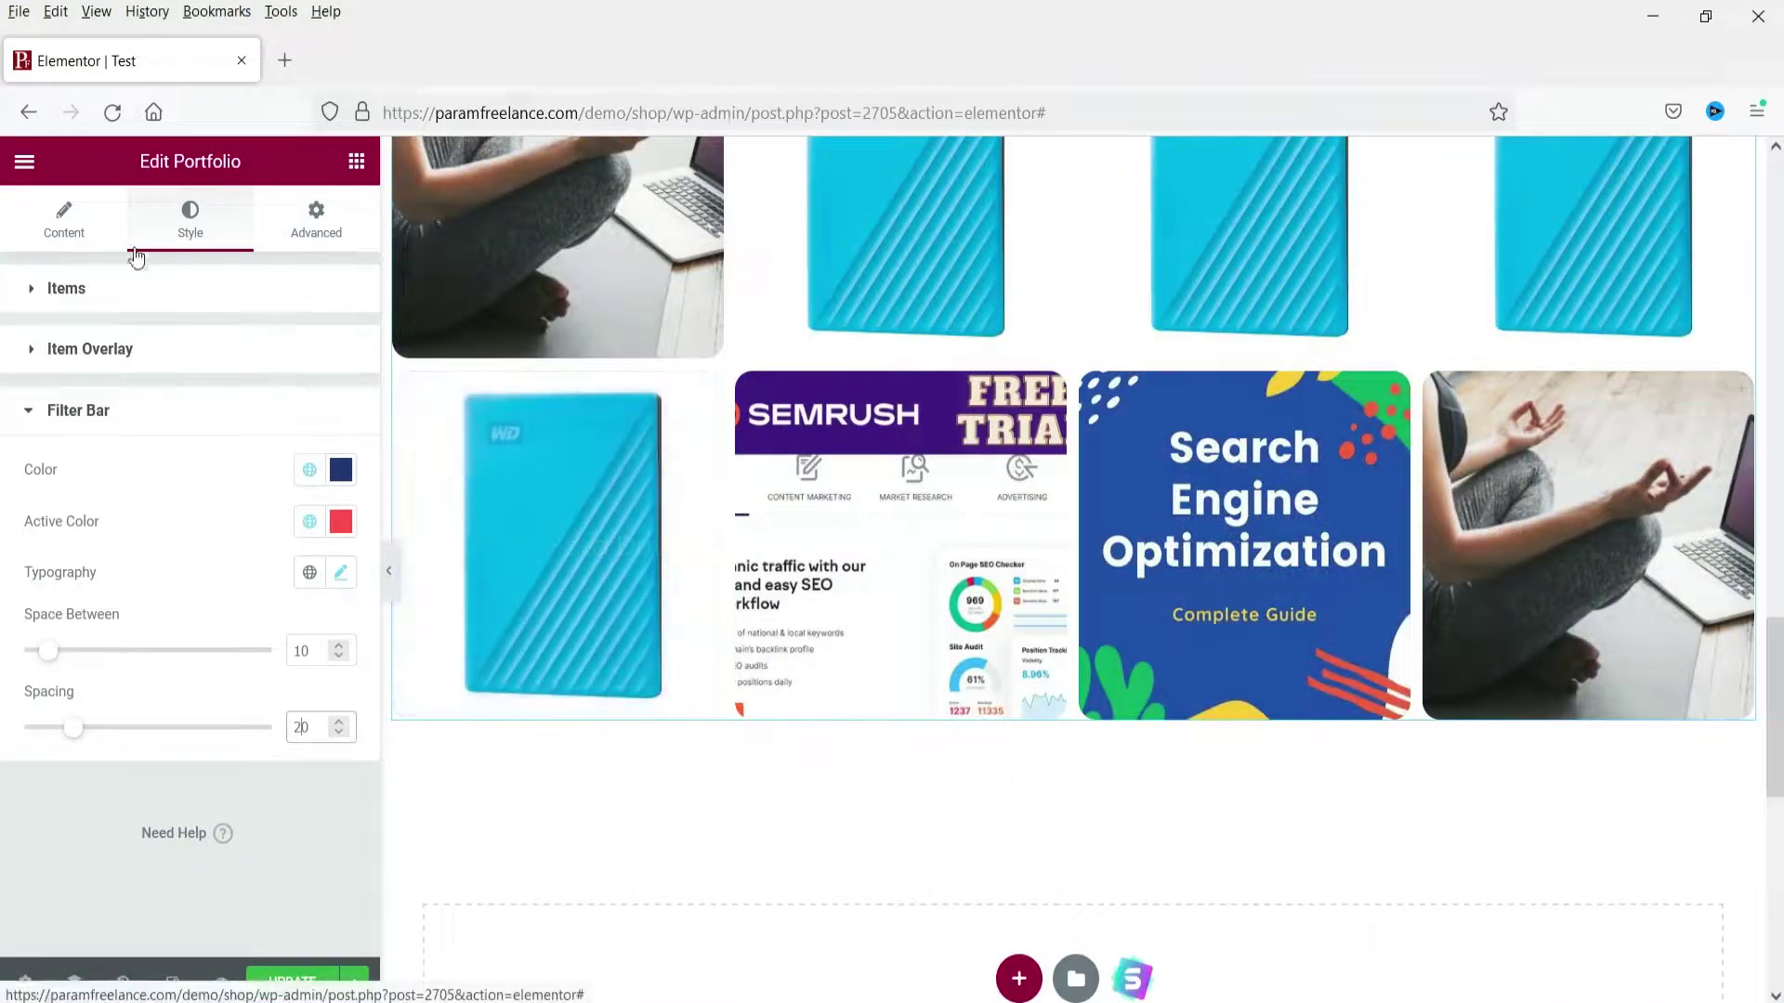
Switch the editor preview to tablet, then mobile width
left_click(59, 239)
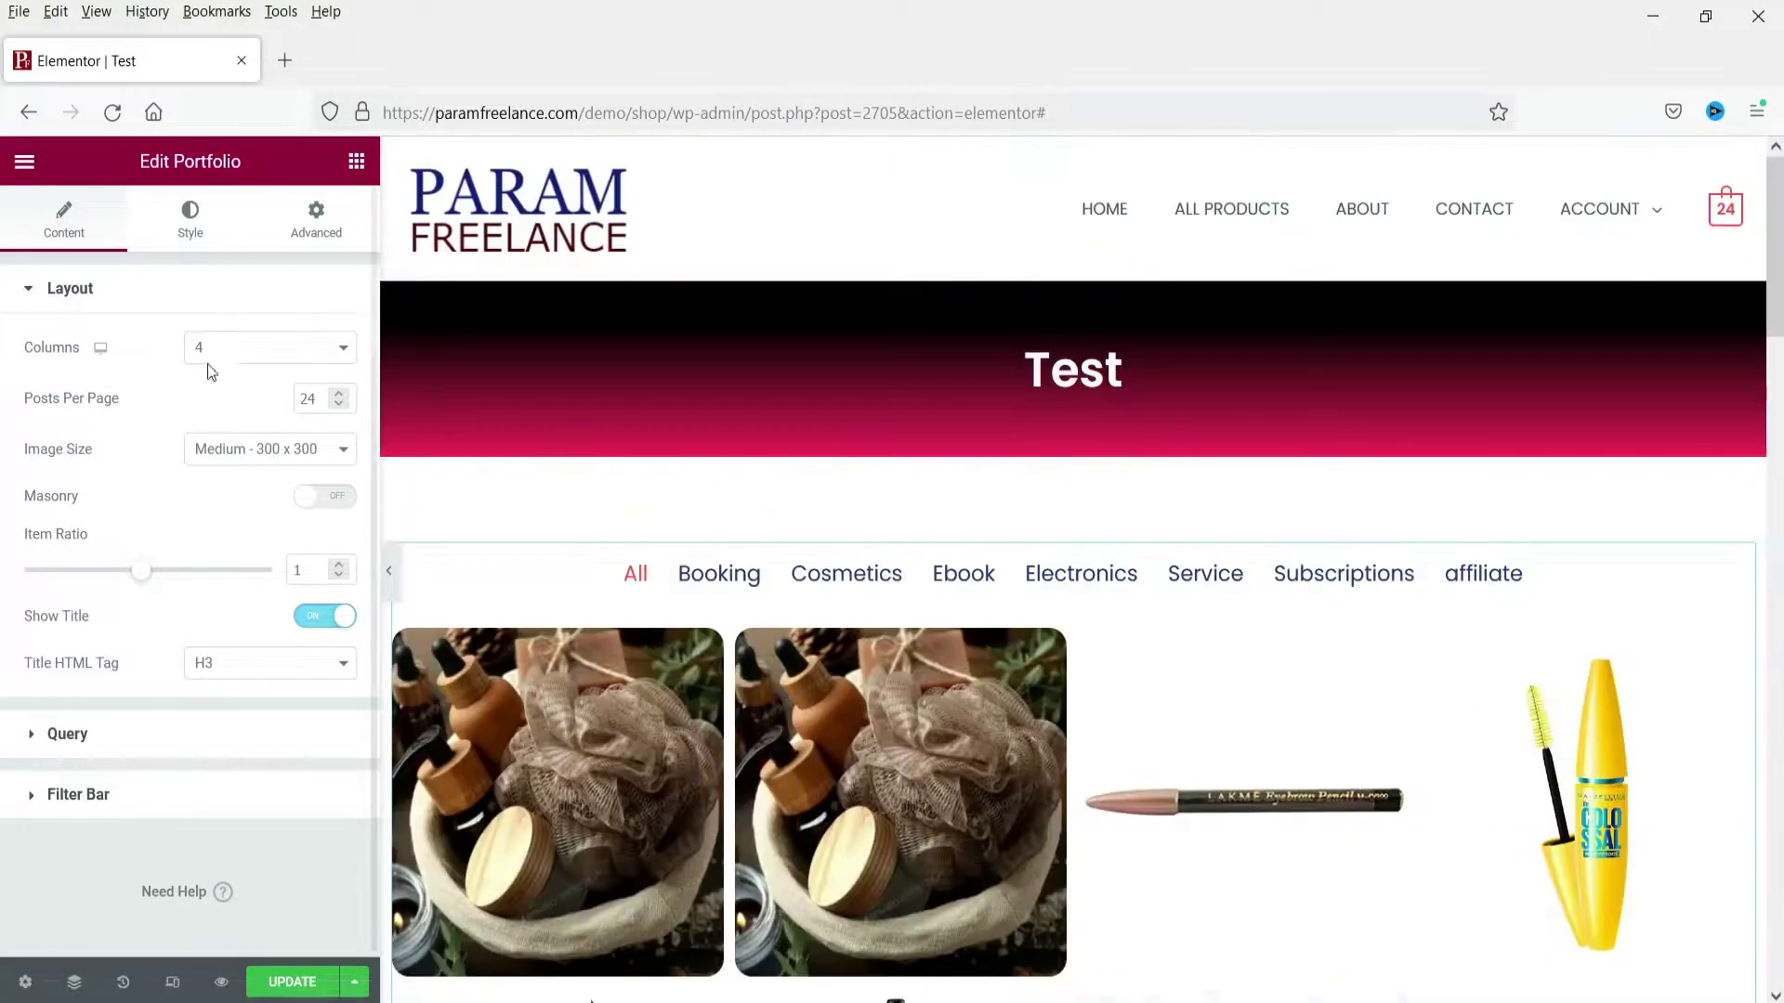
left_click(101, 376)
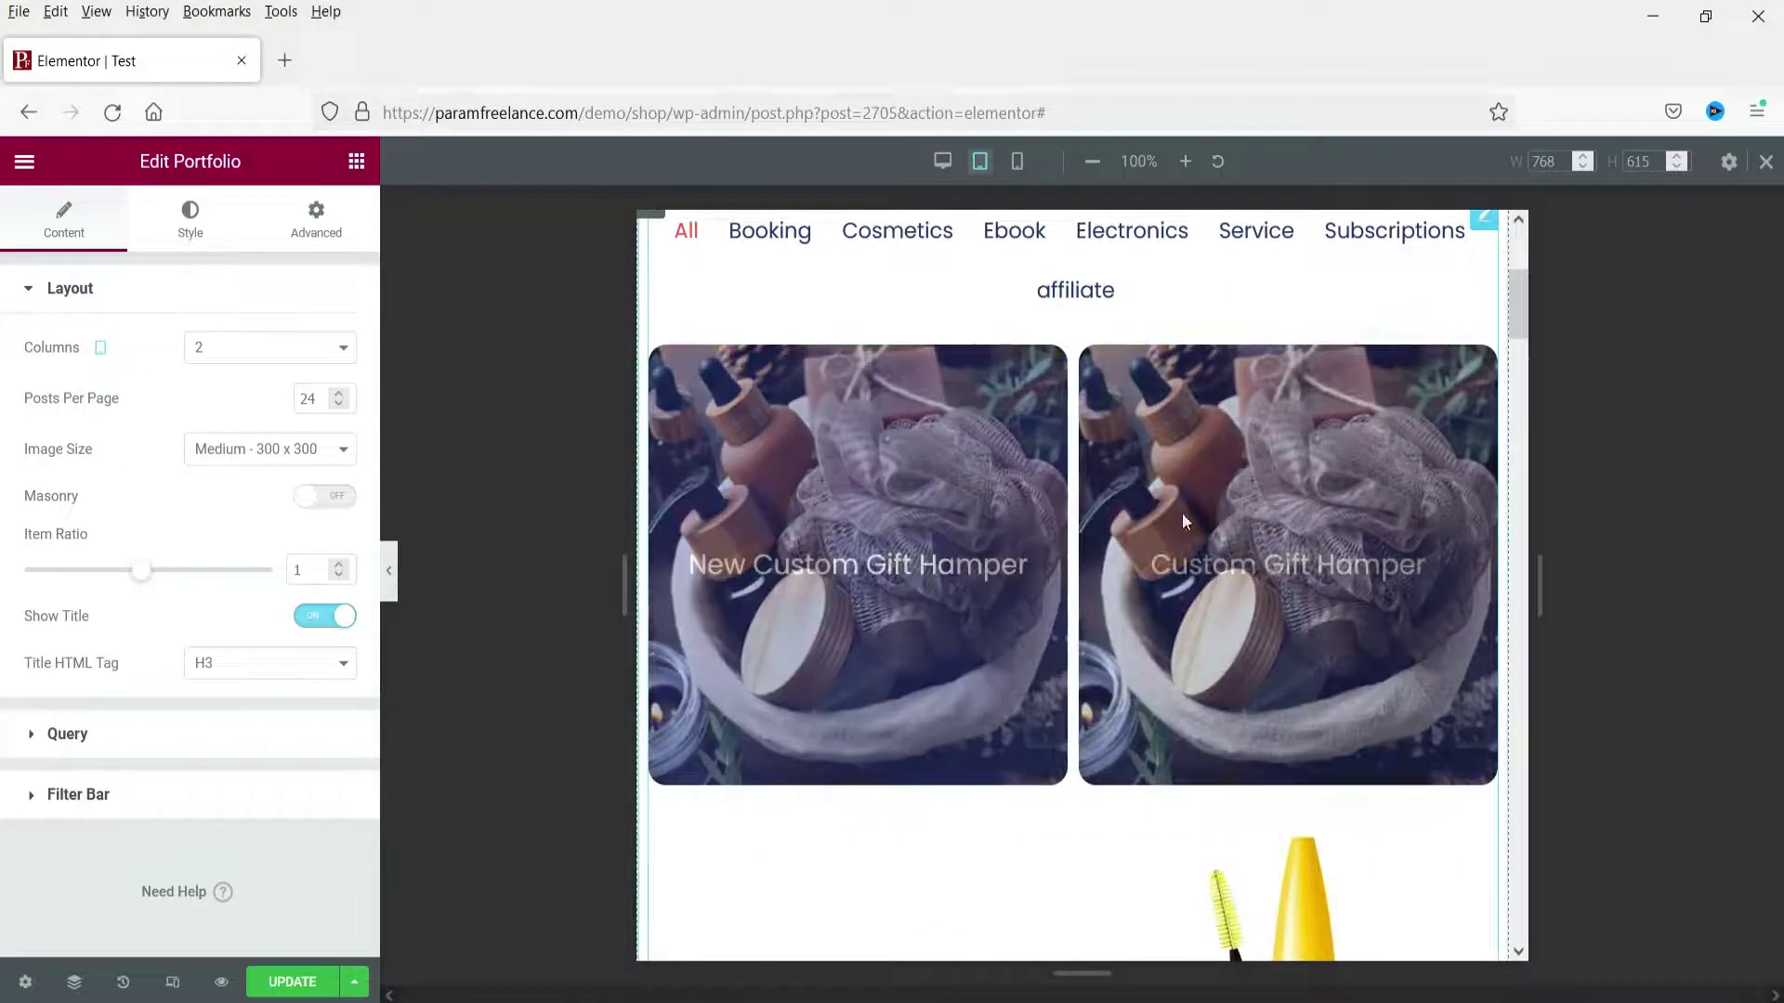
scroll(1139, 561, "down", 5)
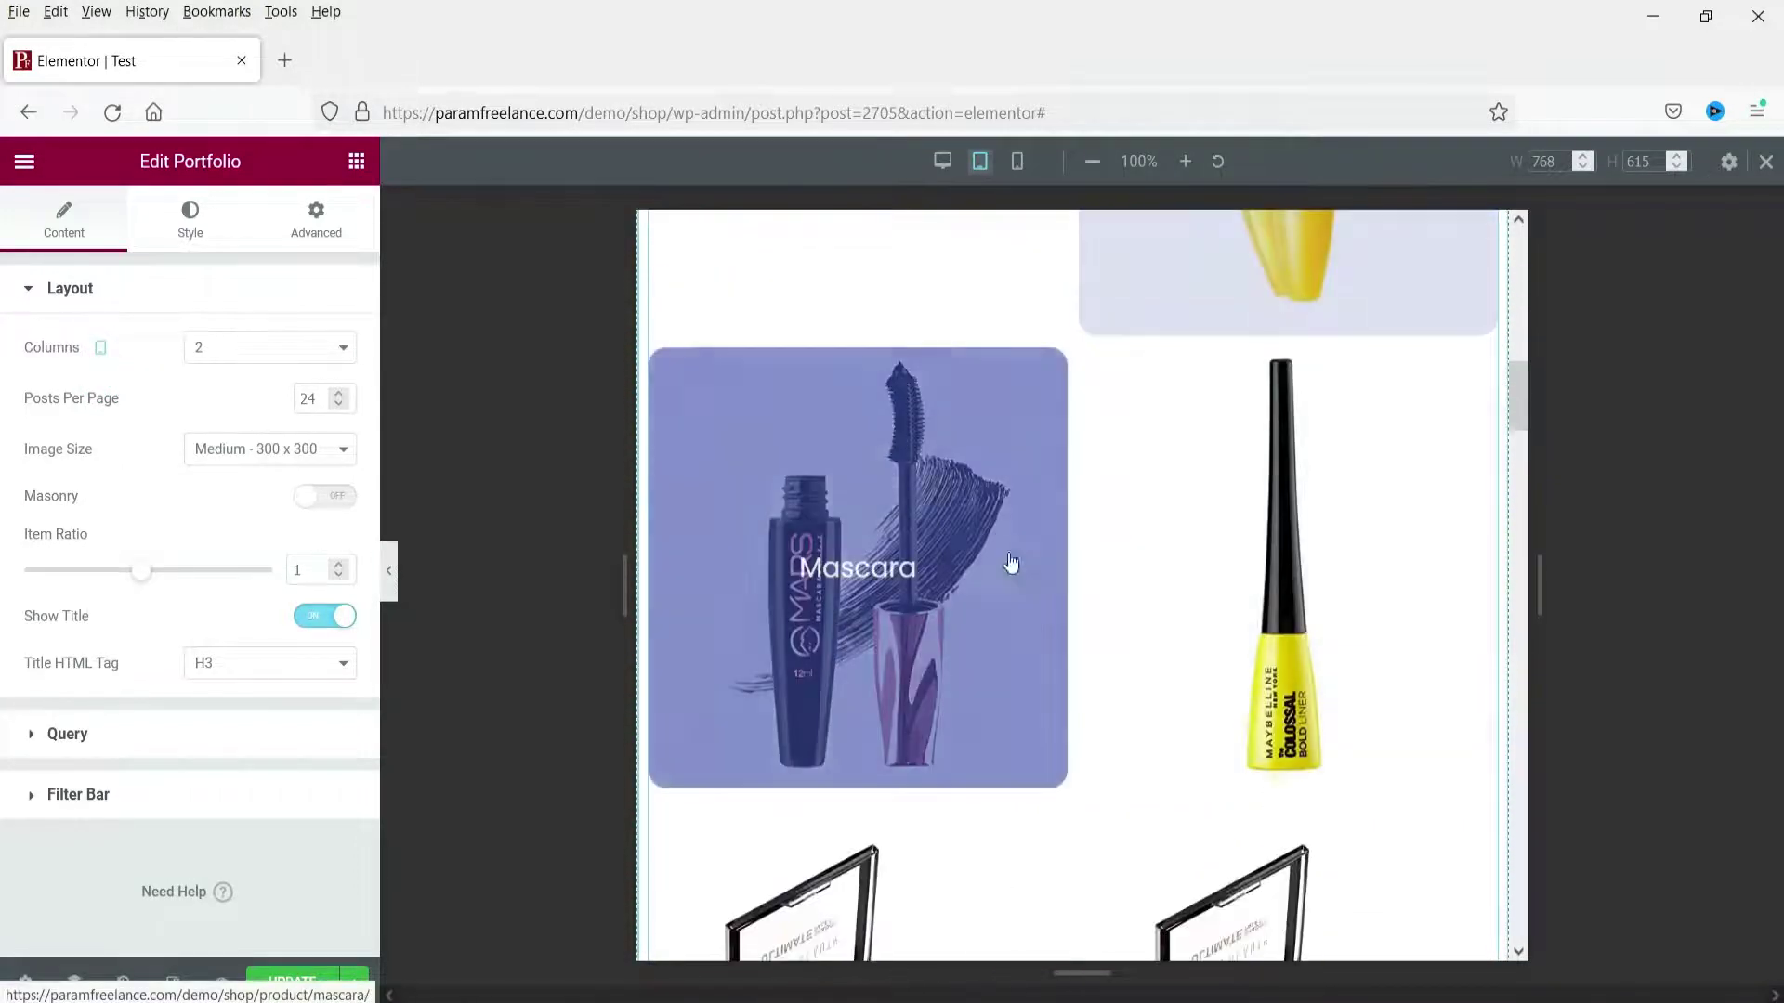
left_click(1015, 165)
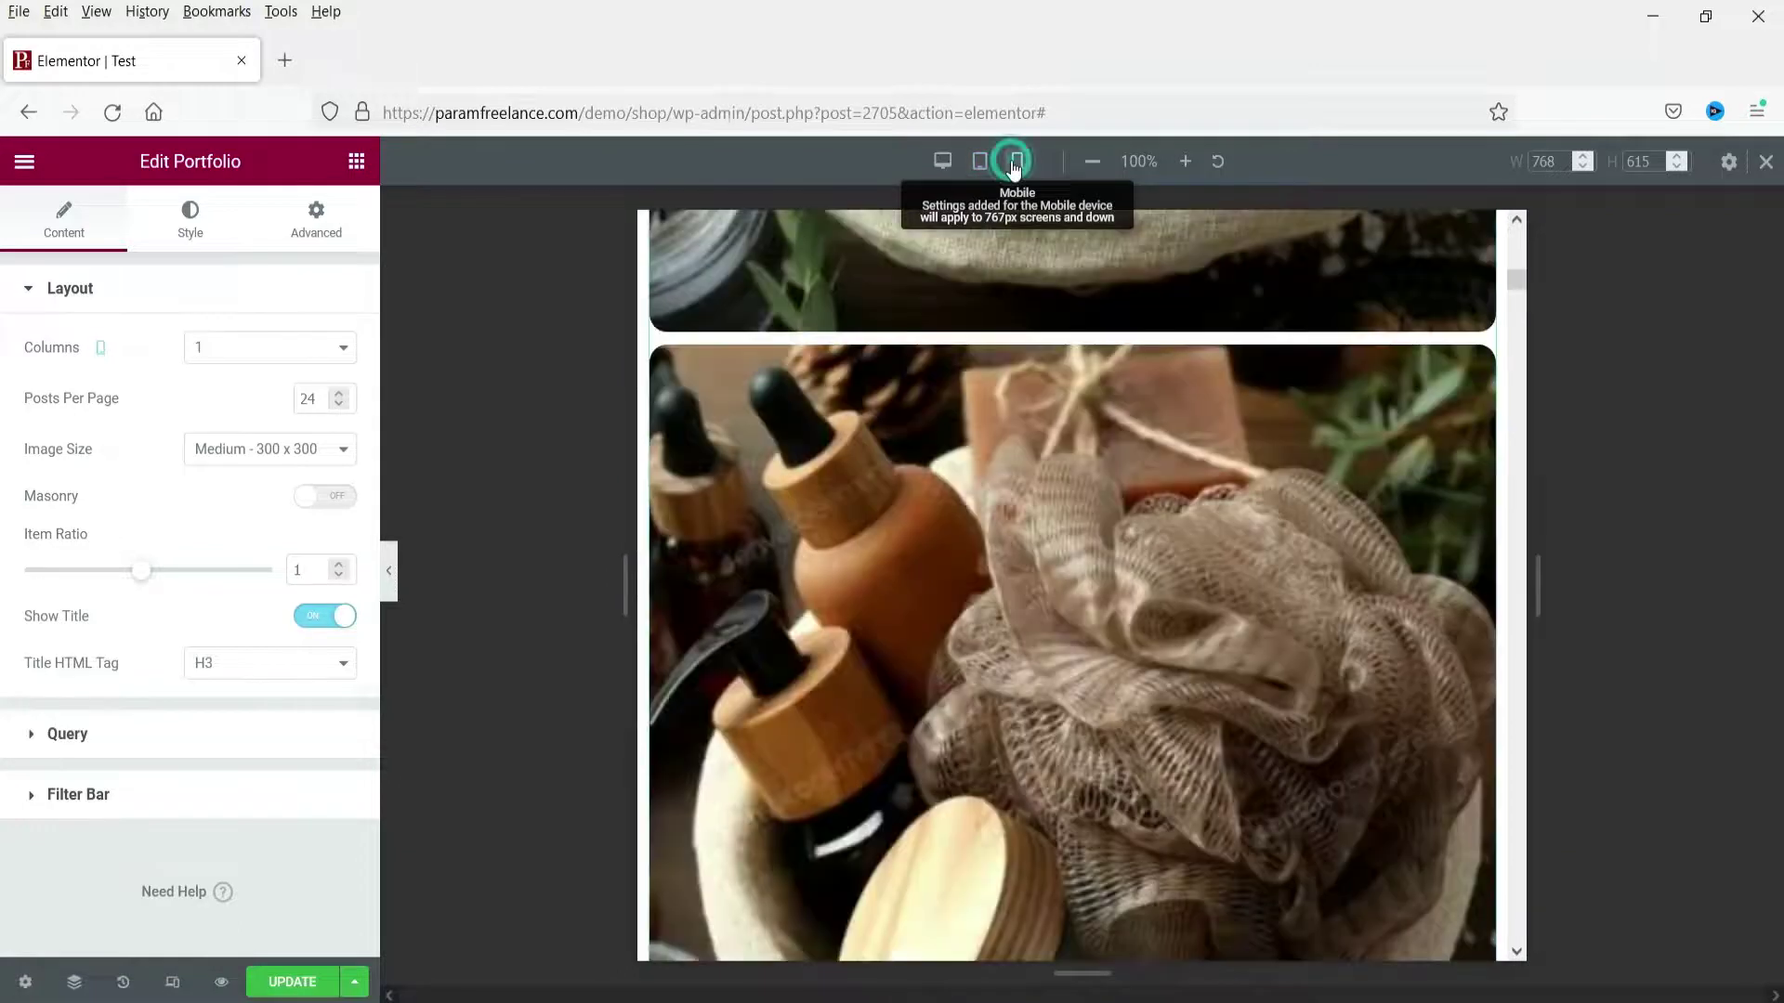
scroll(1220, 504, "down", 10)
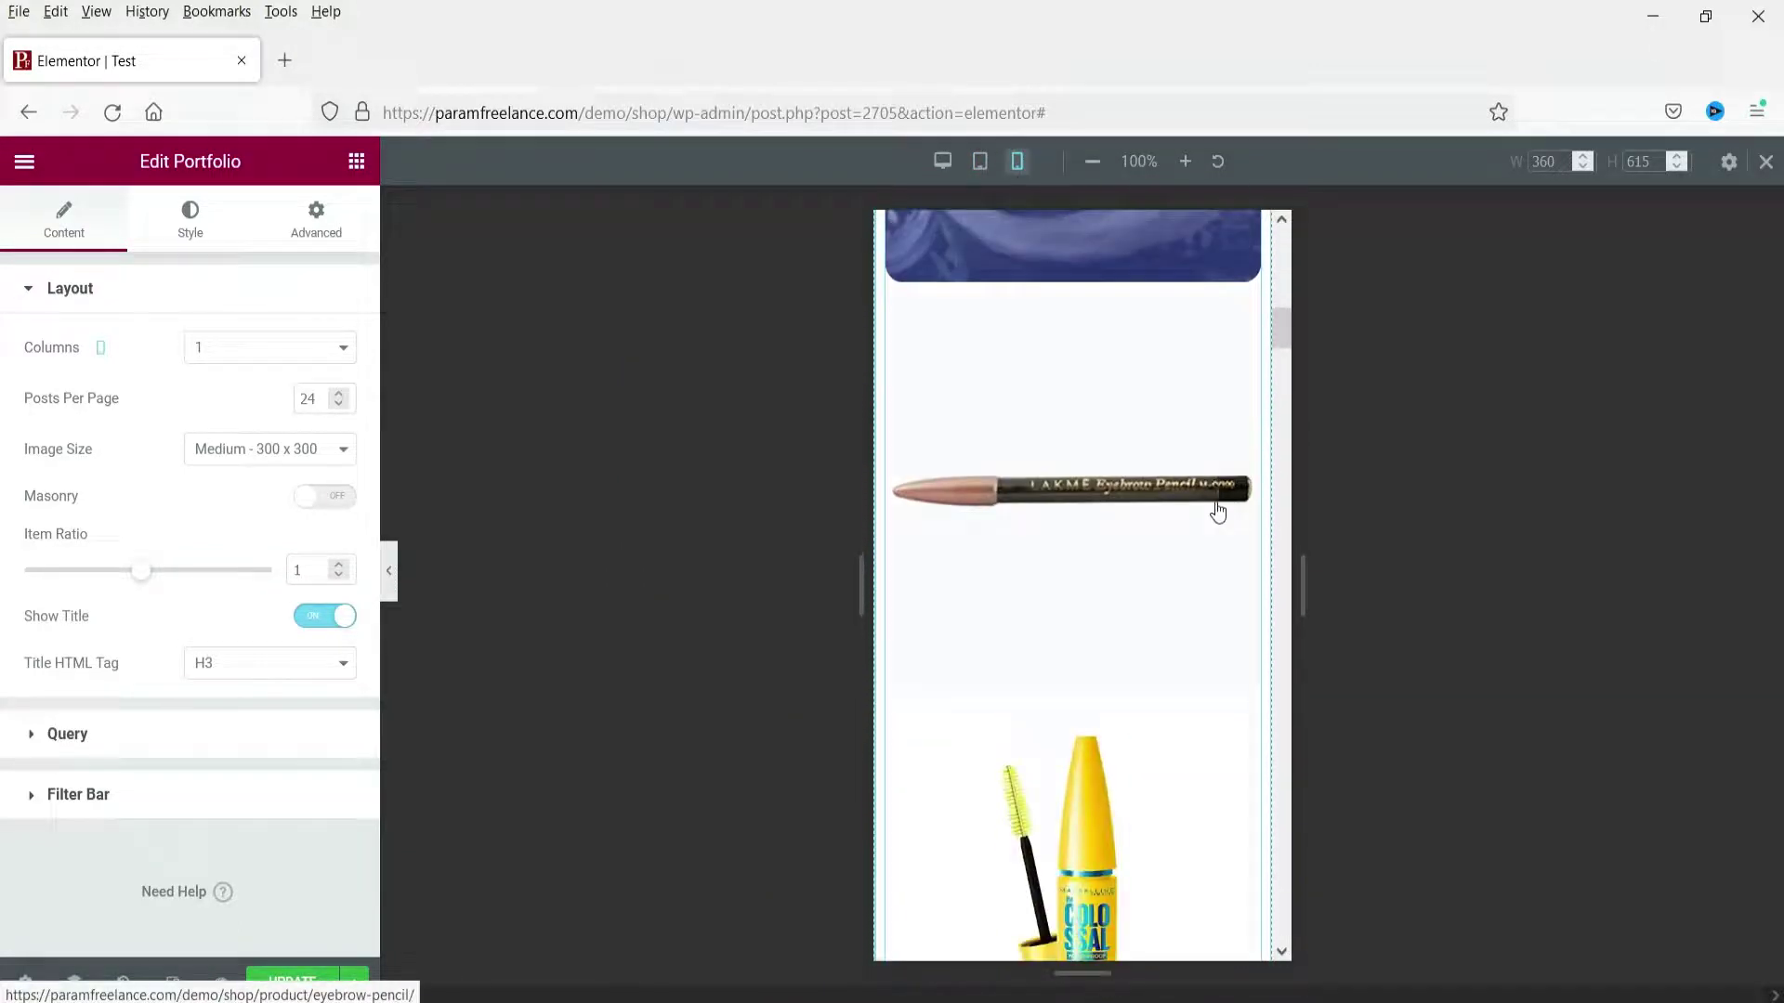
scroll(1218, 511, "up", 10)
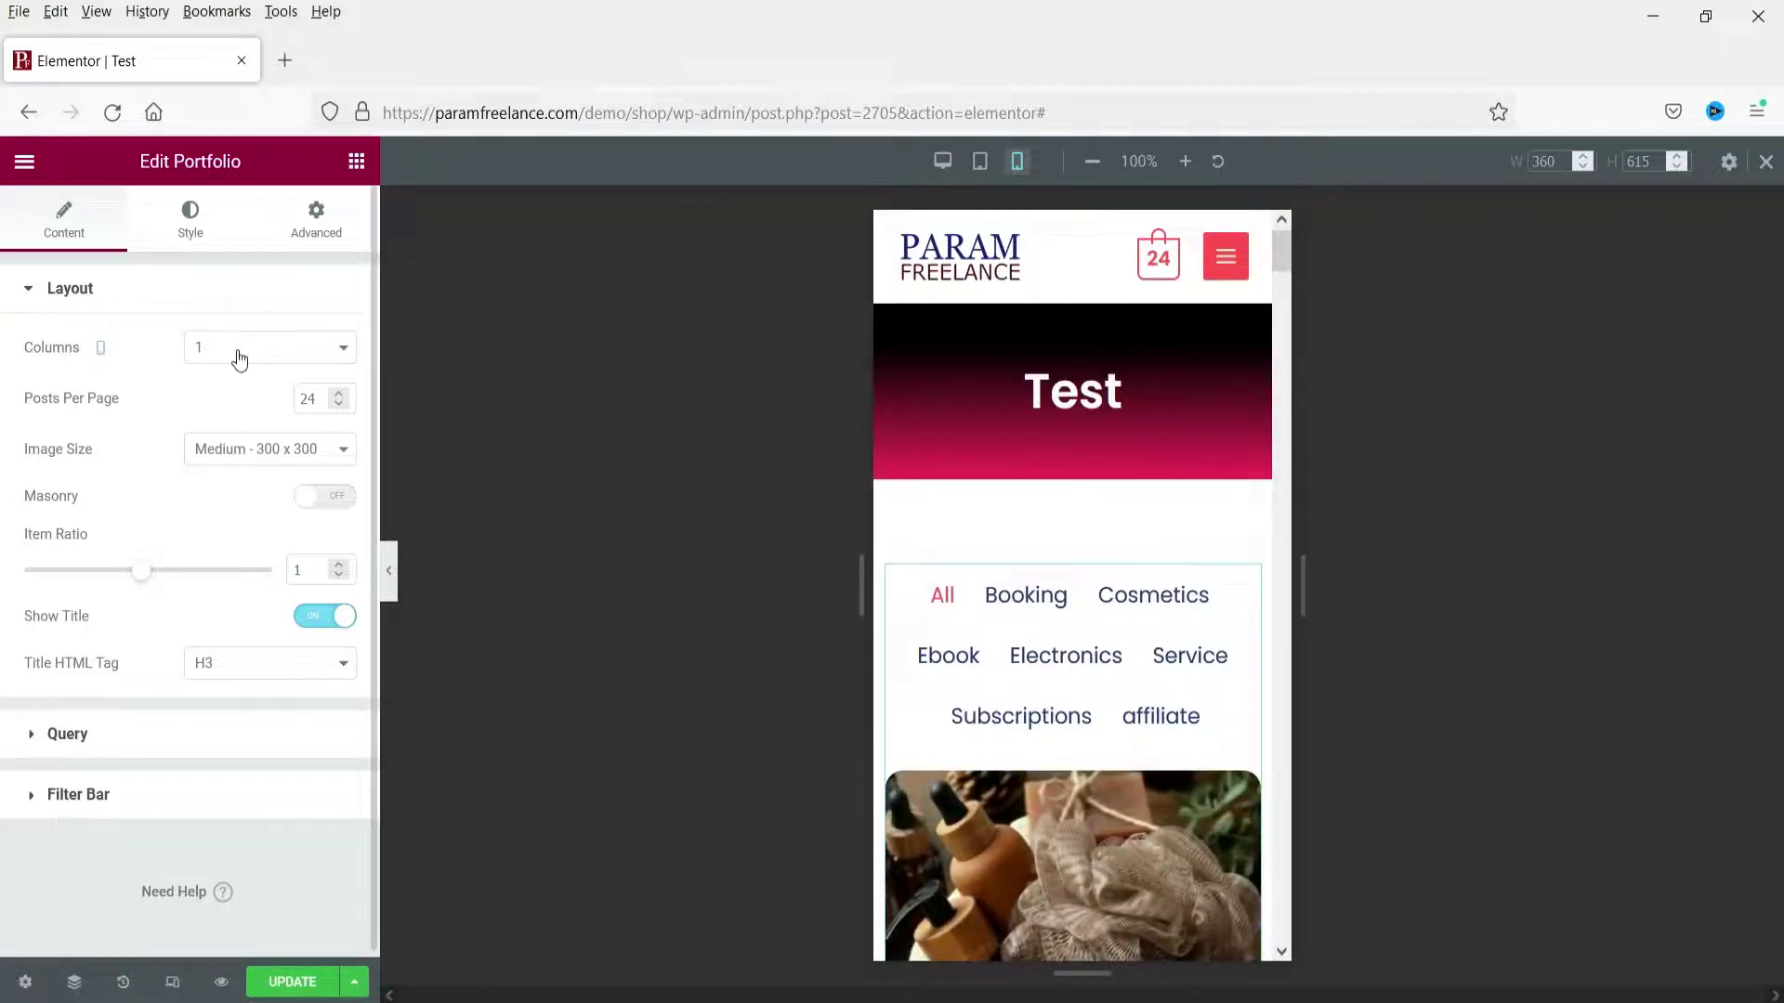
Set the mobile portfolio to 2 columns, then return to the desktop preview
left_click(238, 357)
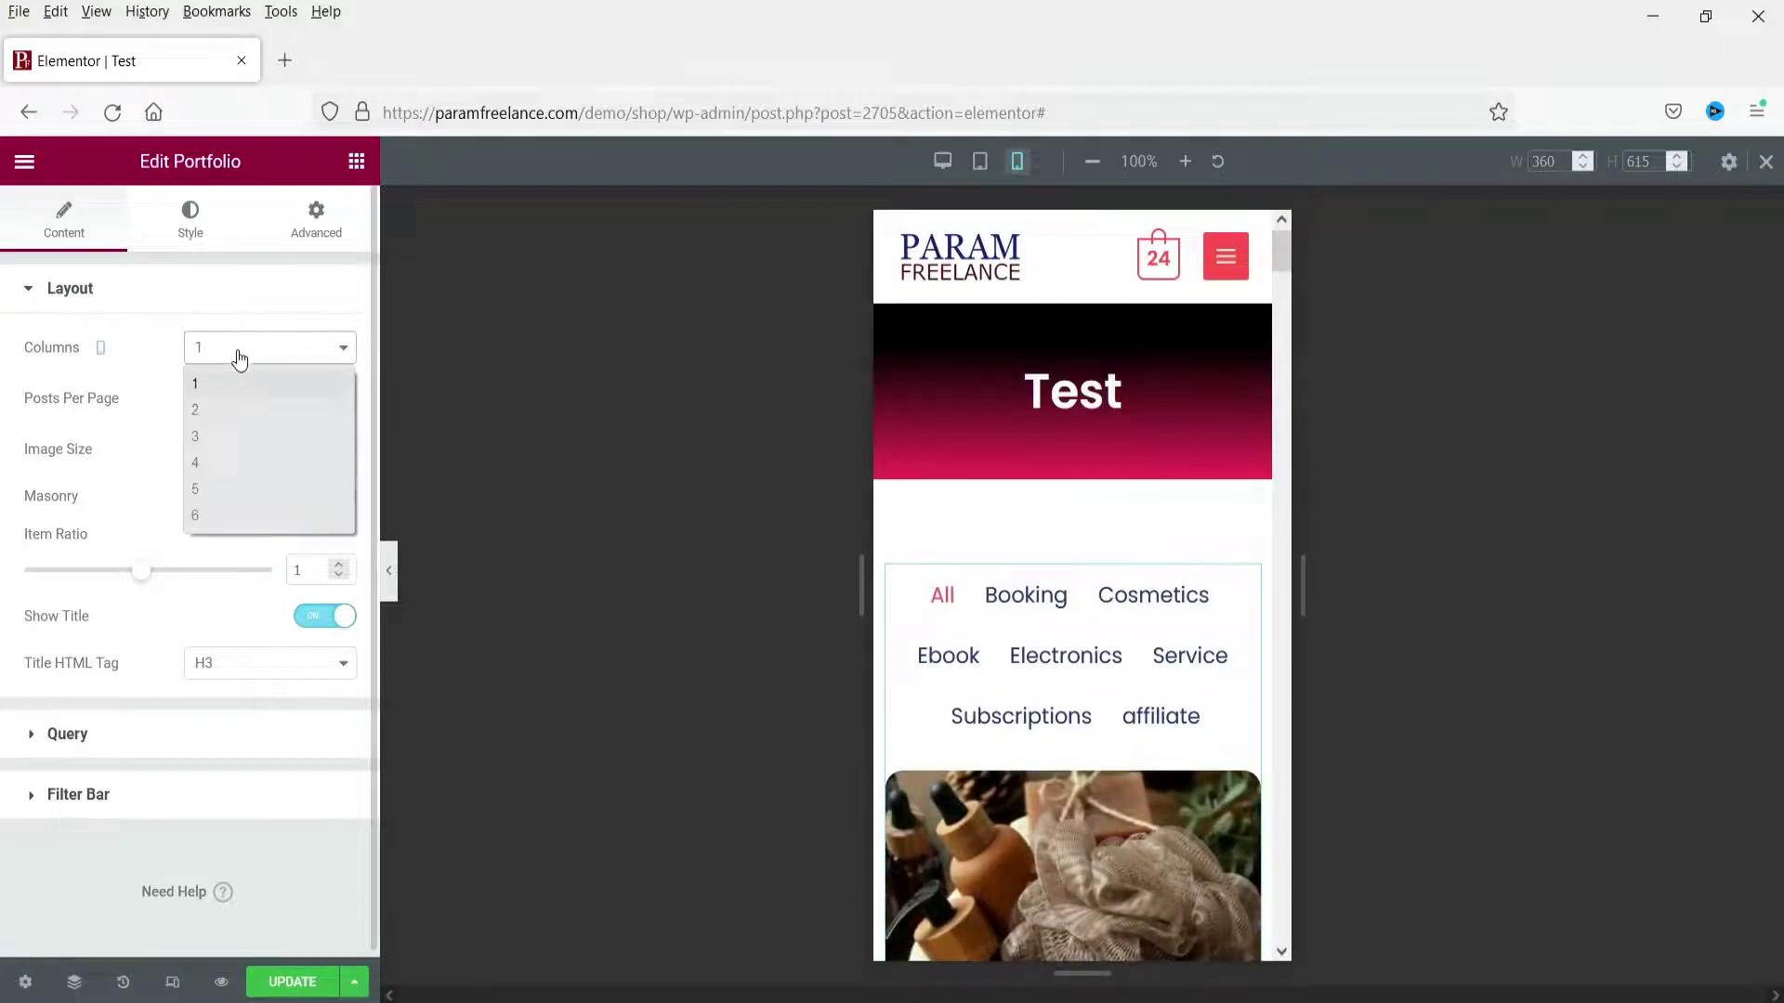
left_click(237, 409)
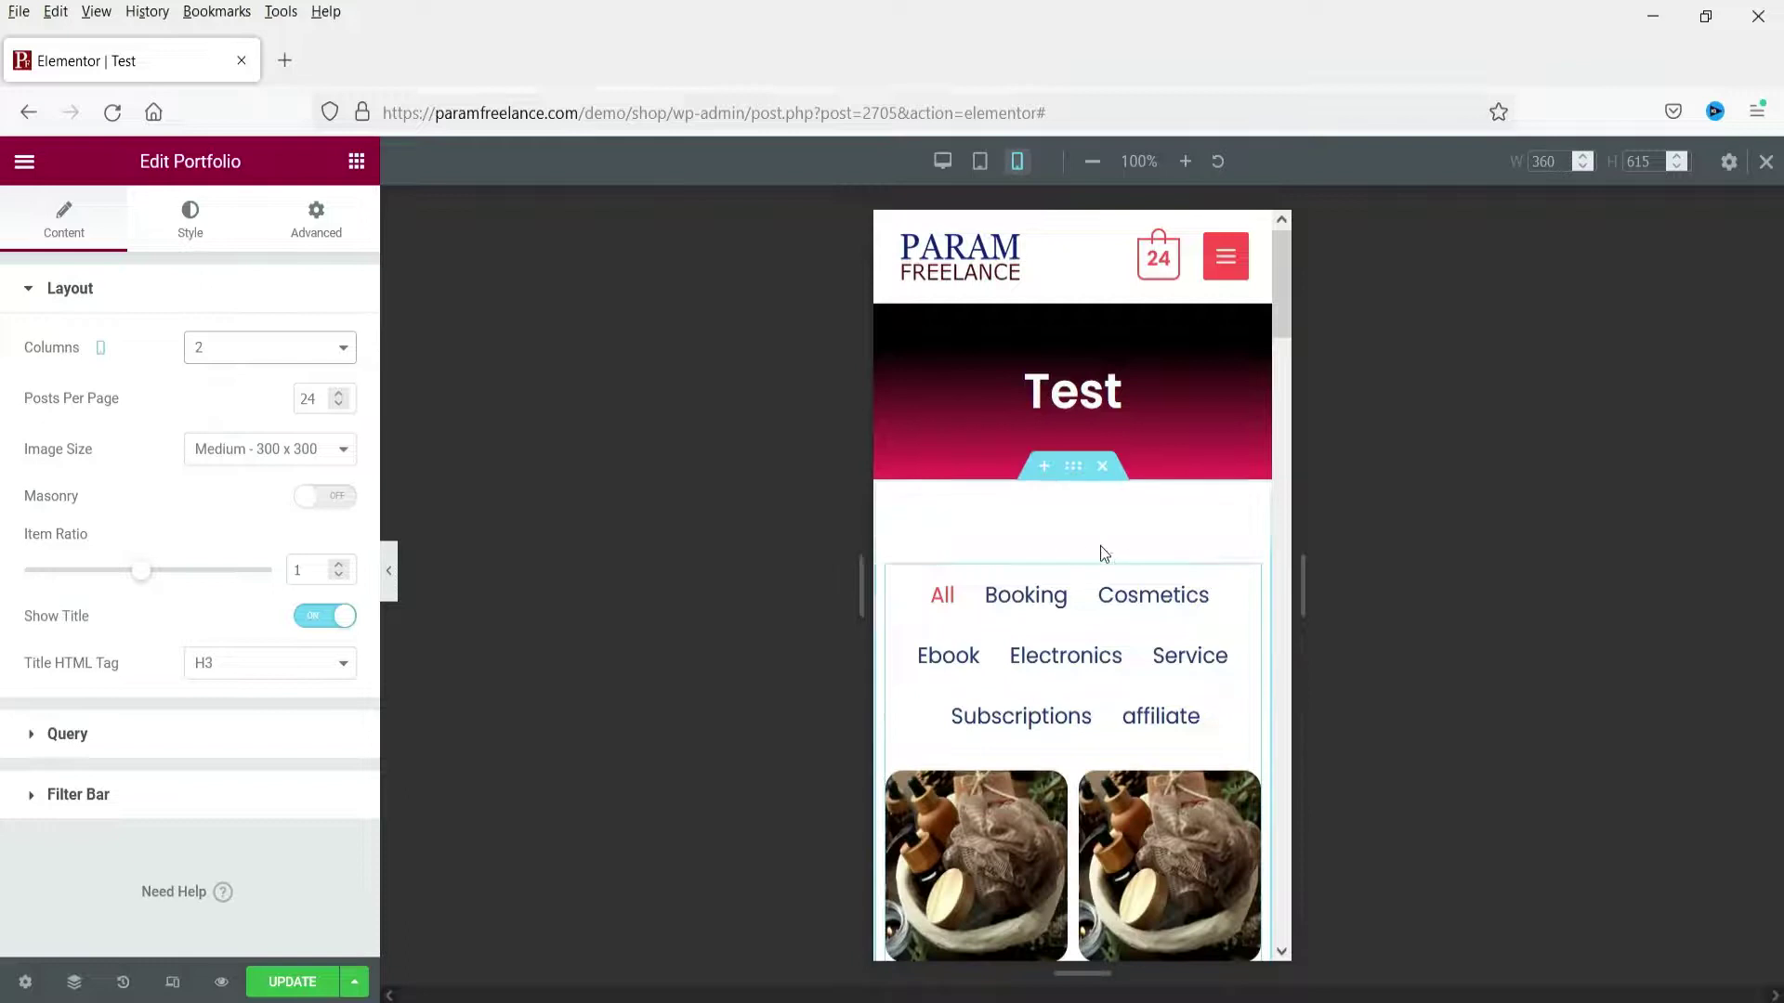
scroll(1104, 554, "down", 3)
scroll(1169, 604, "down", 3)
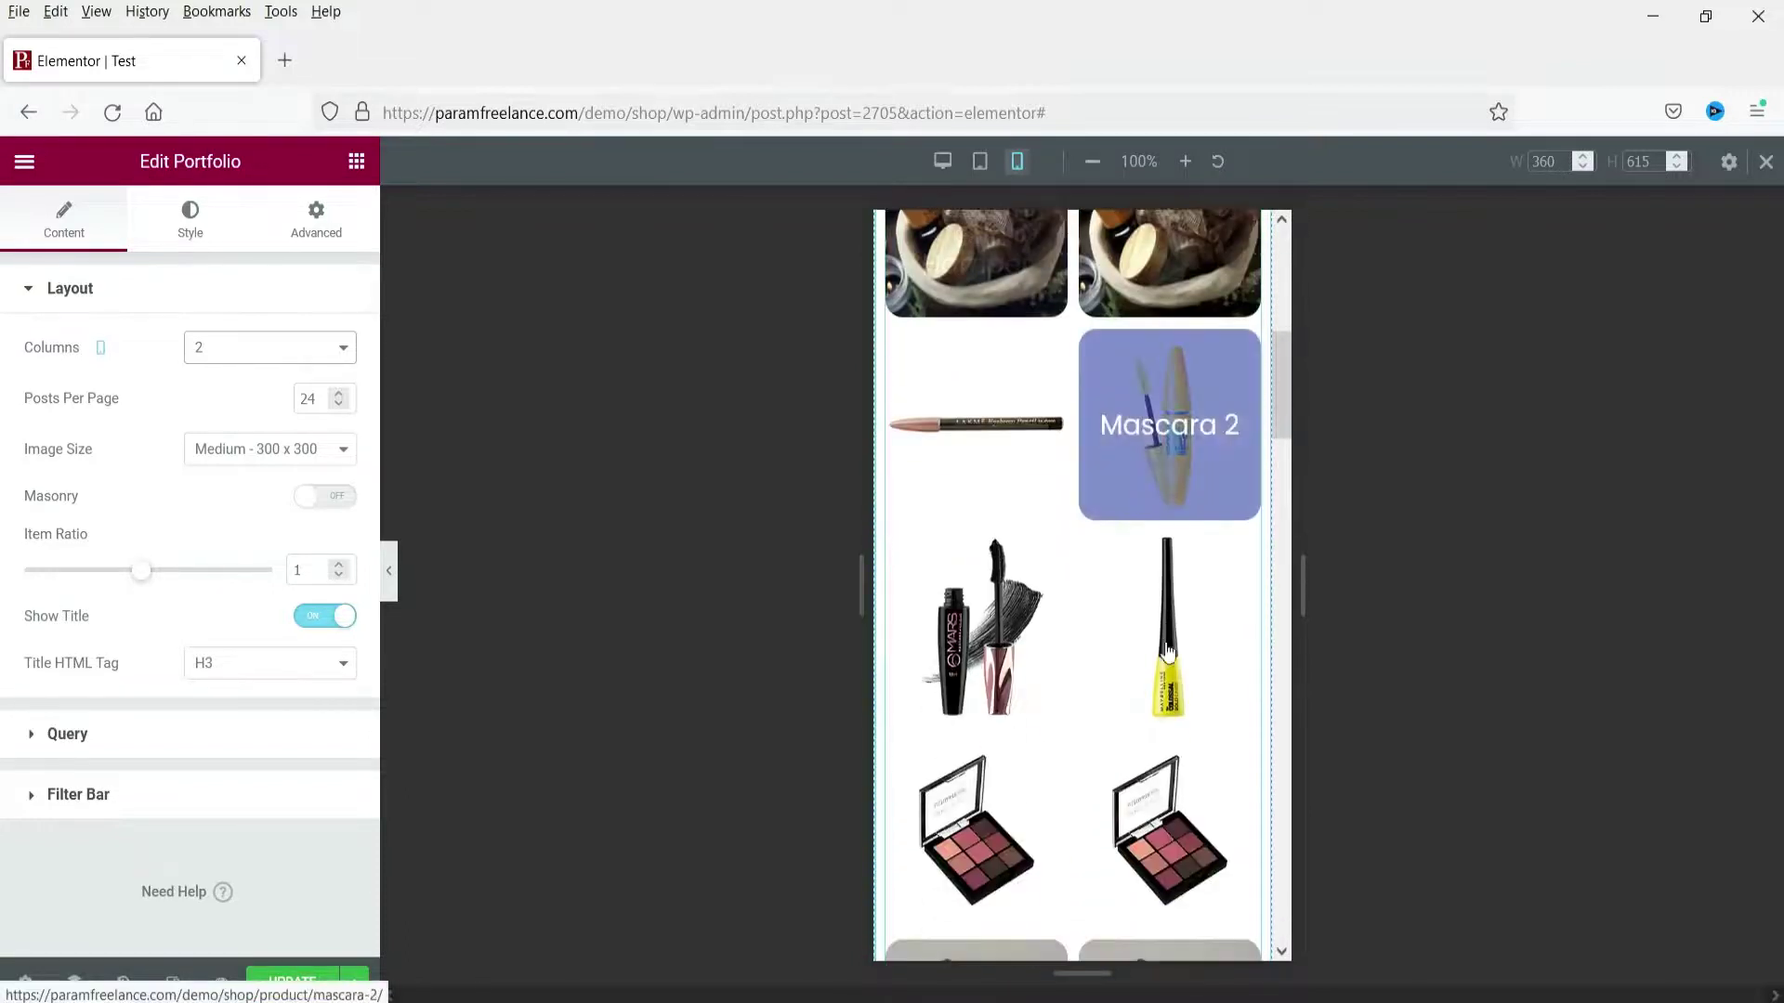
scroll(1107, 625, "up", 6)
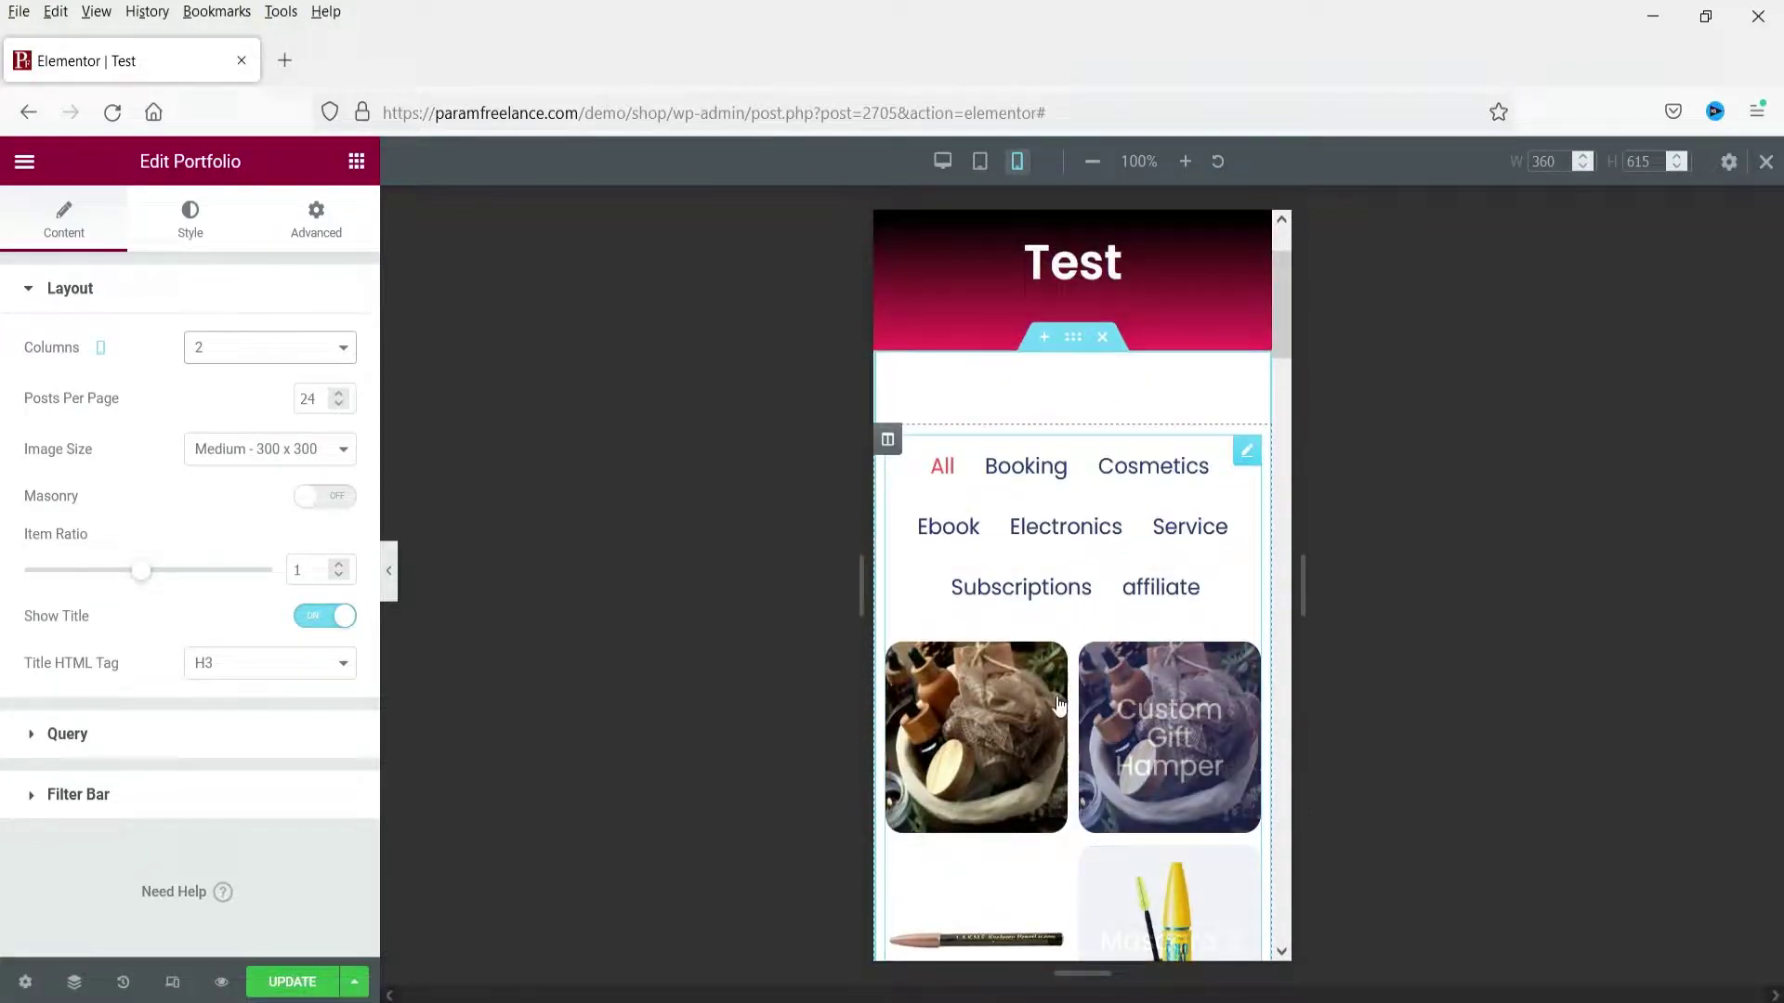
left_click(238, 354)
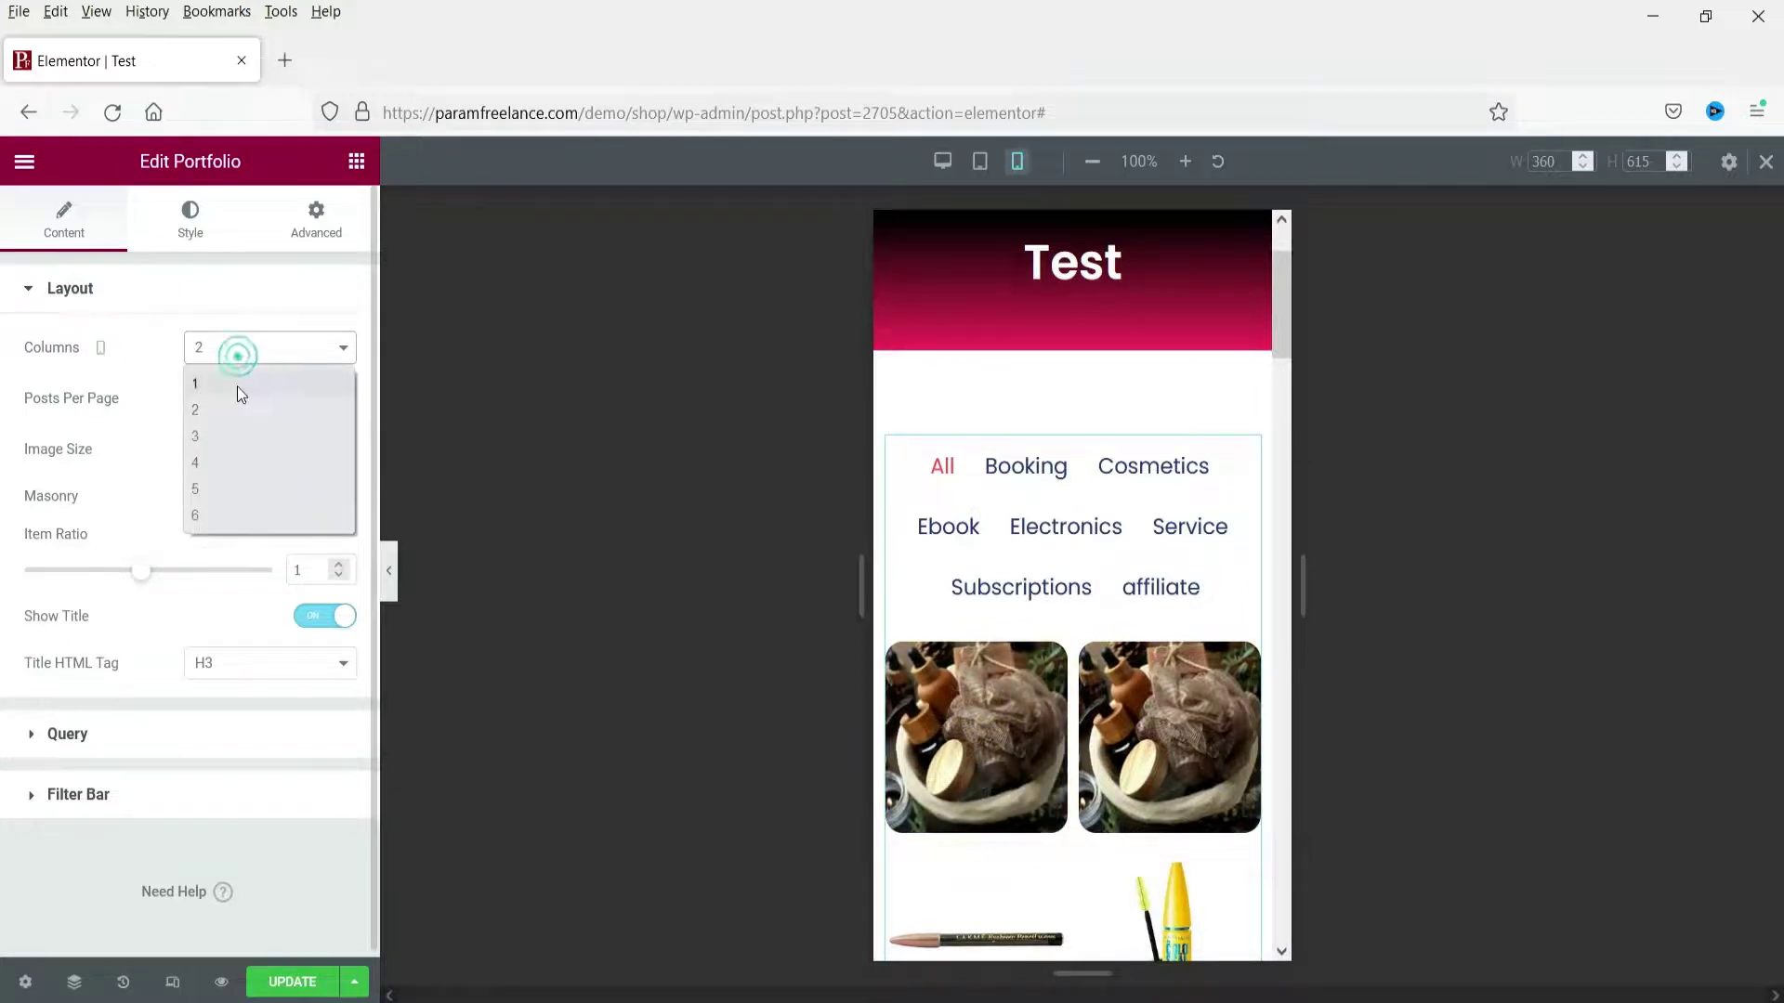
left_click(237, 387)
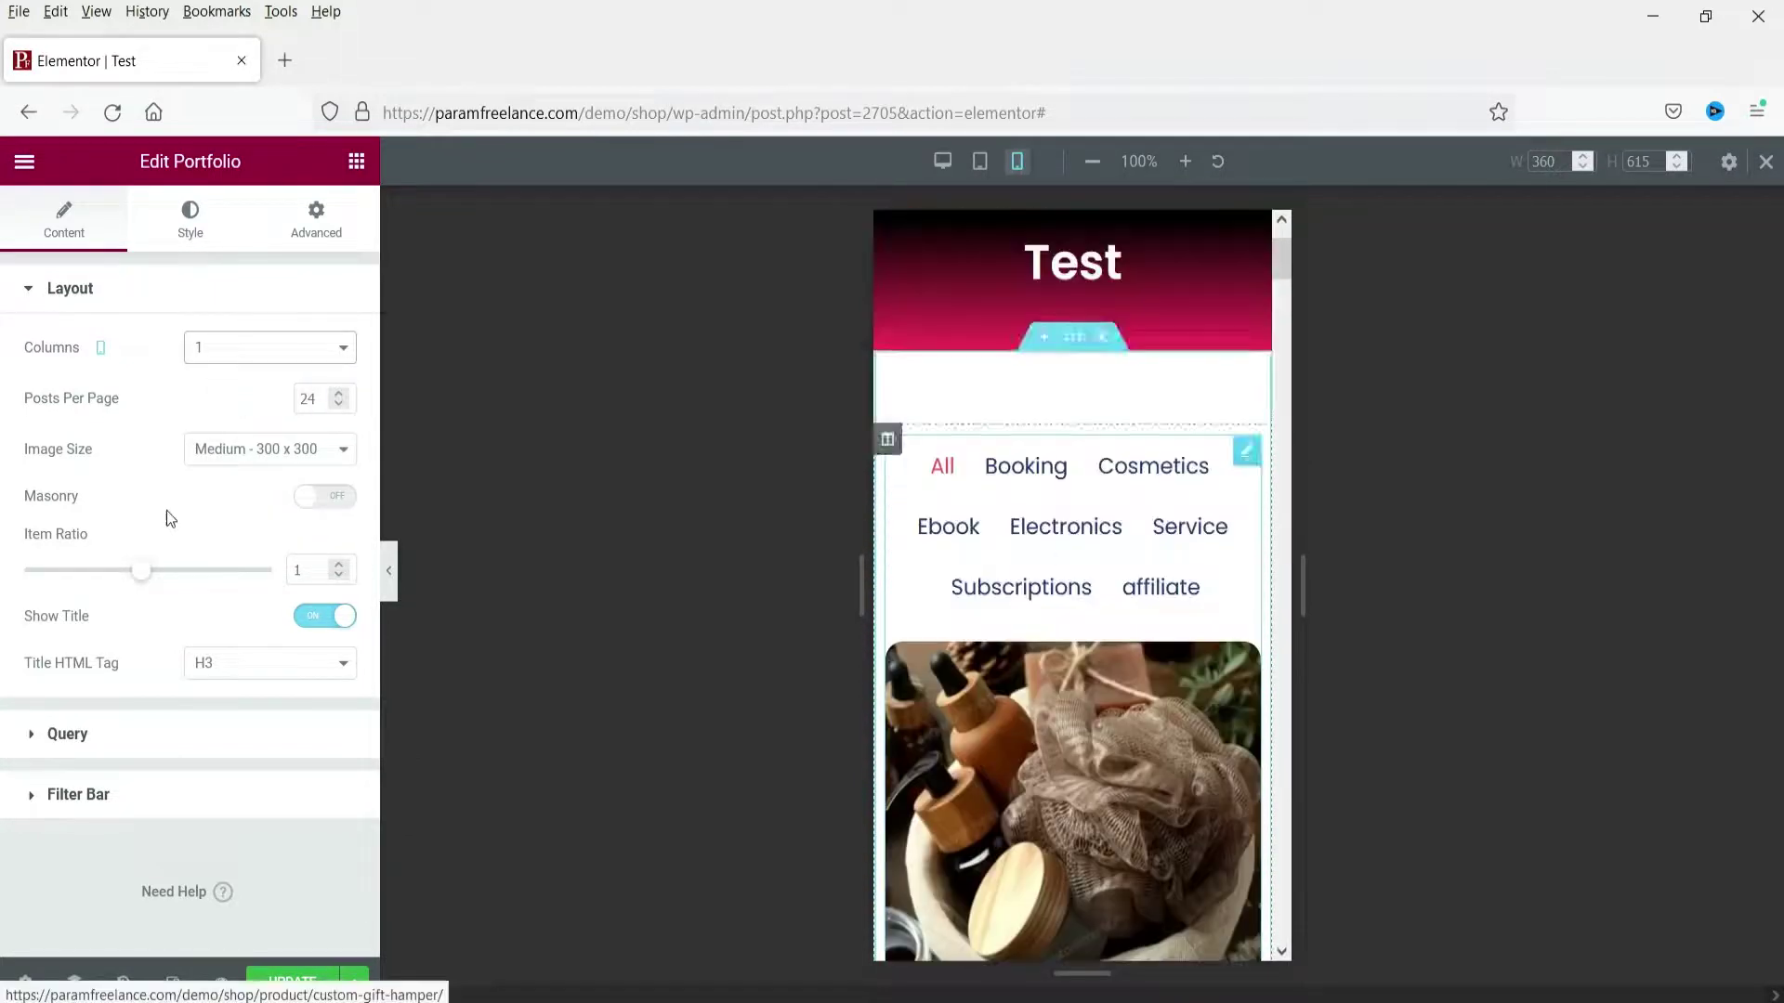
left_click(239, 348)
left_click(223, 406)
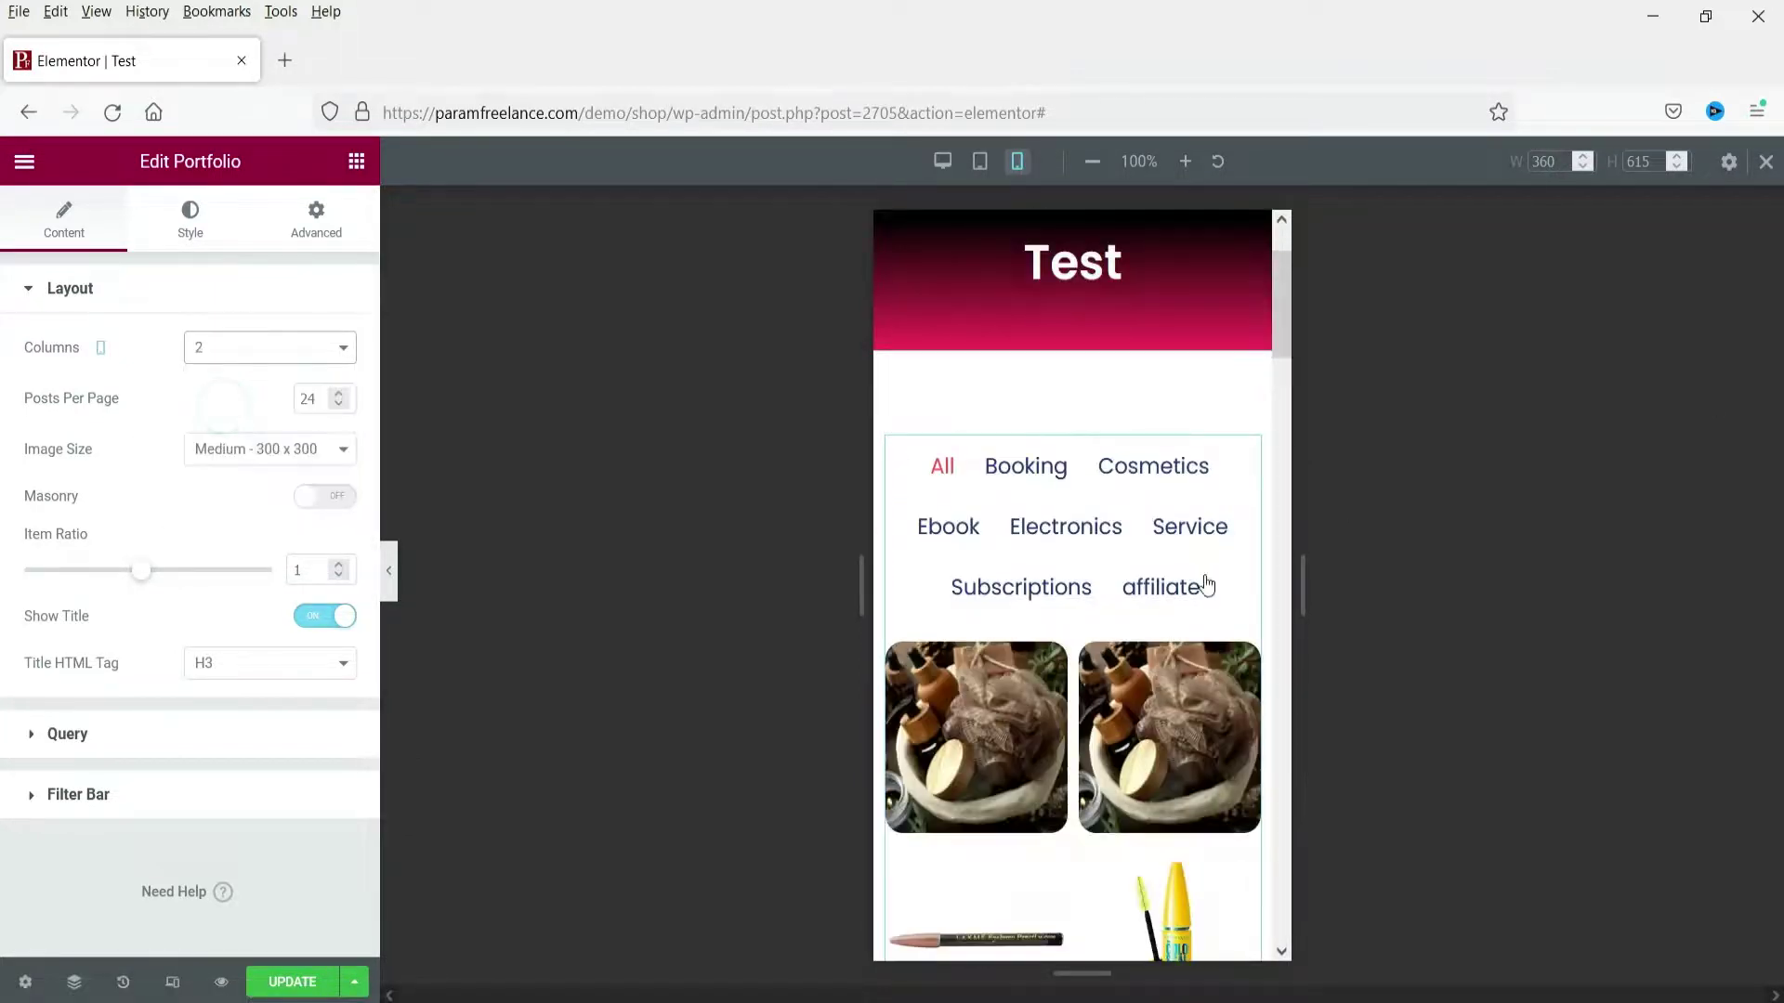
scroll(1199, 569, "down", 10)
left_click(1764, 166)
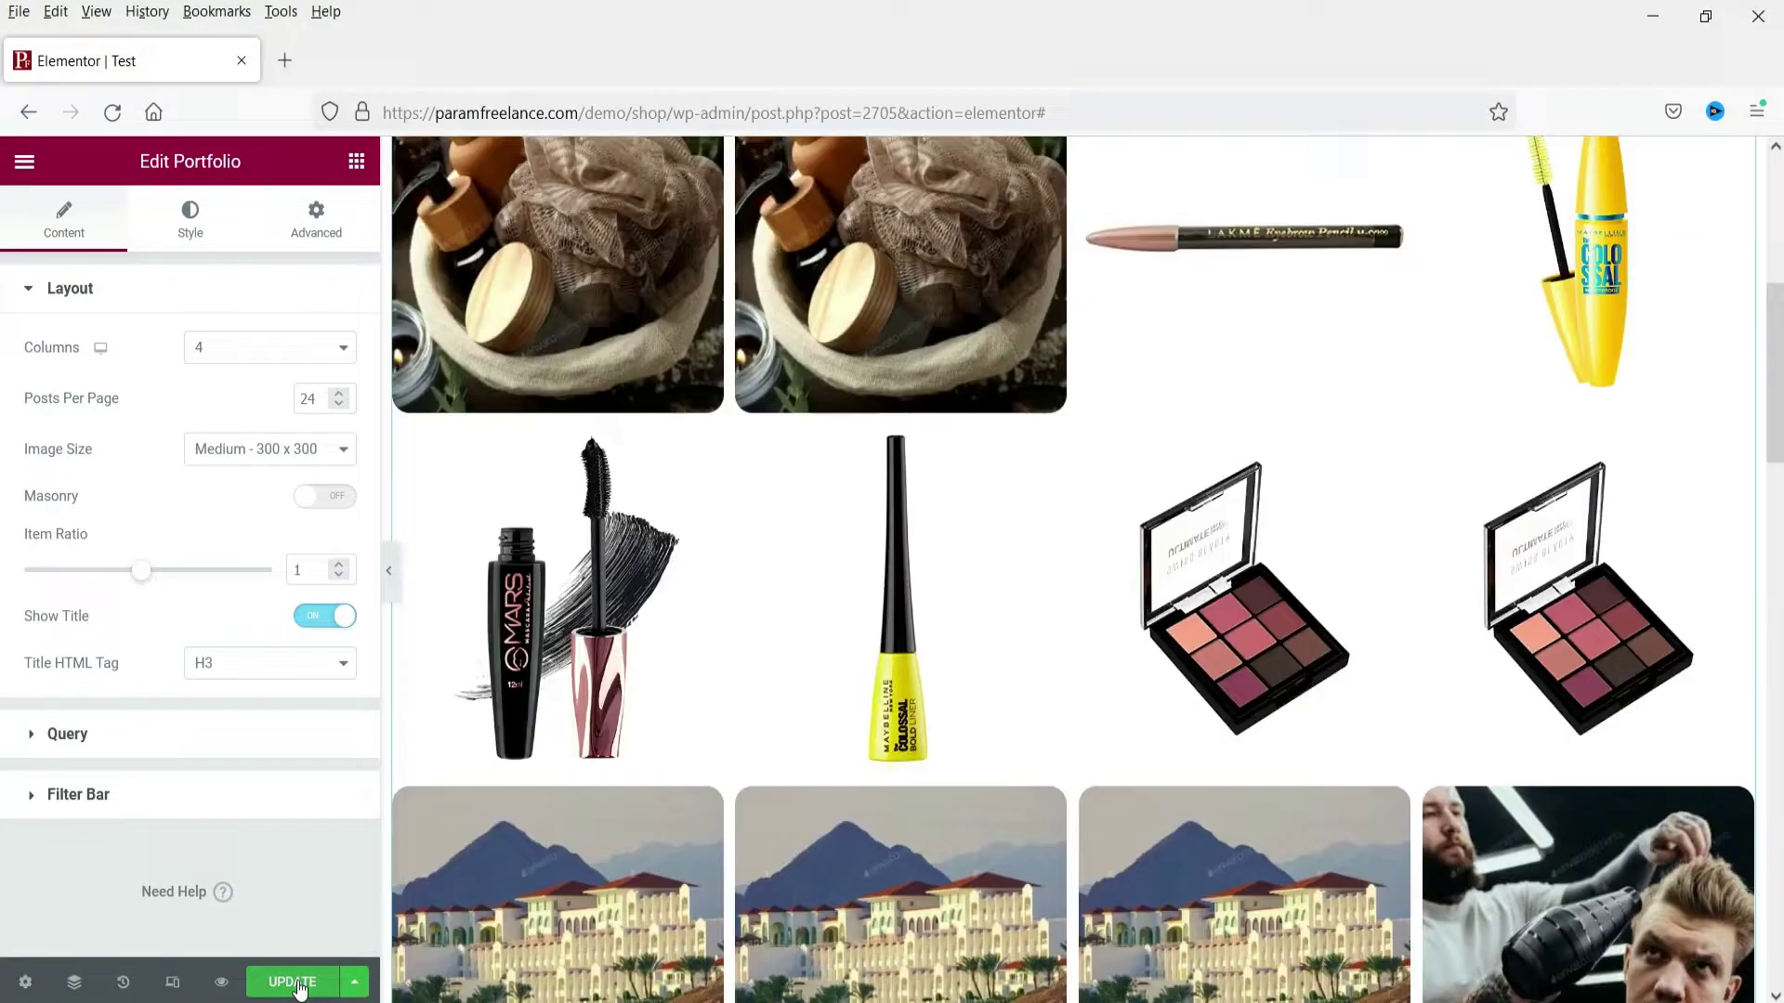
Publish the Test page with Update and bring up the editor menu to view it
left_click(294, 983)
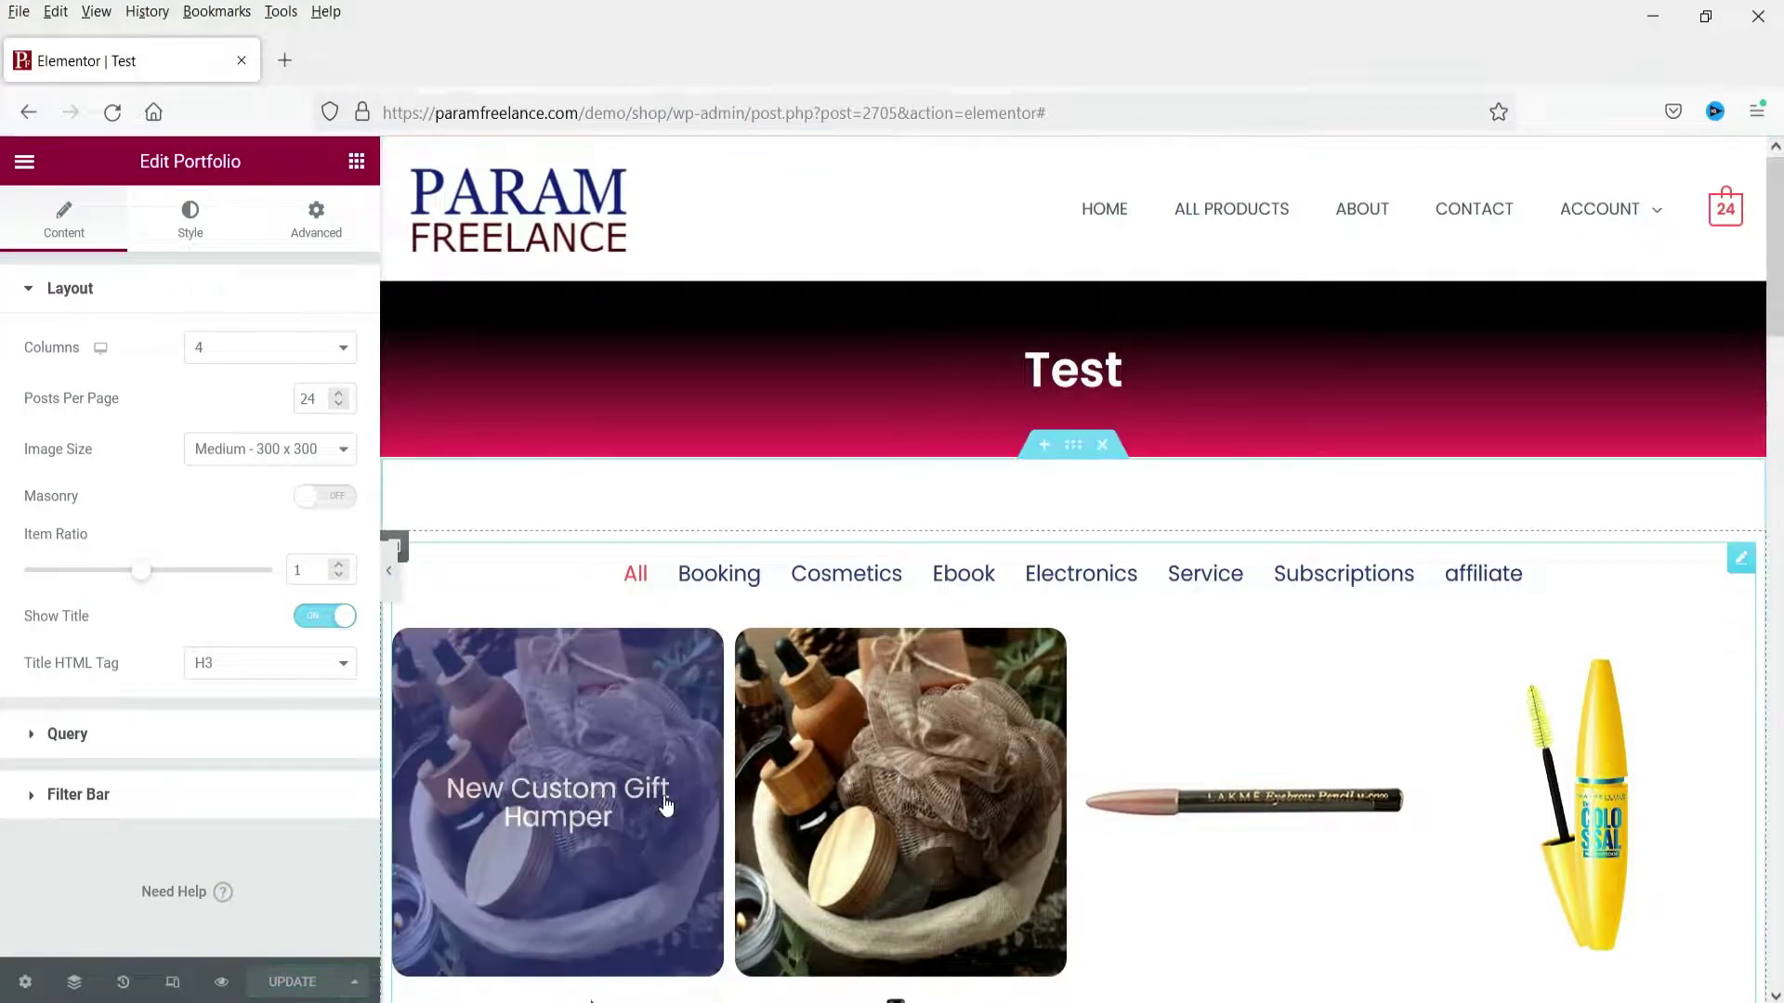
left_click(21, 166)
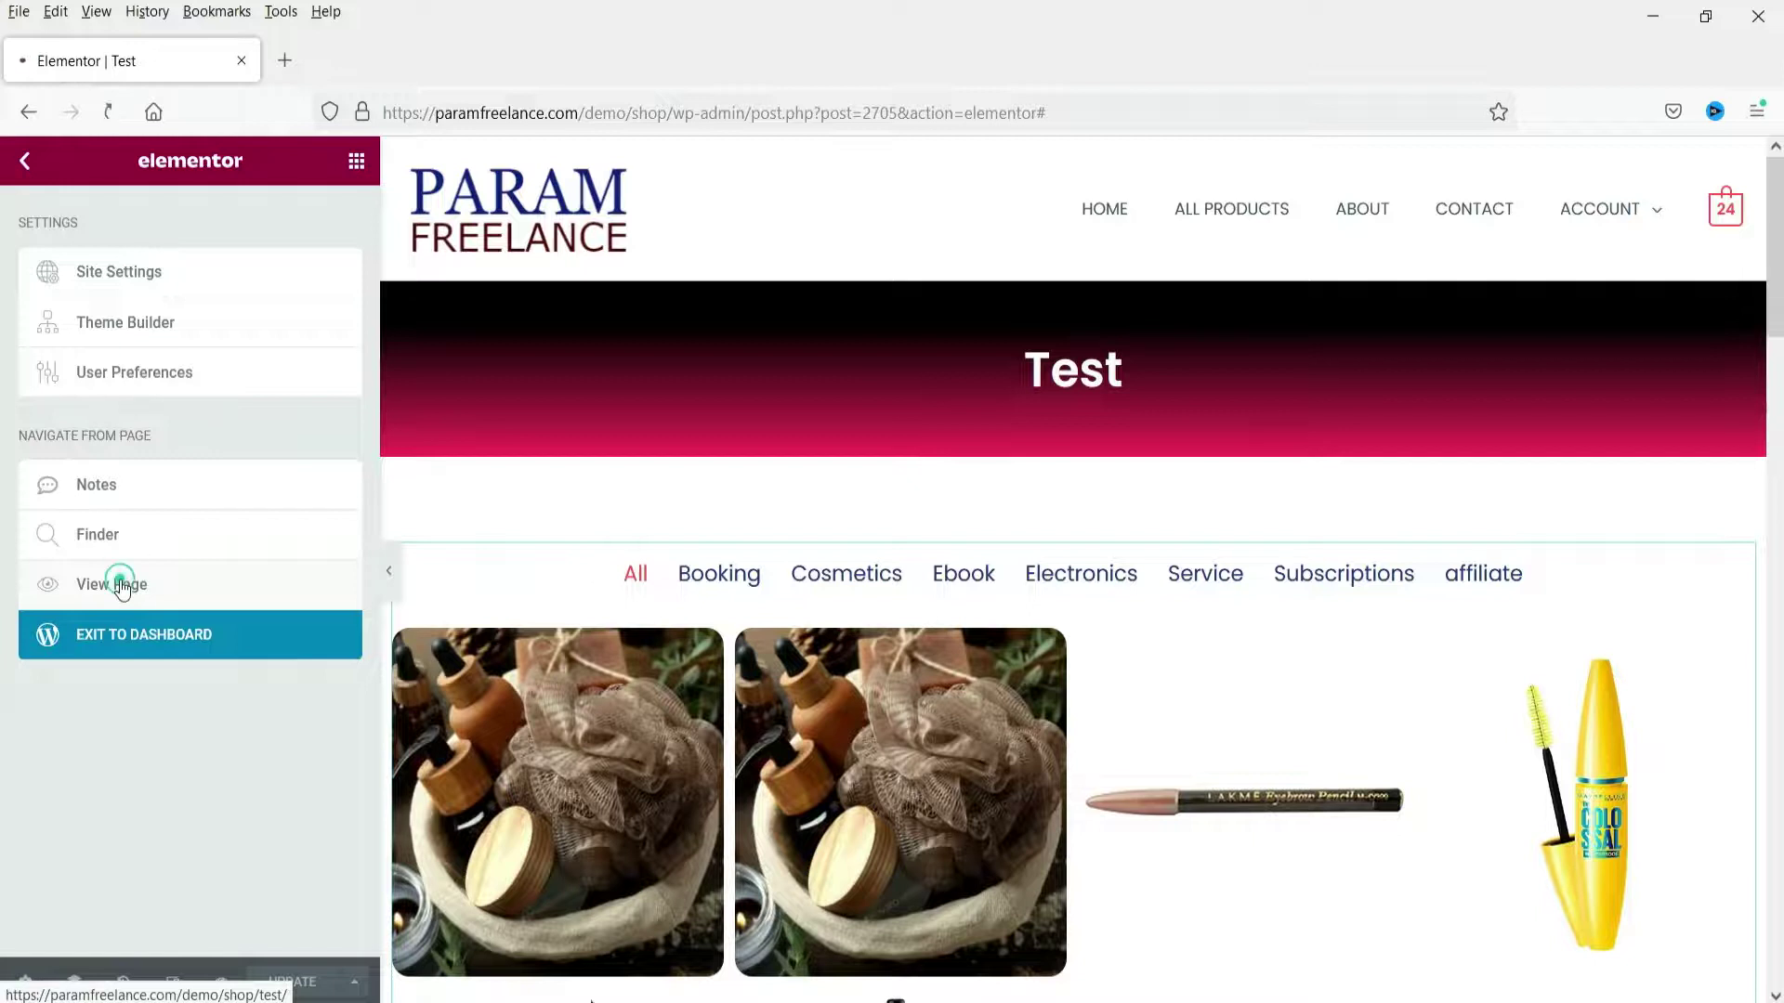
scroll(1028, 656, "down", 4)
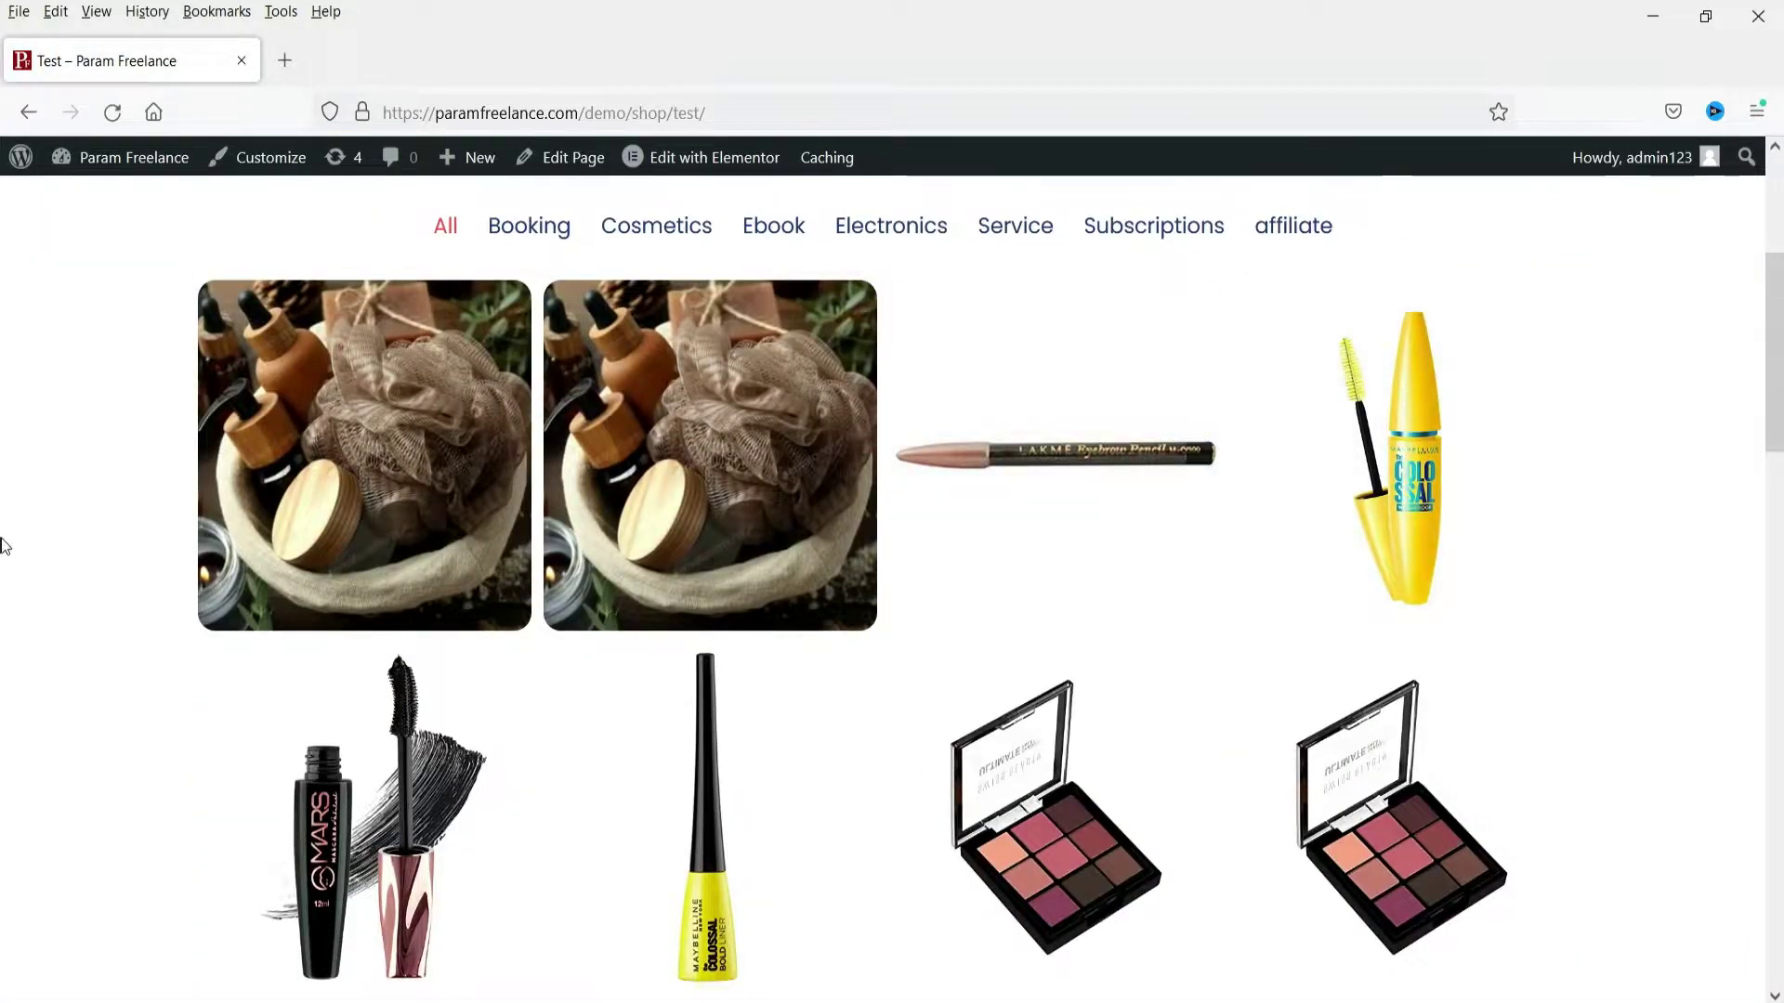
Scroll the live page to look over the product portfolio grid
scroll(48, 589, "down", 4)
scroll(40, 605, "up", 4)
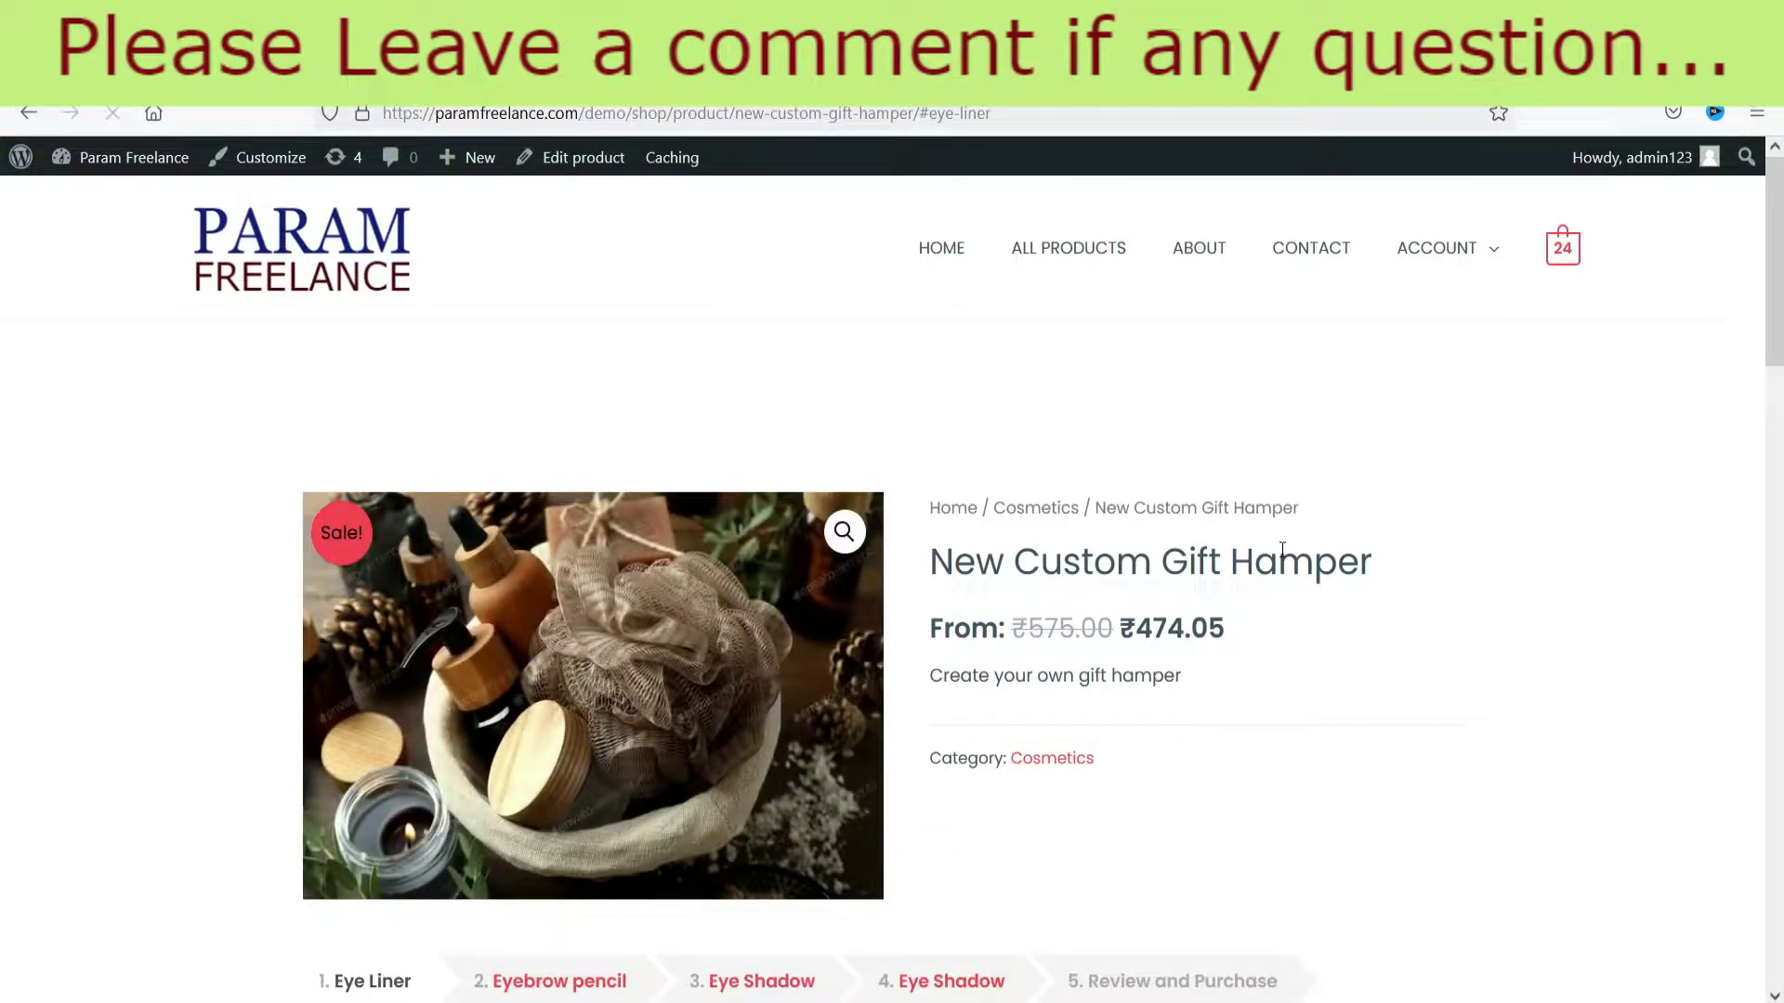
Go back, choose View Page from the Elementor menu, and scroll to the Home page portfolio
left_click(39, 123)
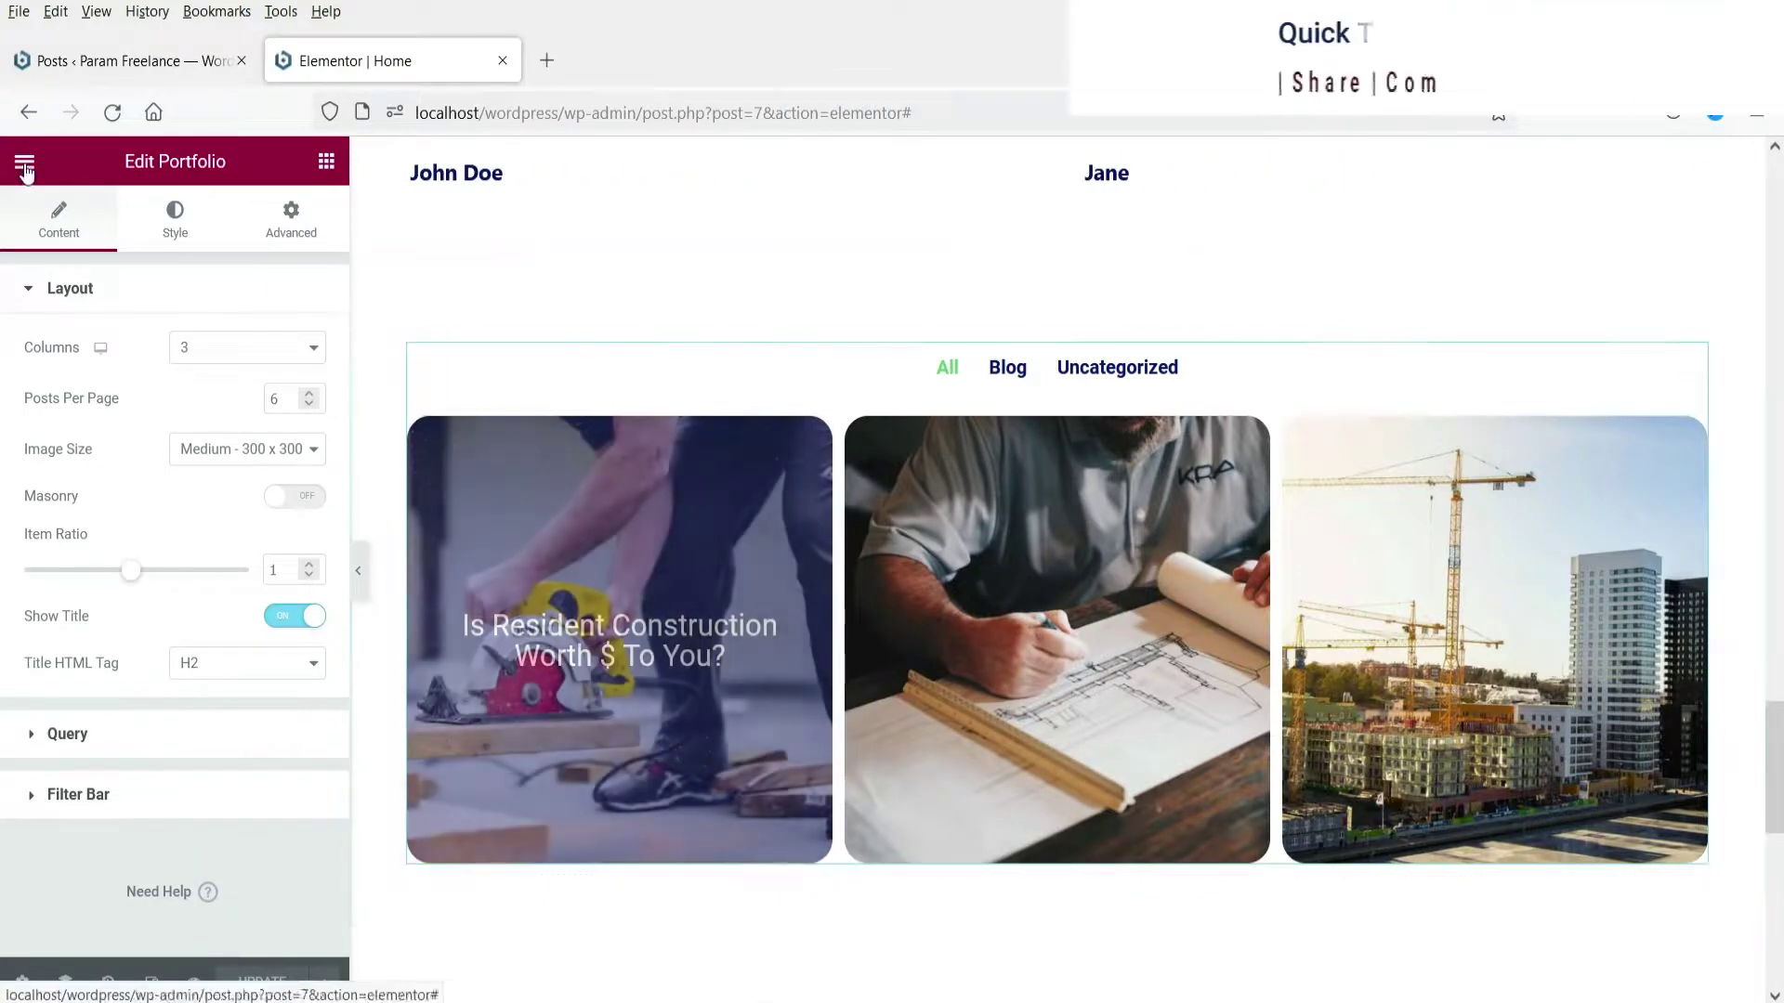
left_click(25, 162)
left_click(118, 530)
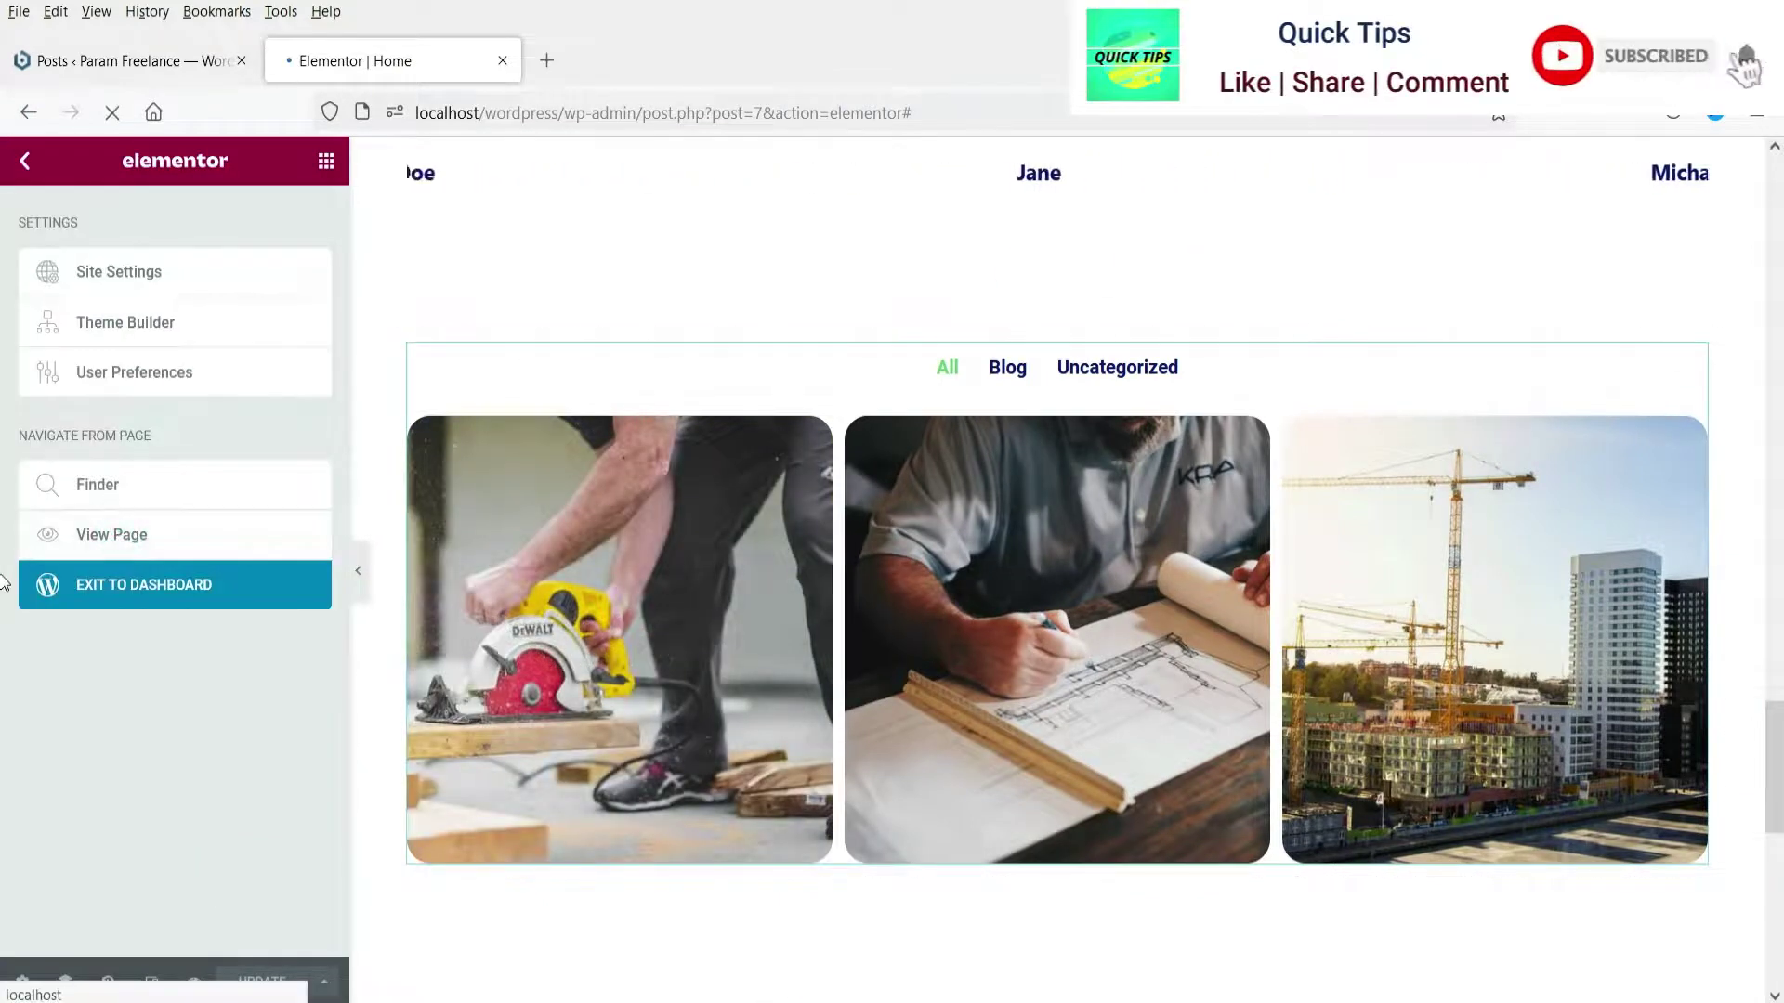
scroll(1717, 493, "down", 10)
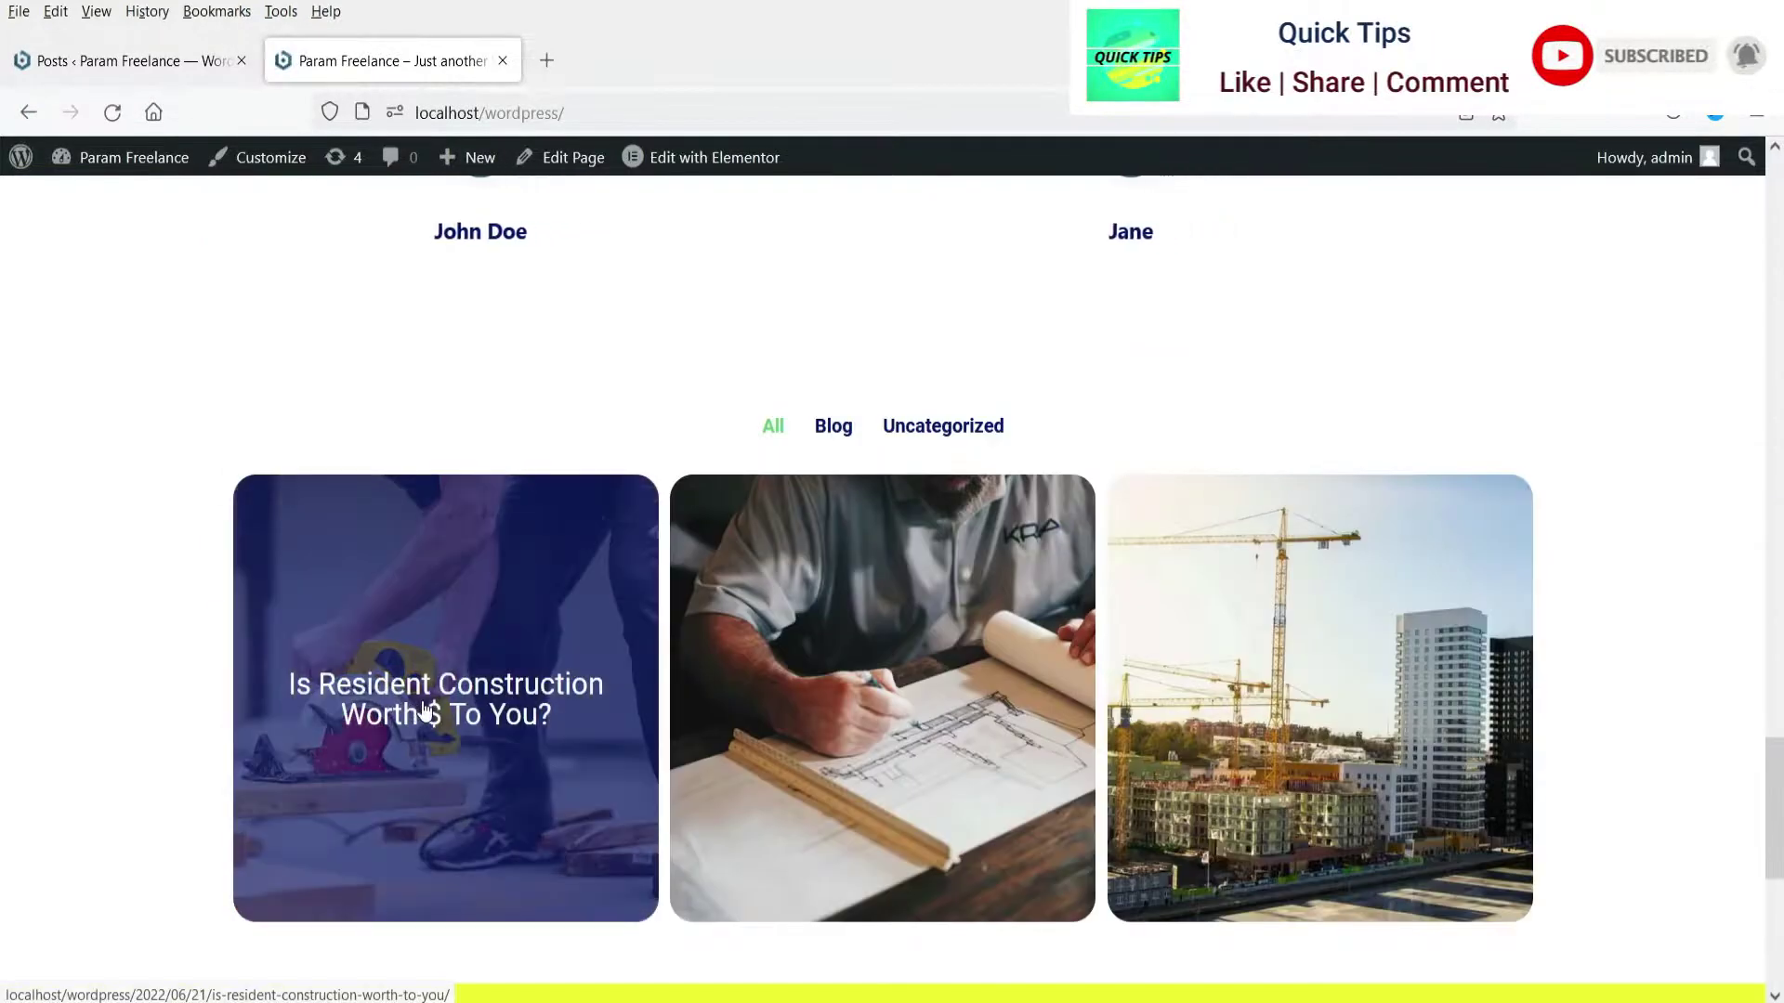